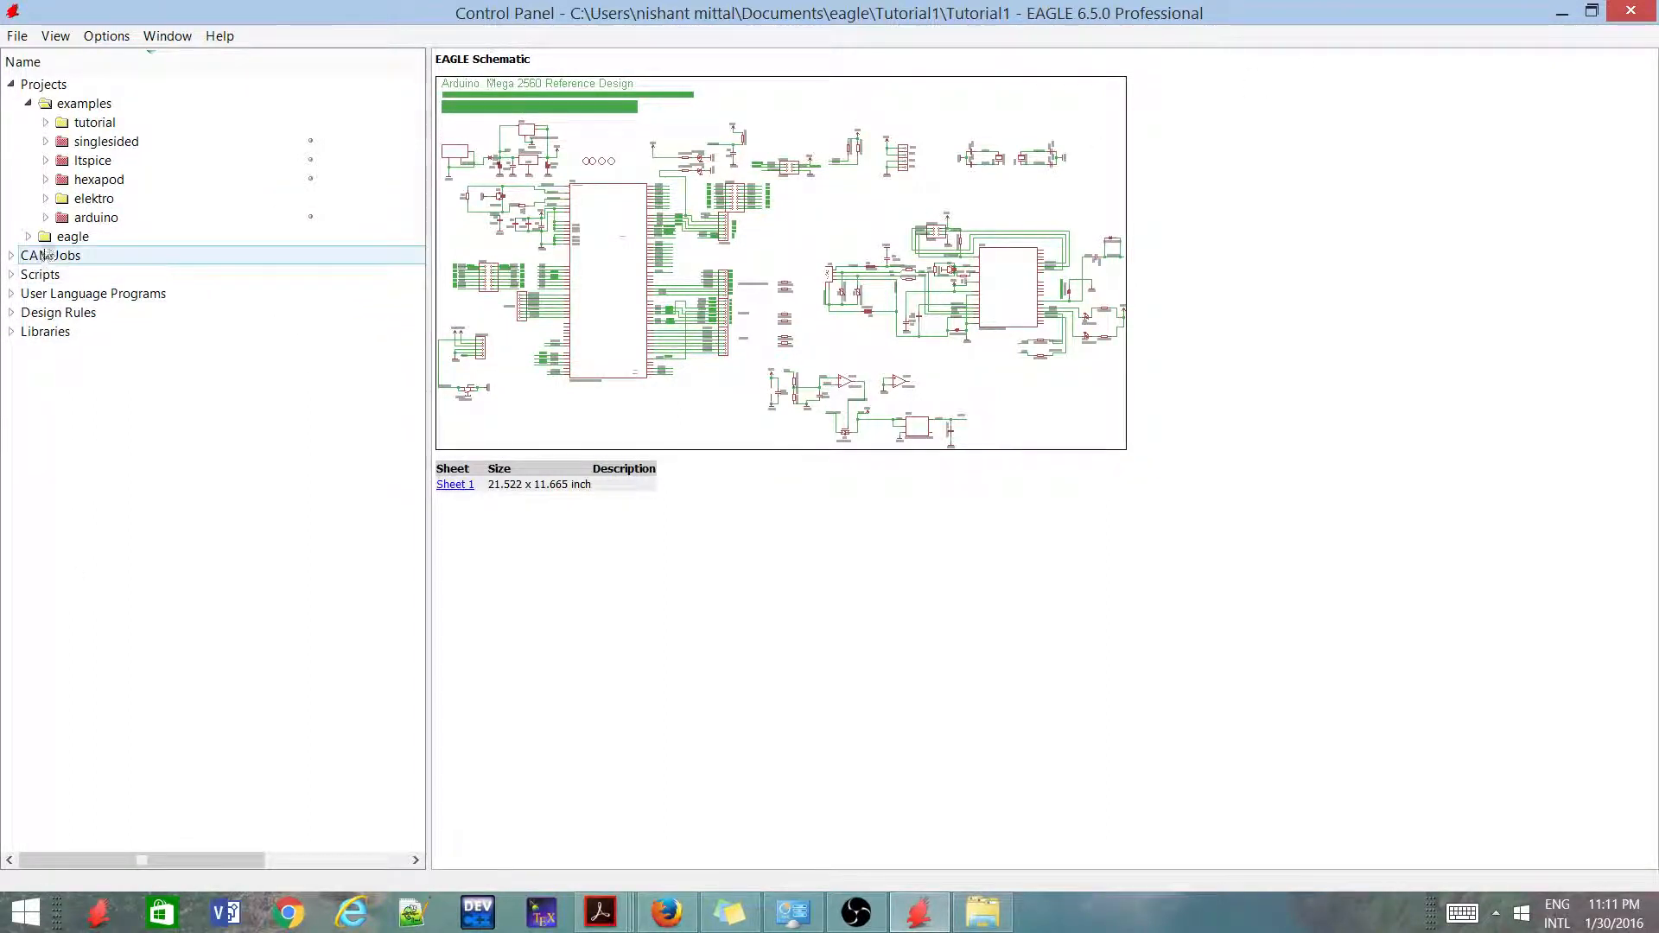
Expand the eagle projects folder and select the Tutorial1 project inside the Tutorial1 folder
left_click(45, 123)
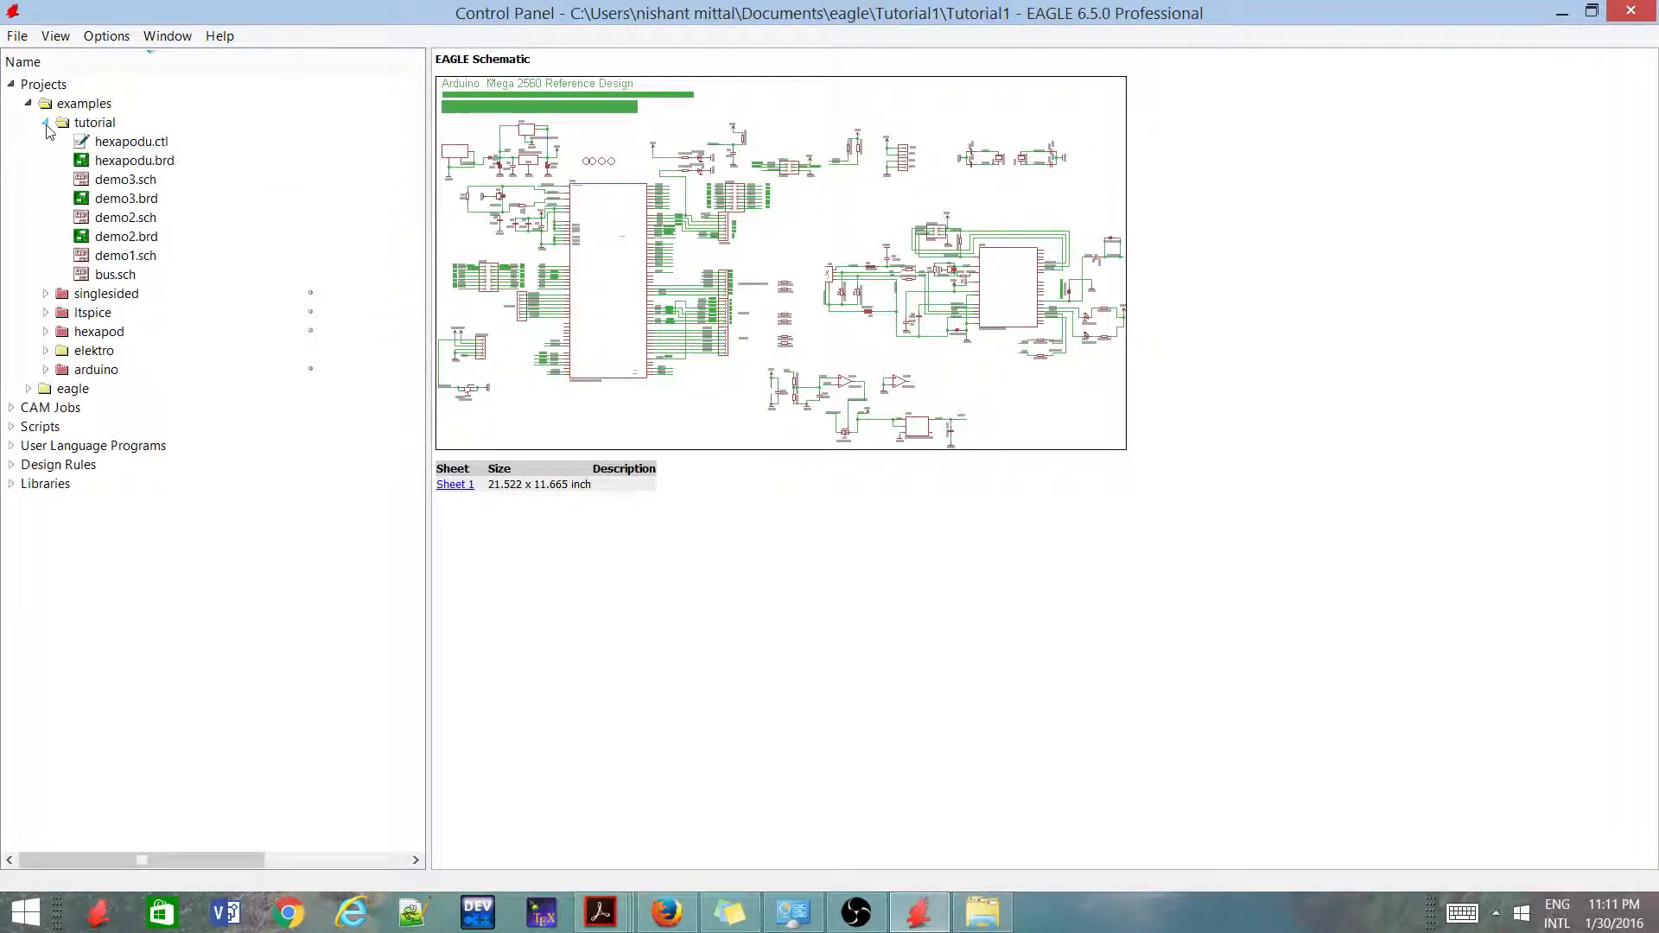
left_click(47, 124)
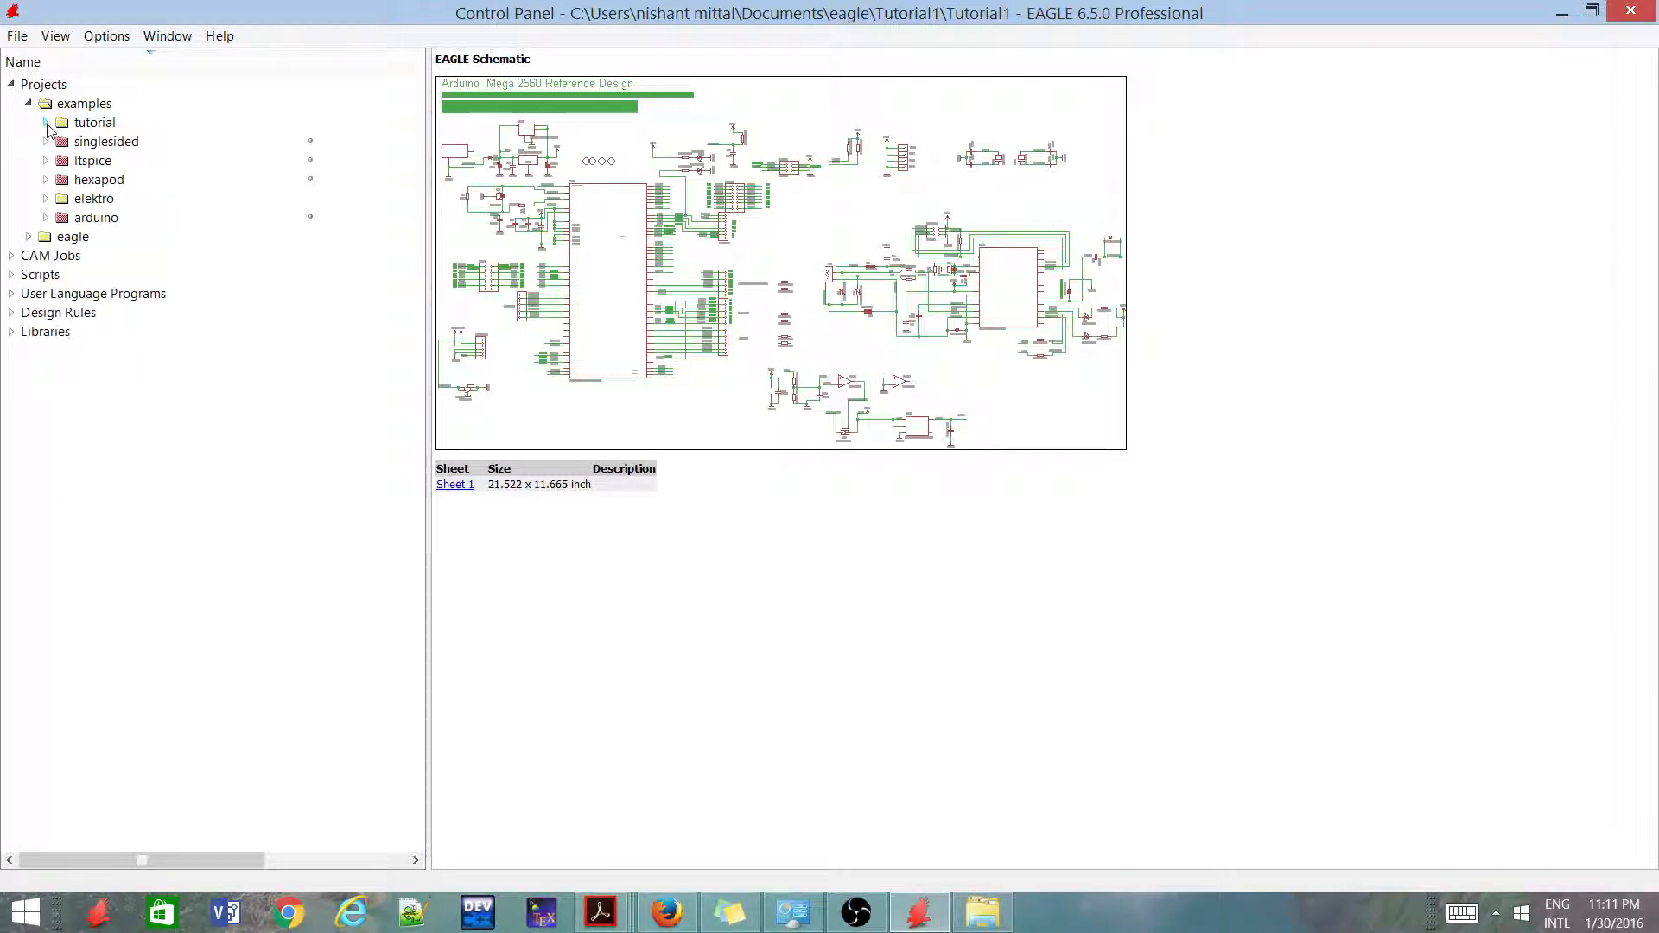
left_click(28, 236)
left_click(96, 274)
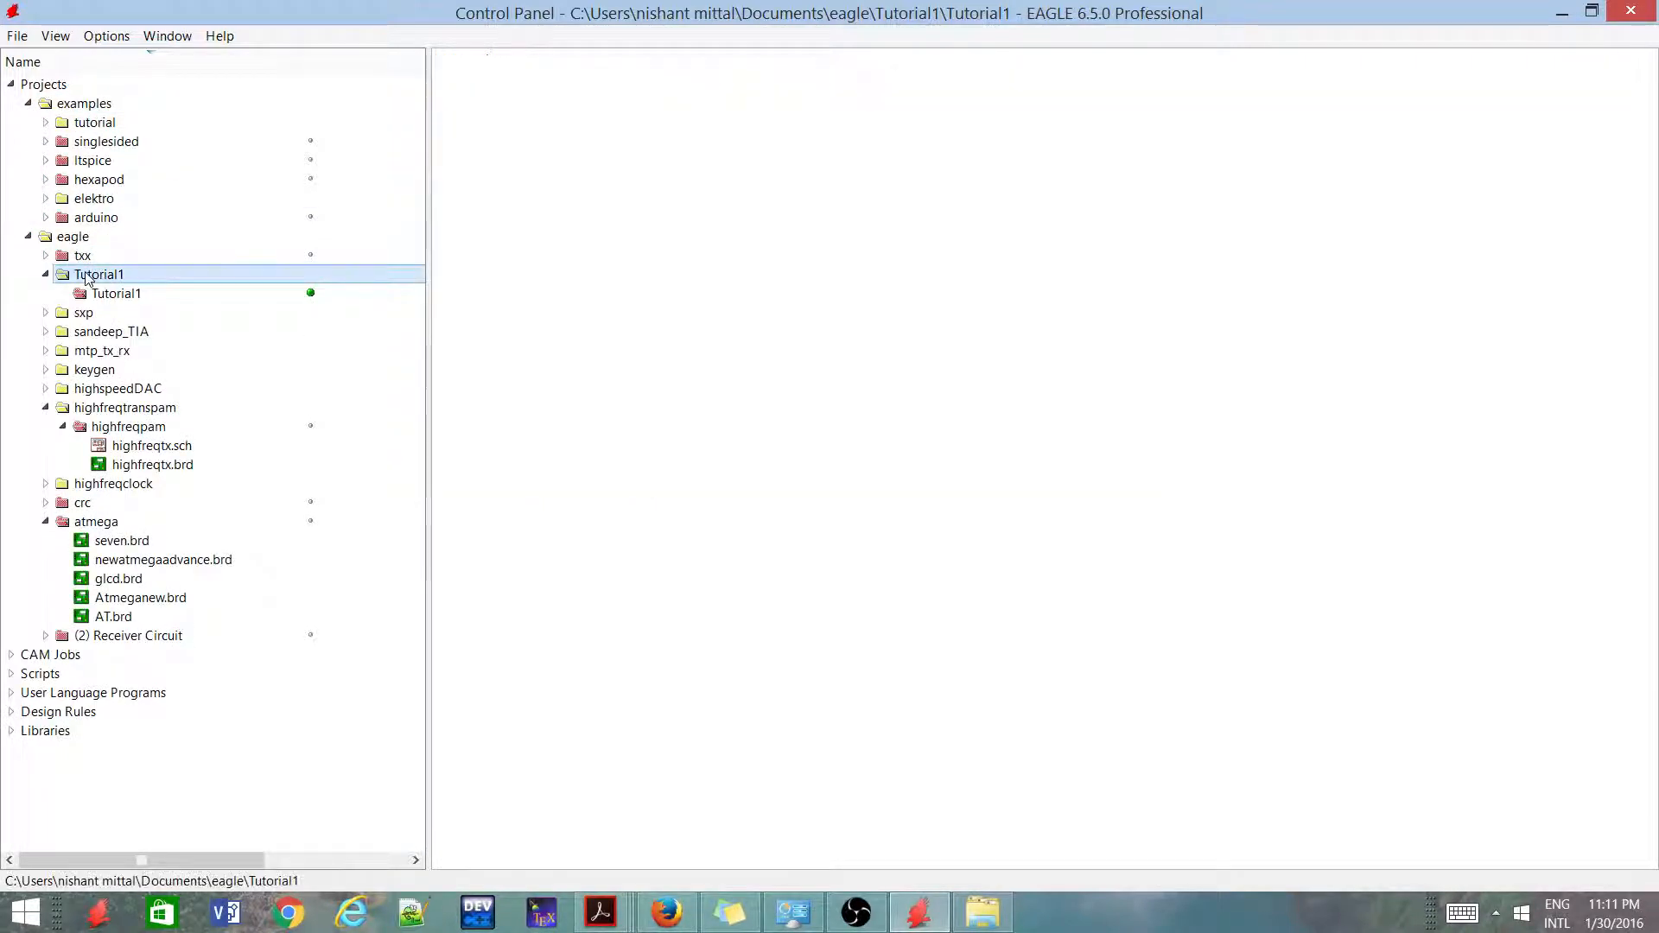
left_click(124, 298)
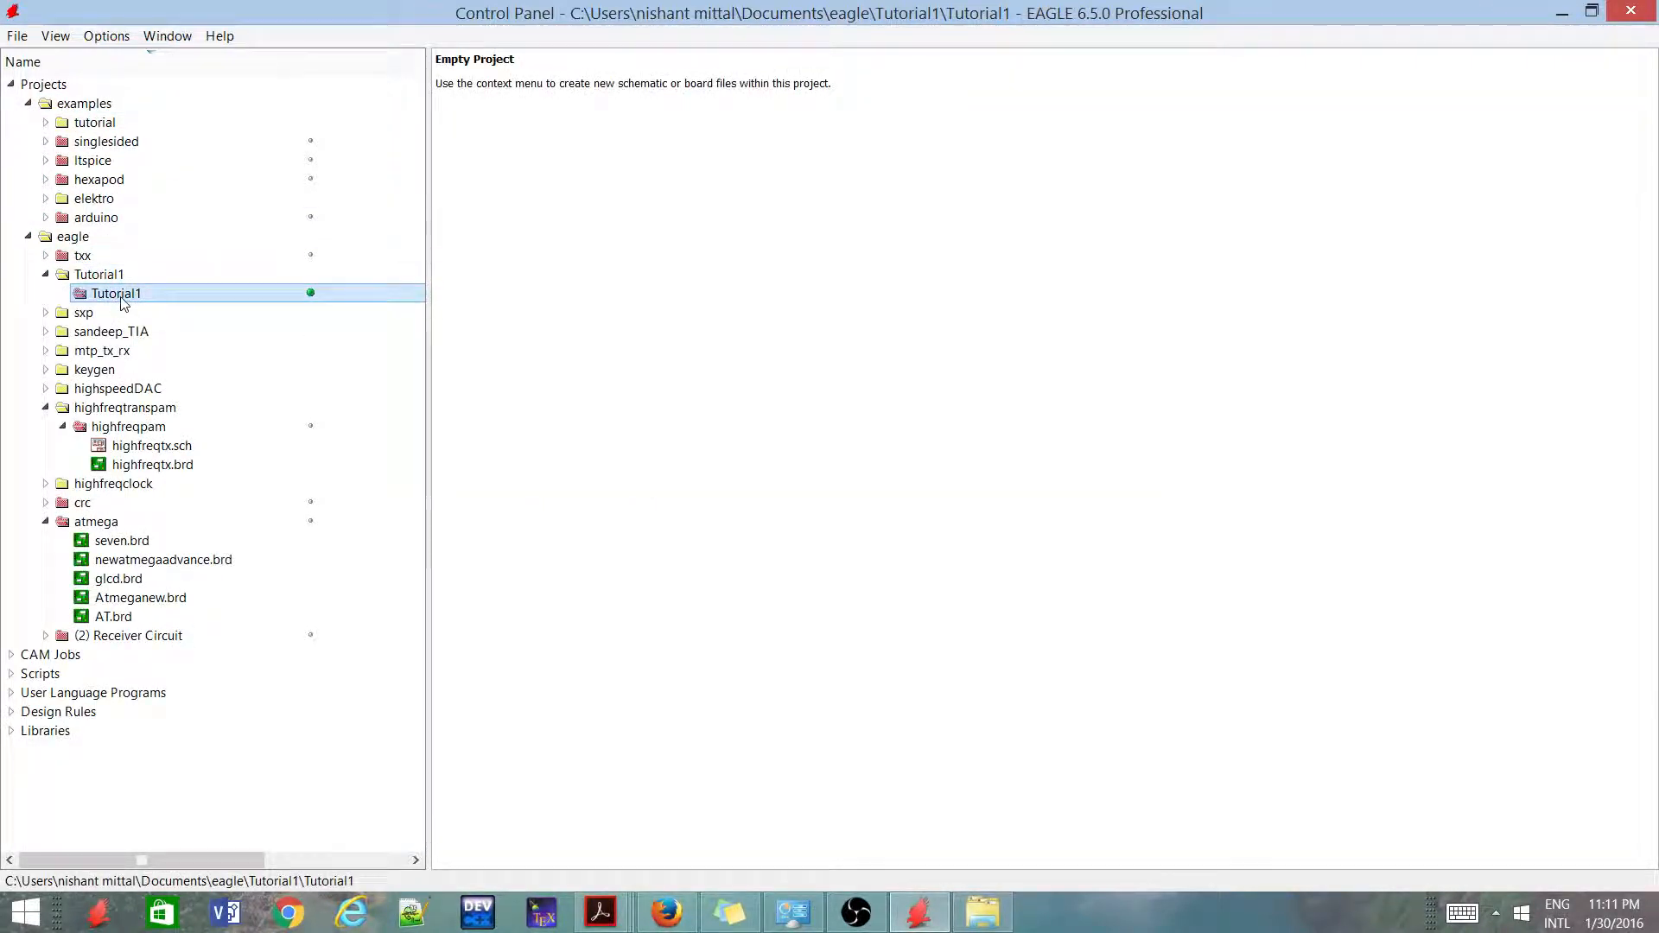
Deactivate the Tutorial1 project to check its options for creating new files, and reactivate it
left_click(310, 294)
right_click(291, 291)
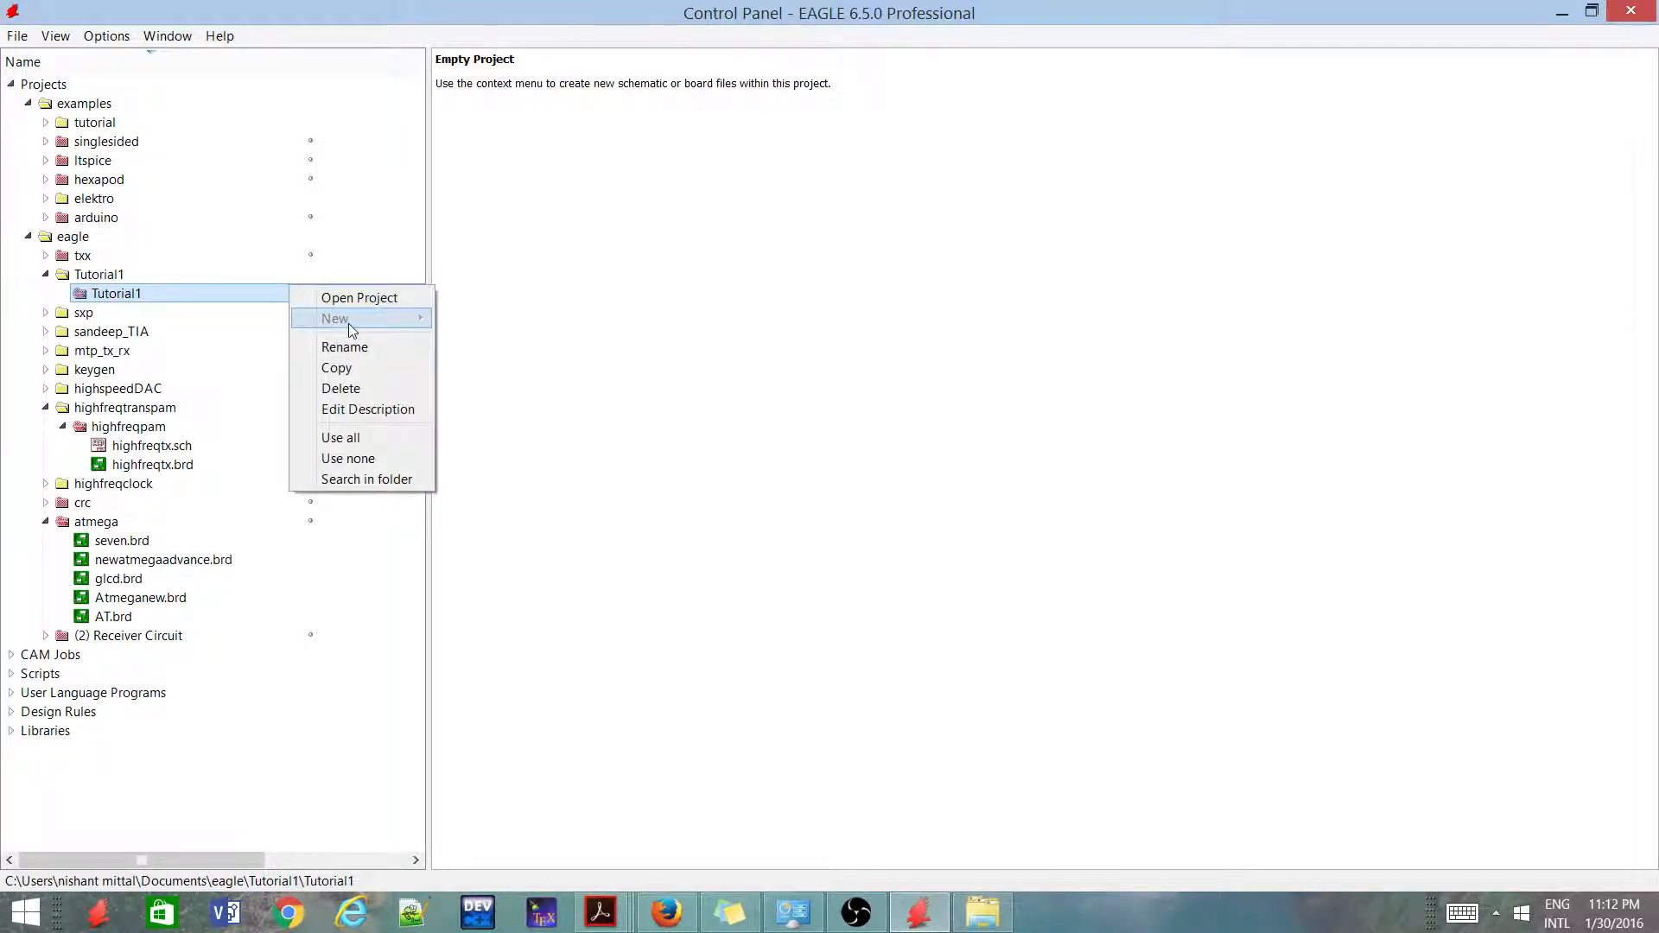
left_click(452, 321)
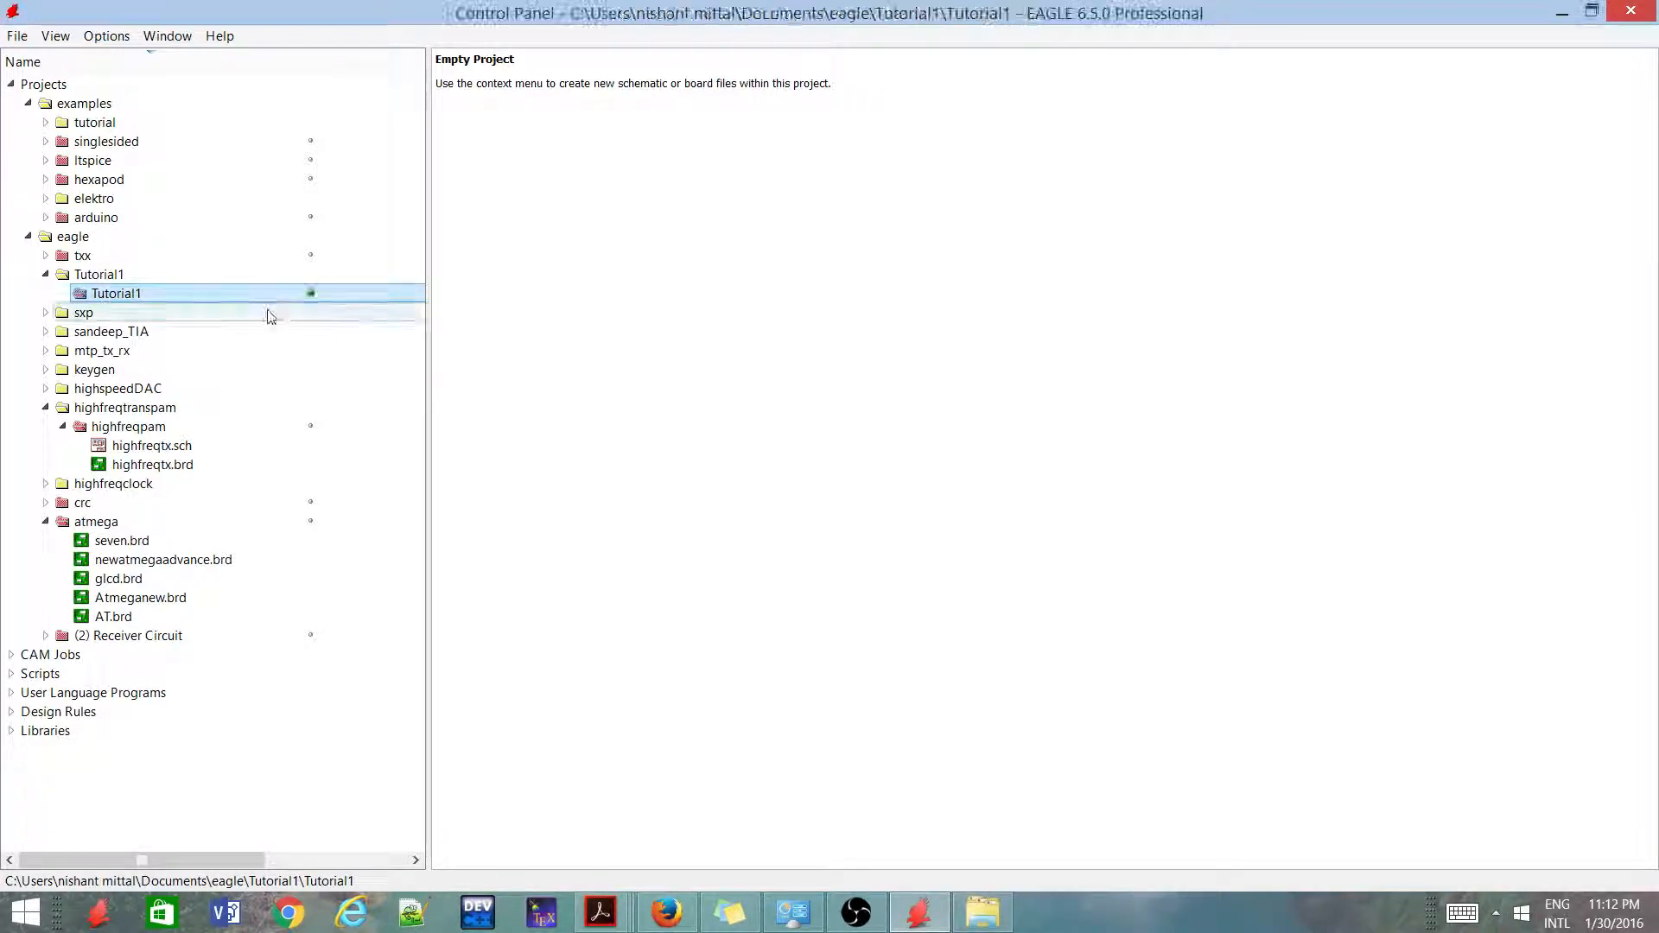
Create a new schematic in the active Tutorial1 project
right_click(273, 300)
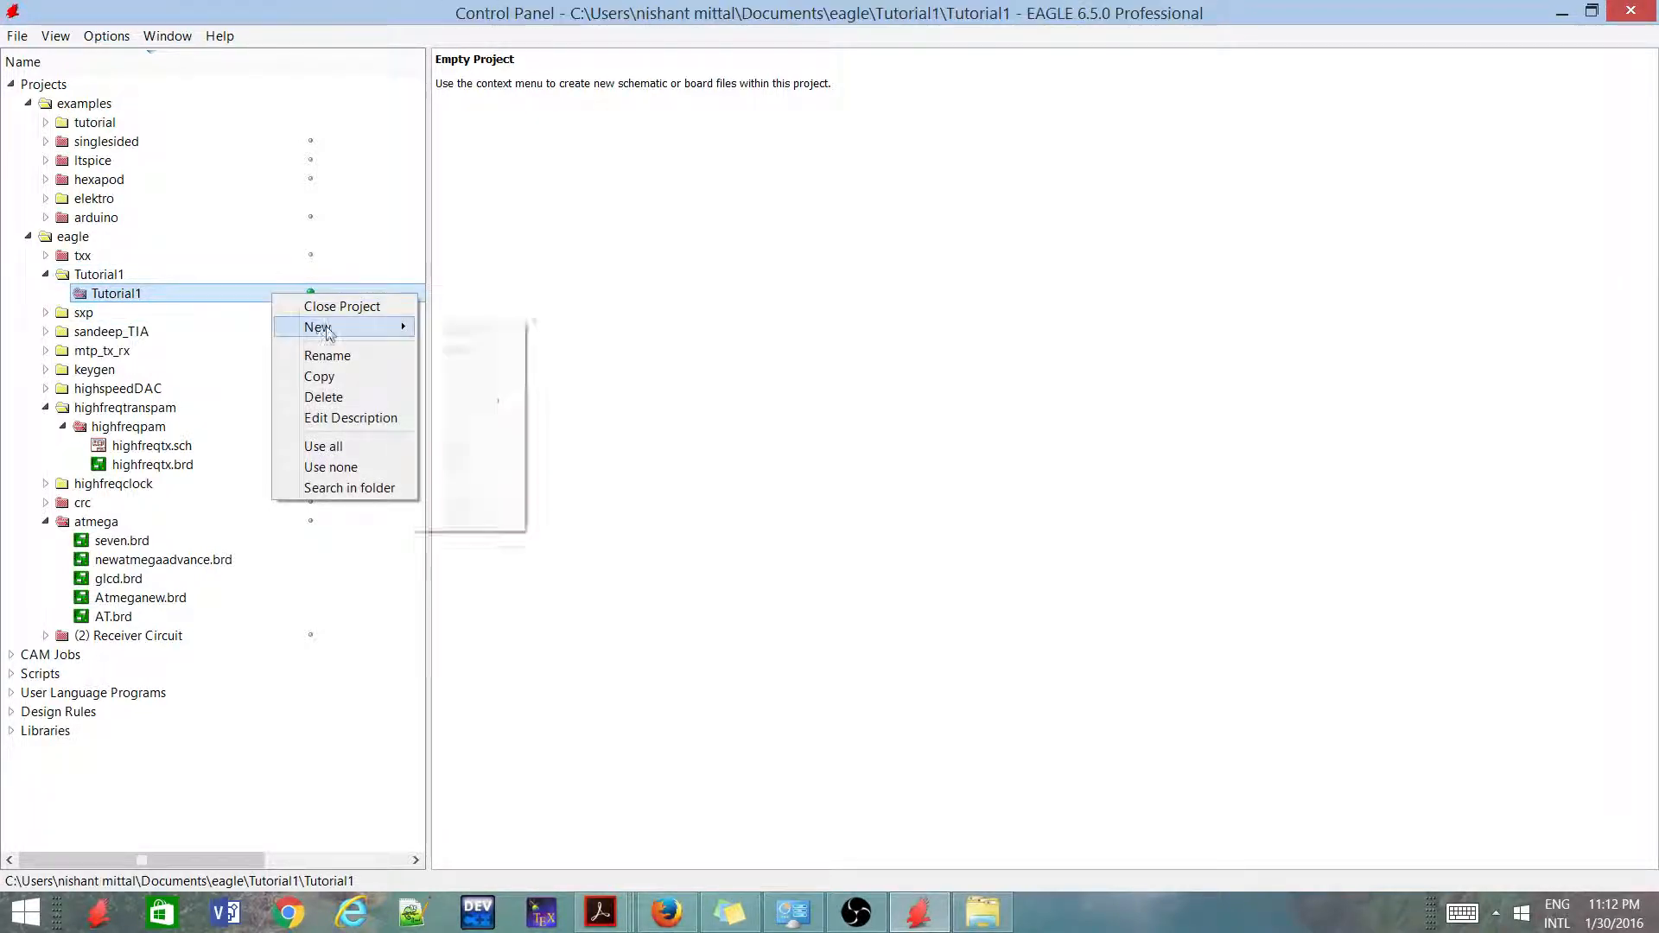
mouse_move(372, 328)
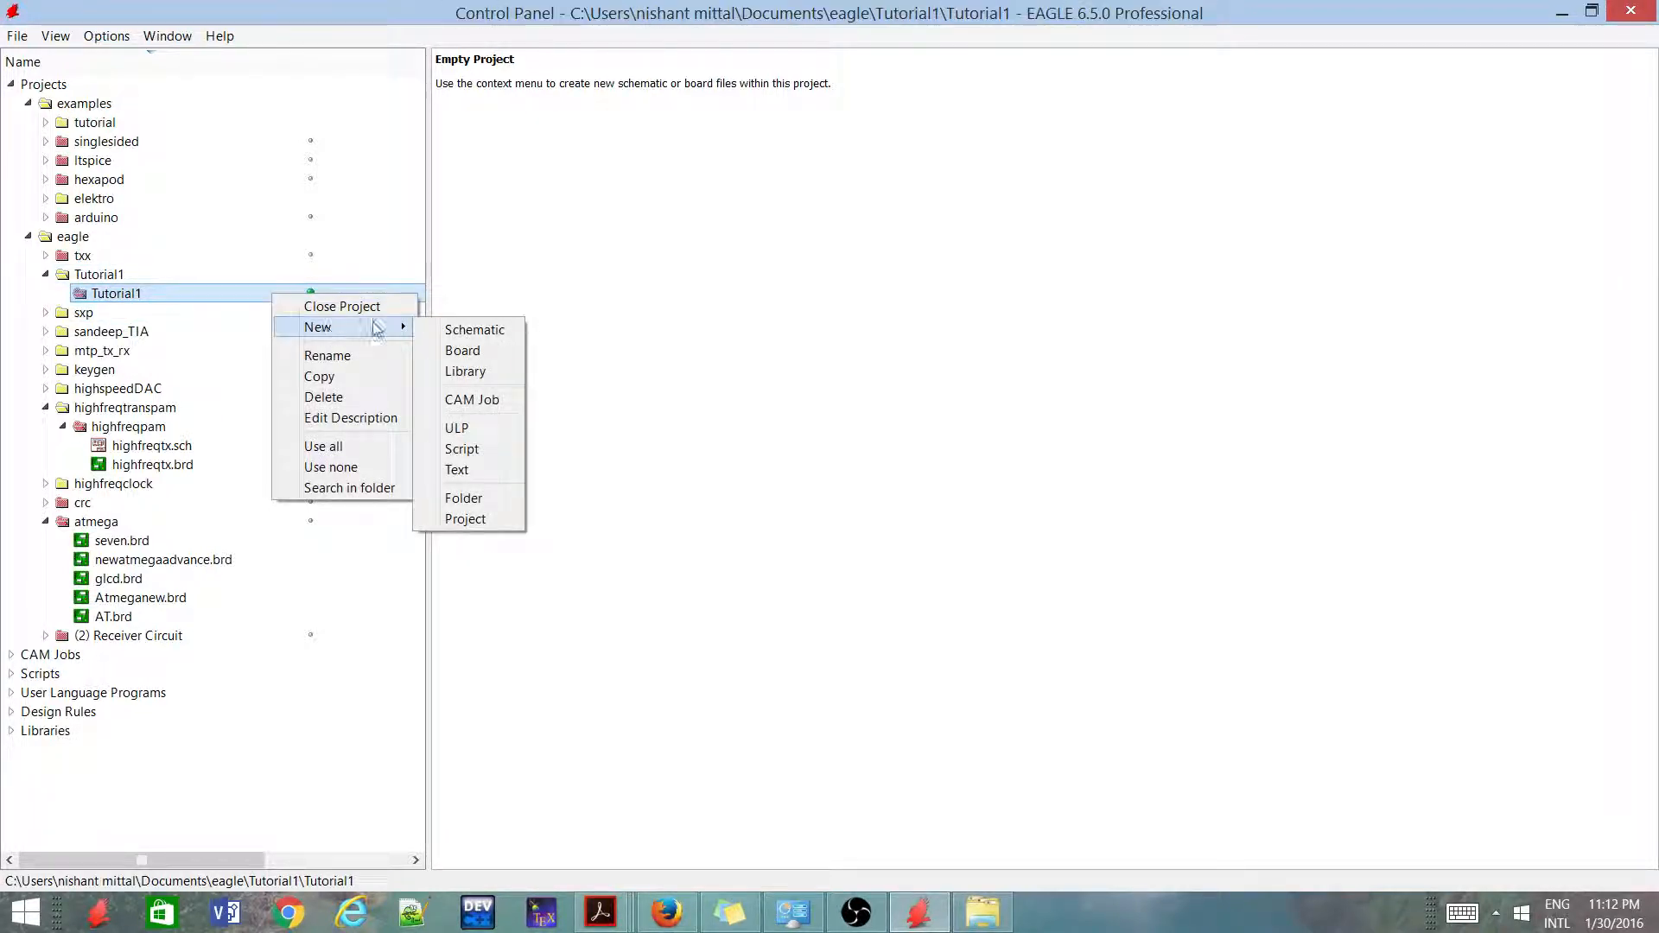
left_click(450, 330)
left_click(1027, 287)
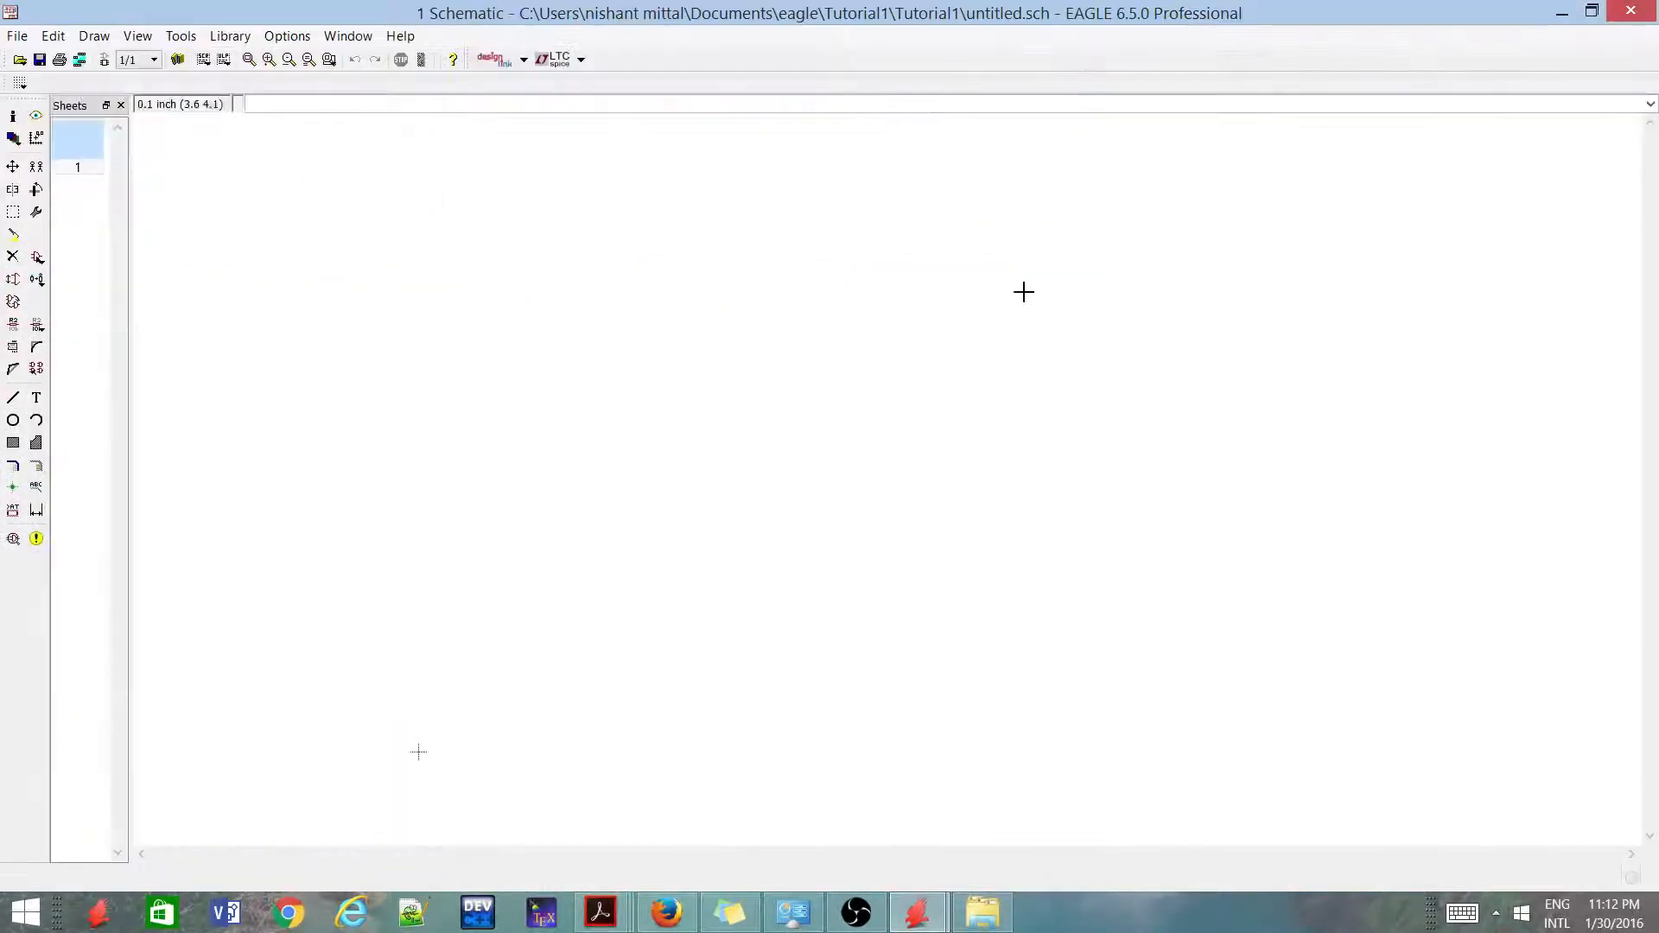
scroll(839, 380, "down", 5)
scroll(757, 639, "up", 5)
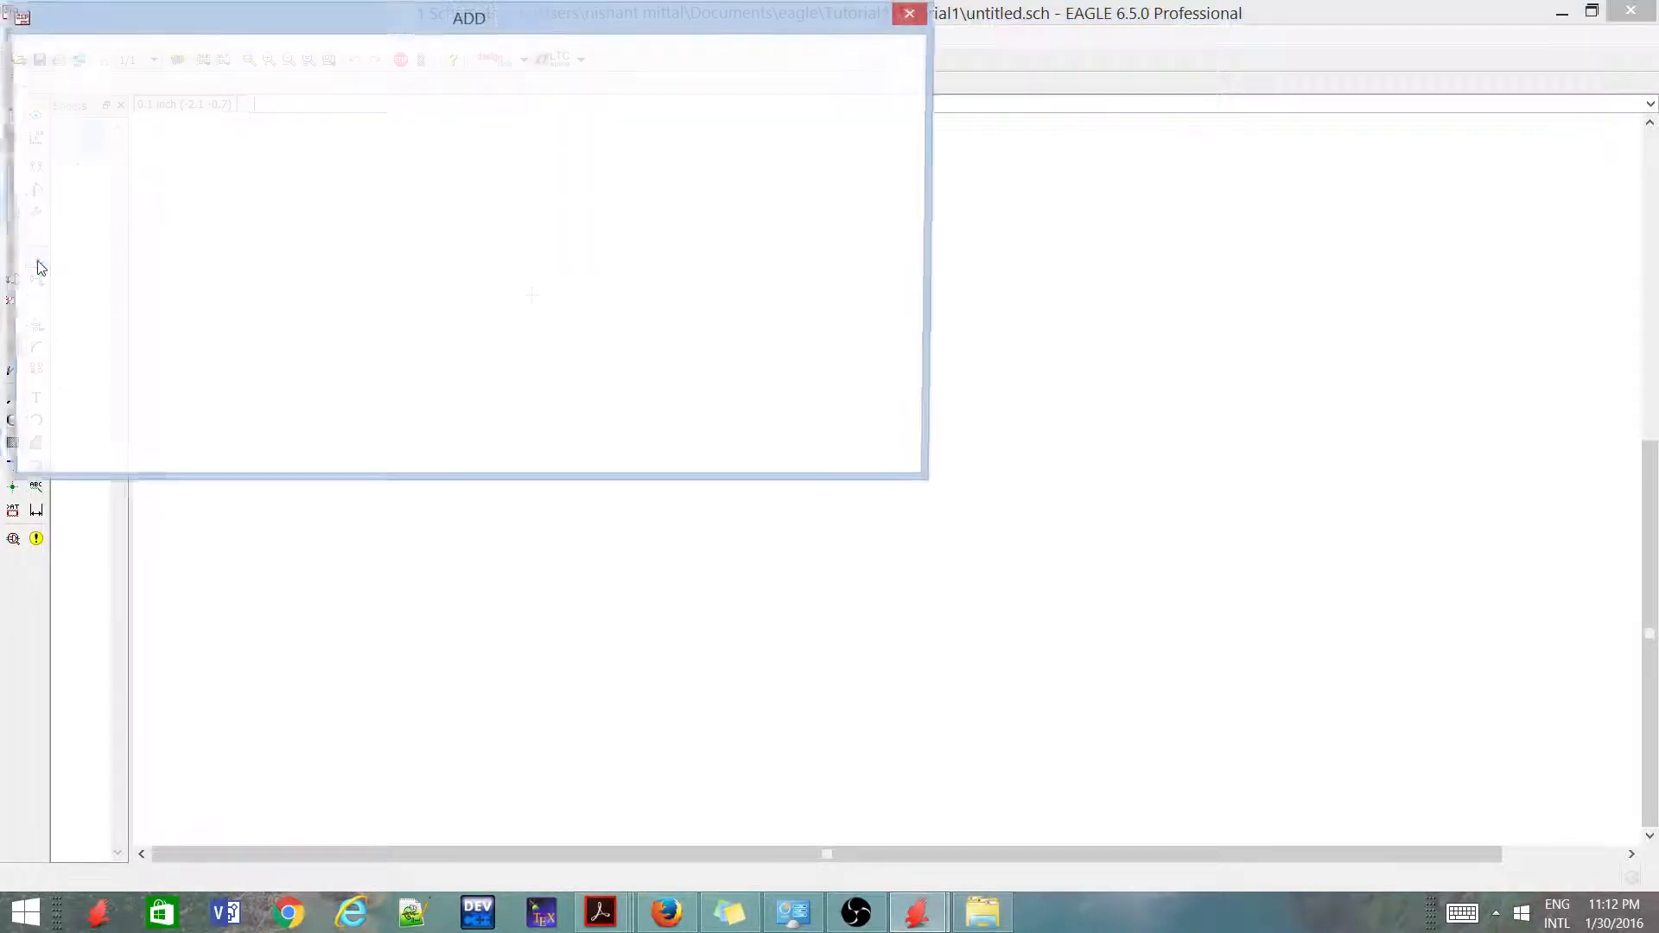
Examine the component libraries offered by the Add command through the whole list, and leave without adding a part
left_click_drag(533, 31, 775, 131)
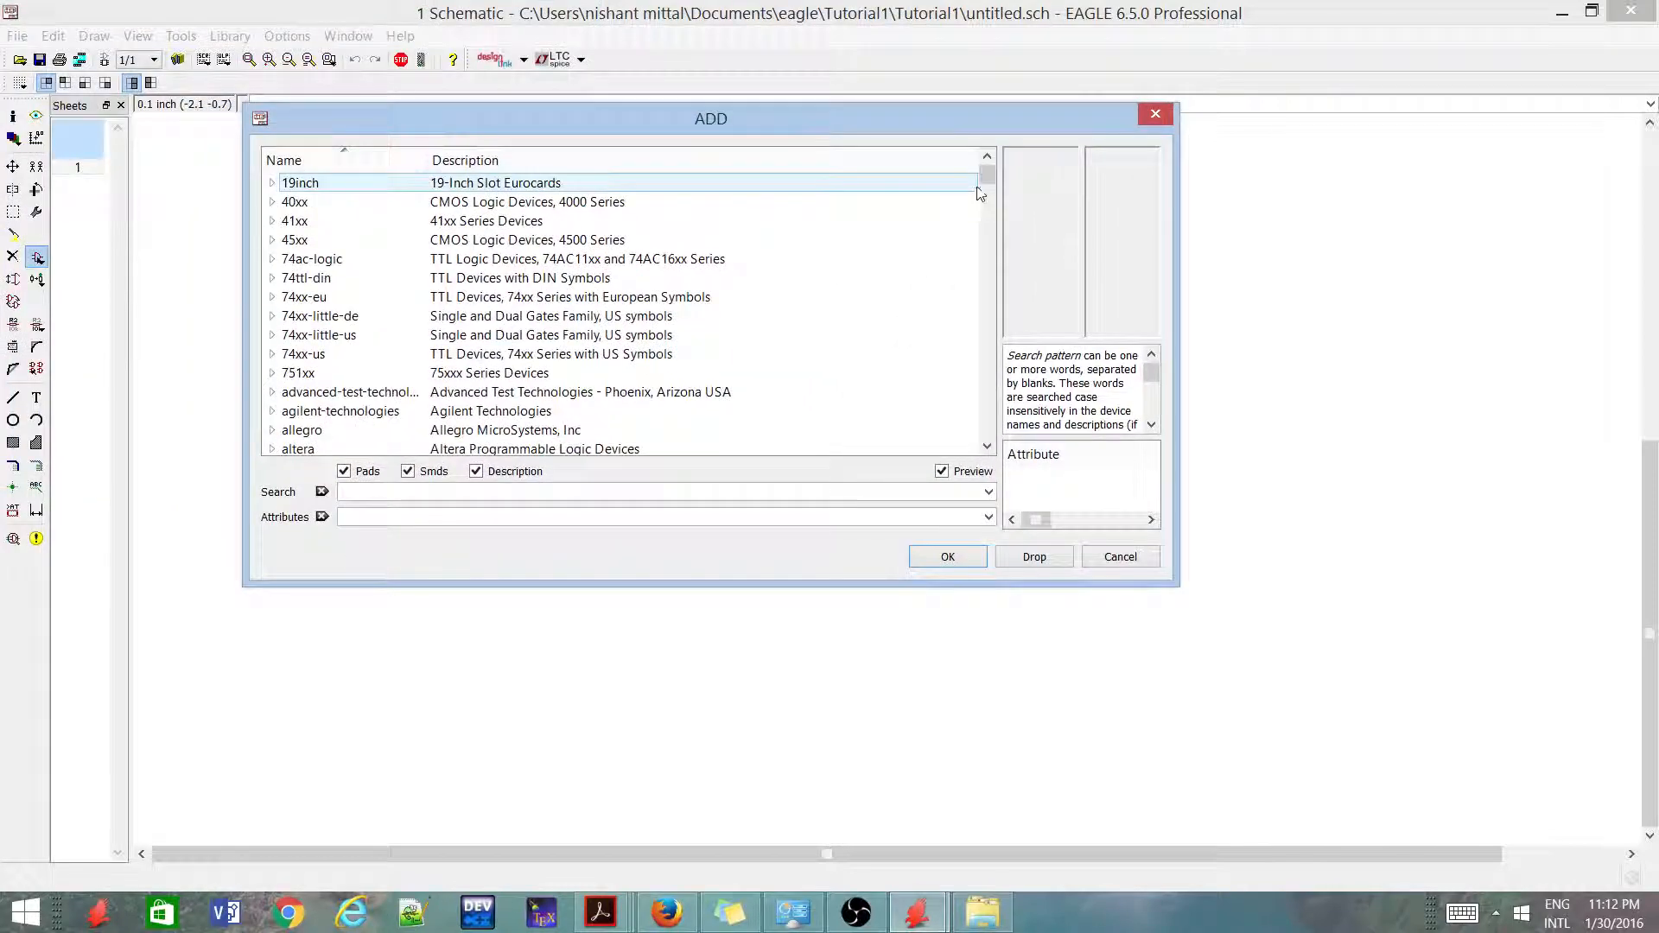
scroll(933, 398, "down", 15)
scroll(934, 398, "down", 7)
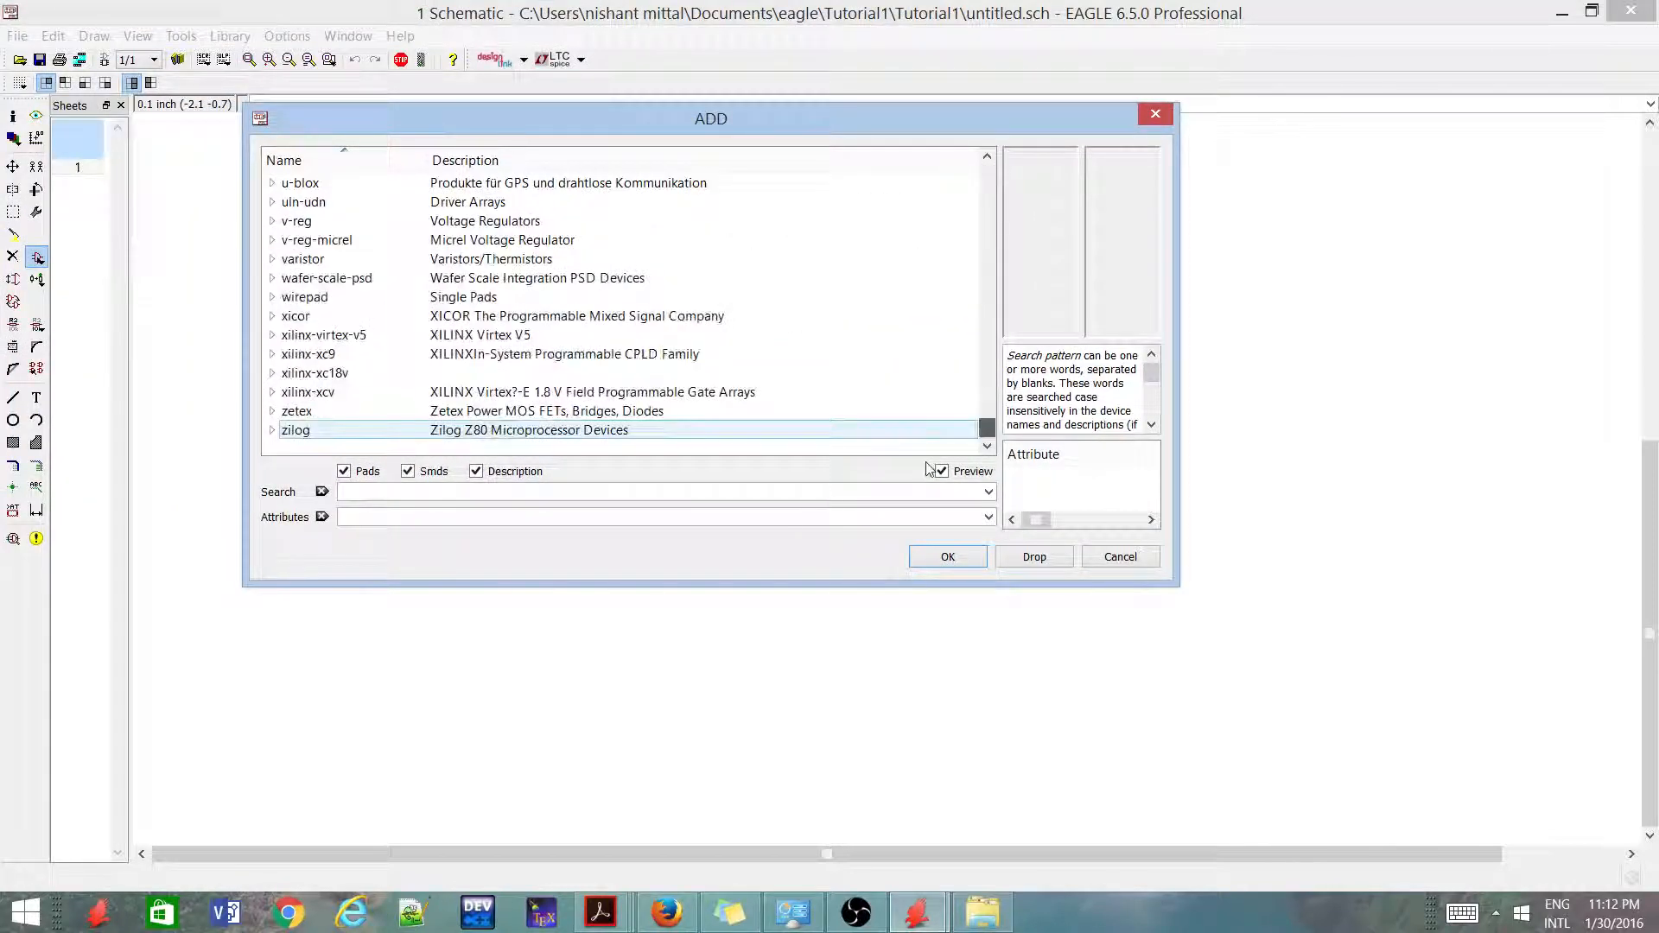
scroll(704, 408, "up", 14)
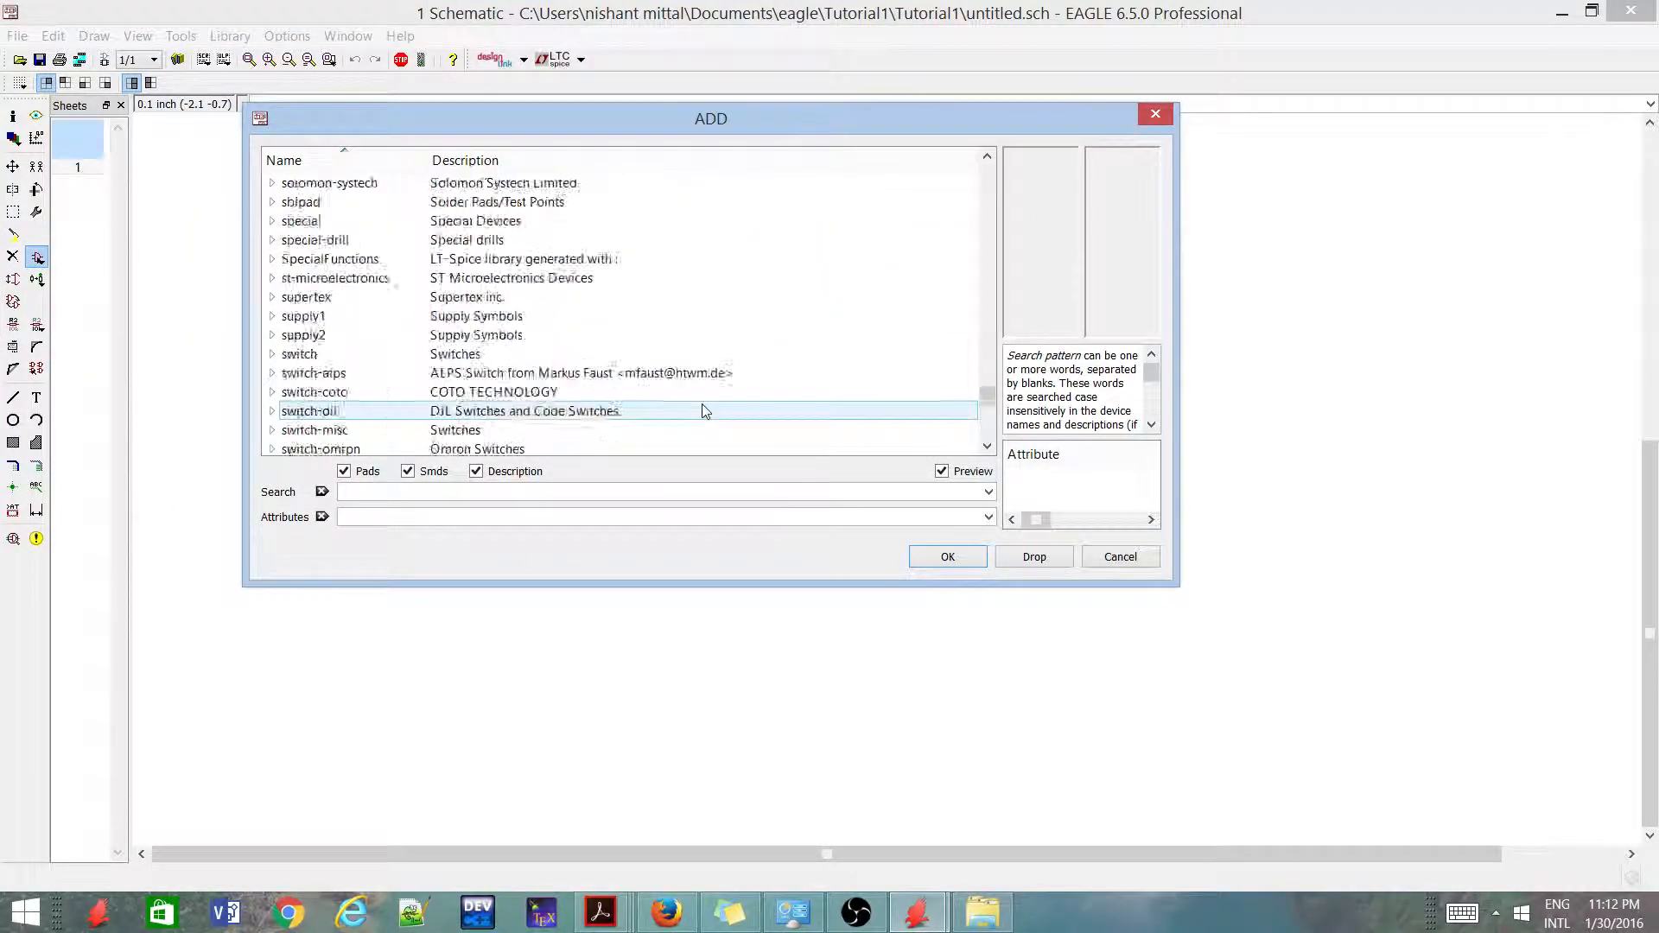
scroll(704, 411, "up", 20)
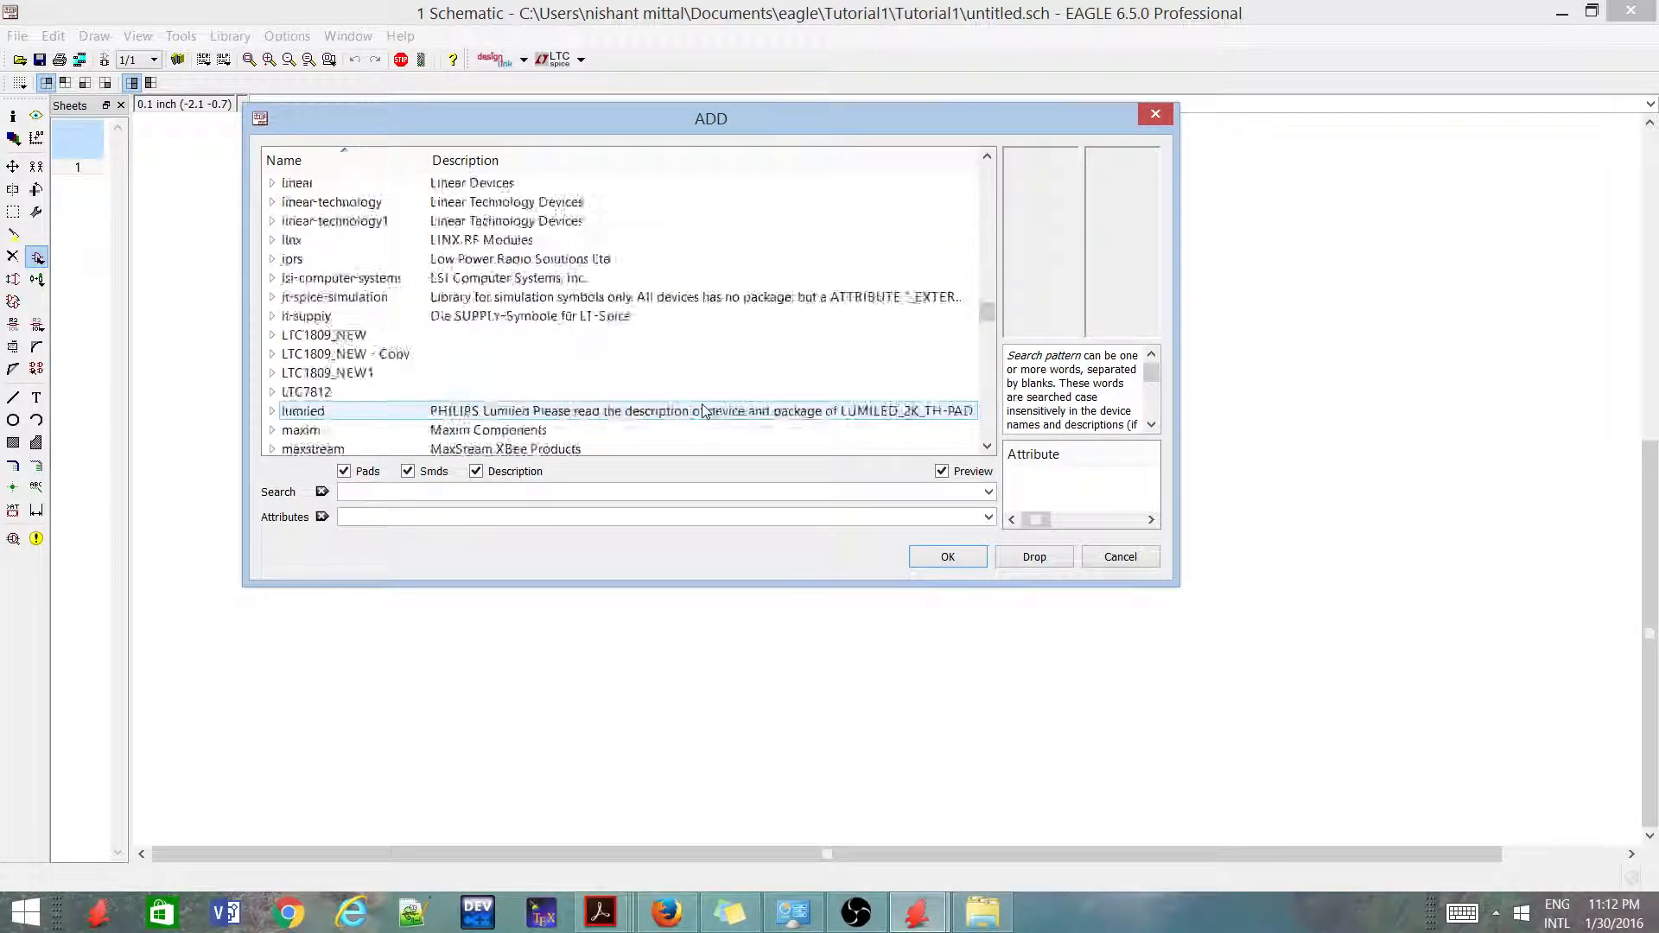
scroll(704, 410, "up", 20)
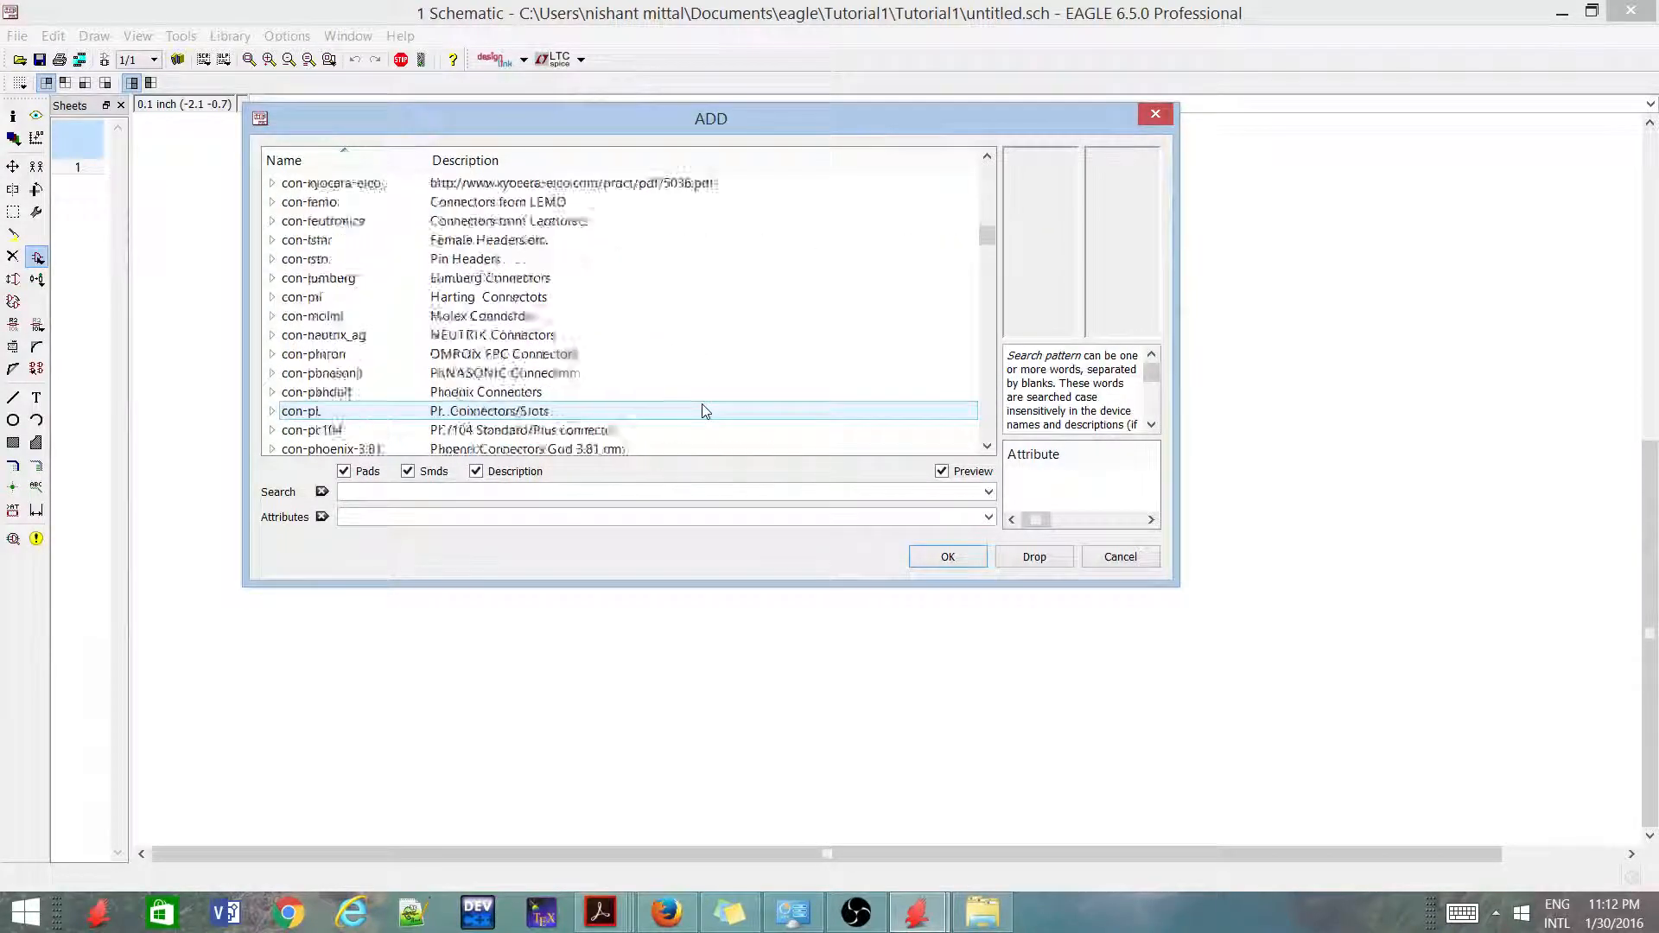
scroll(704, 411, "up", 20)
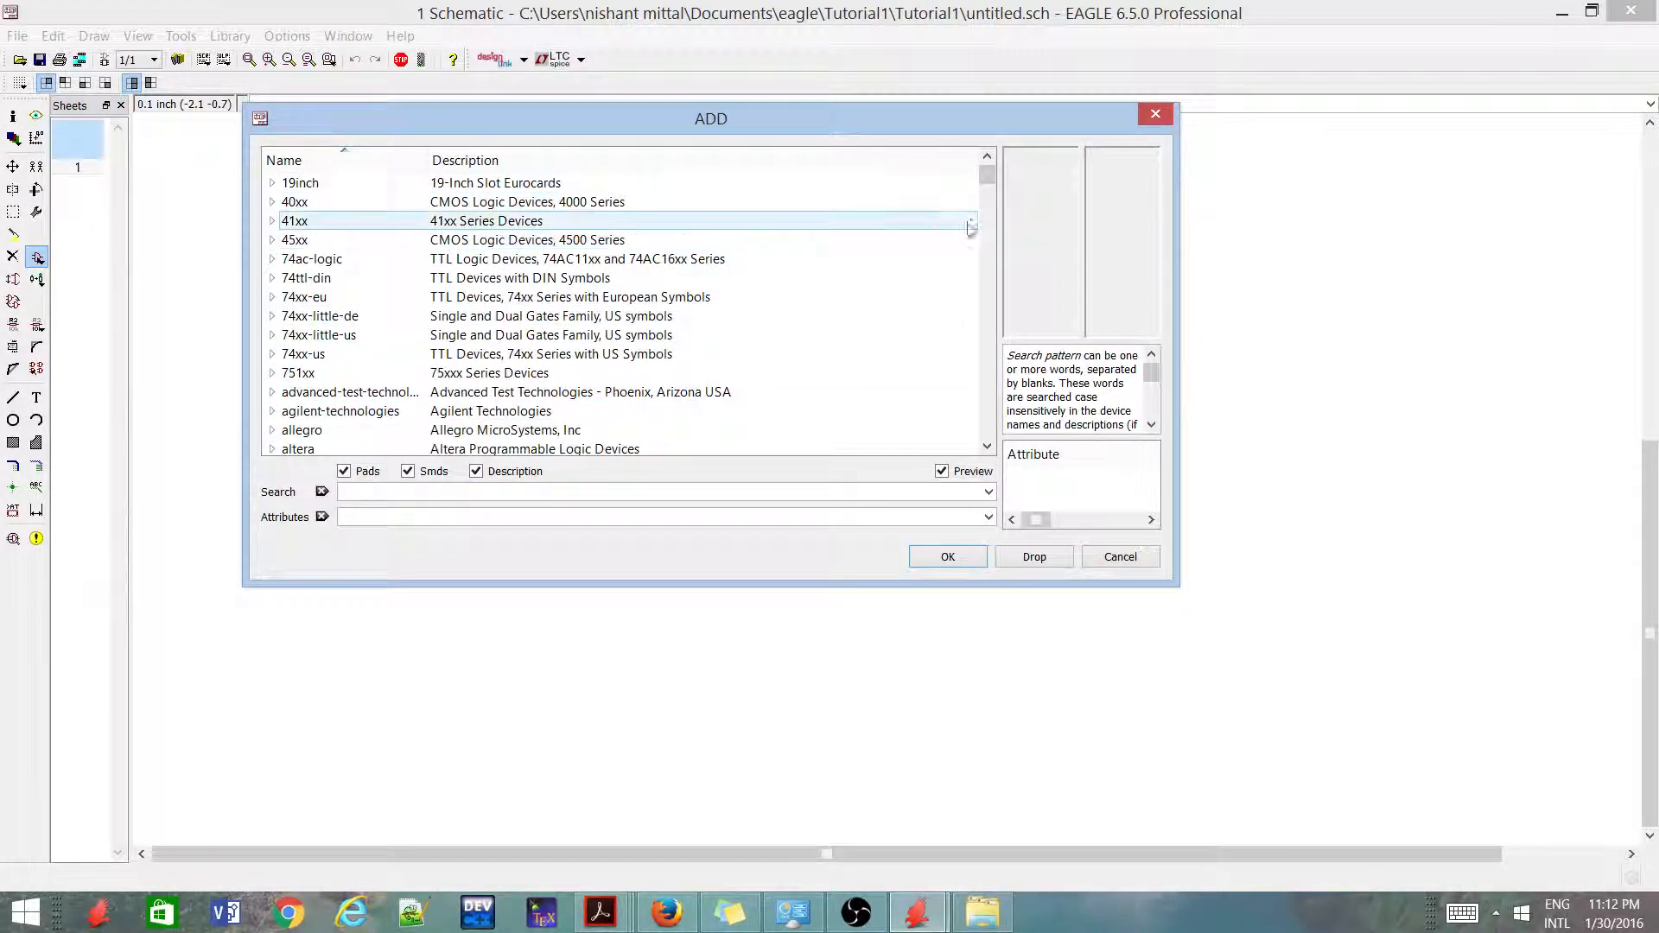
left_click_drag(987, 175, 987, 277)
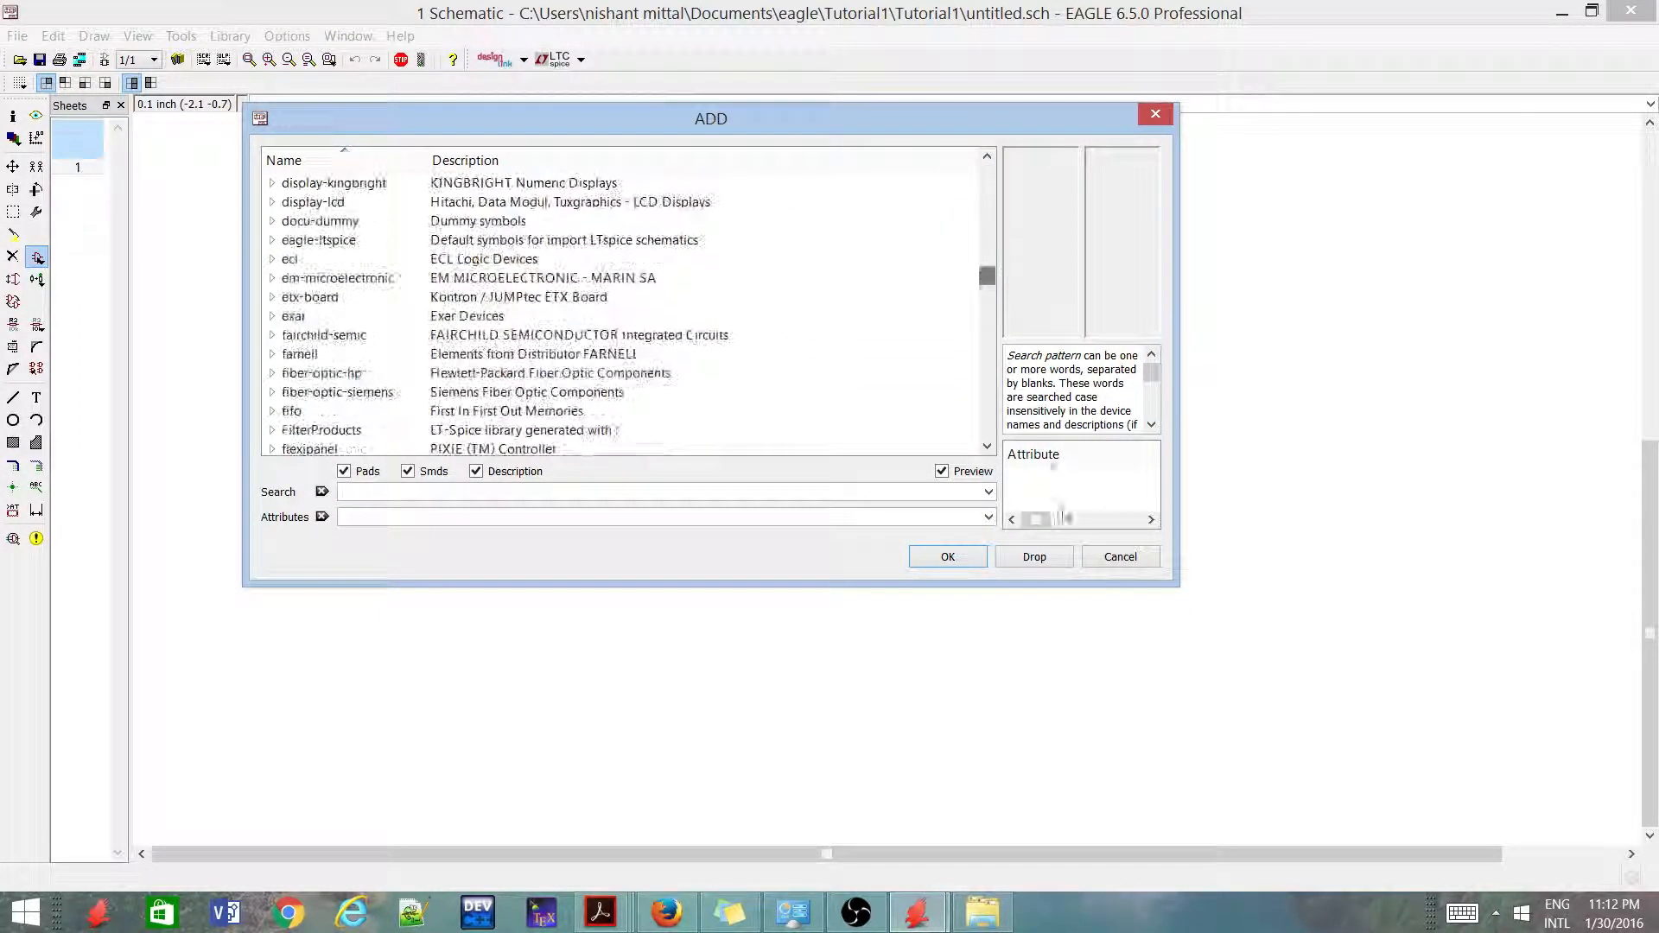
left_click(1121, 556)
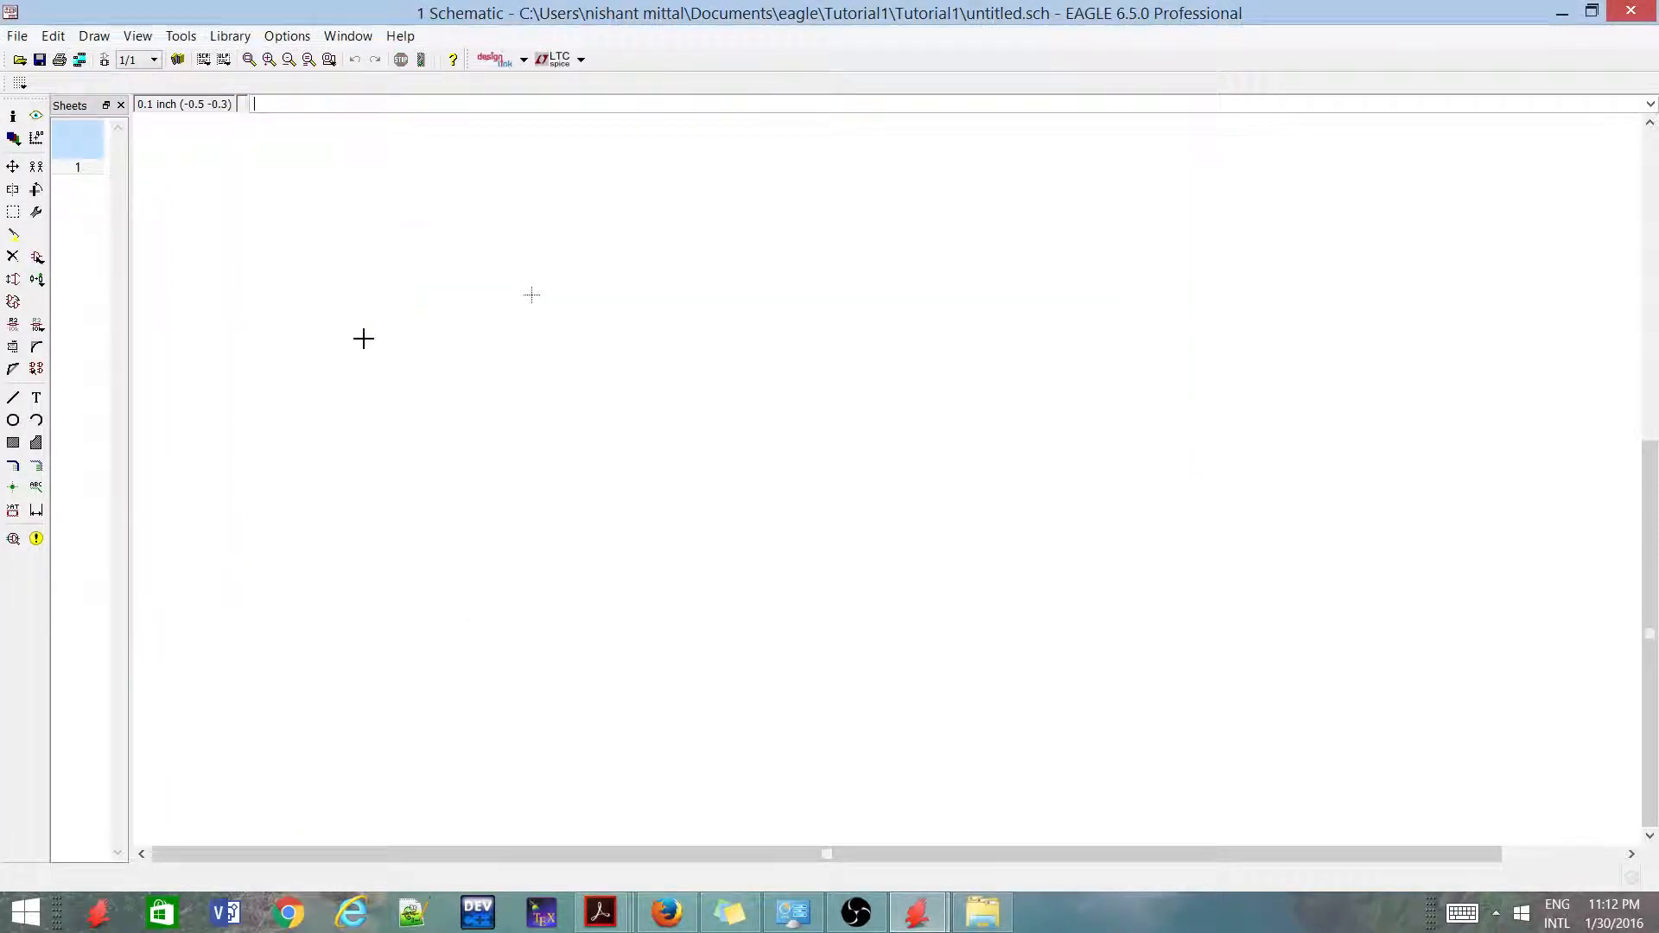
Load all libraries from the Eagle-6.0 lbr folder for use in the schematic
left_click(242, 37)
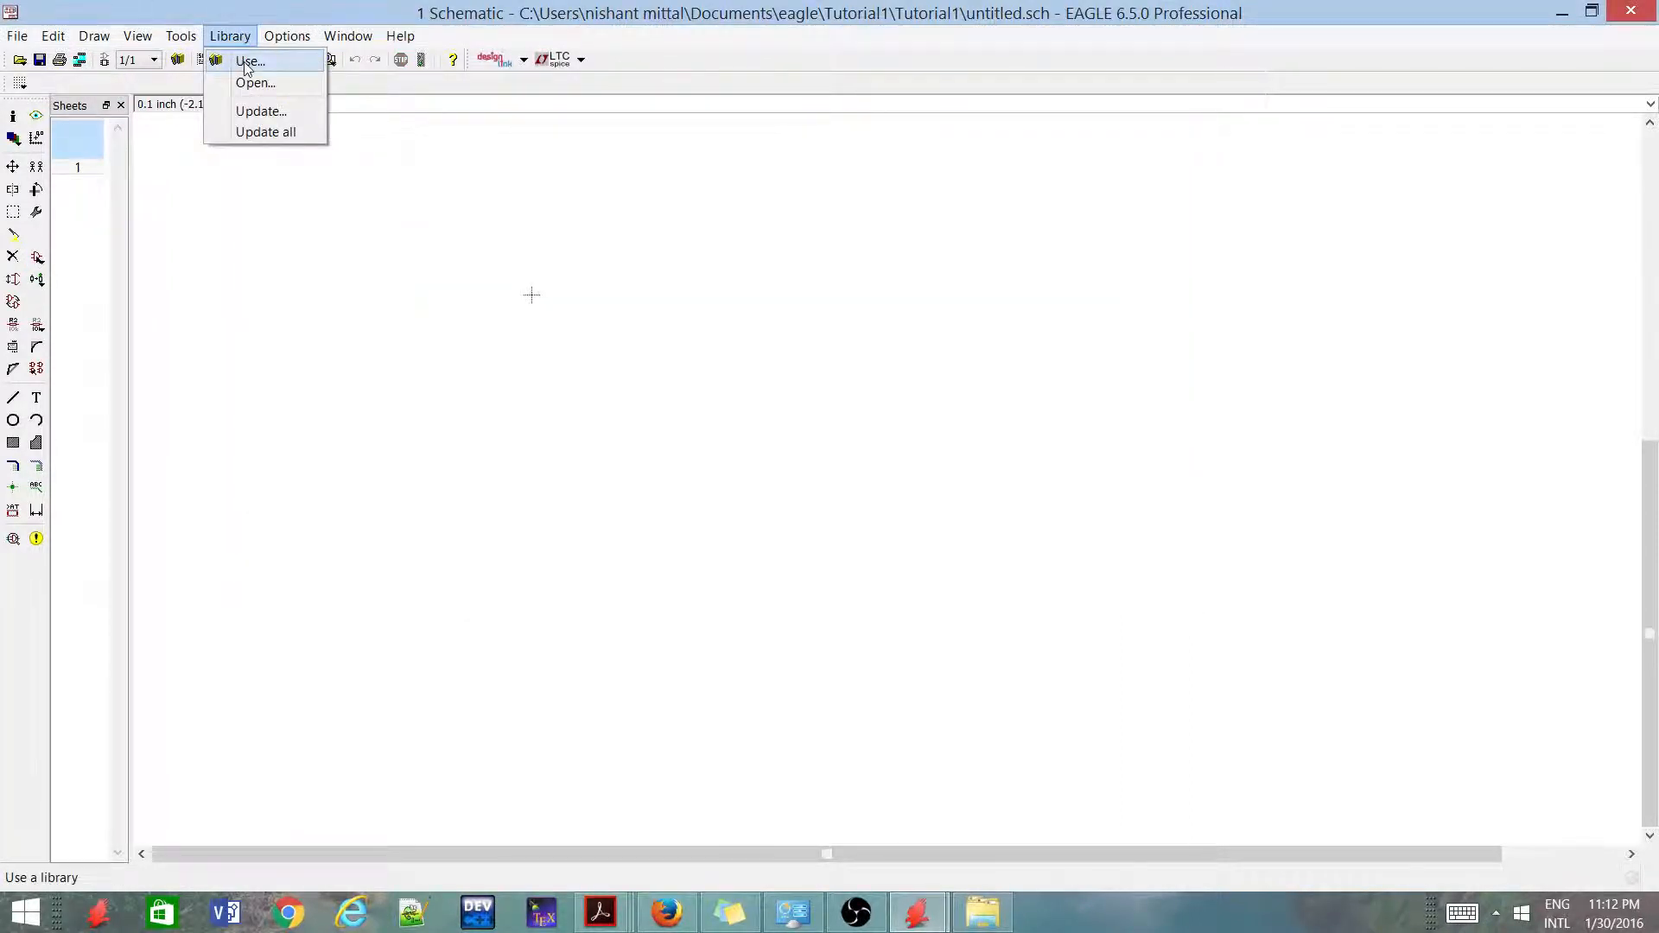
left_click(249, 62)
left_click(459, 272)
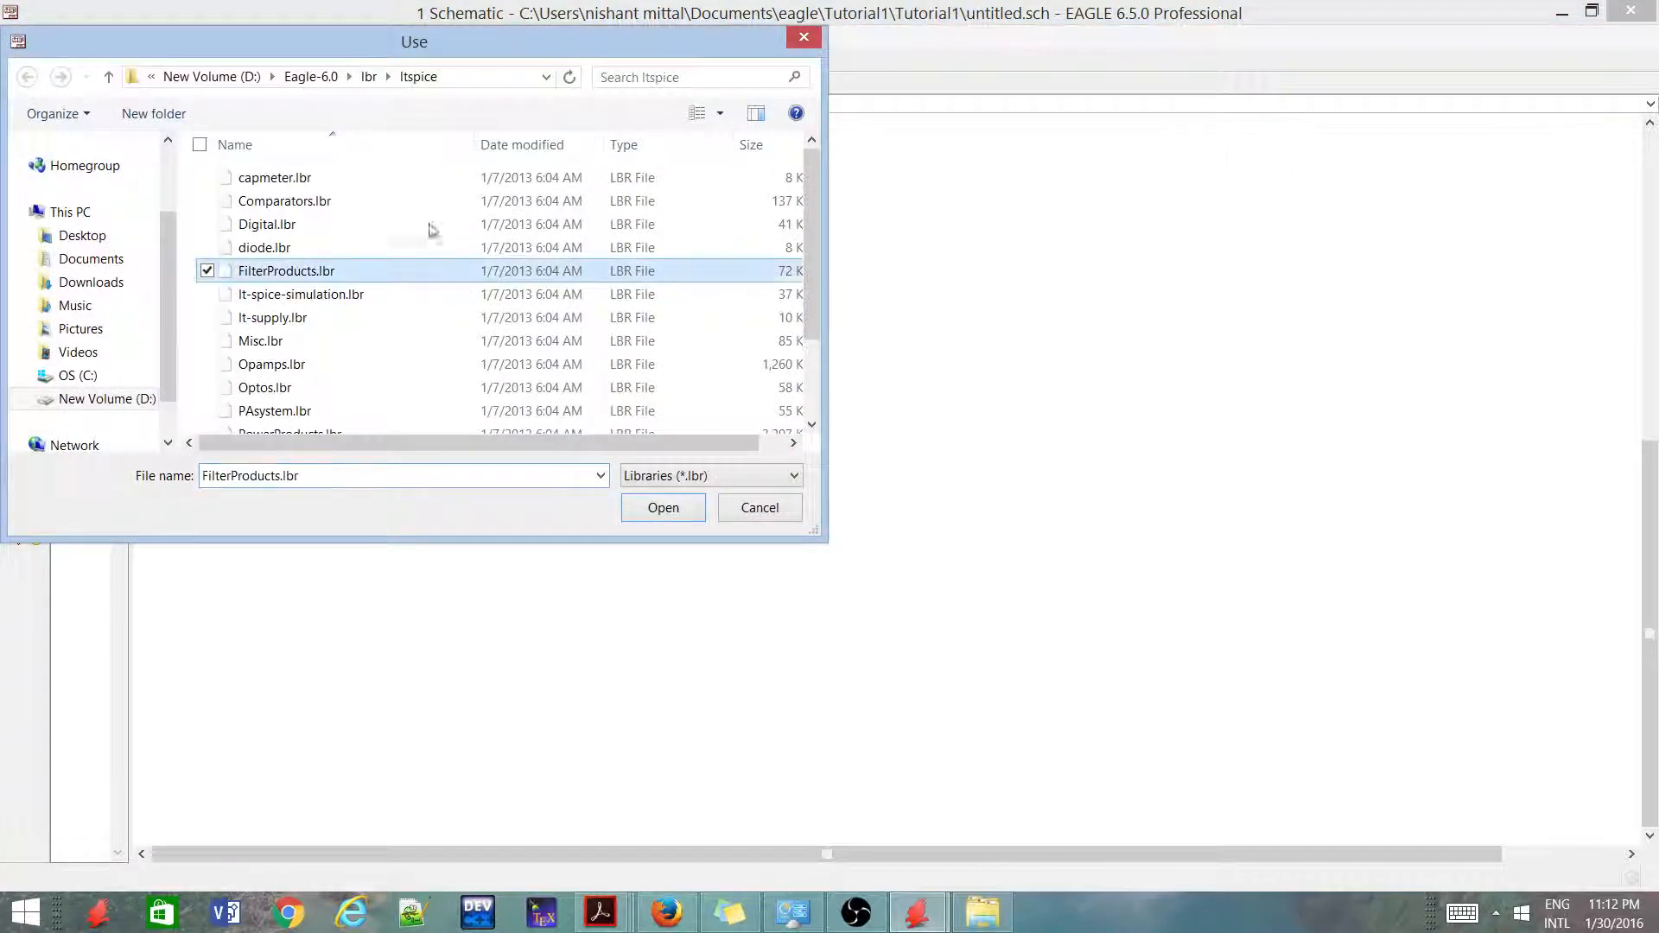
left_click(368, 76)
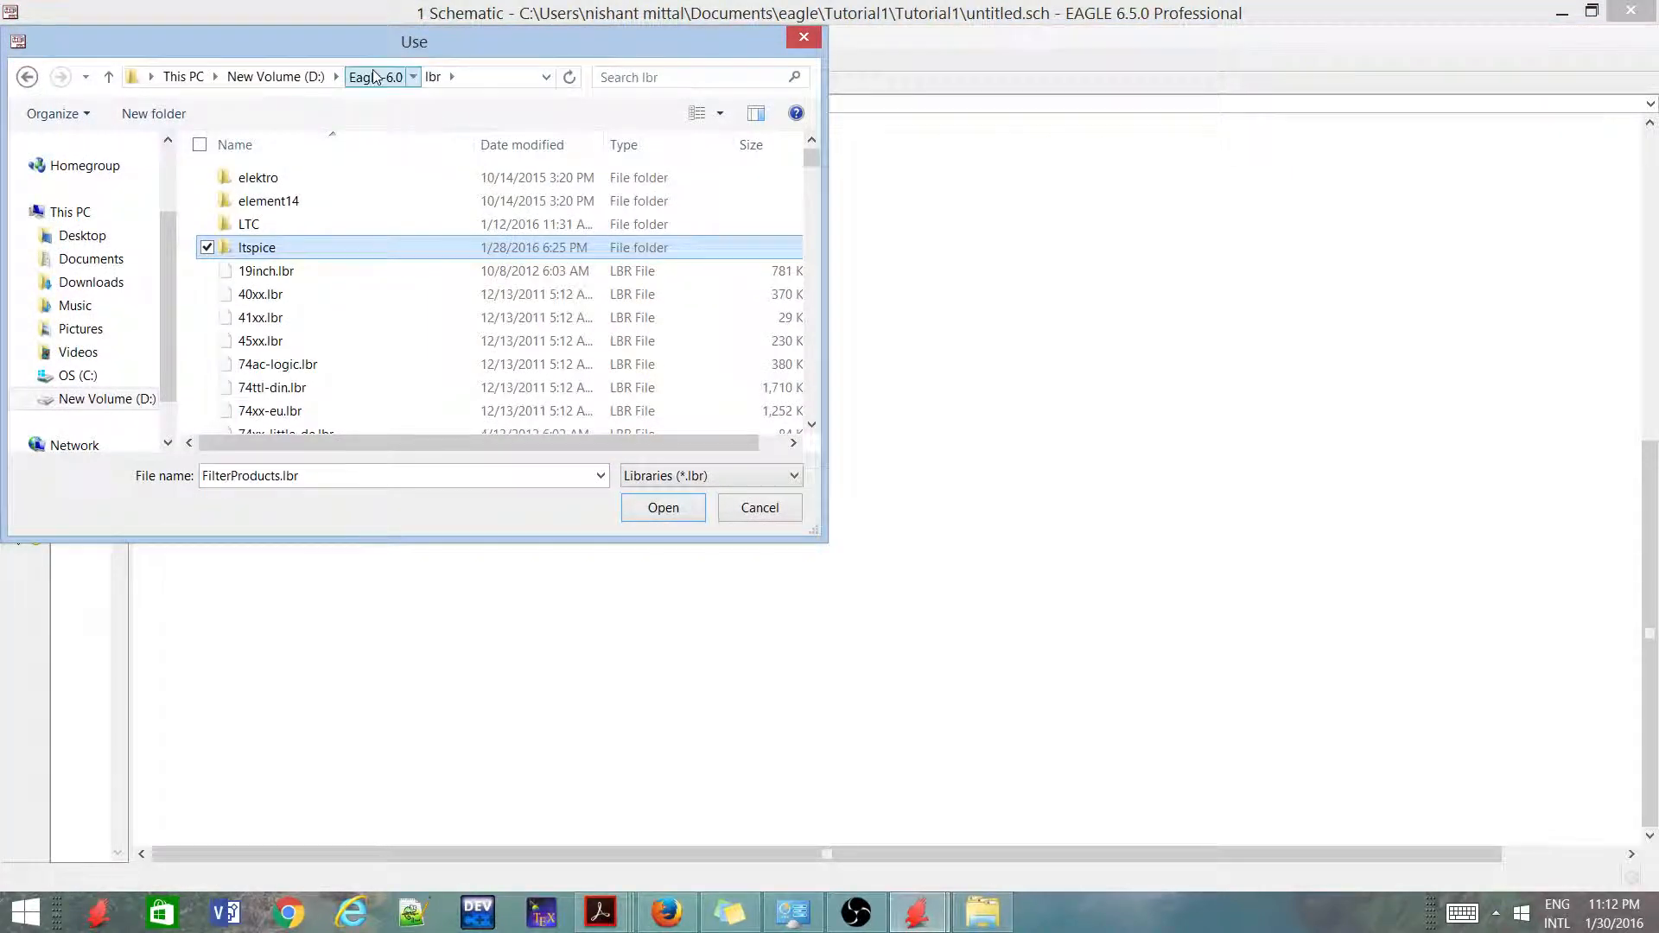
left_click(374, 76)
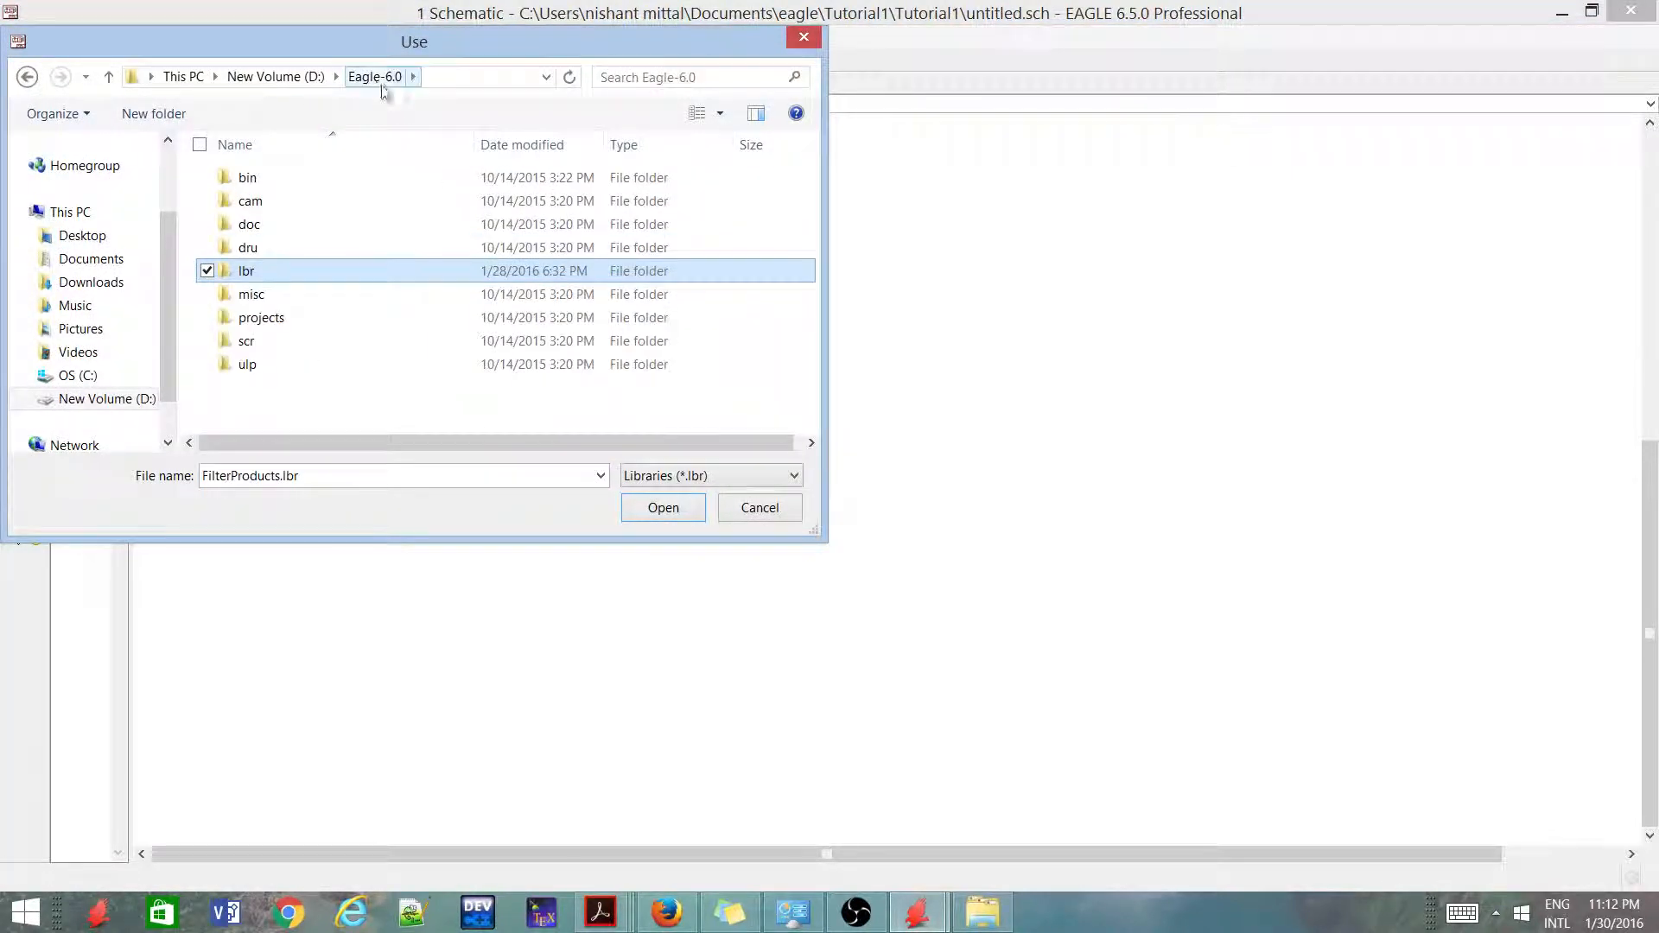
double_click(292, 273)
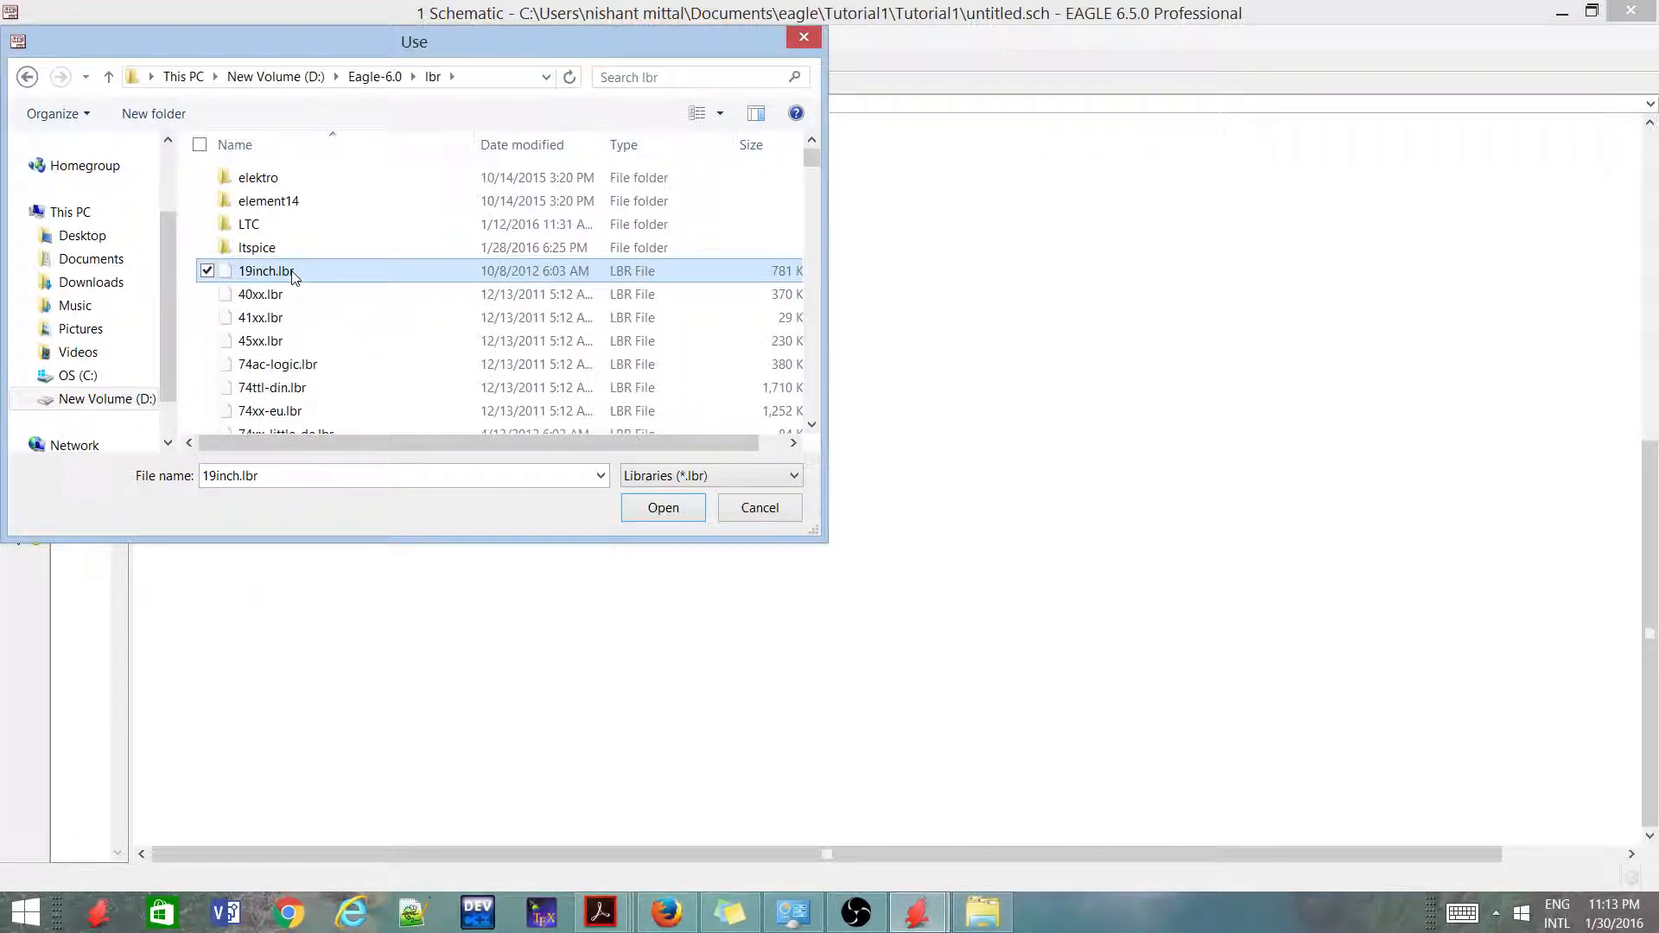
key("ctrl+a")
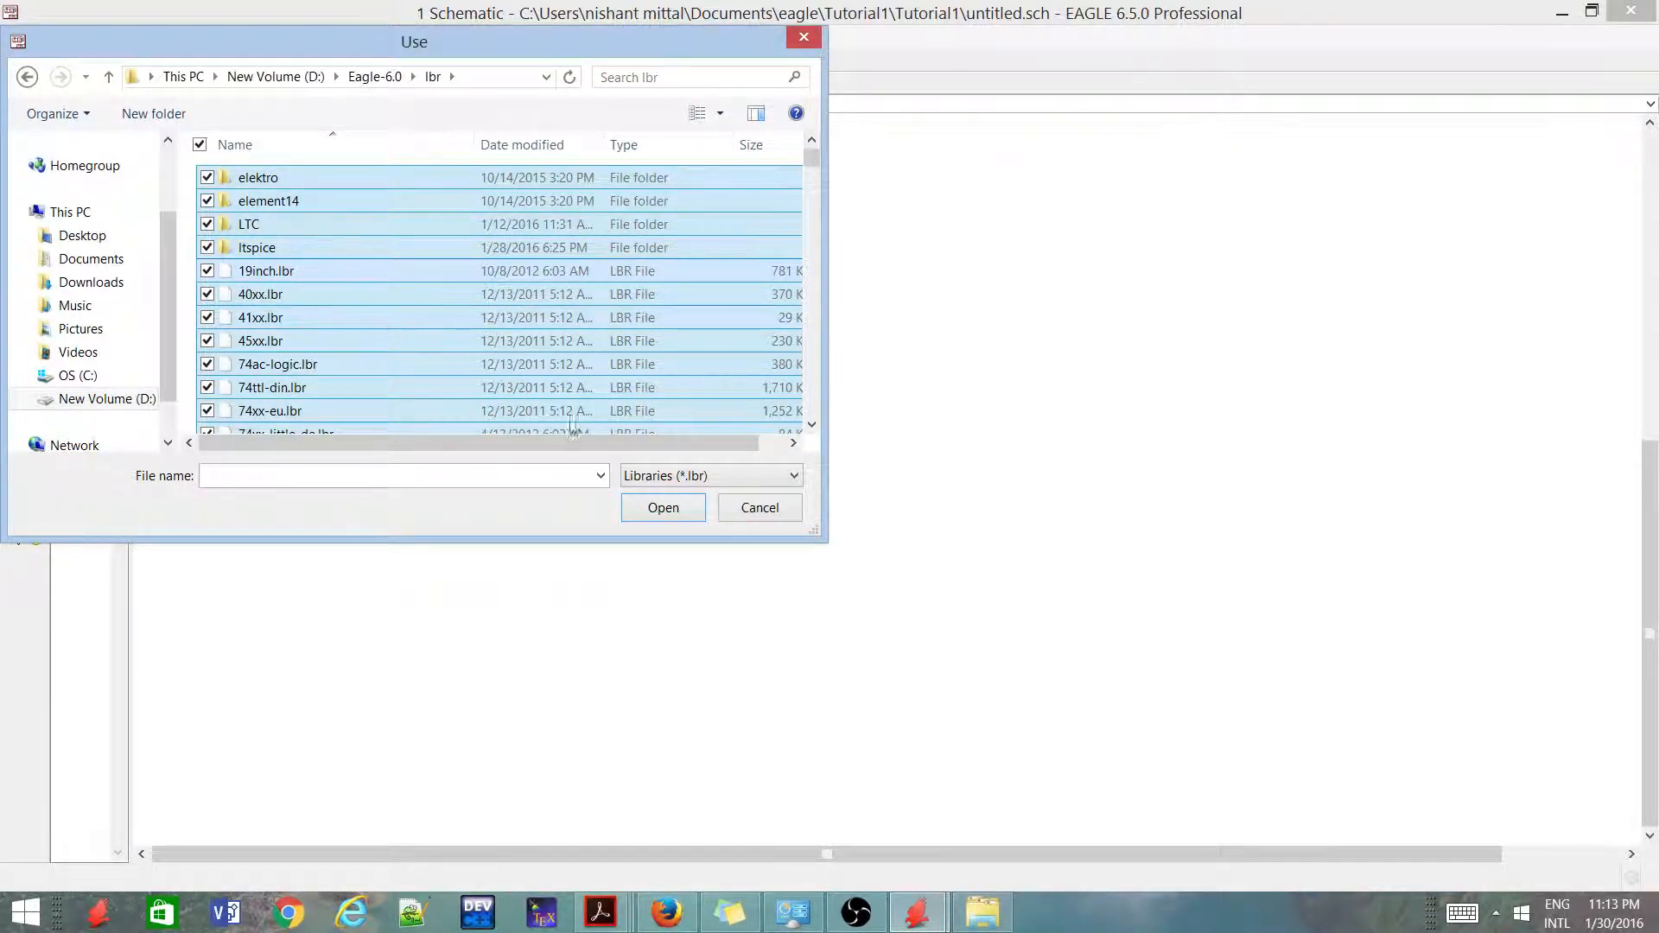
left_click(684, 509)
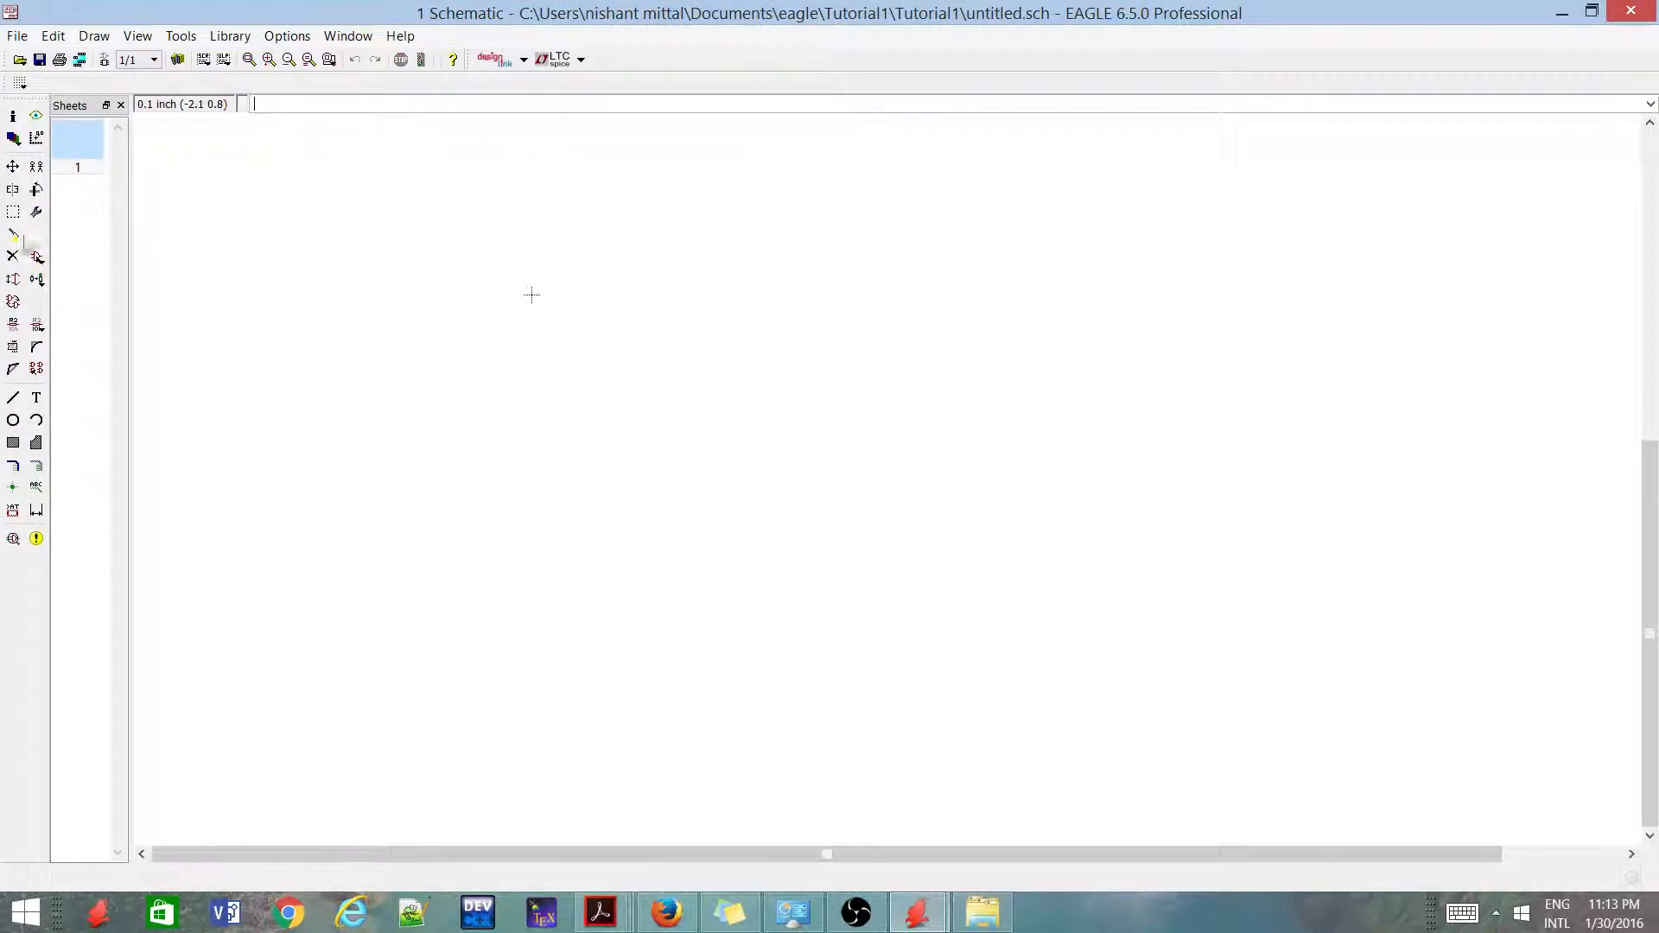
Widen the Add dialog and enlarge its preview area while browsing the loaded libraries, and close it without adding a part
left_click(37, 257)
left_click(531, 255)
scroll(530, 259, "down", 5)
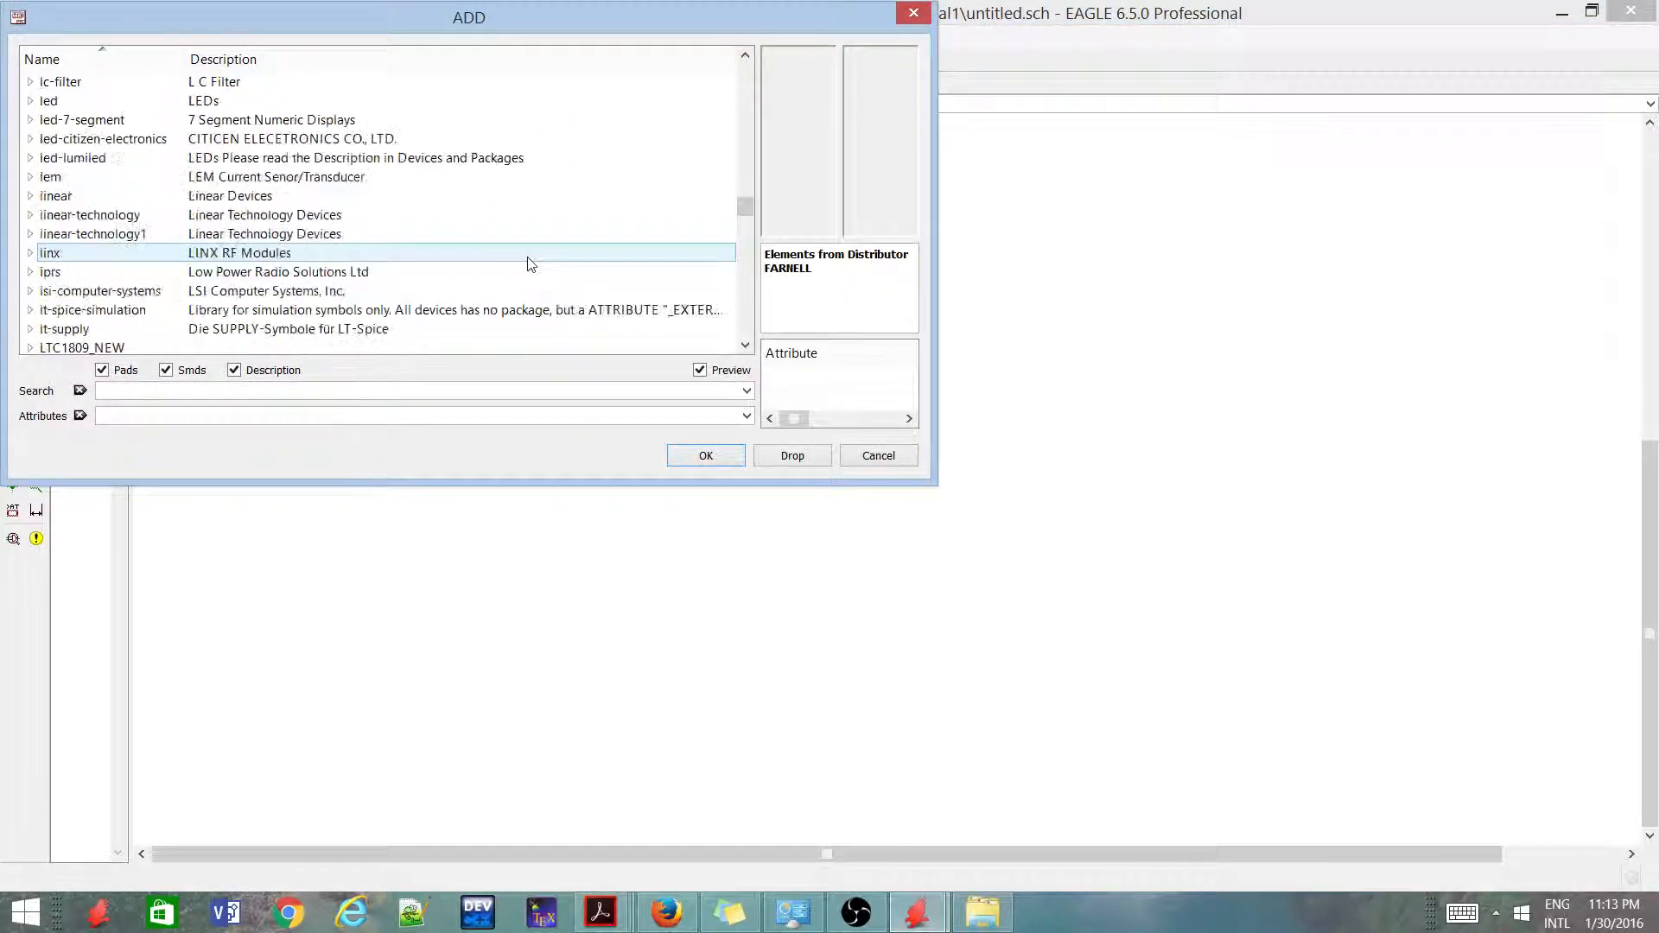
scroll(531, 259, "down", 20)
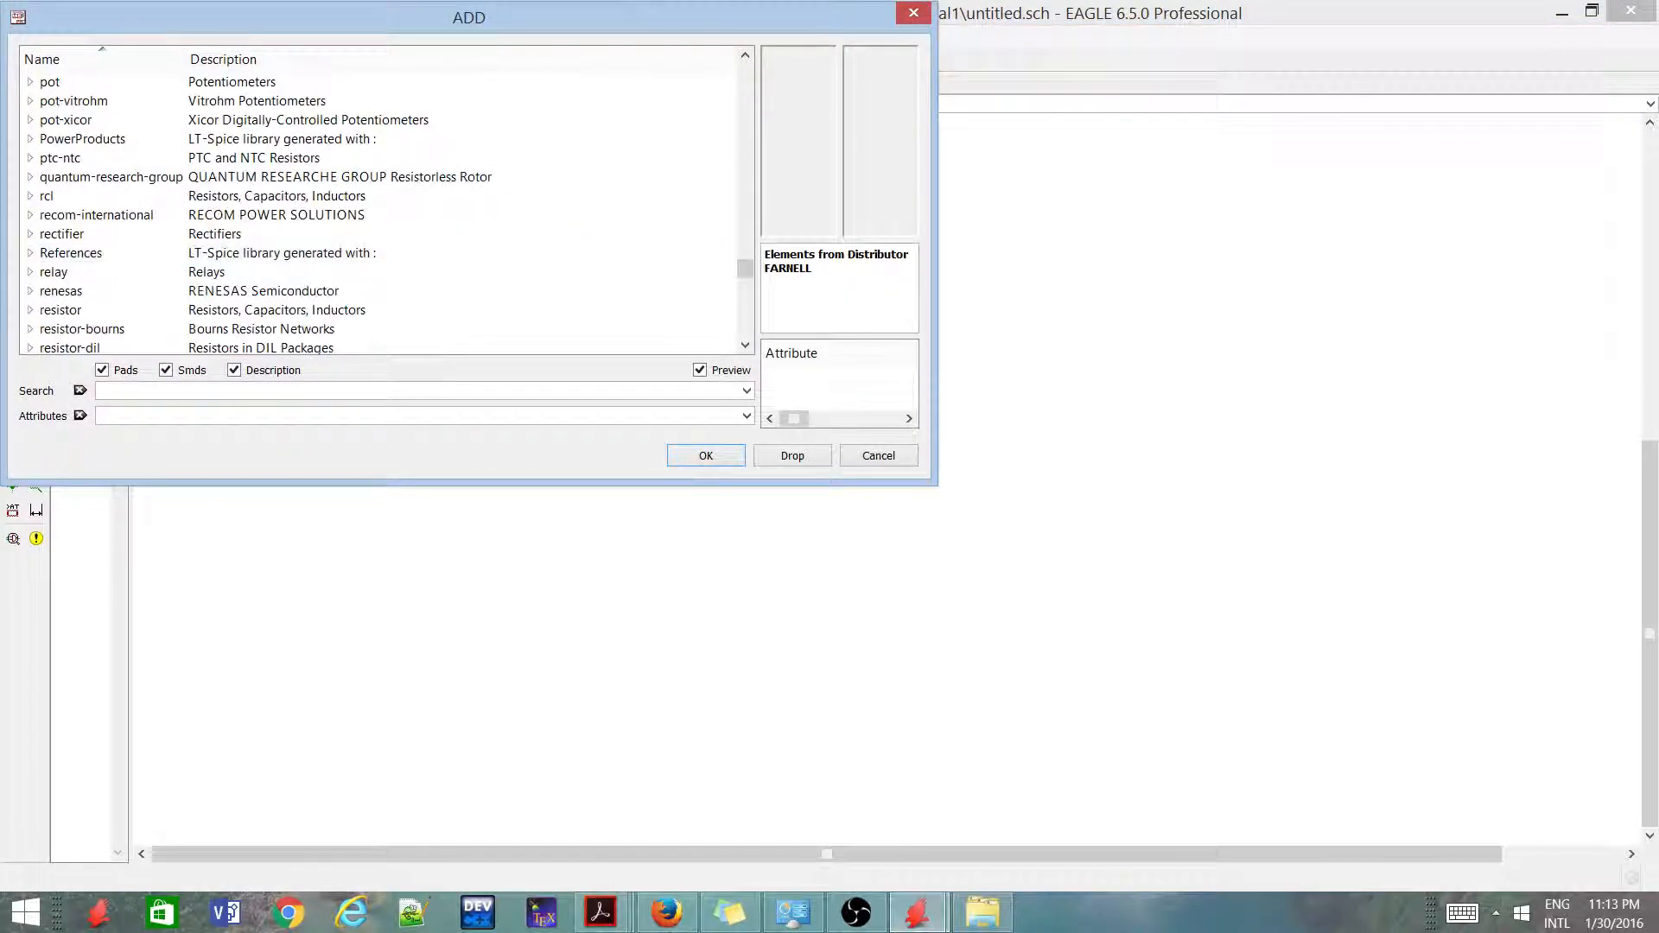
left_click_drag(666, 17, 967, 118)
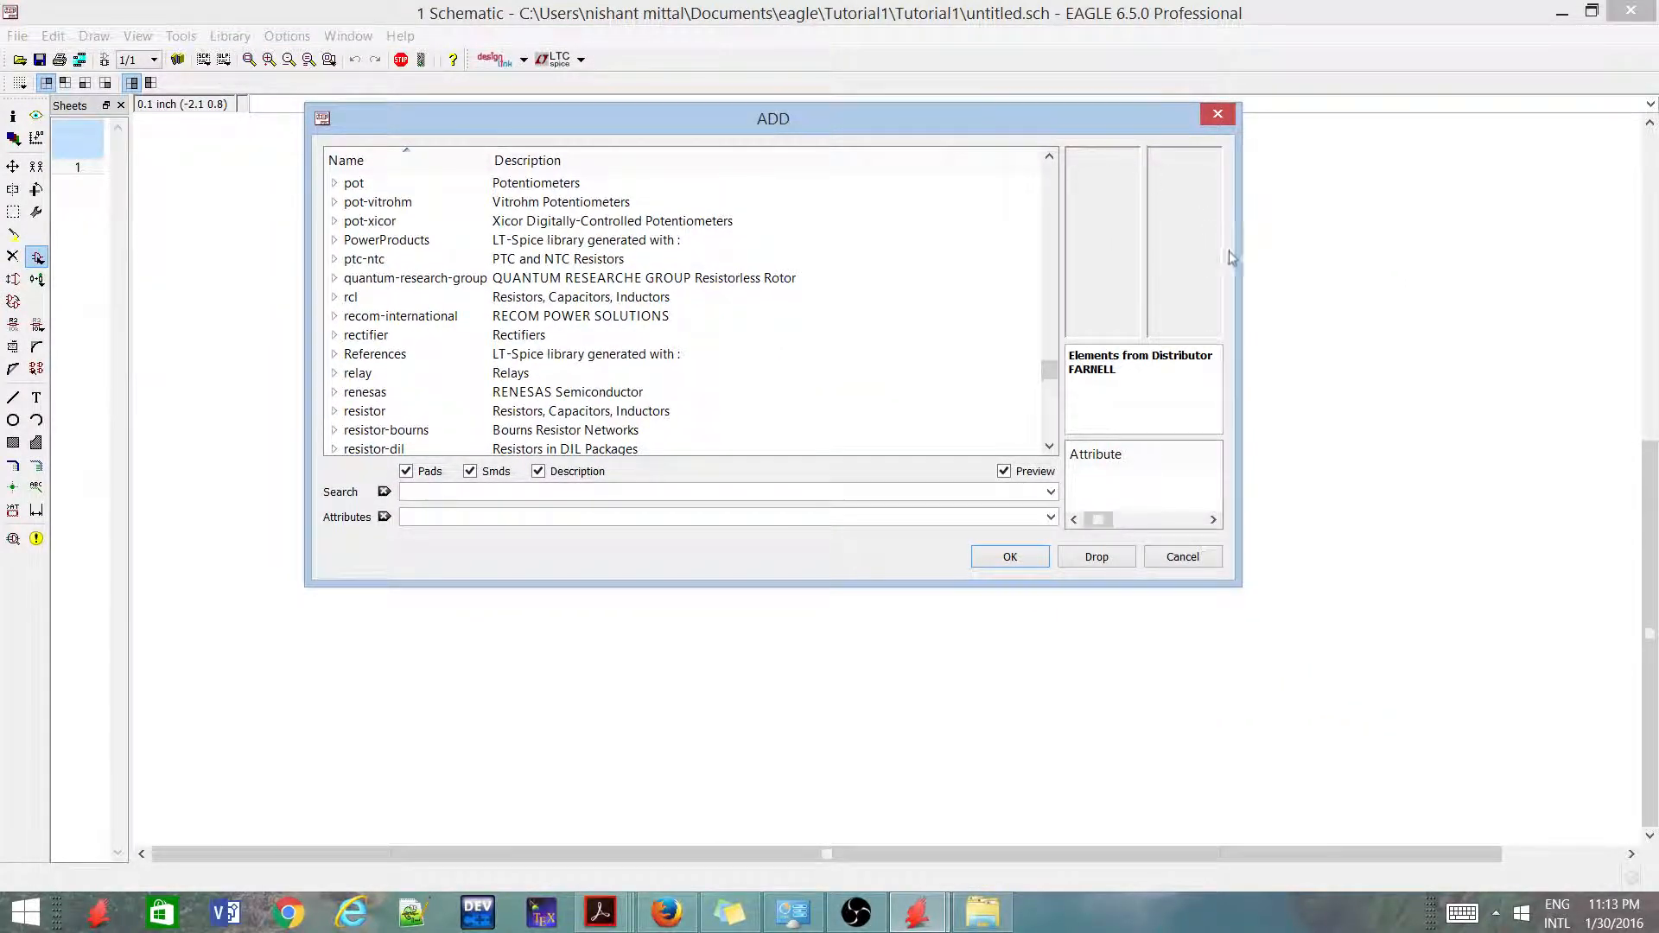
left_click_drag(1238, 254, 1381, 246)
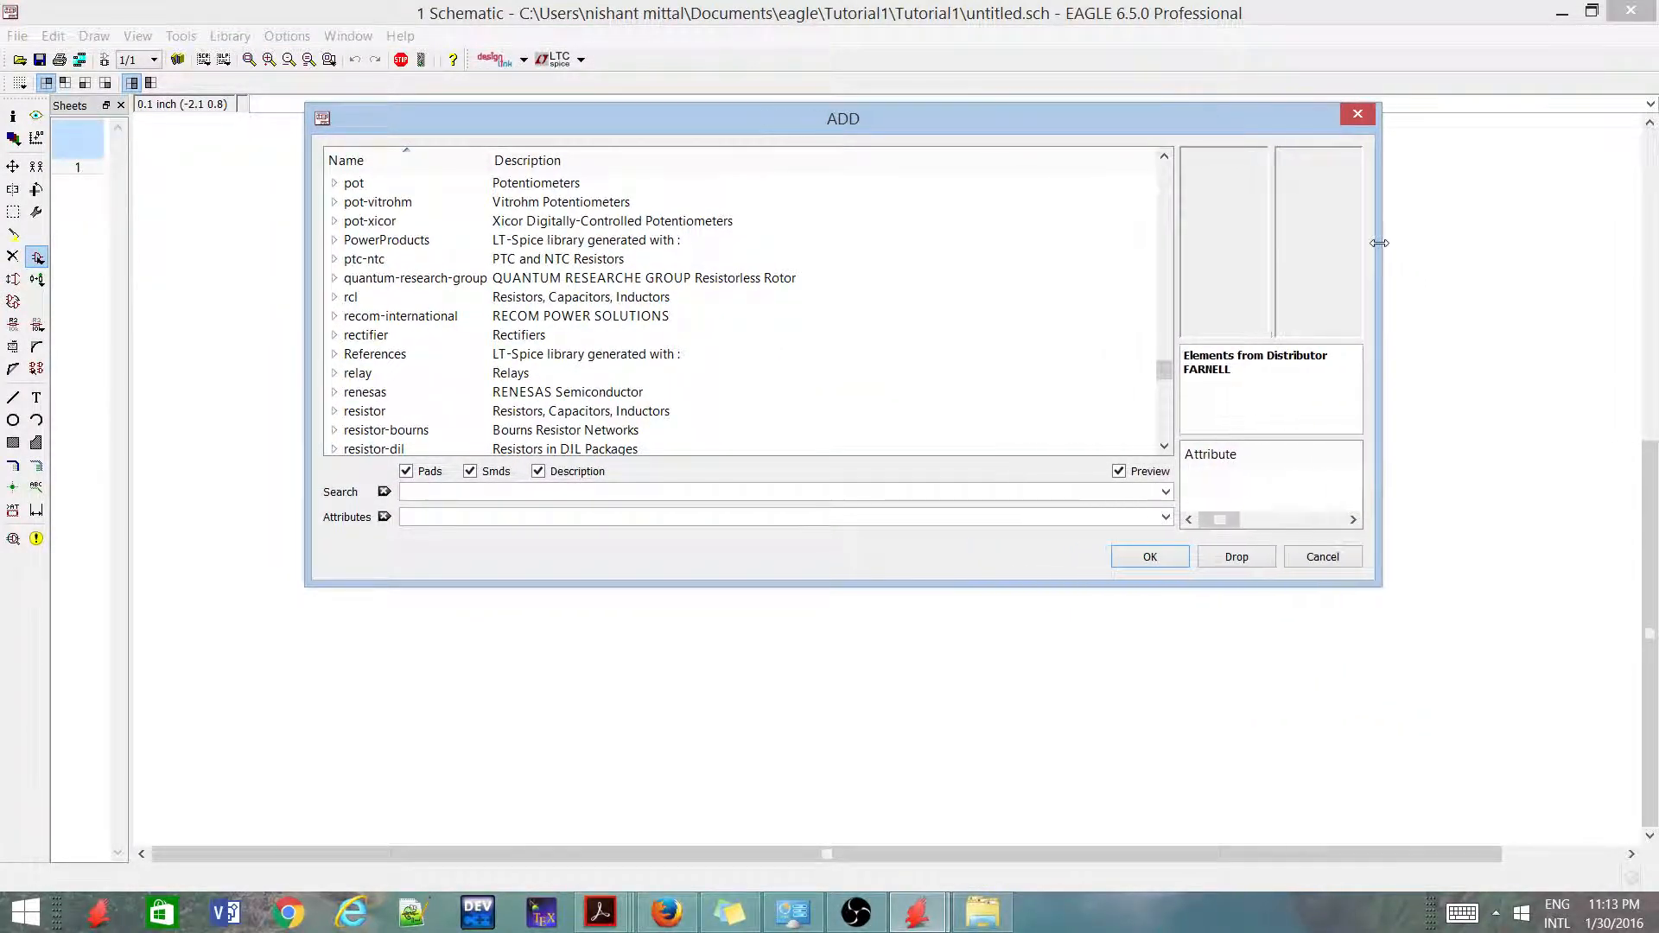
left_click_drag(1176, 286, 923, 287)
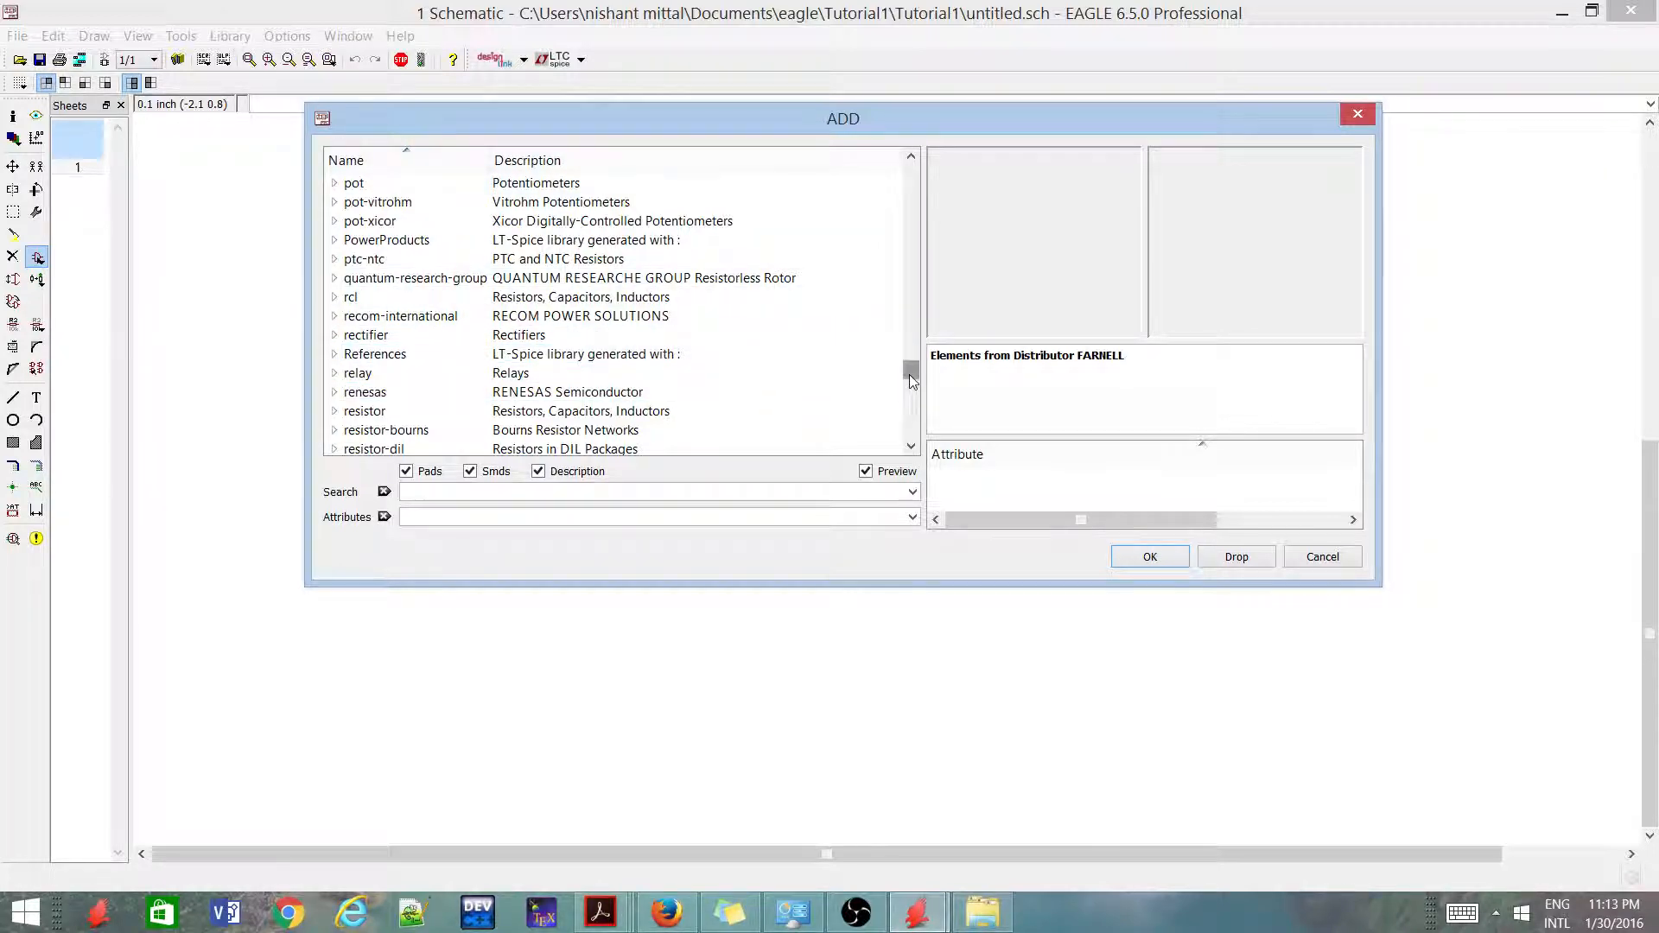
left_click_drag(911, 372, 955, 173)
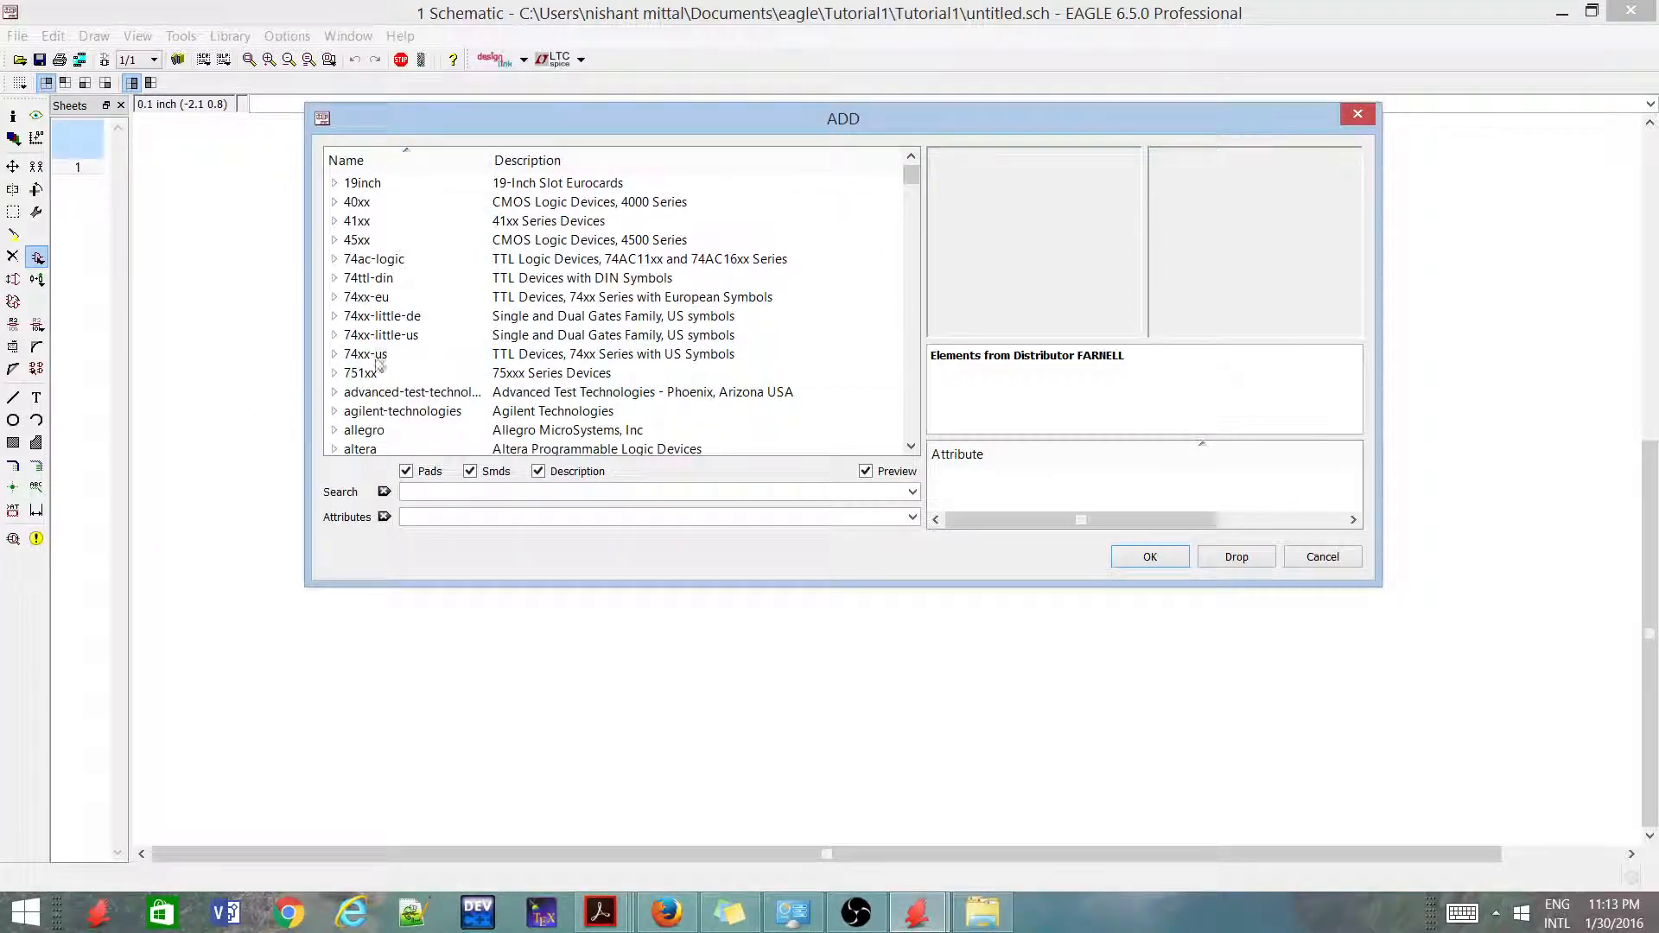
scroll(450, 251, "down", 5)
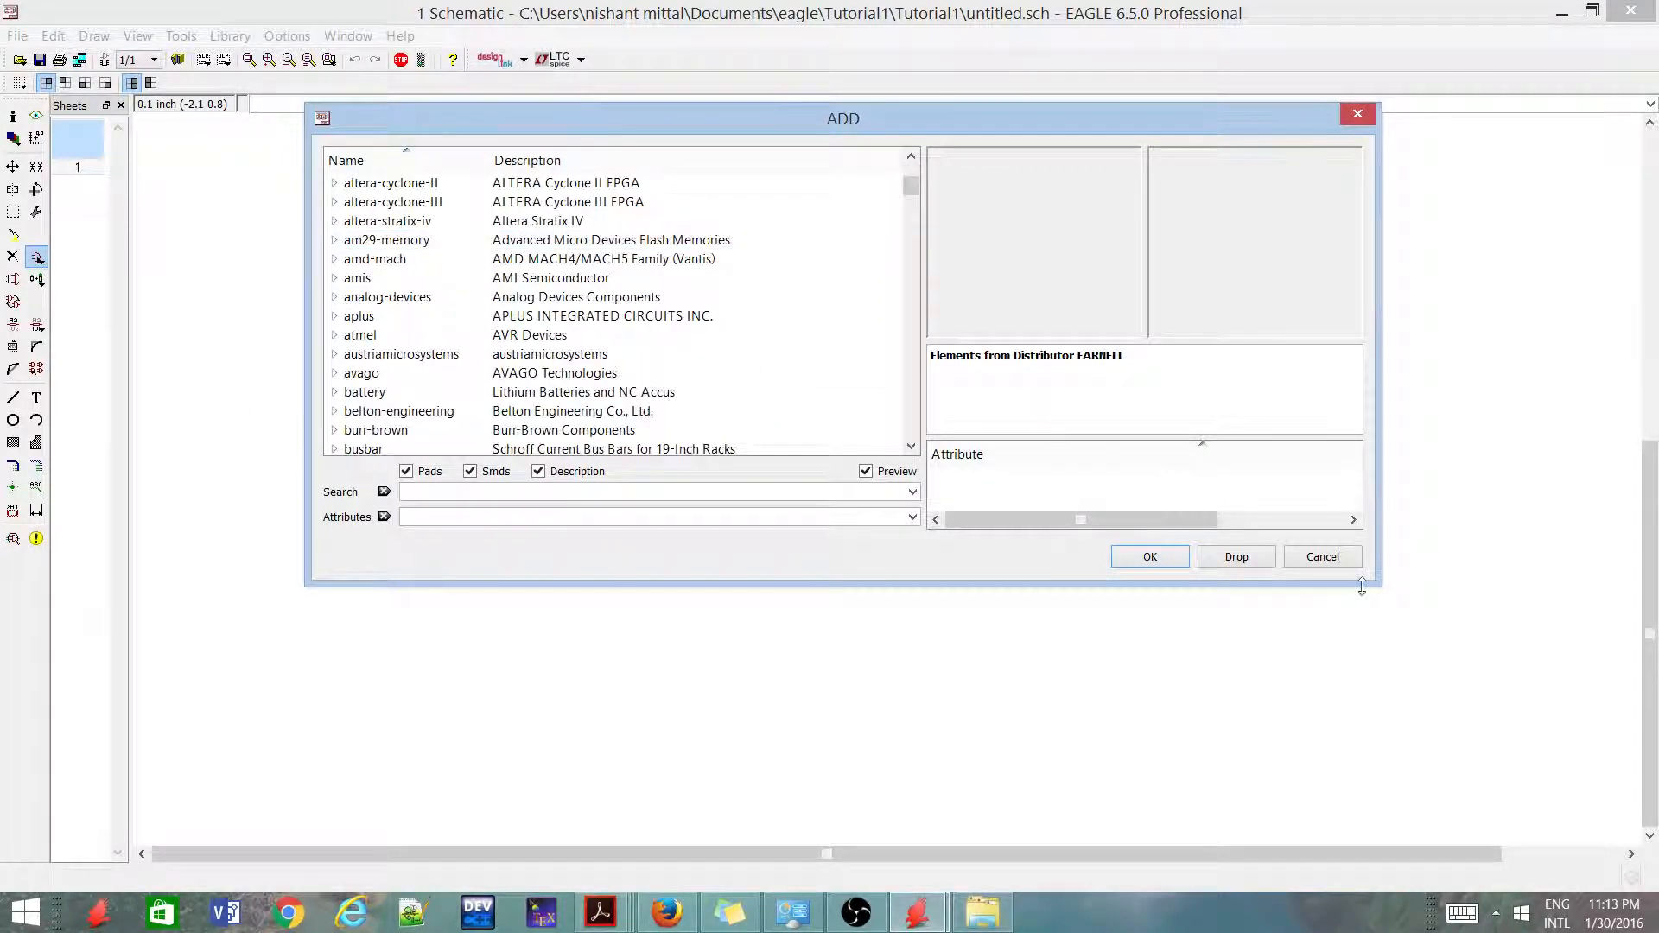
left_click(1321, 557)
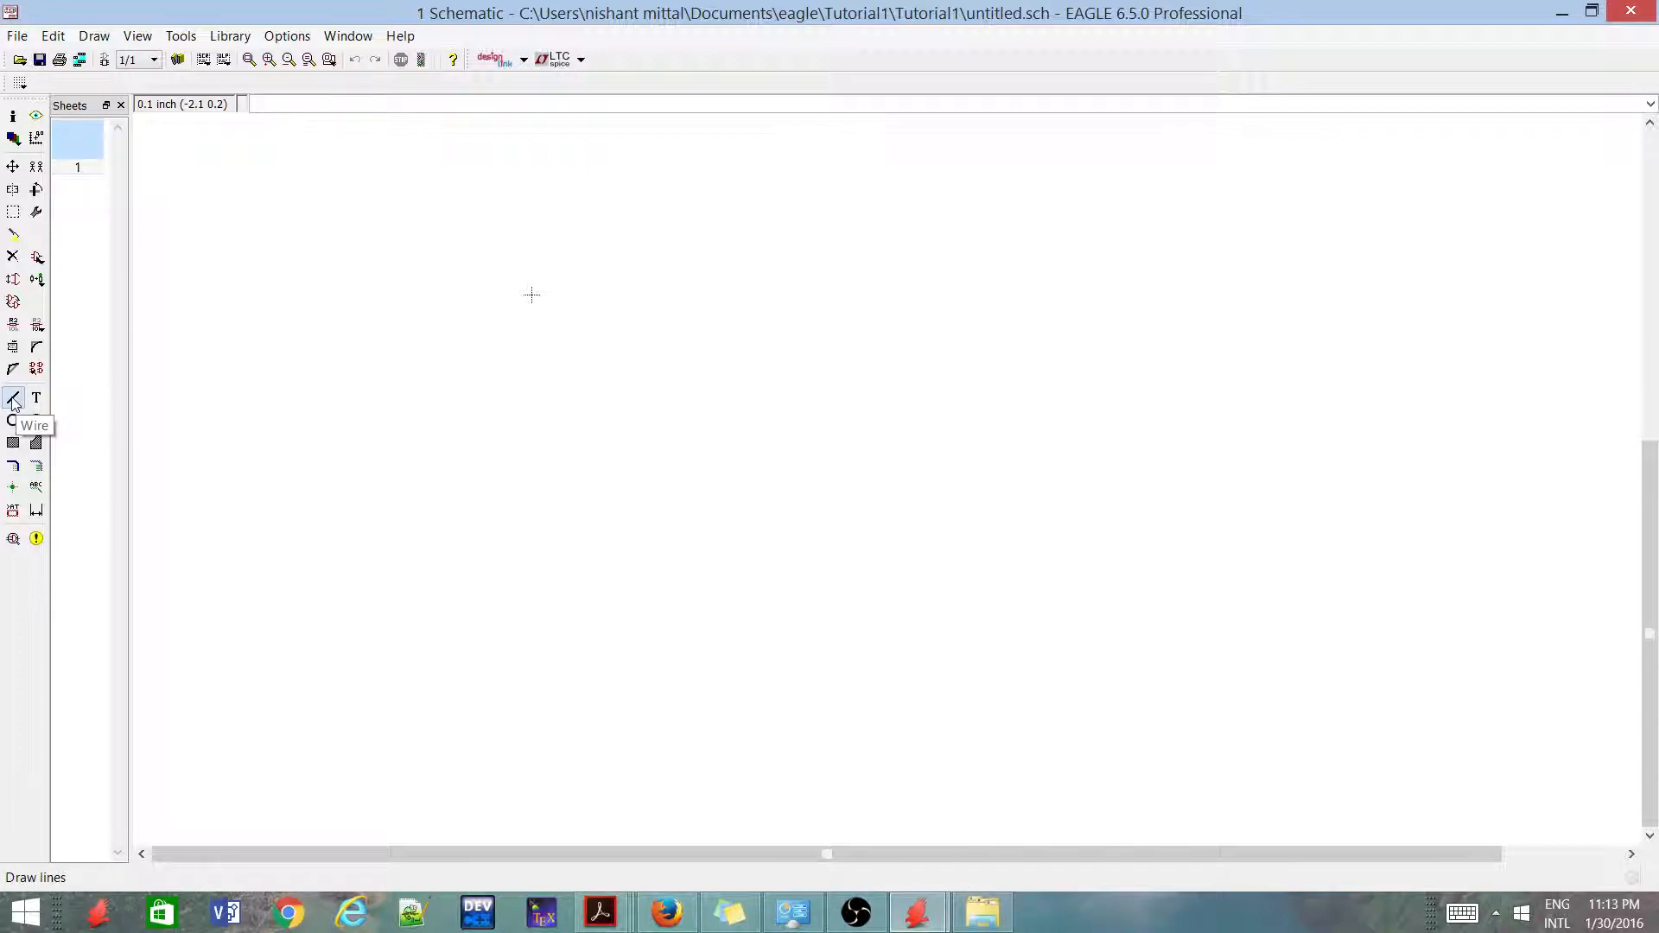
Look through the Add command's library list for the libraries that contain resistors
left_click(37, 257)
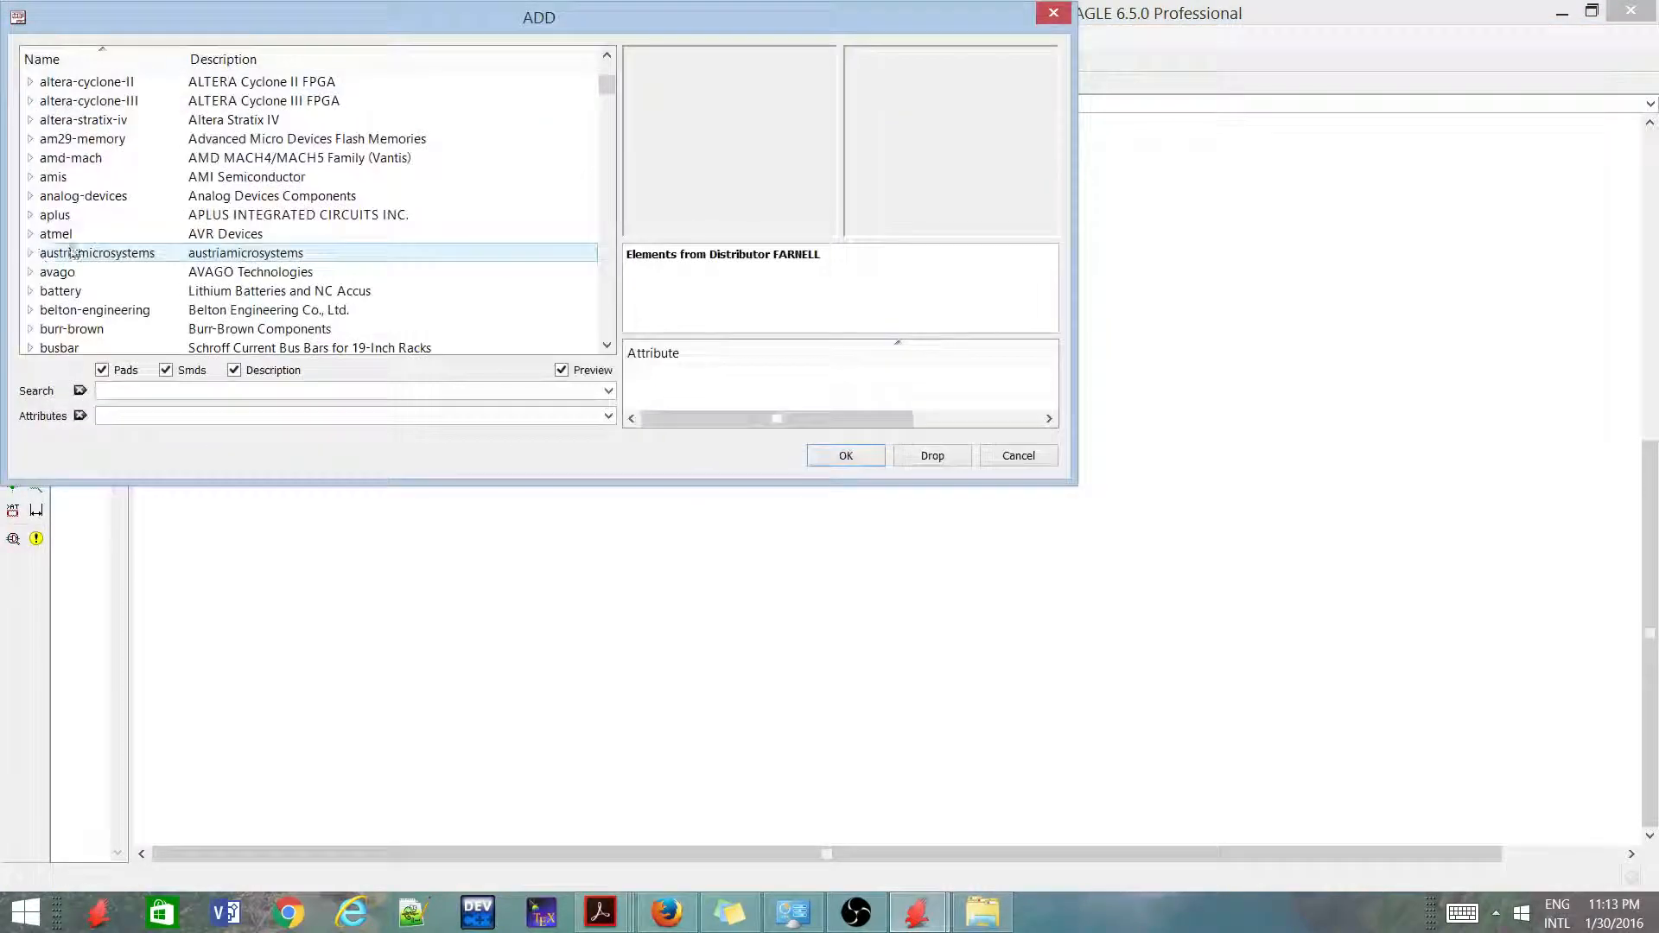
scroll(192, 248, "down", 7)
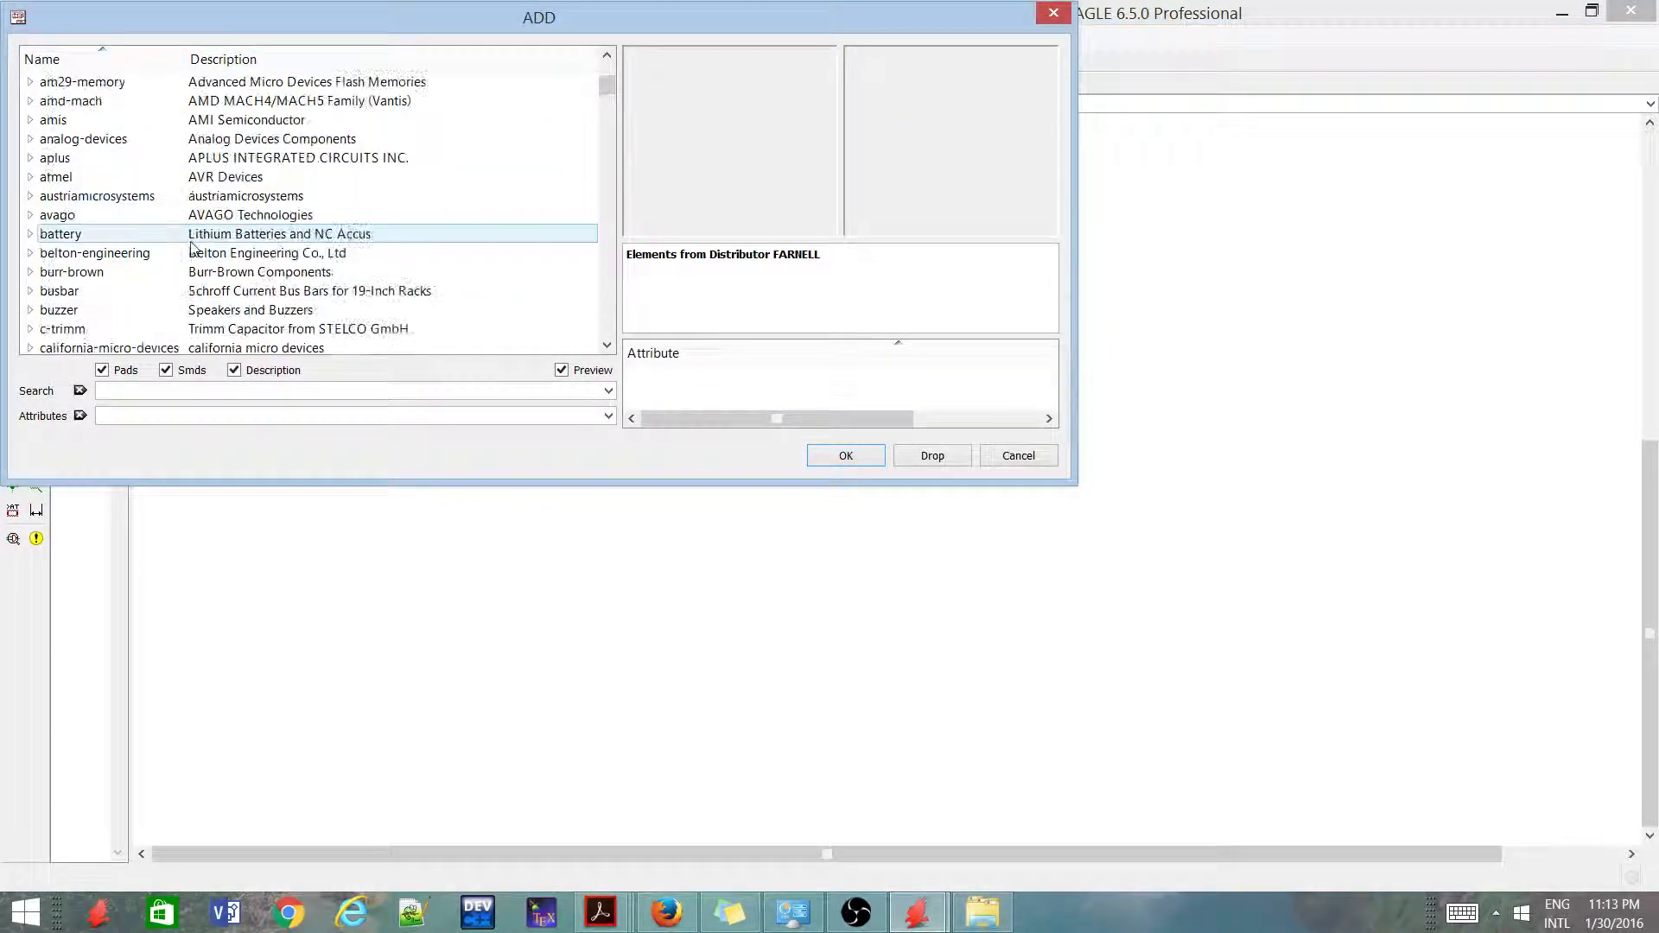
left_click(191, 241)
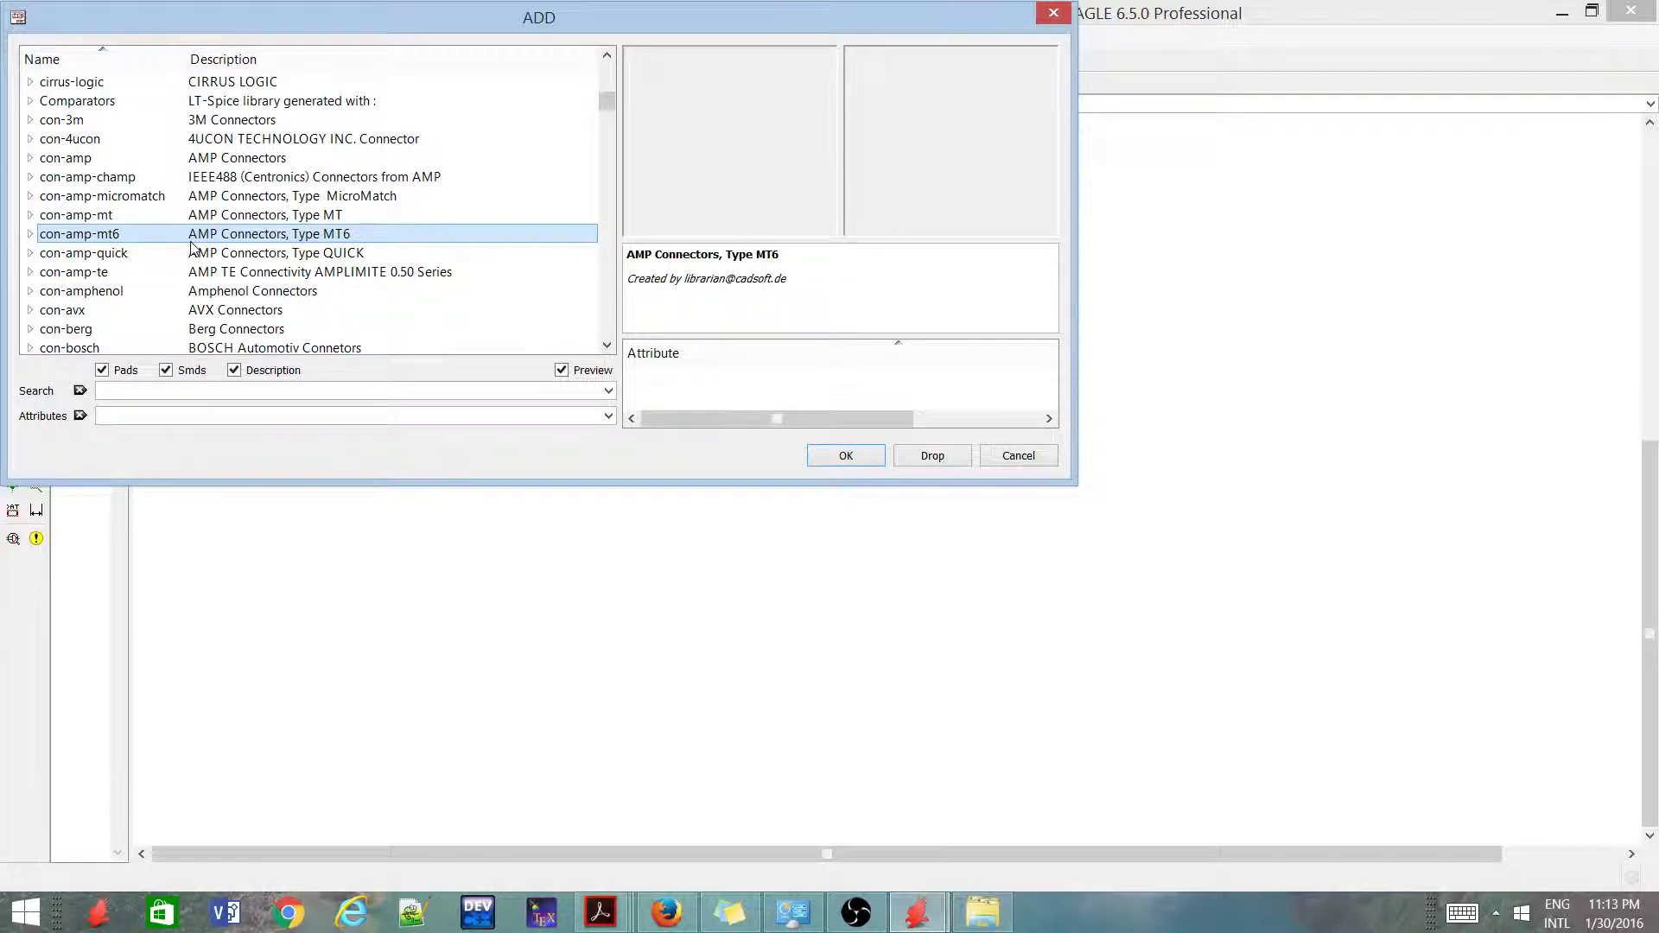
key("r")
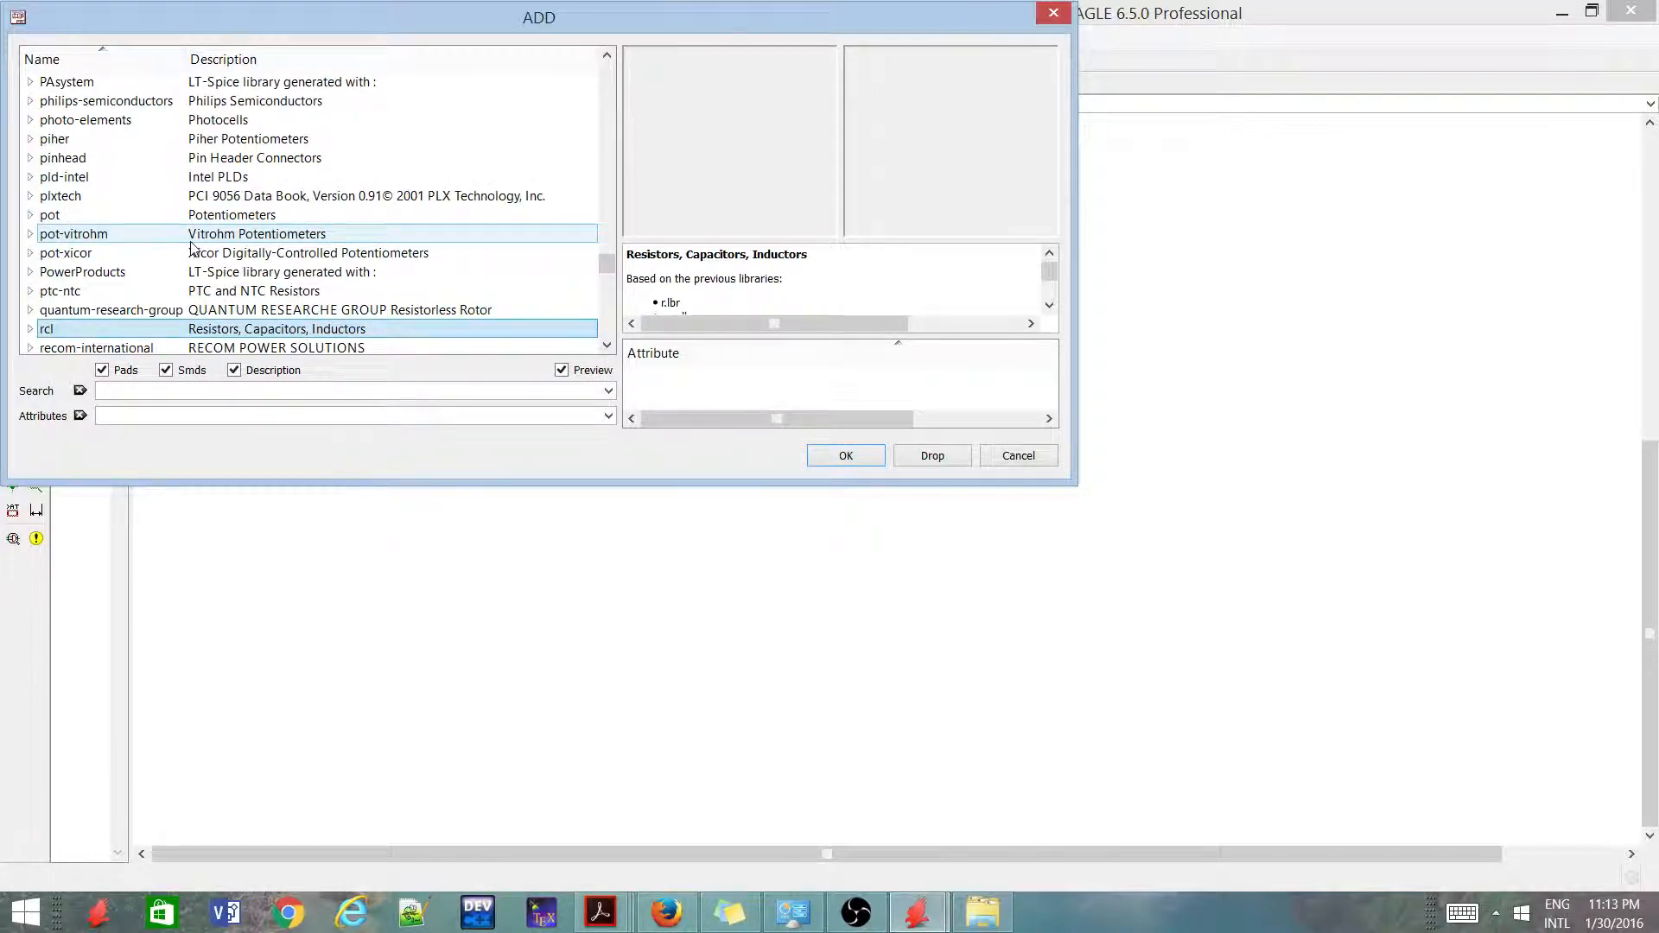
key("Down")
key("Down")
key("Down")
key("Down")
key("Down")
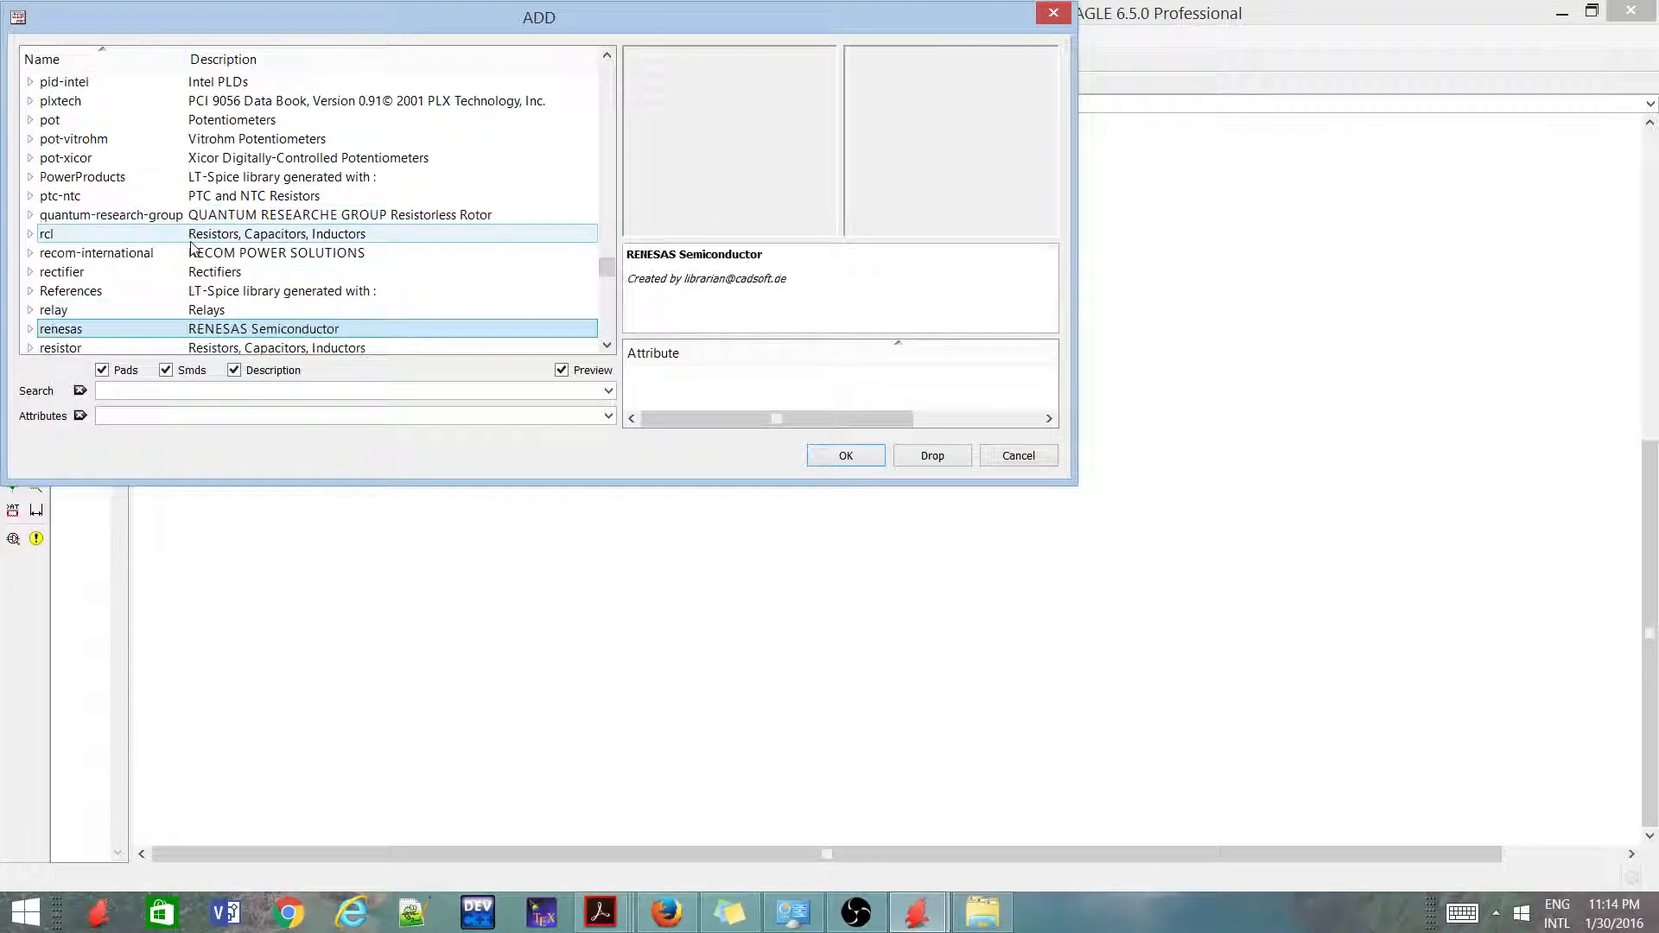
key("Down")
key("Down")
key("Down")
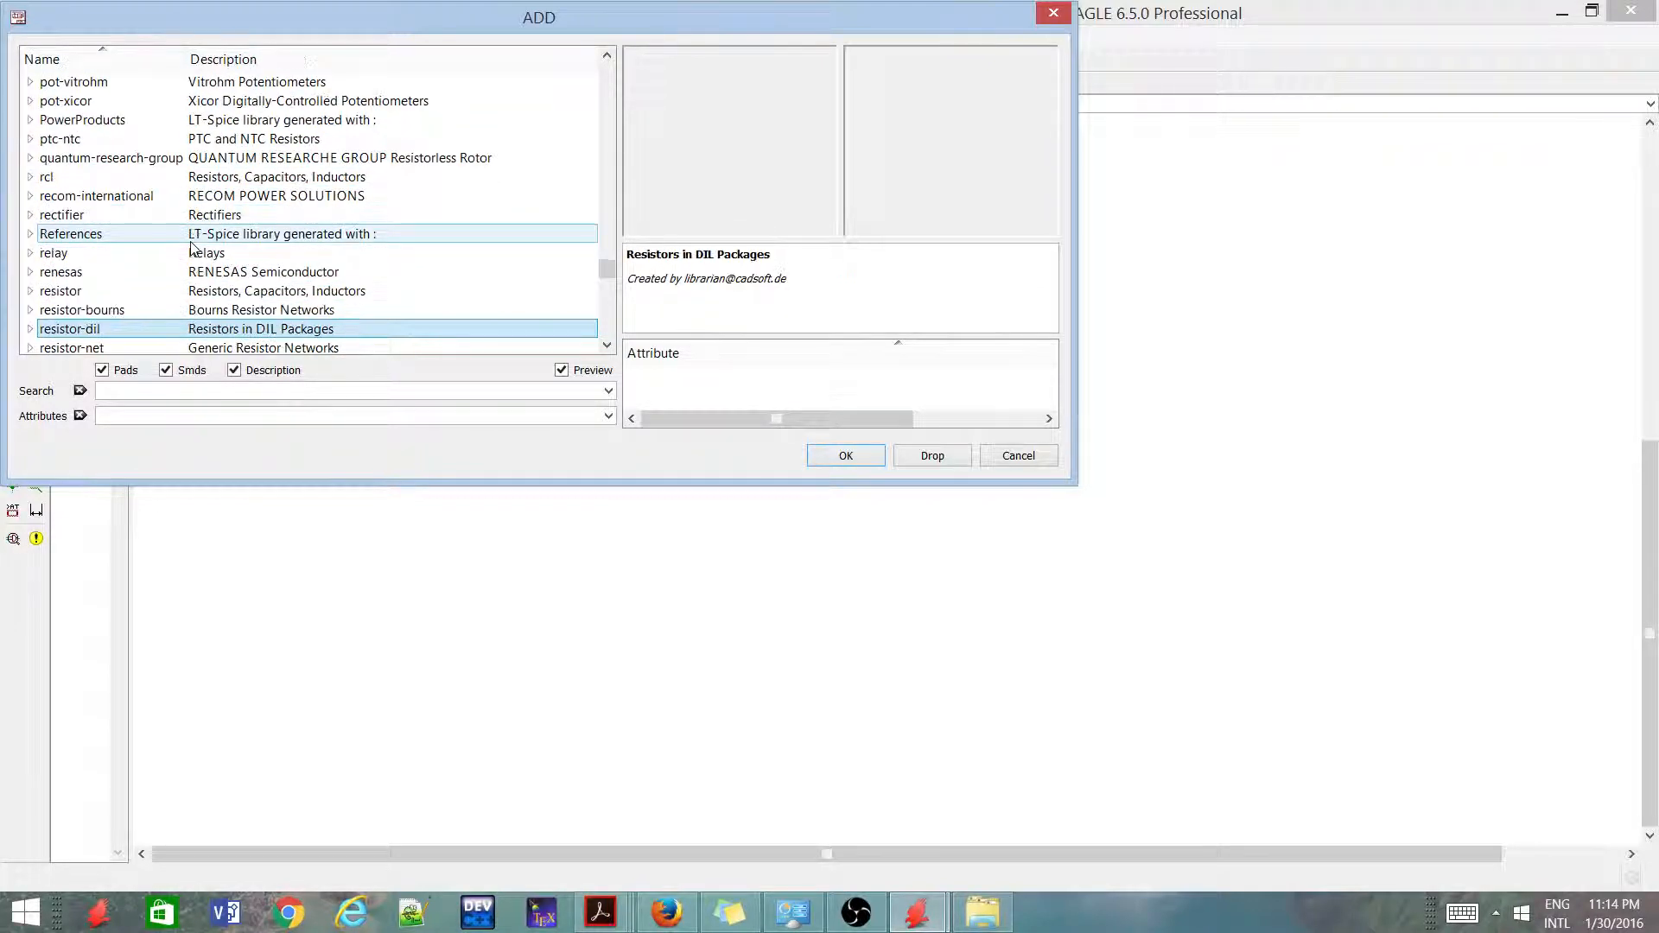
Examine the resistor array devices in the resistor-dil library, including 2R-N and 10R-PSOMC, and collapse the library again
left_click(30, 328)
left_click(48, 100)
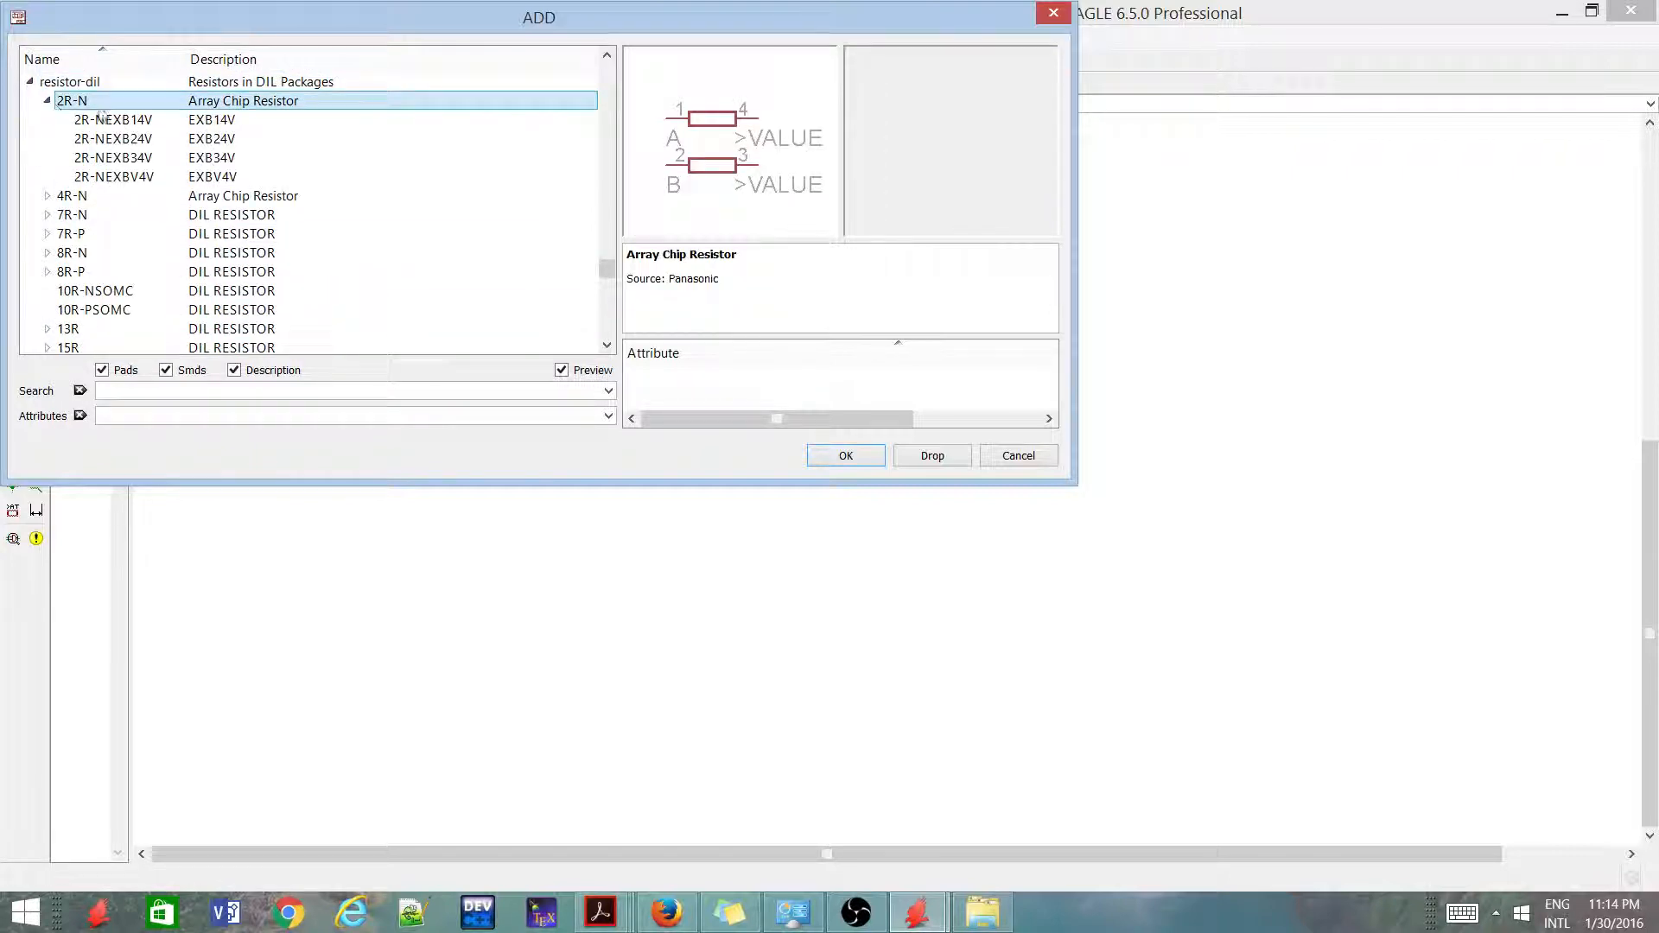
left_click(121, 120)
left_click(93, 309)
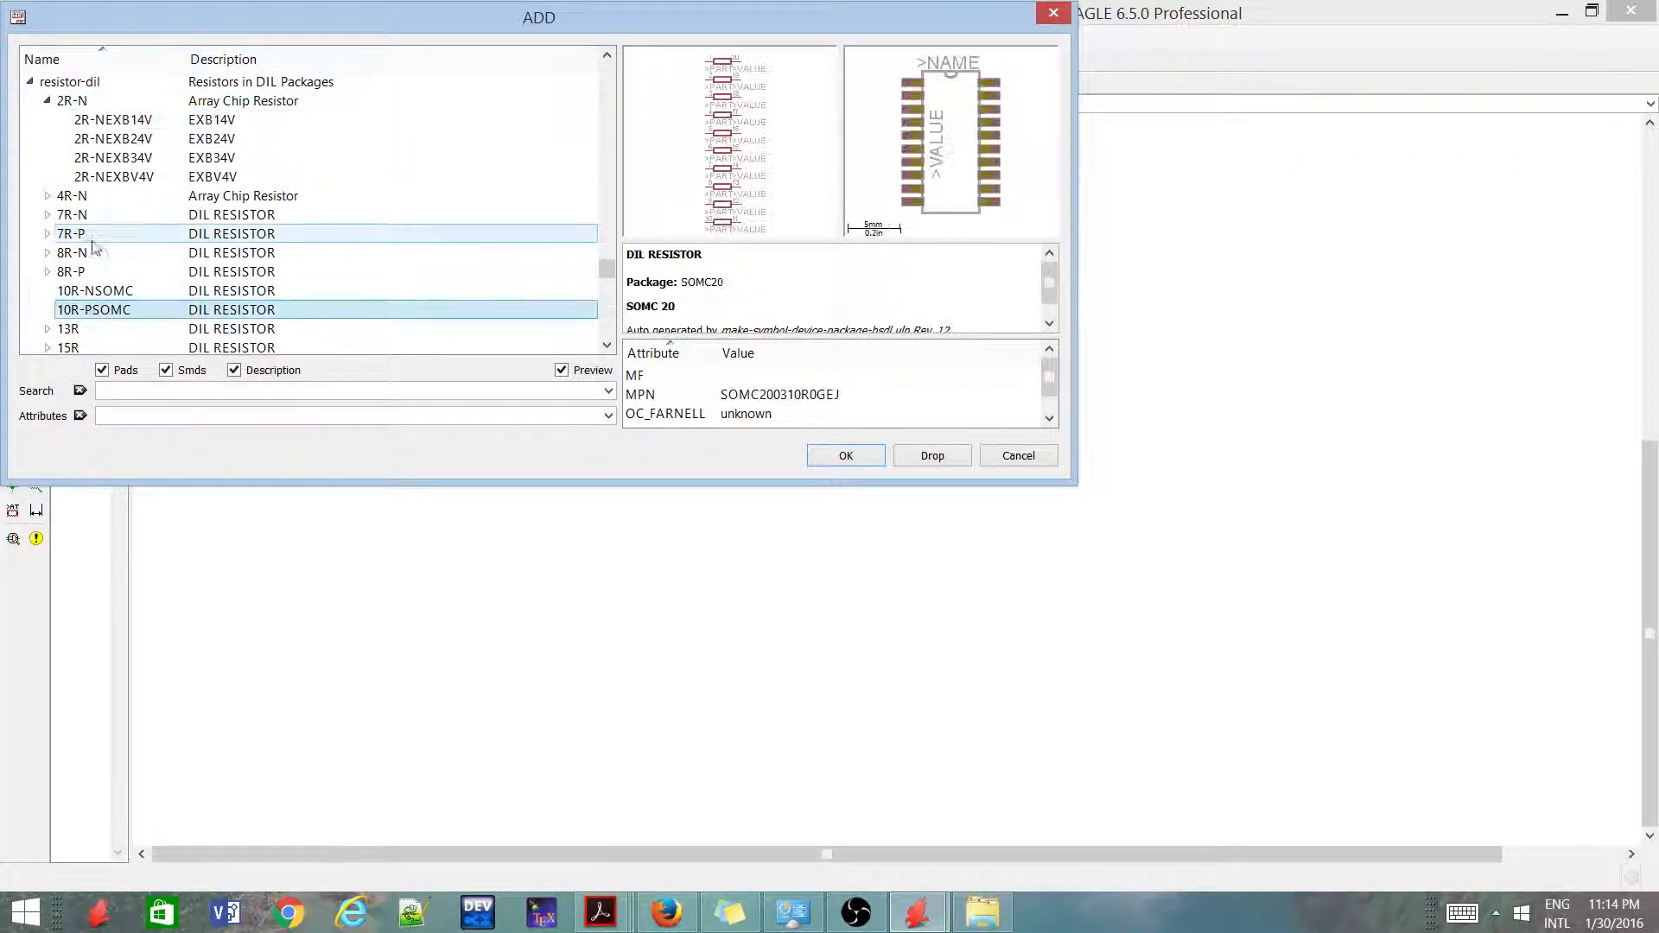
scroll(94, 246, "down", 3)
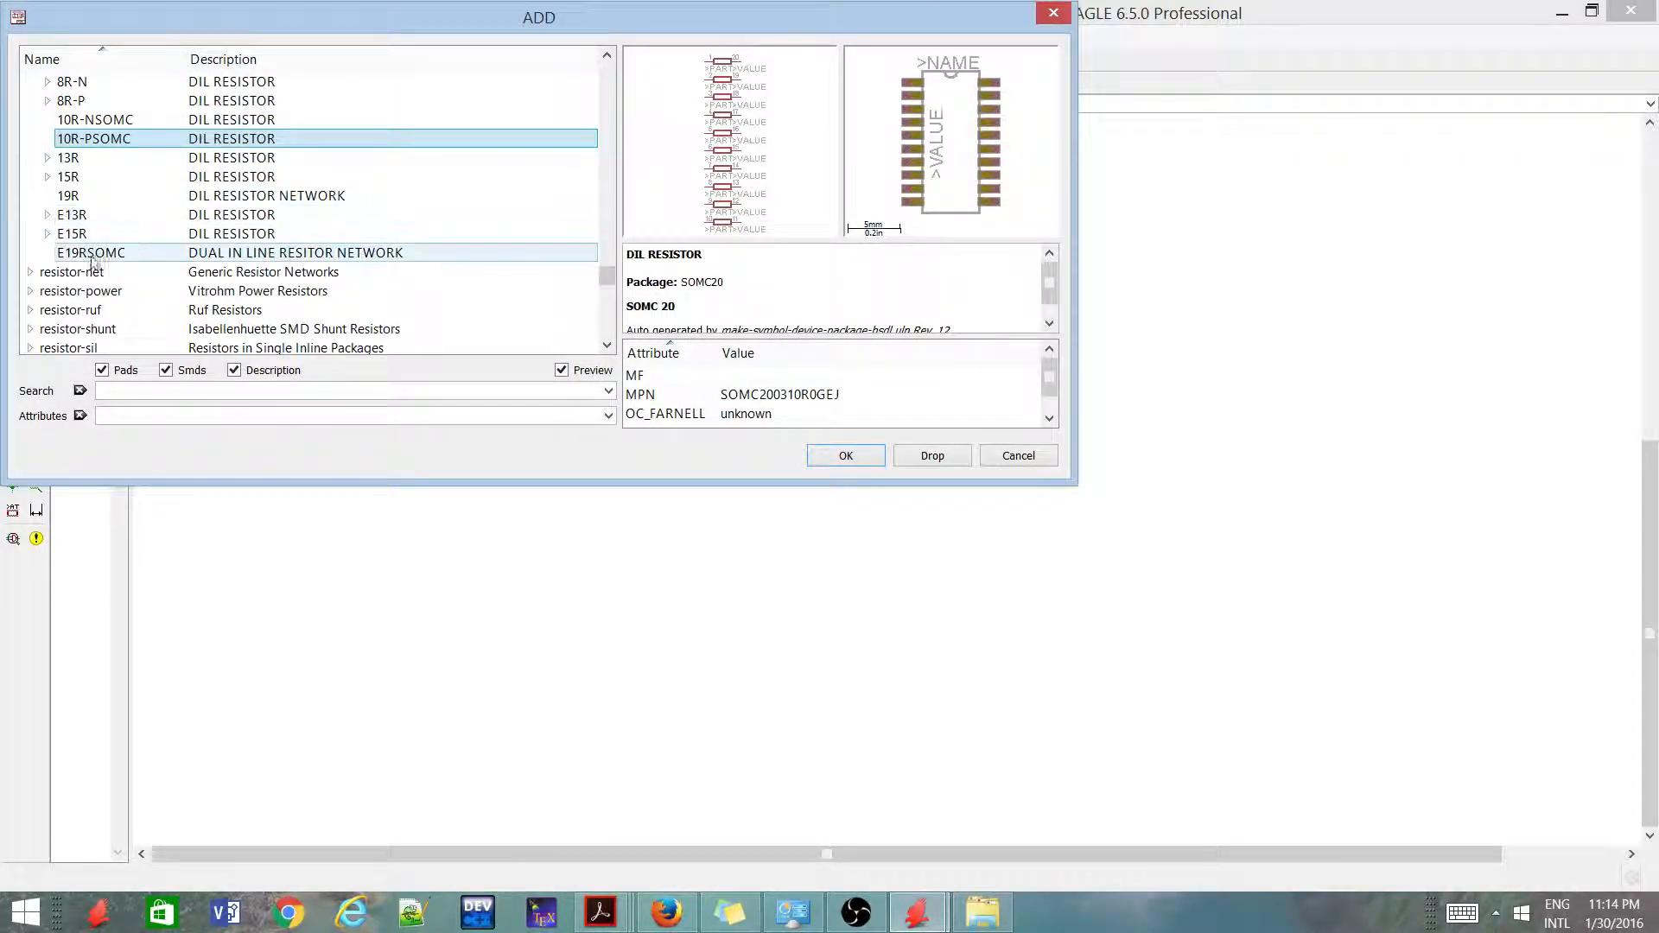
scroll(69, 251, "up", 5)
left_click(48, 214)
left_click(29, 196)
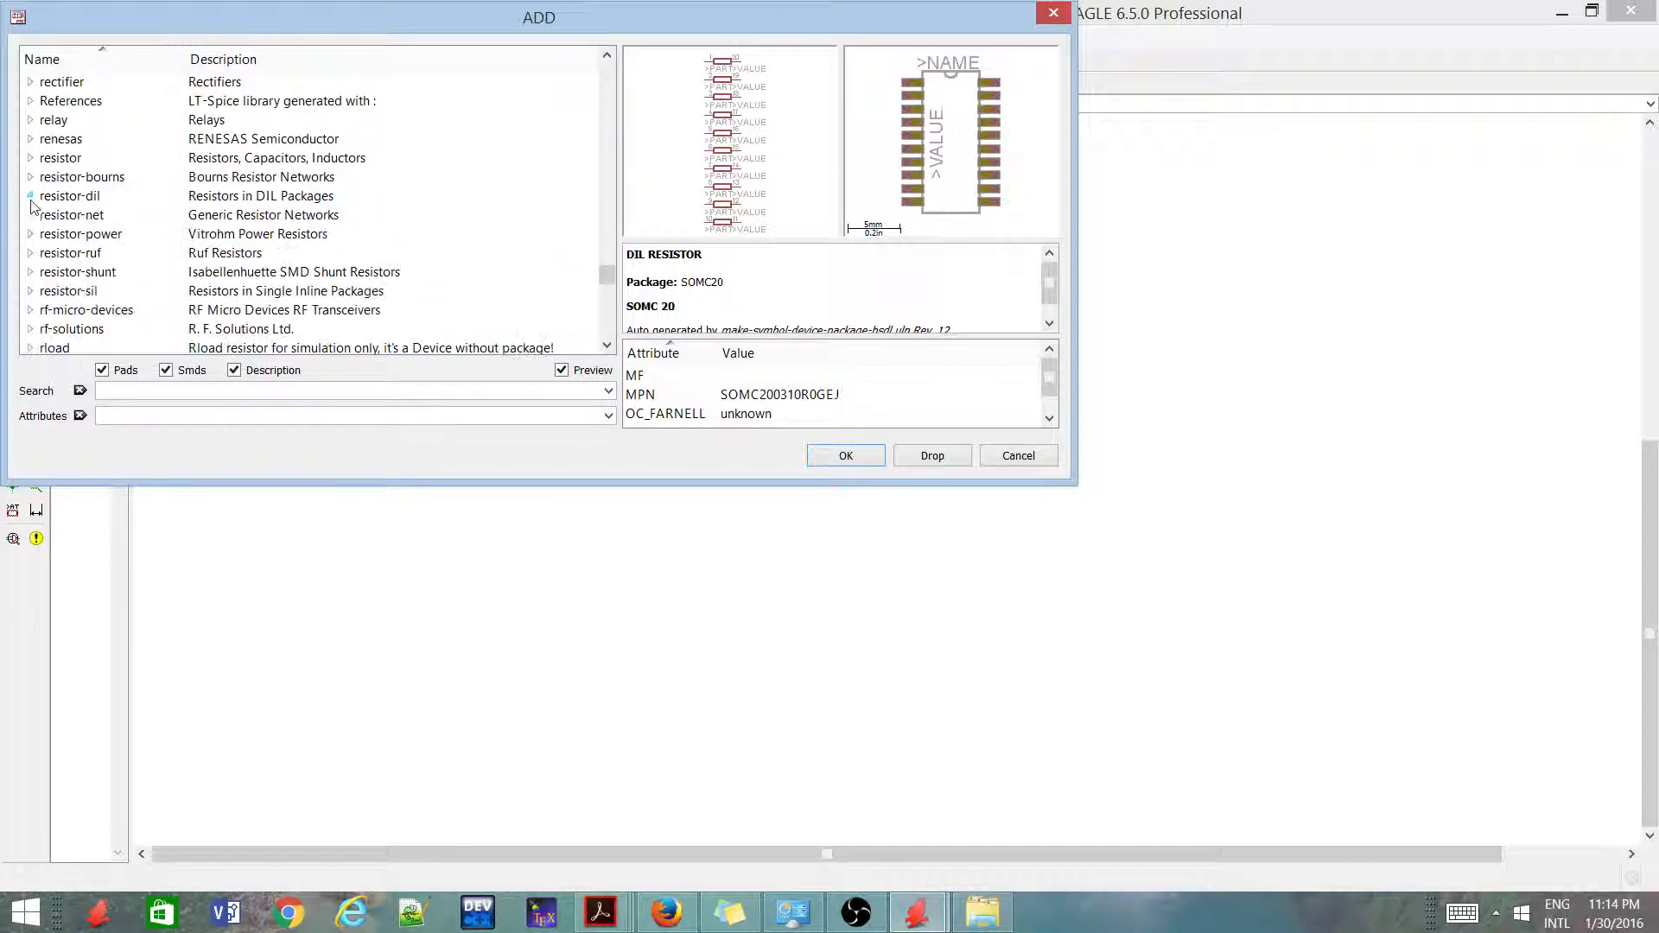
Pick the American-symbol resistor R-US_0204/7 from the resistor library, comparing the neighbouring 0204 package variants
double_click(54, 158)
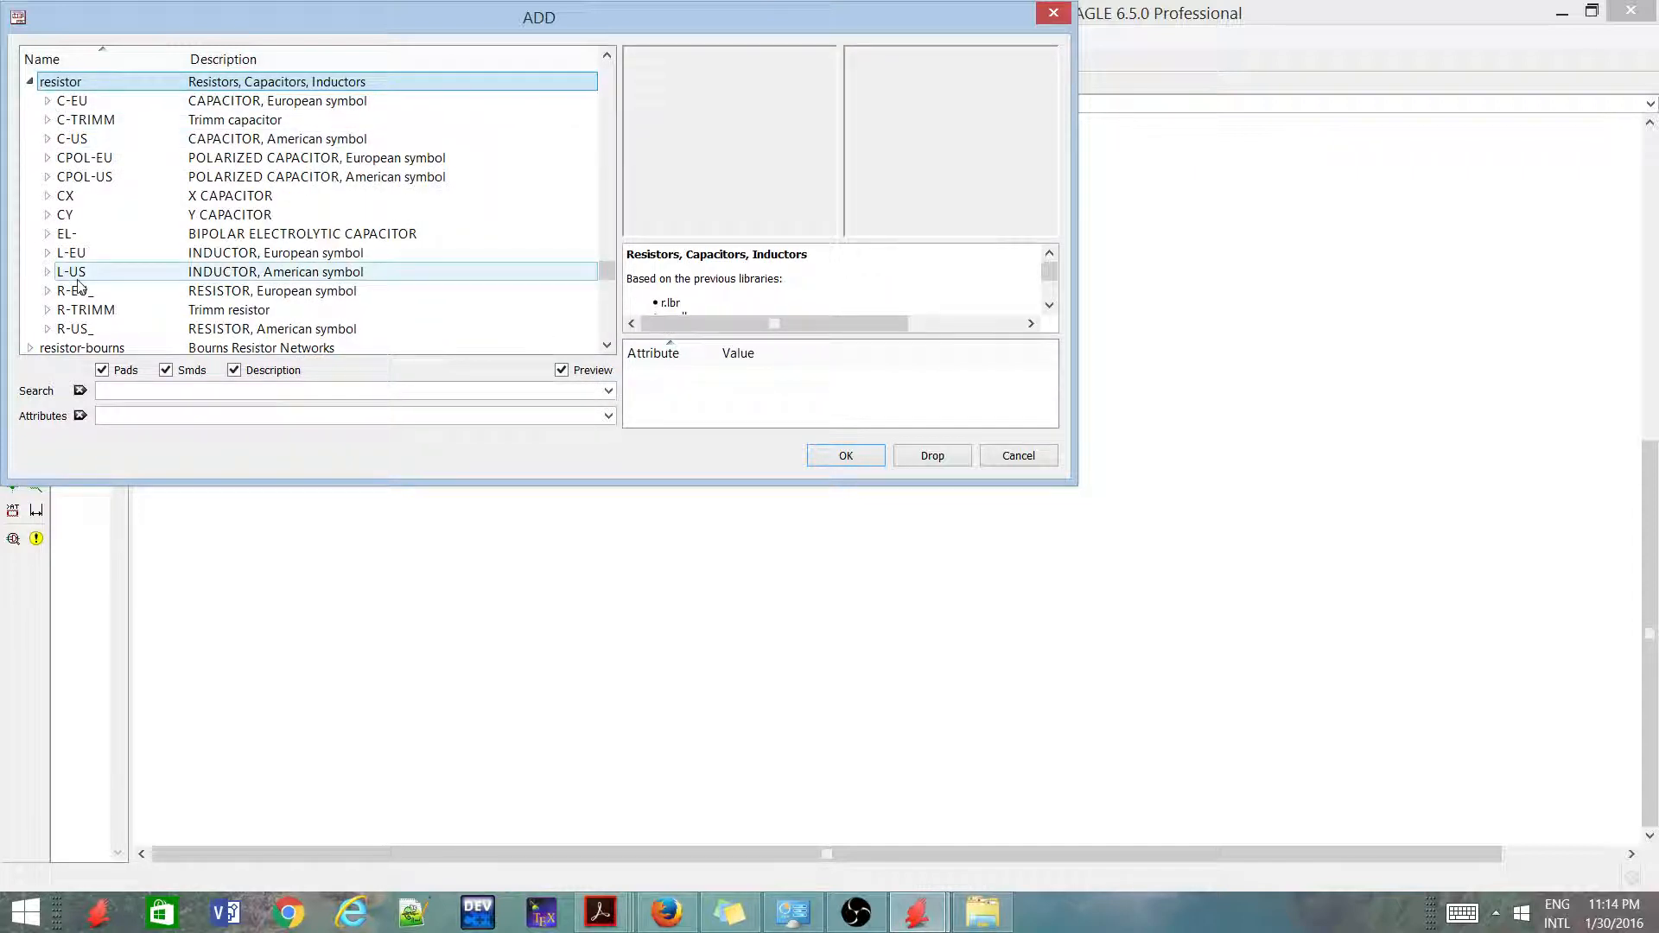
double_click(52, 326)
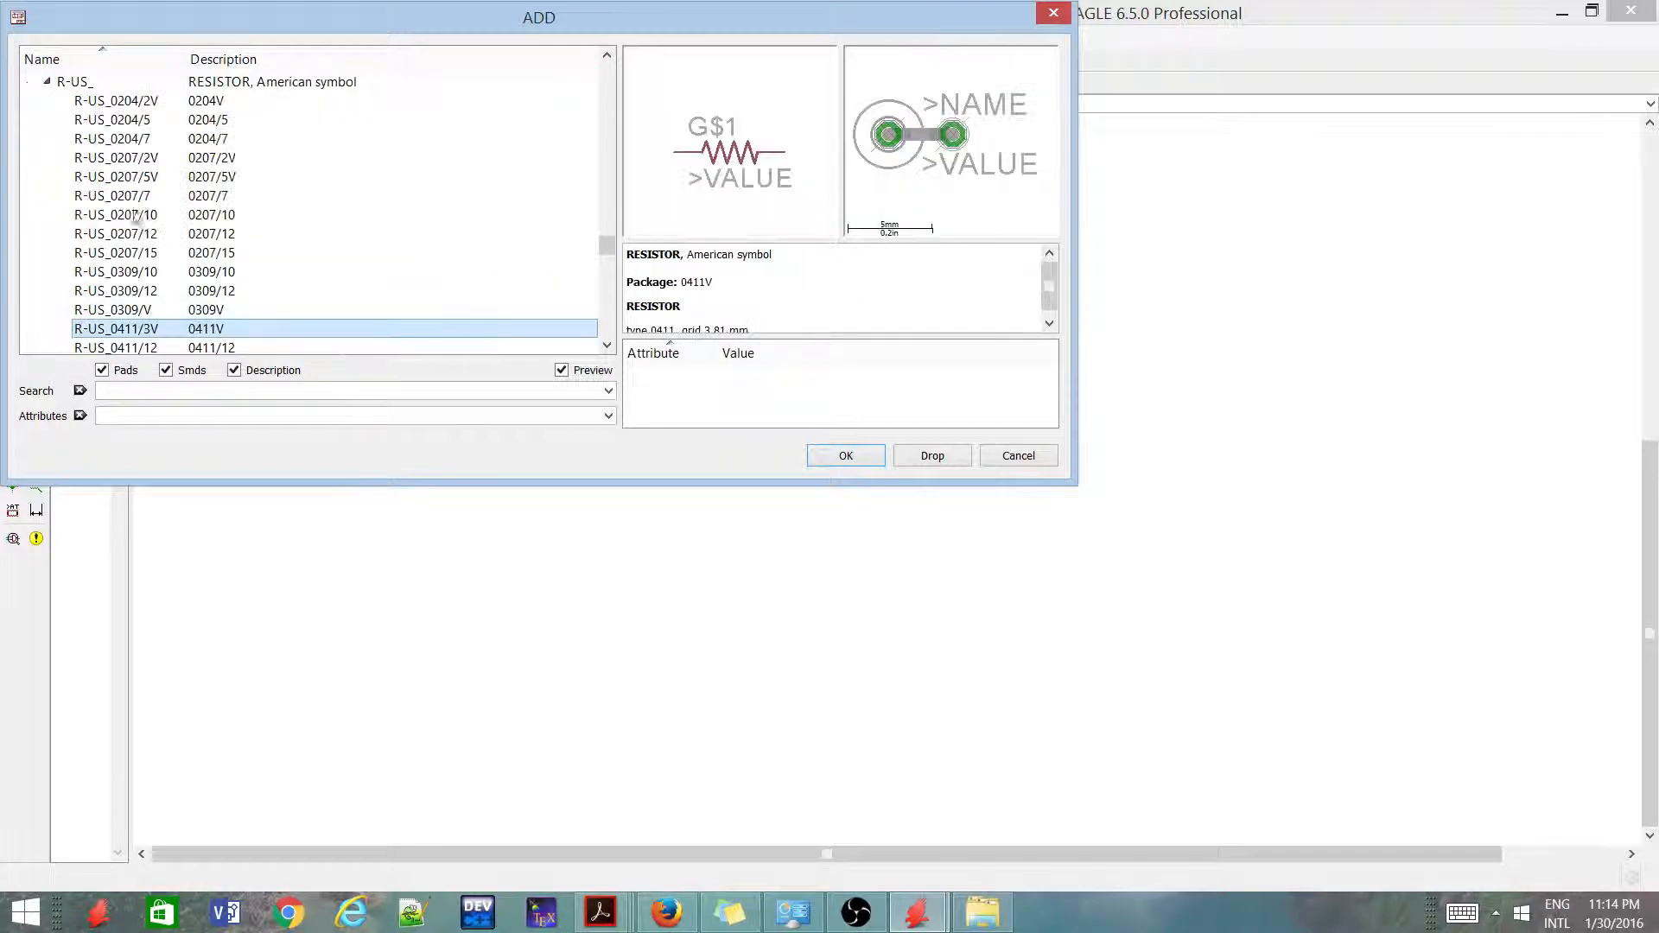
left_click(164, 100)
left_click(173, 120)
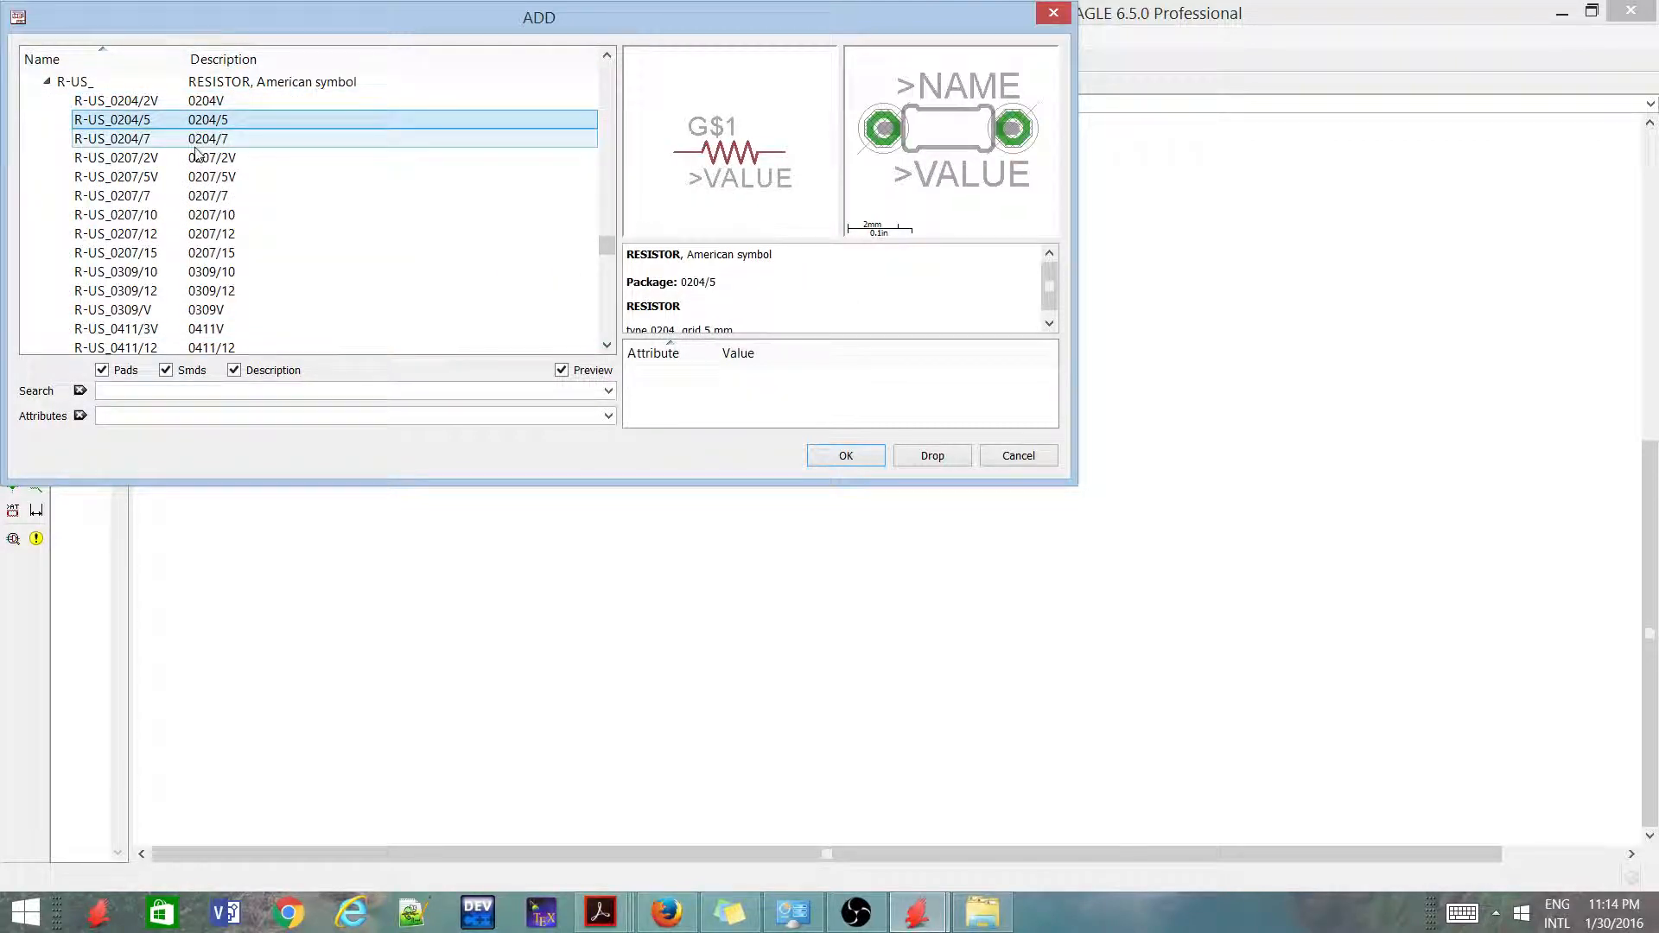
left_click(197, 152)
left_click(200, 144)
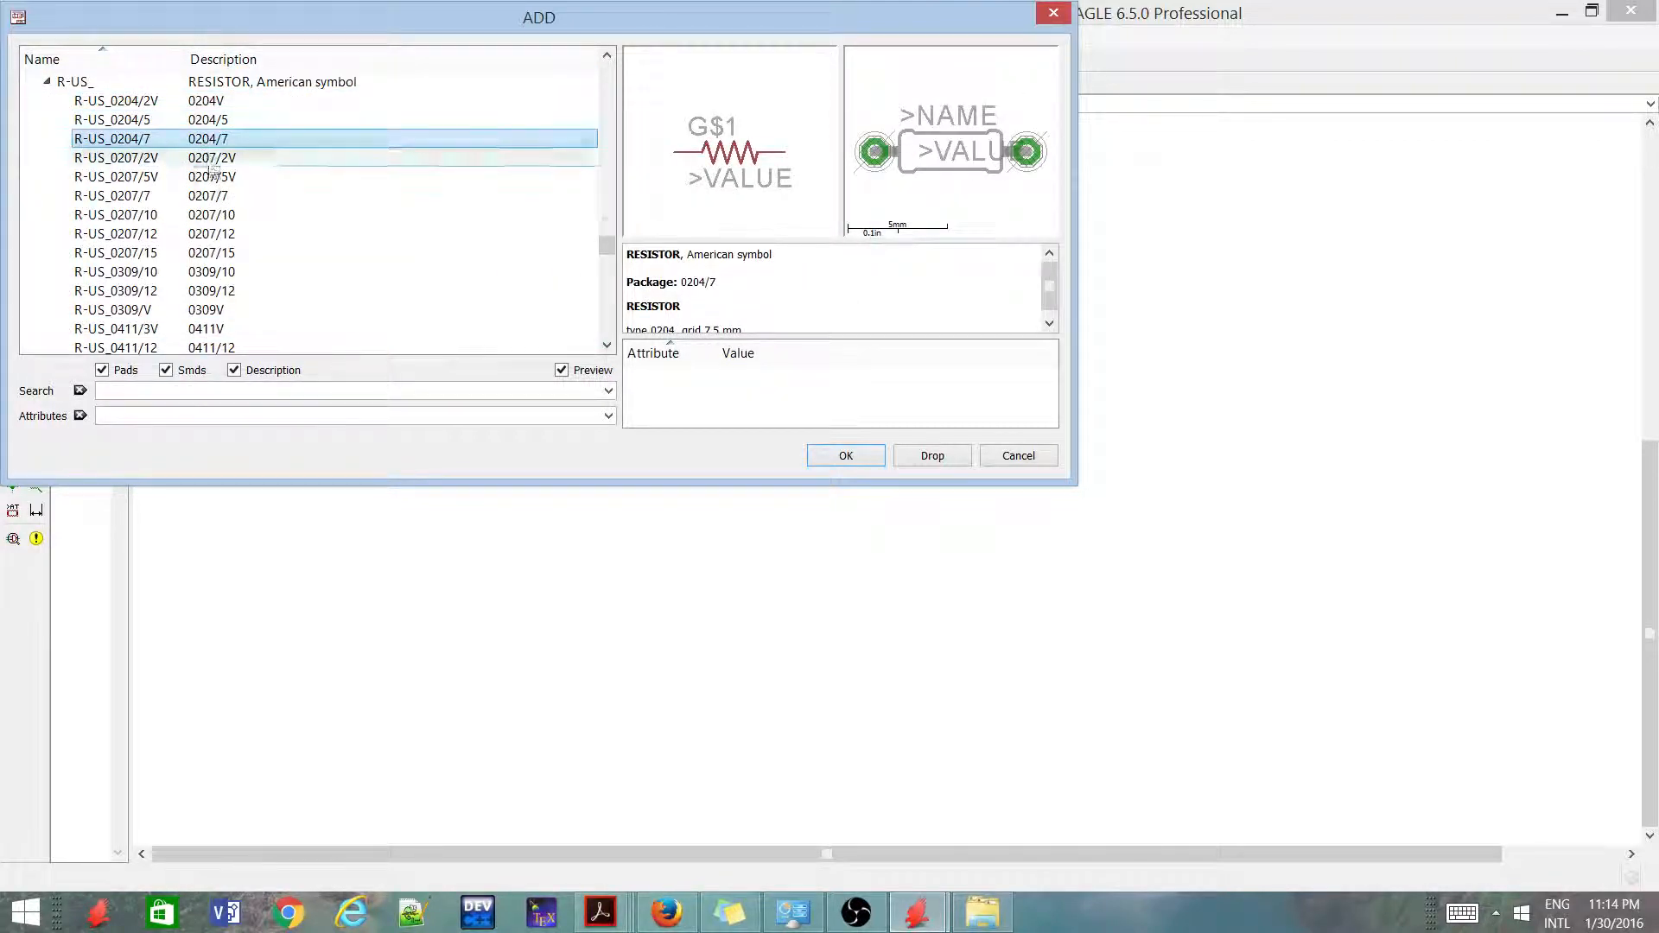
double_click(200, 140)
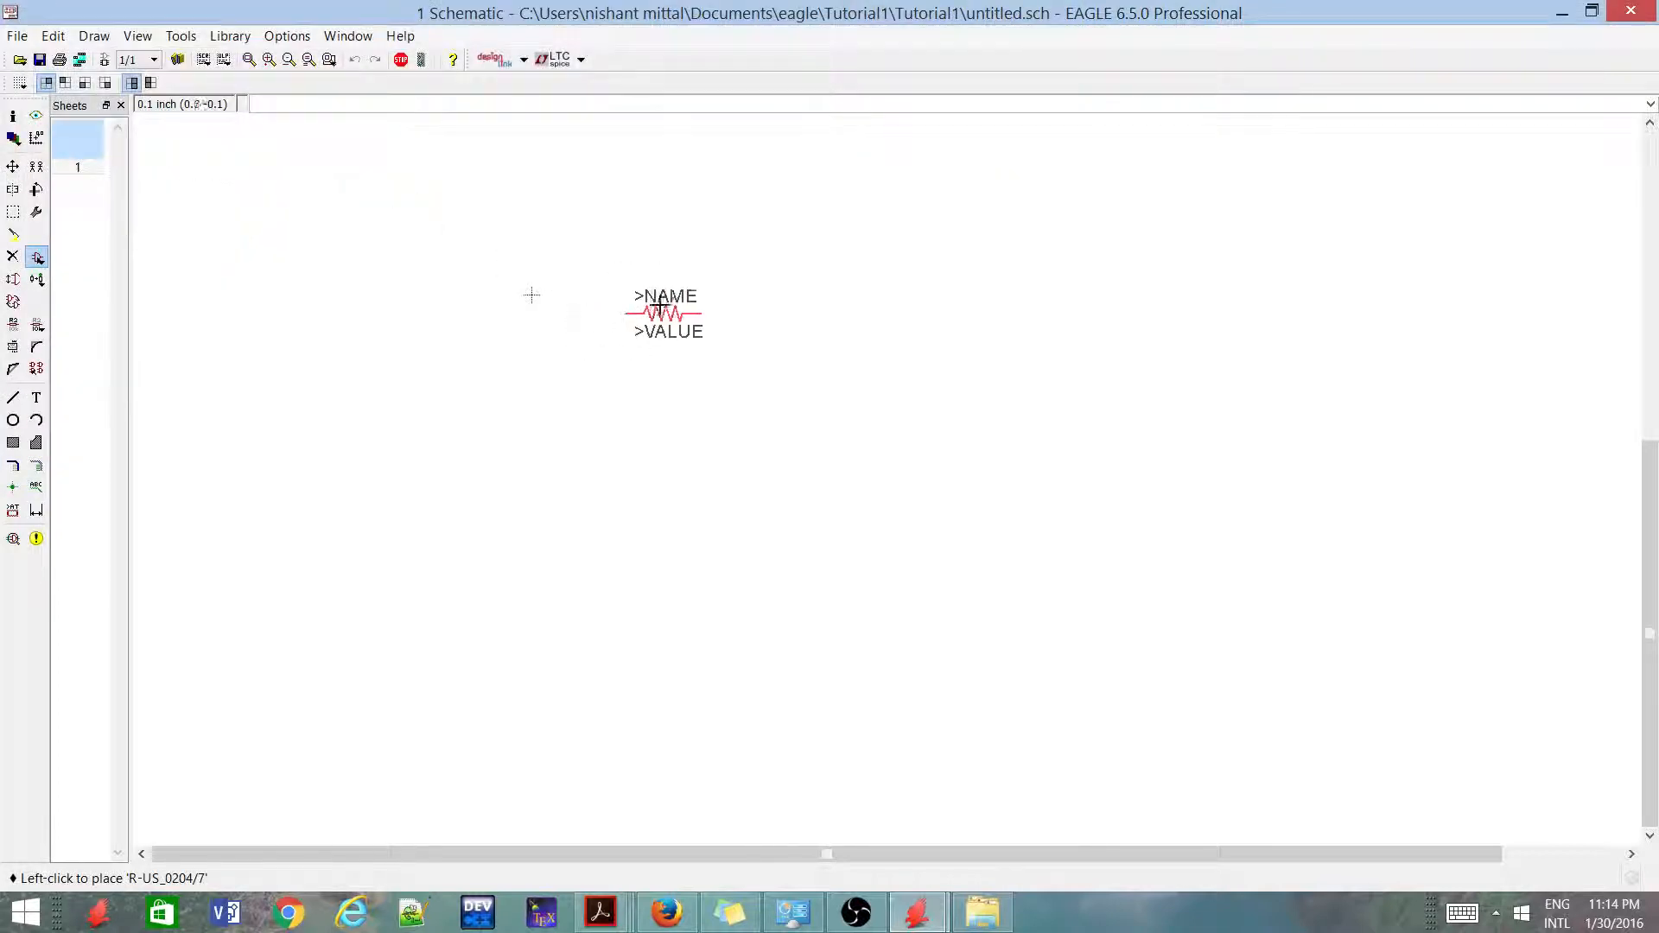
Place four R-US_0204/7 resistors: two horizontal ones side by side and two rotated upright below them
left_click(676, 314)
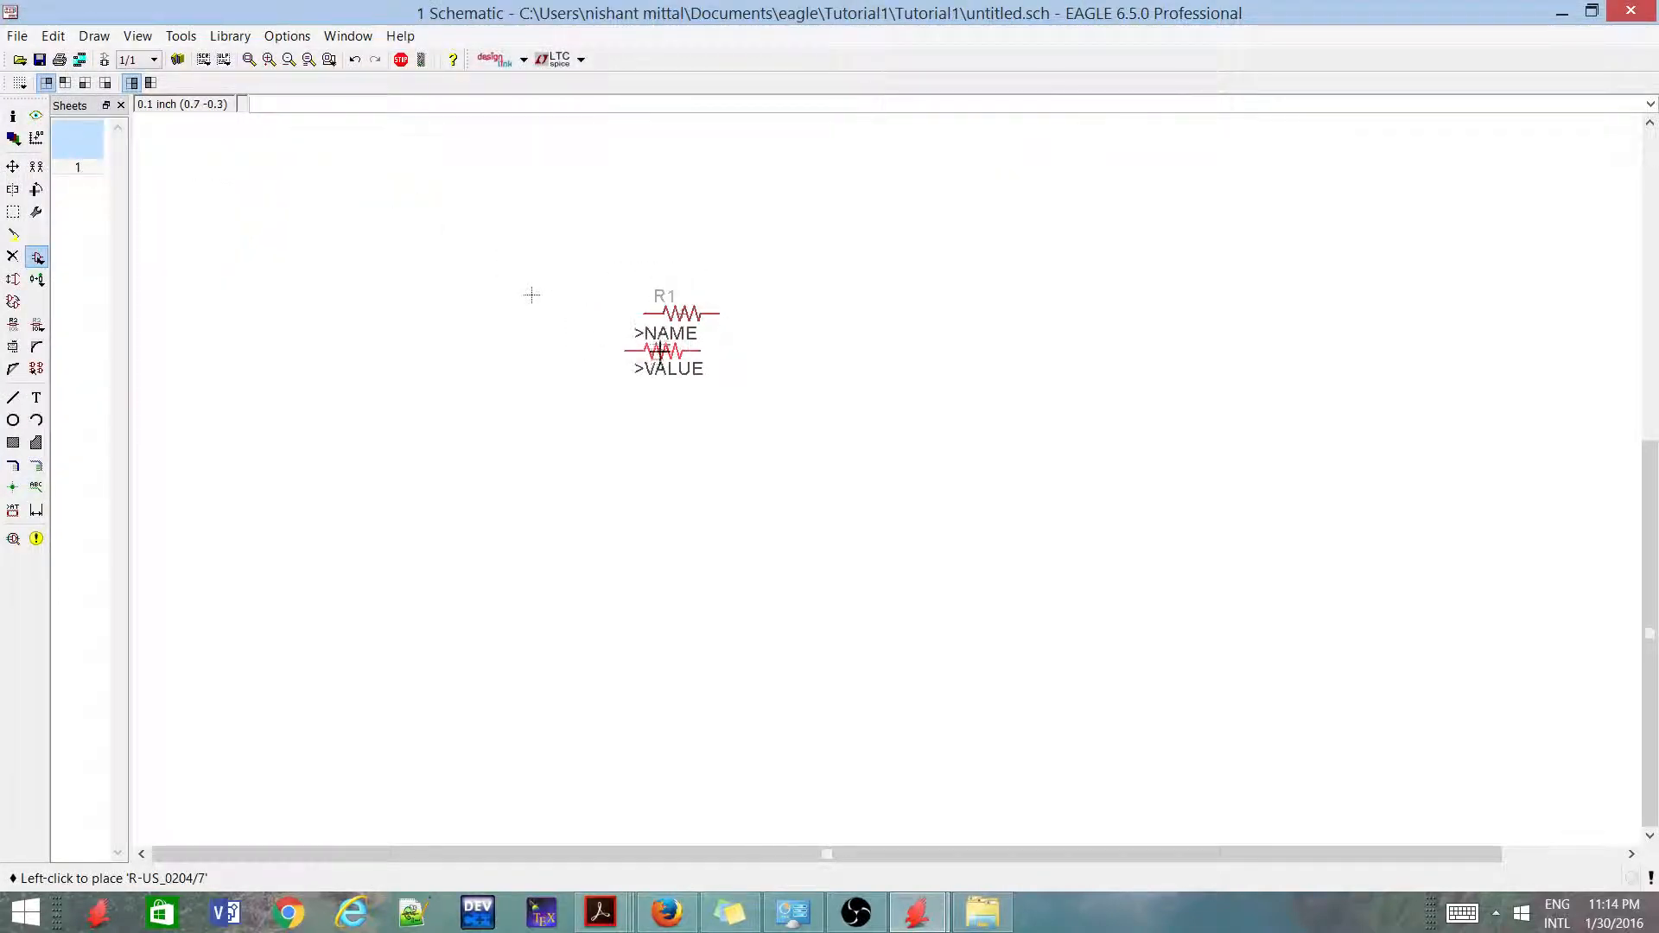
scroll(667, 372, "up", 2)
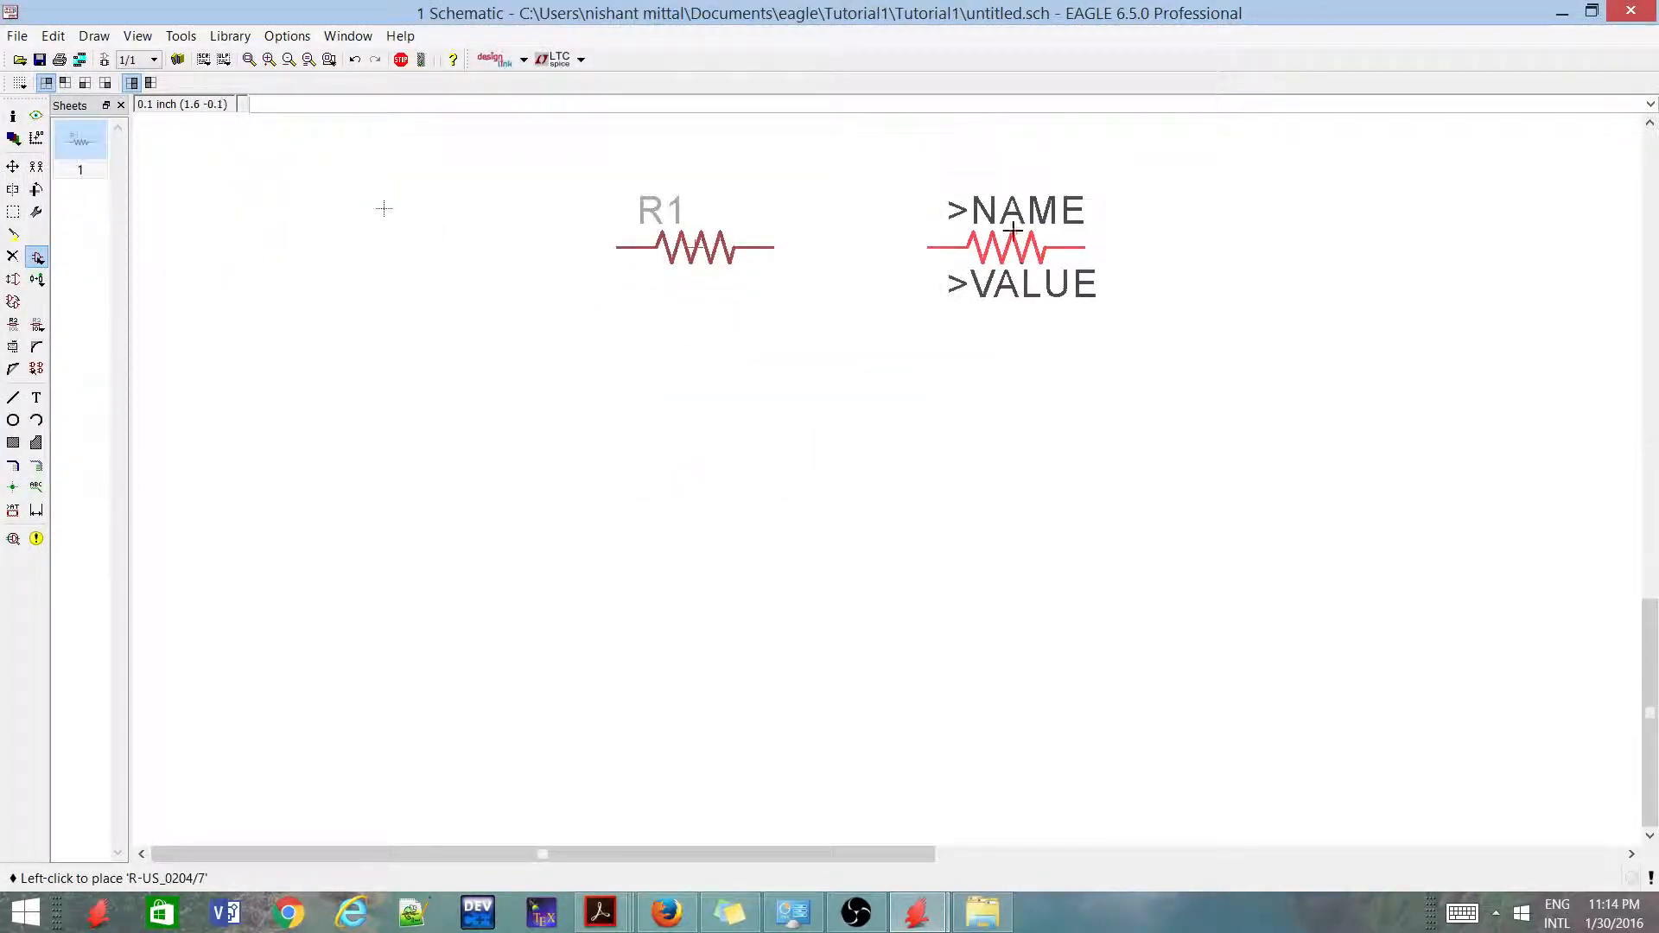
left_click(1001, 252)
right_click(851, 381)
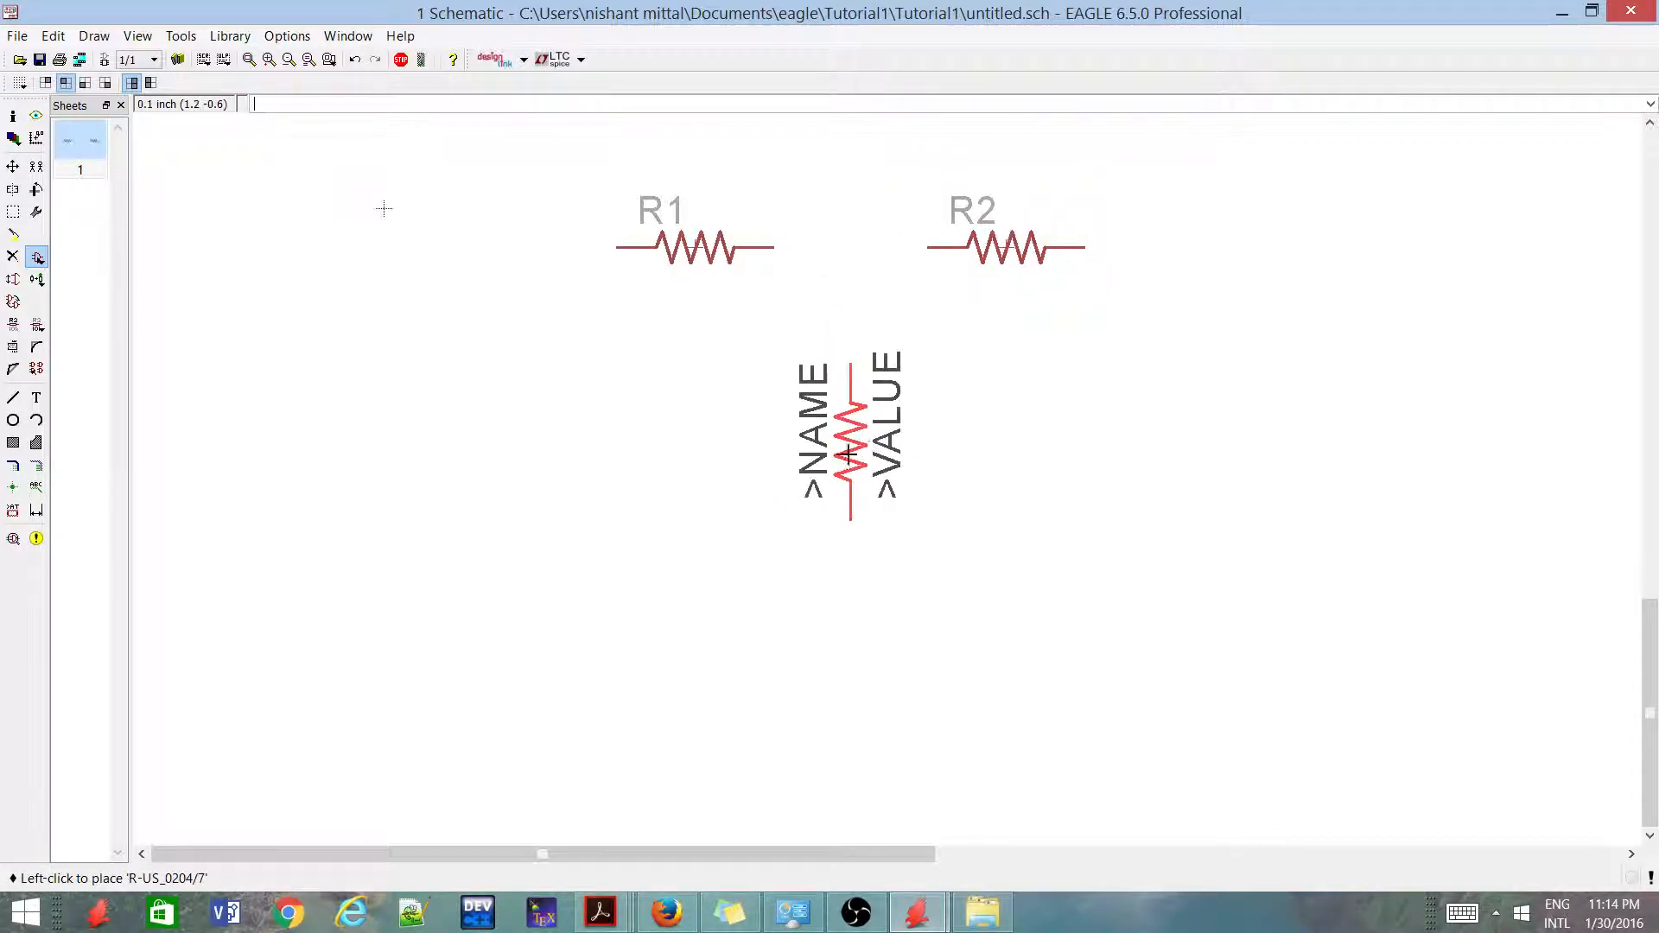
left_click(851, 437)
left_click(1253, 434)
scroll(836, 375, "down", 3)
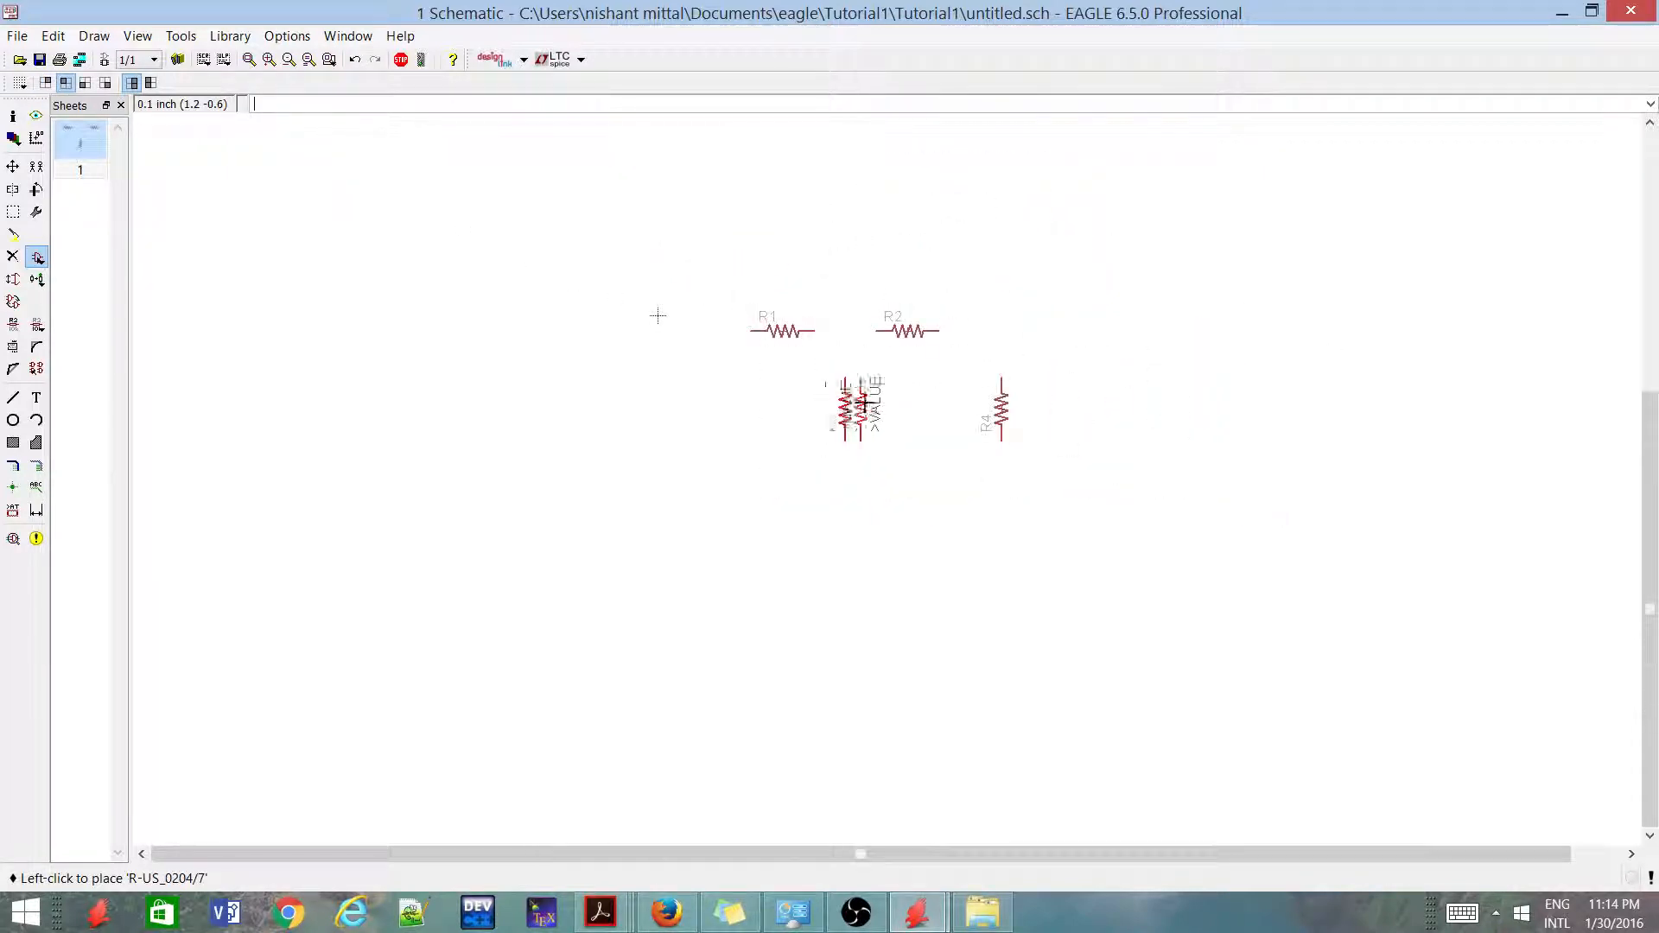
scroll(892, 332, "up", 2)
scroll(851, 484, "up", 2)
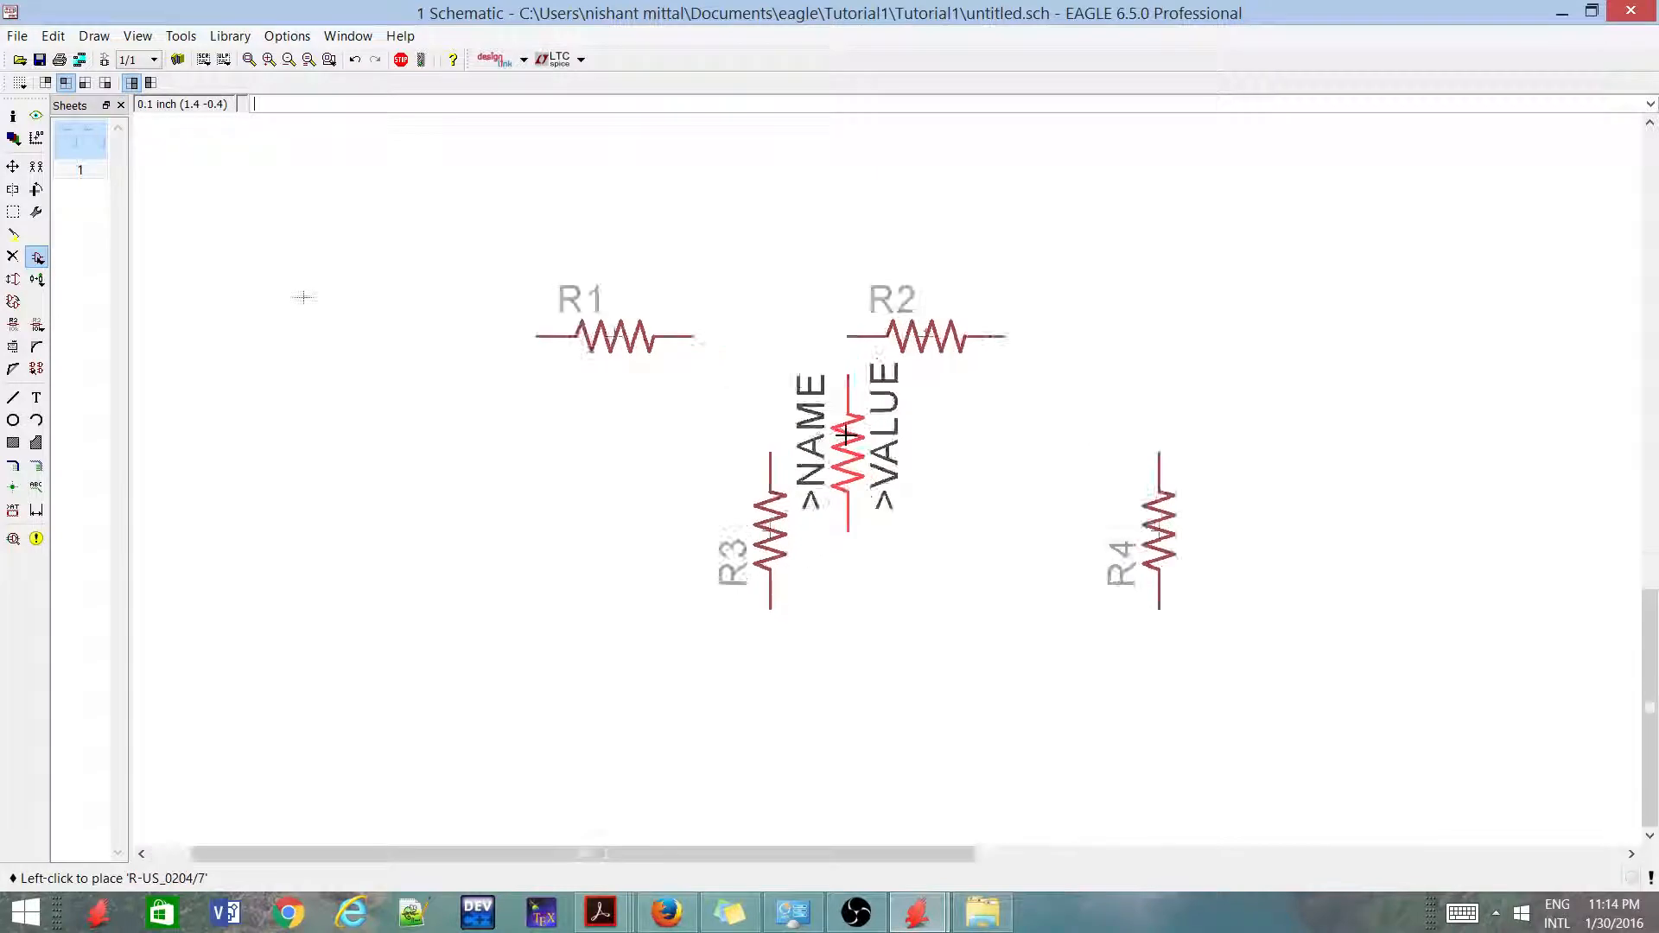
Undo the placement of all four resistors
key("ctrl+z")
key("ctrl+z")
key("ctrl+z")
key("ctrl+z")
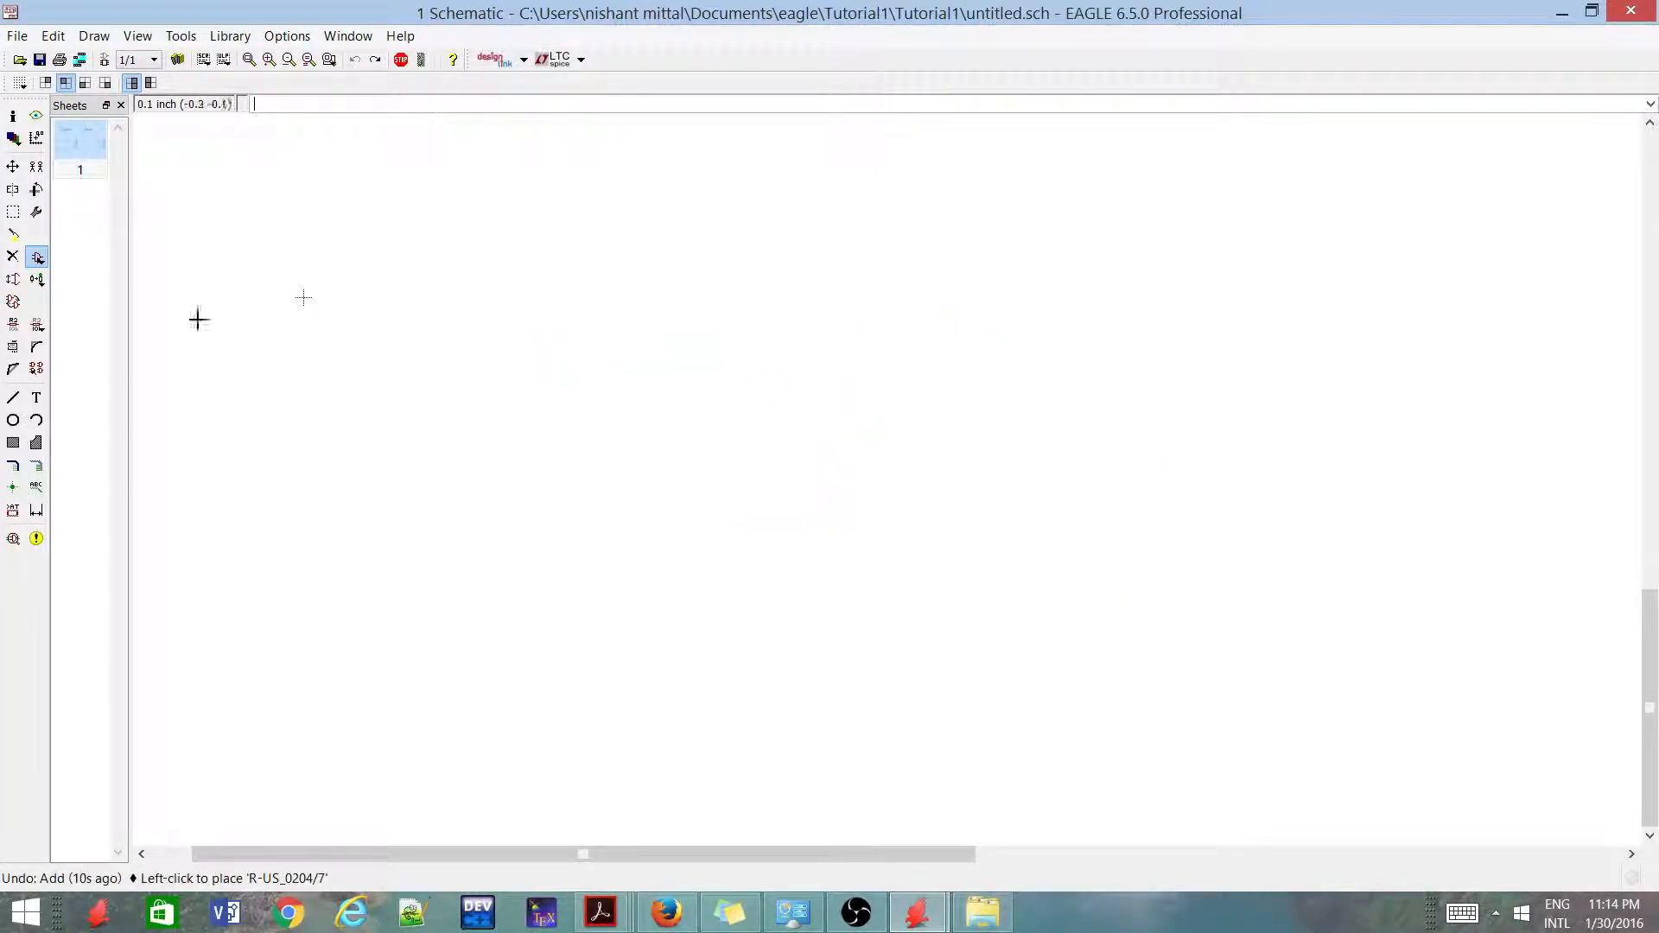
Place two R-US_0204/7 resistors rotated upright, one directly above the other with a gap between them, and end the Add command
left_click(38, 261)
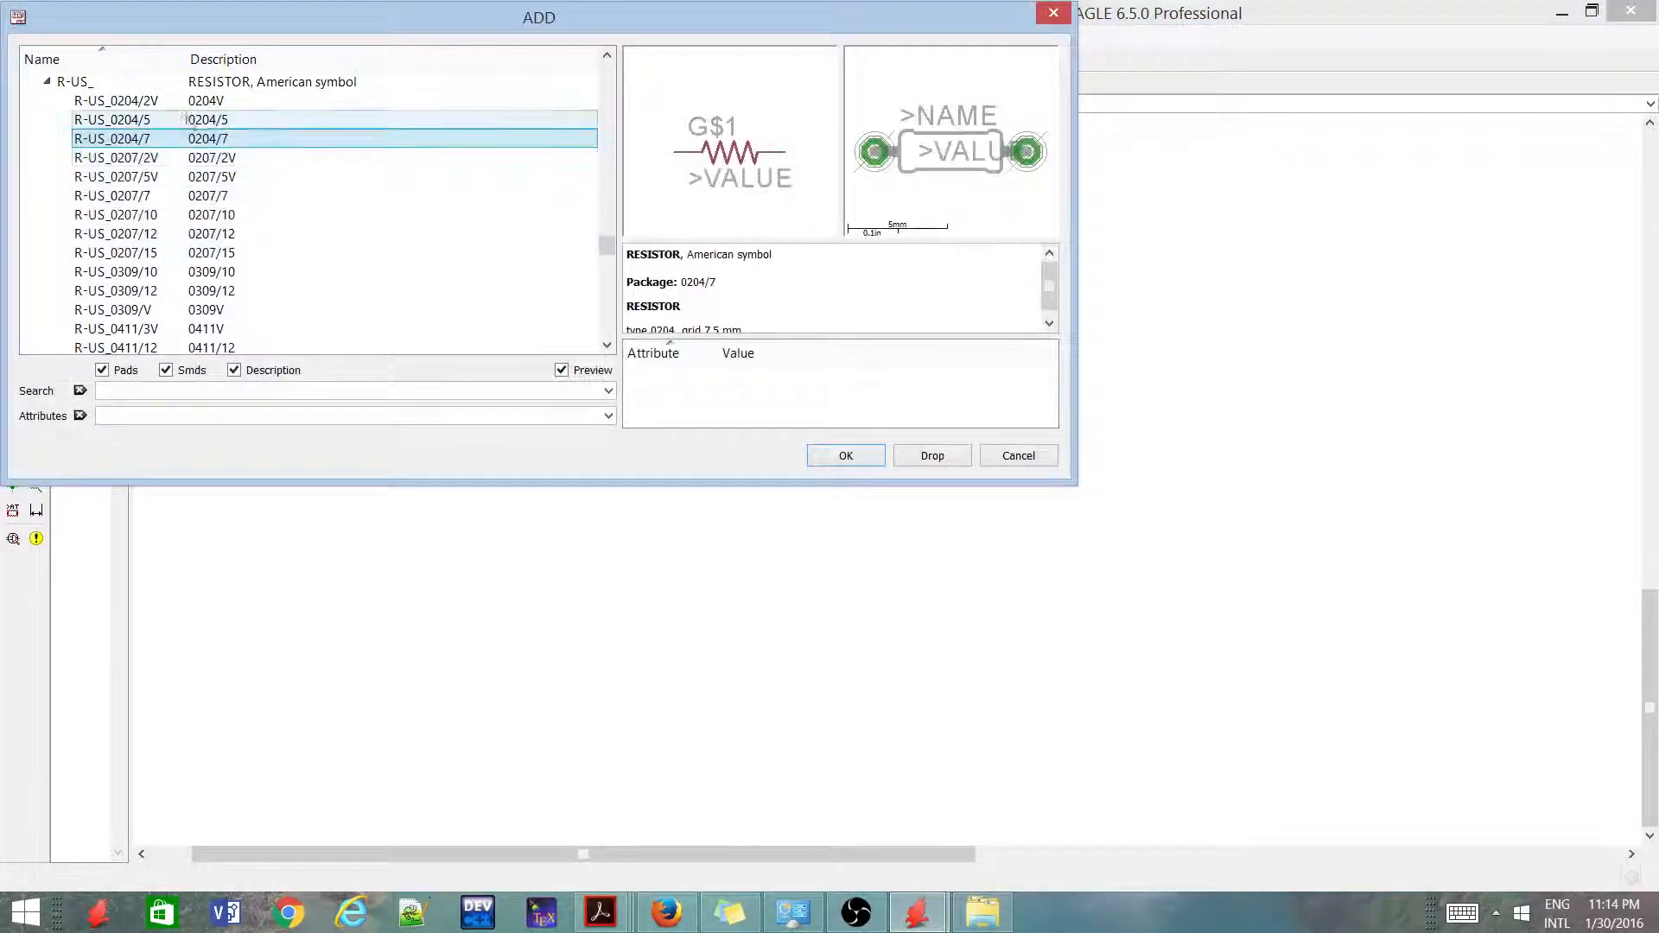
double_click(204, 140)
right_click(730, 294)
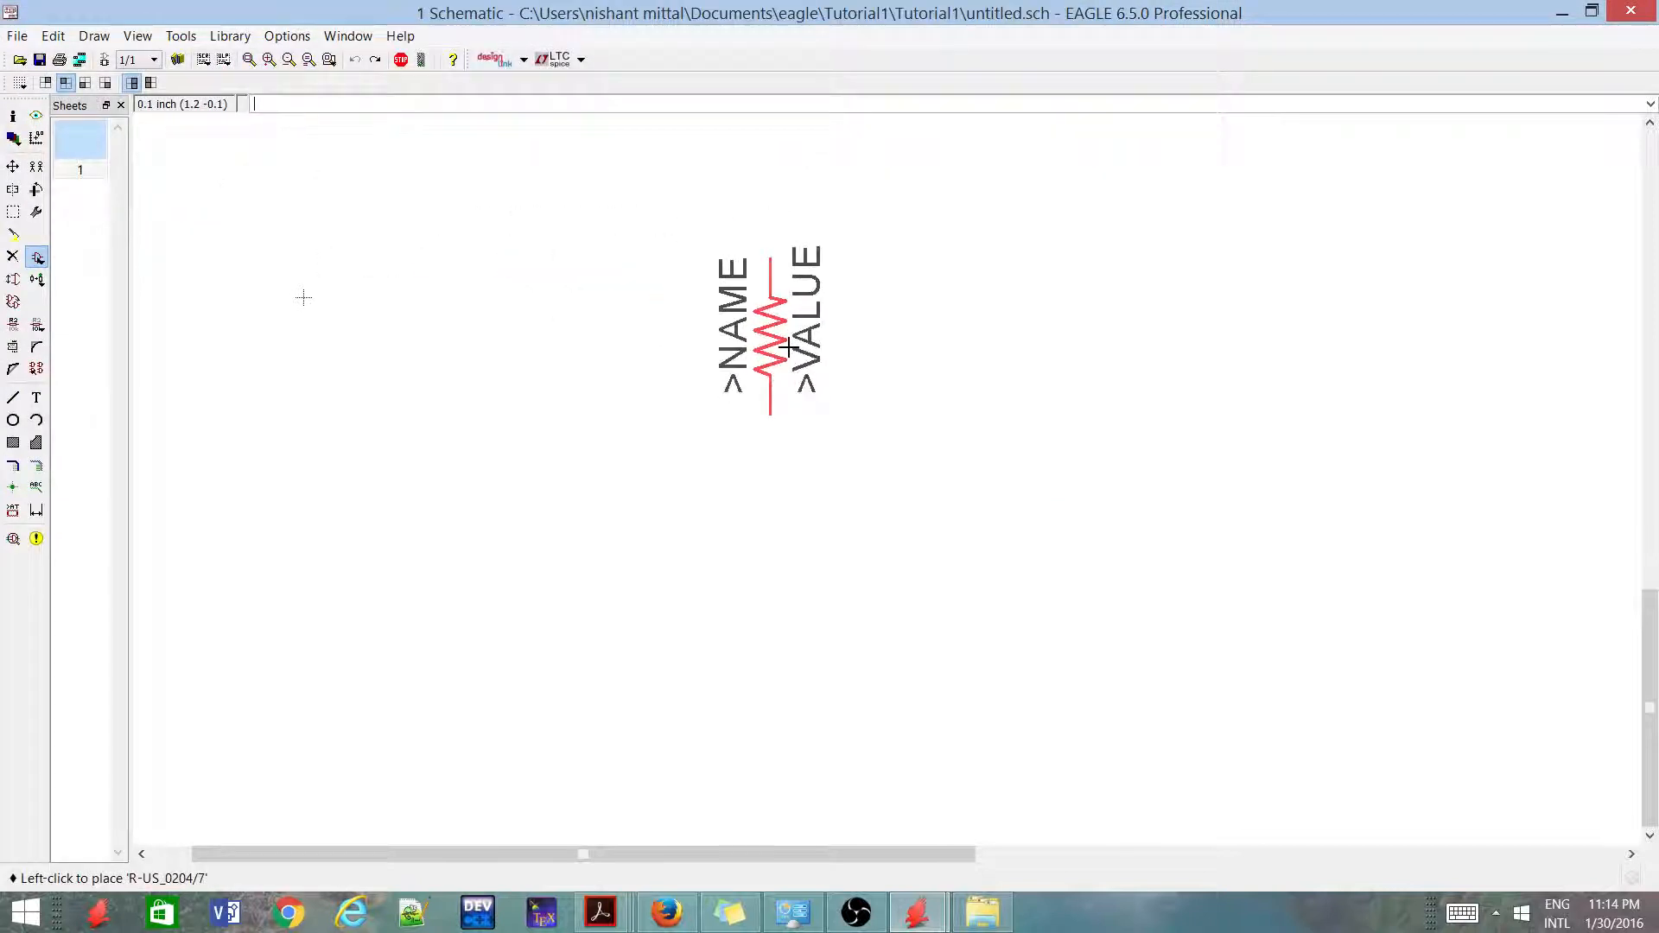
left_click(774, 401)
scroll(766, 543, "up", 2)
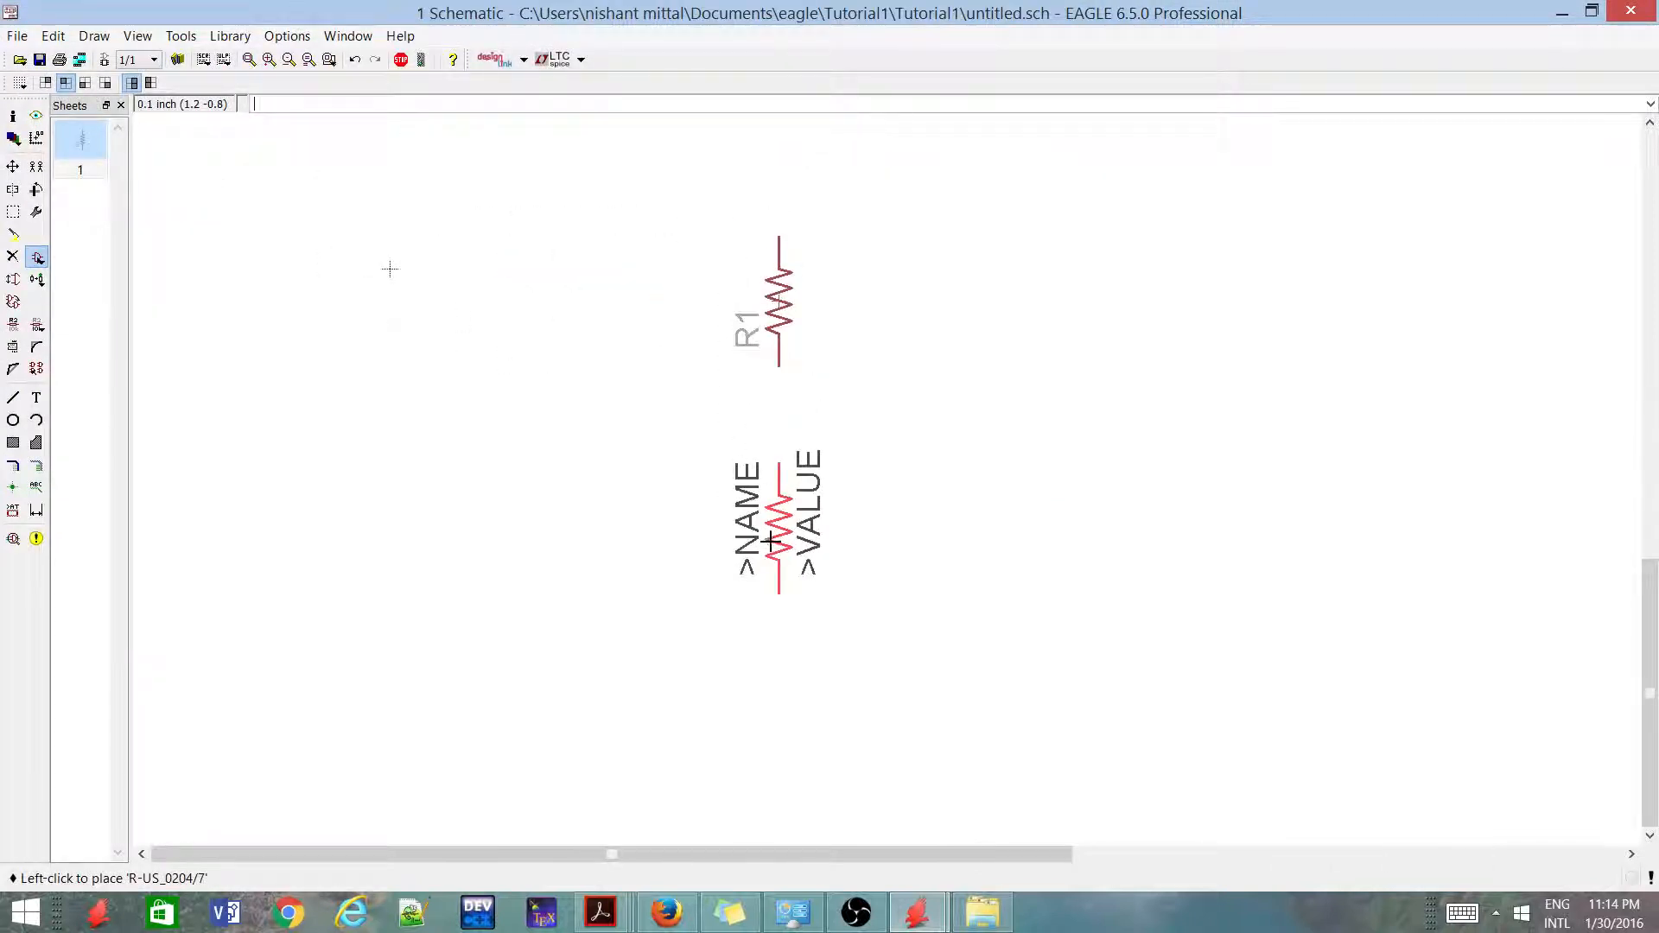
left_click(770, 534)
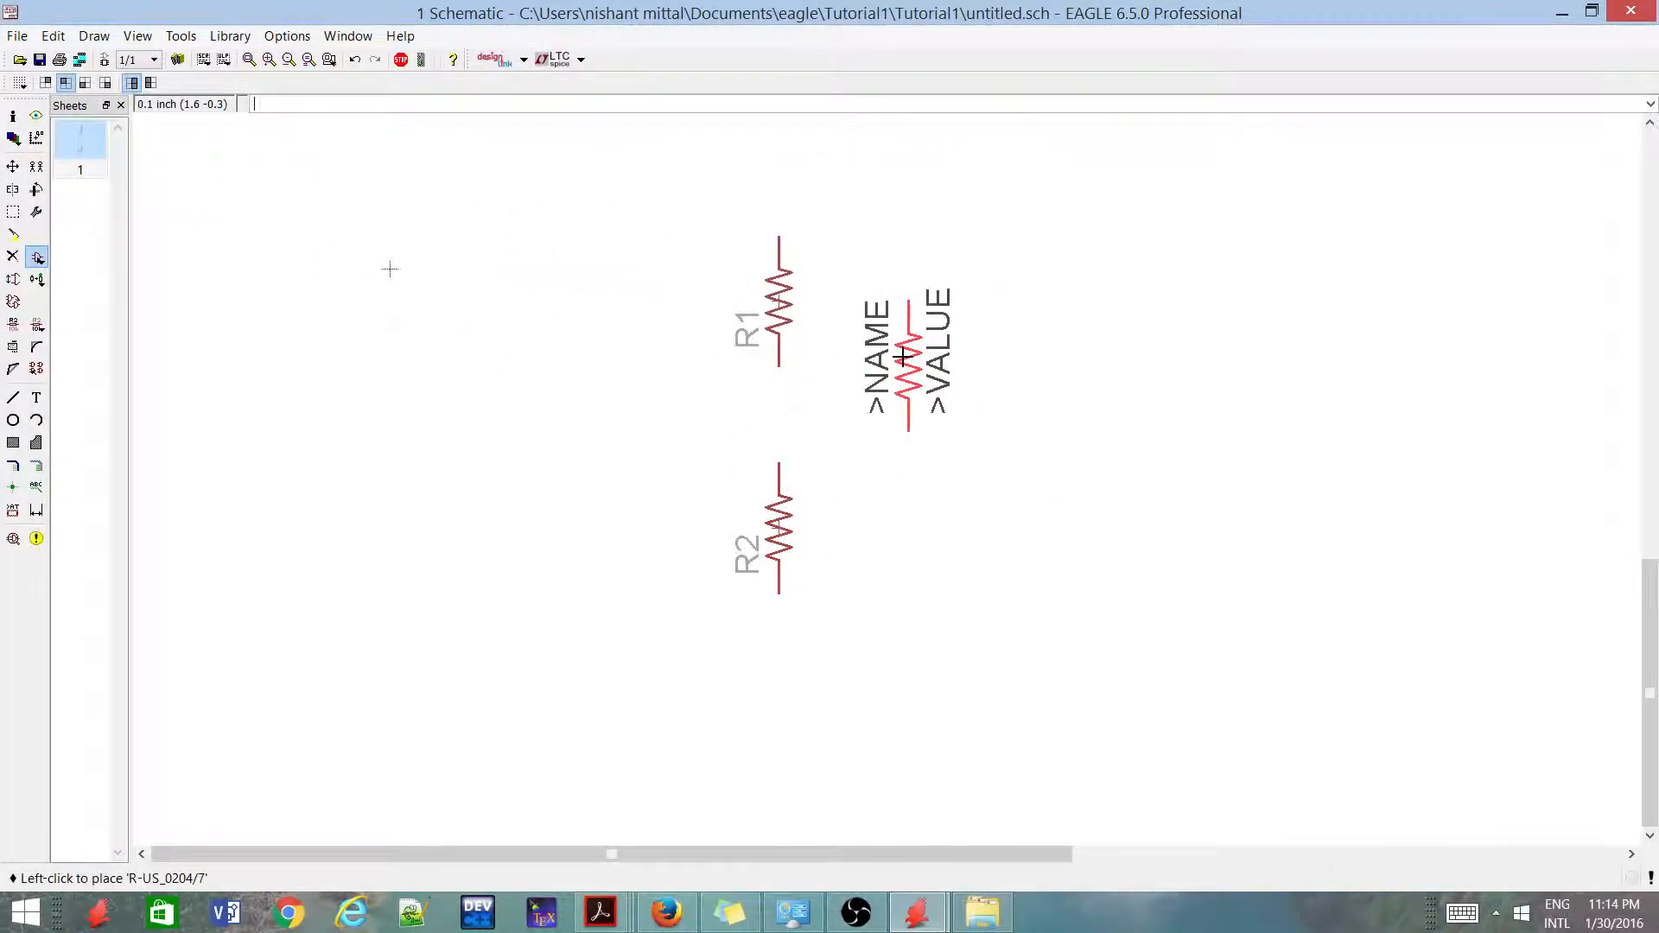
key("Escape")
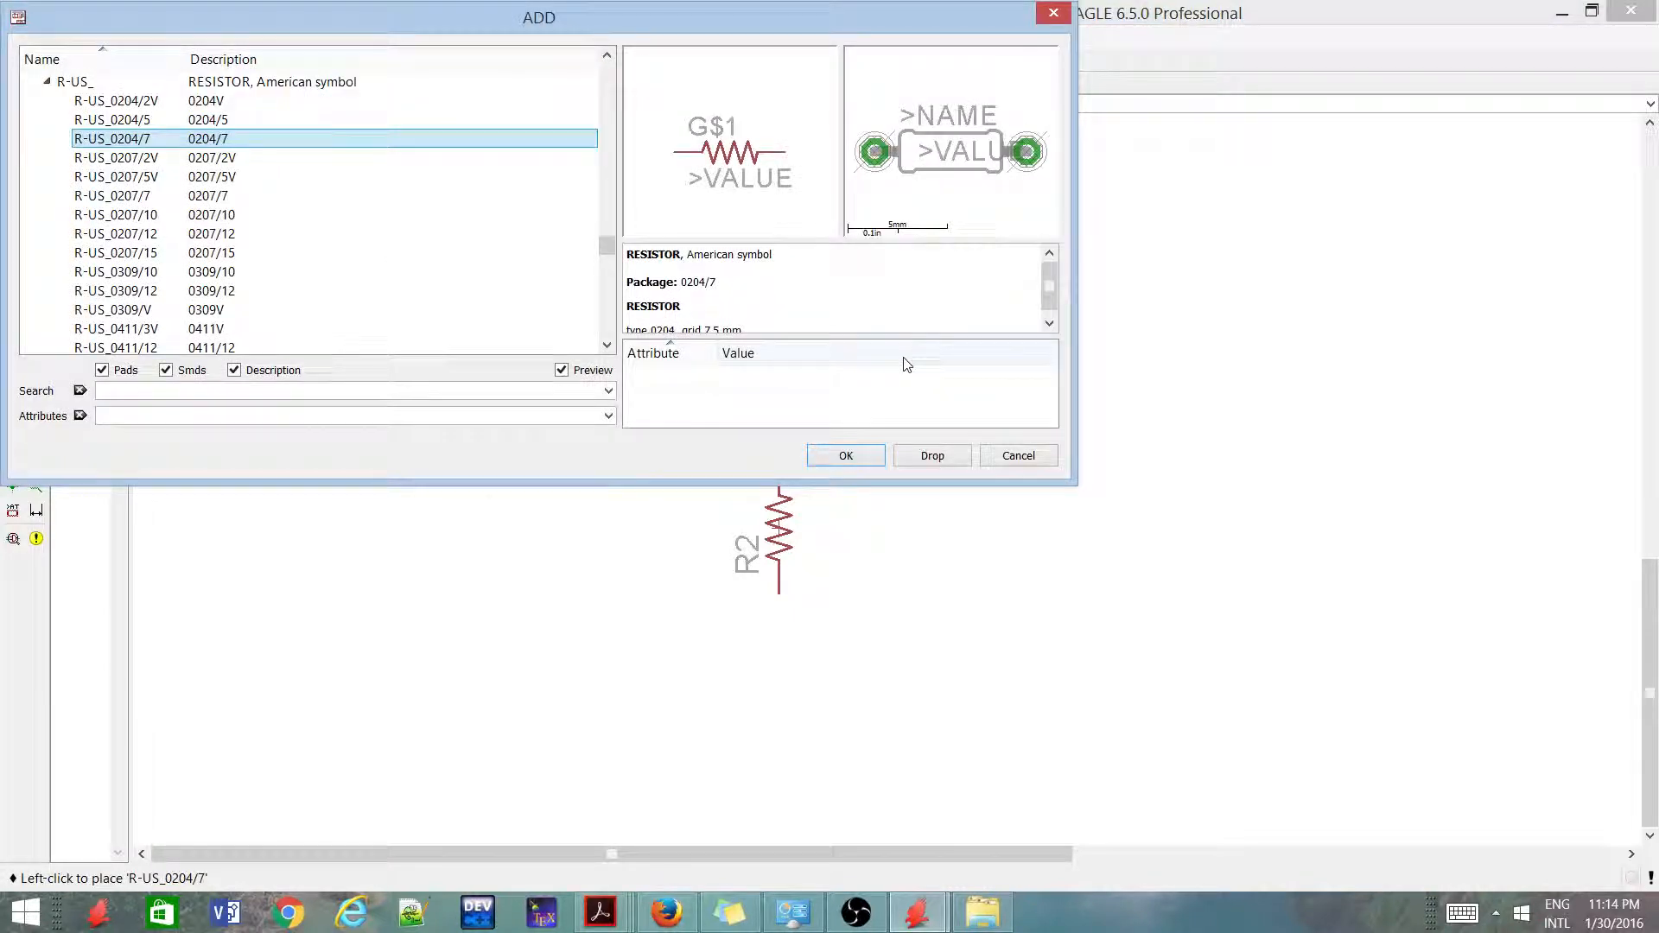
key("Escape")
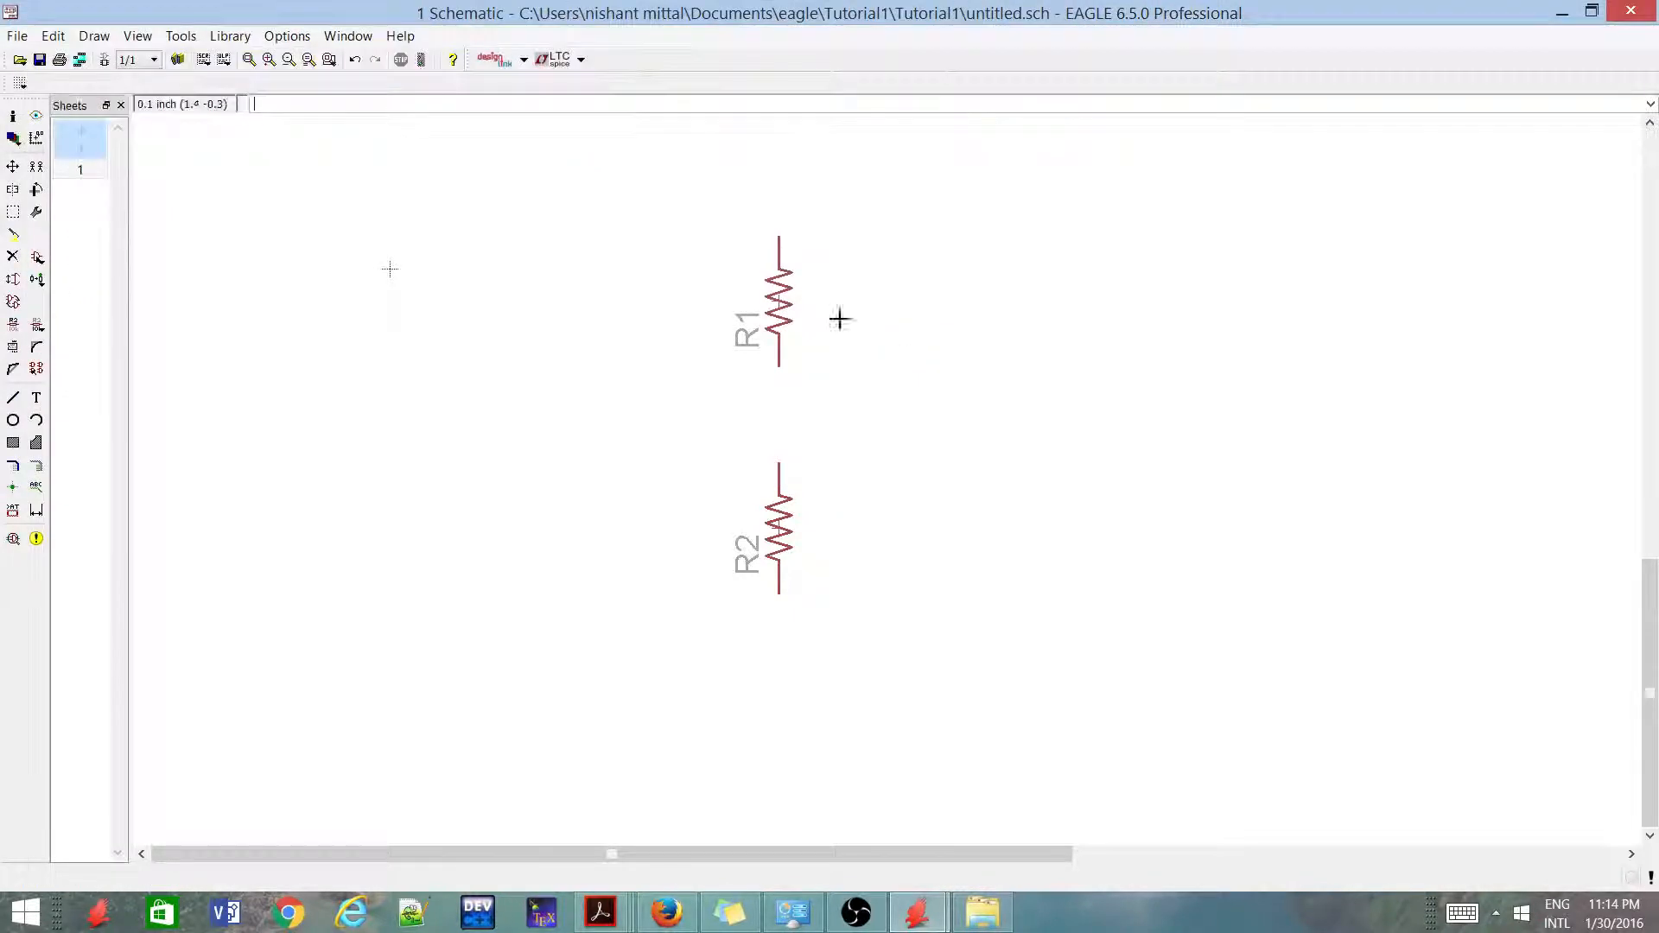
Draw a straight wire on the 91 Nets layer from R1's lower pin to R2's upper pin
scroll(771, 229, "up", 1)
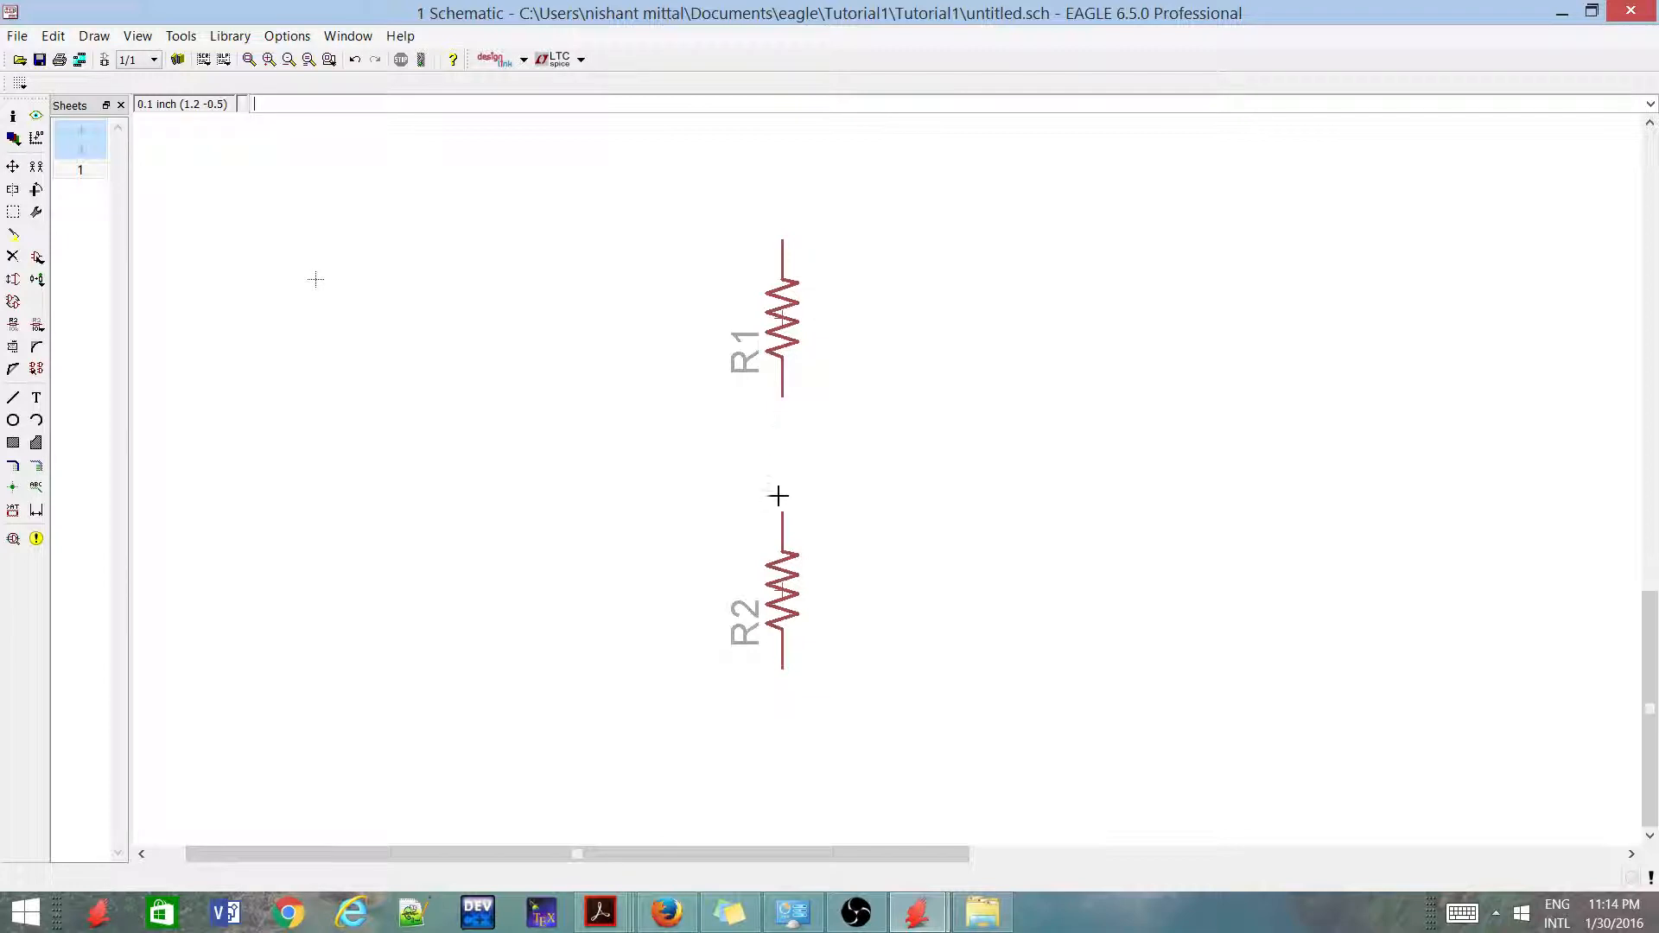
left_click(16, 401)
scroll(760, 530, "up", 2)
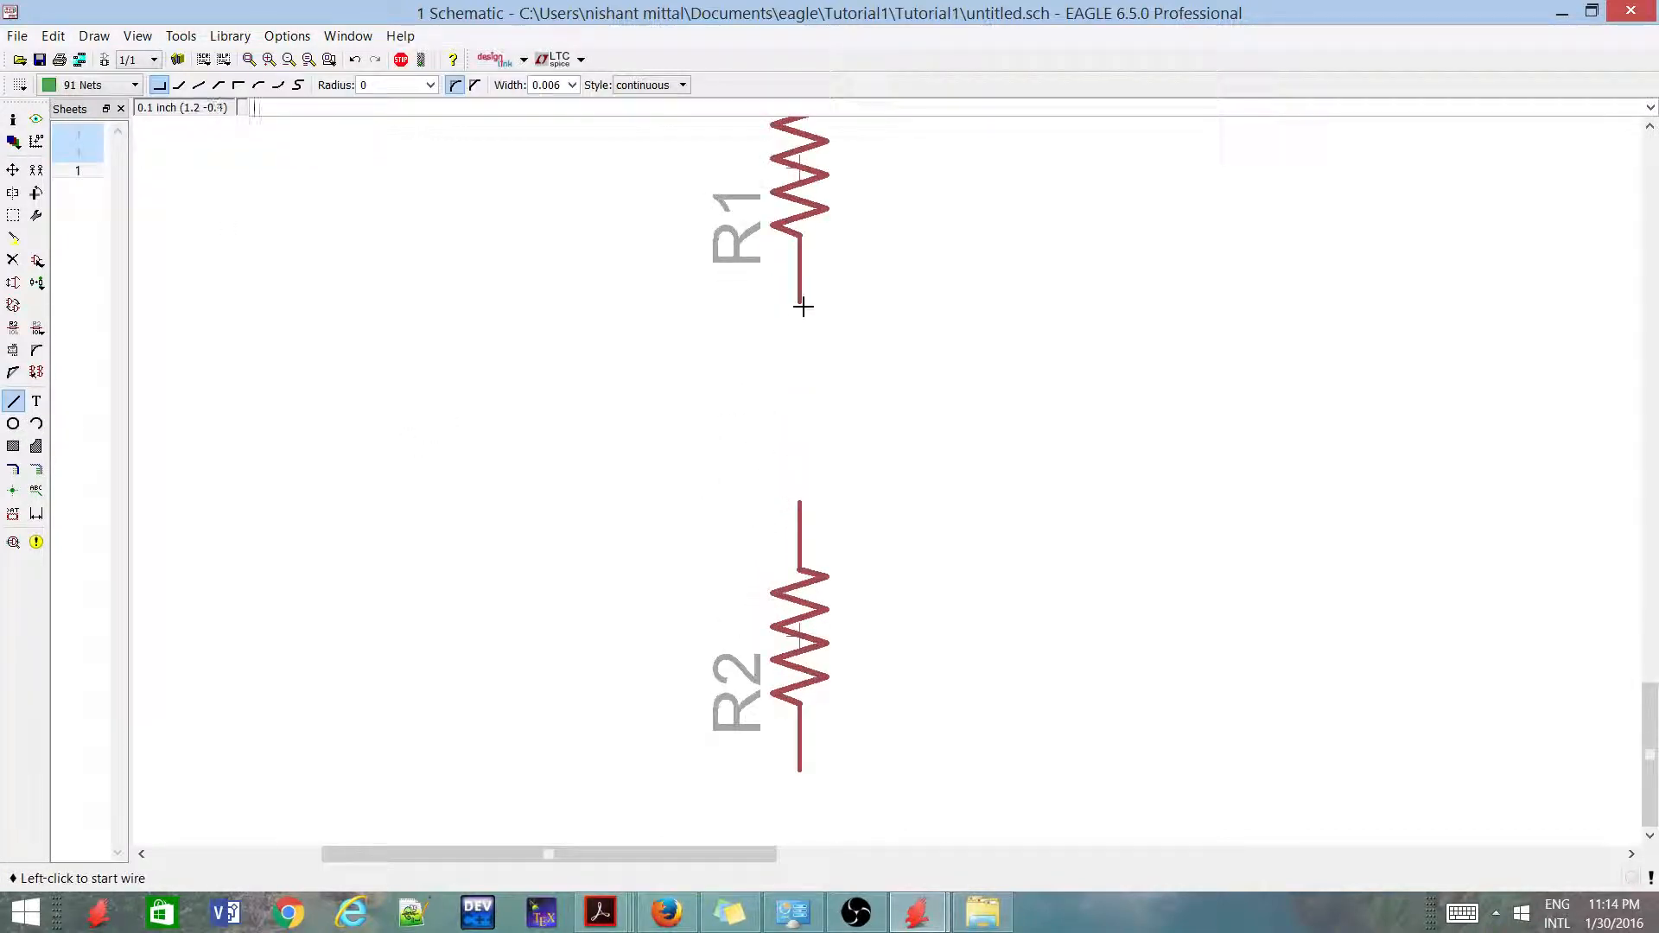
left_click(801, 305)
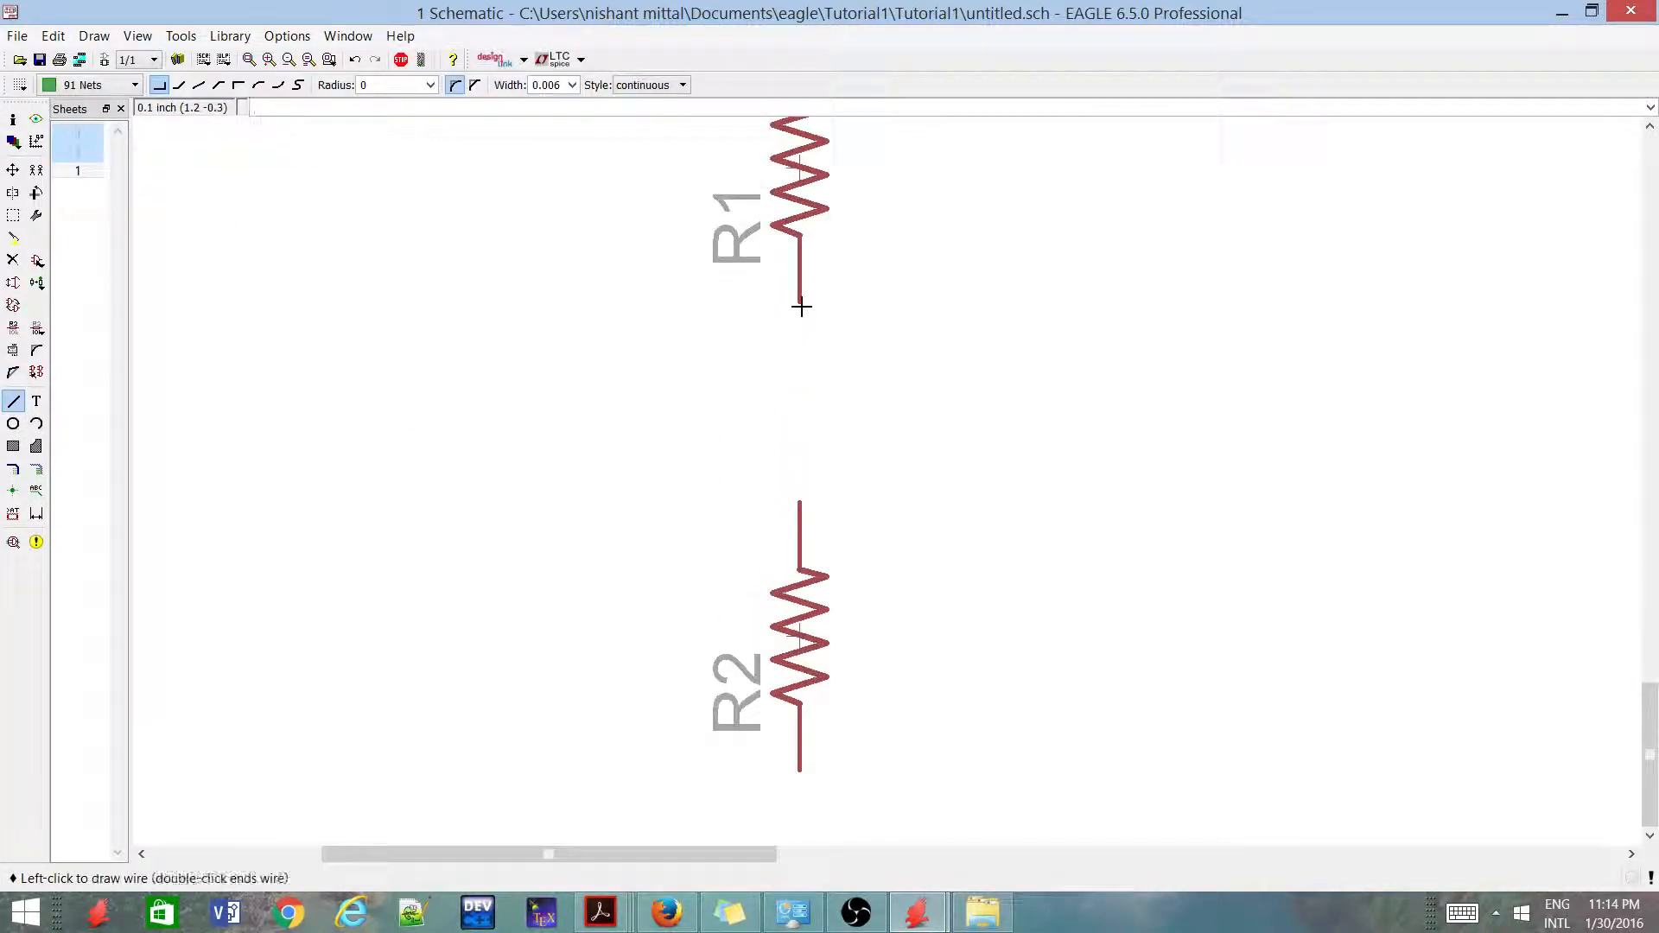
left_click(789, 501)
scroll(740, 565, "down", 5)
key("Escape")
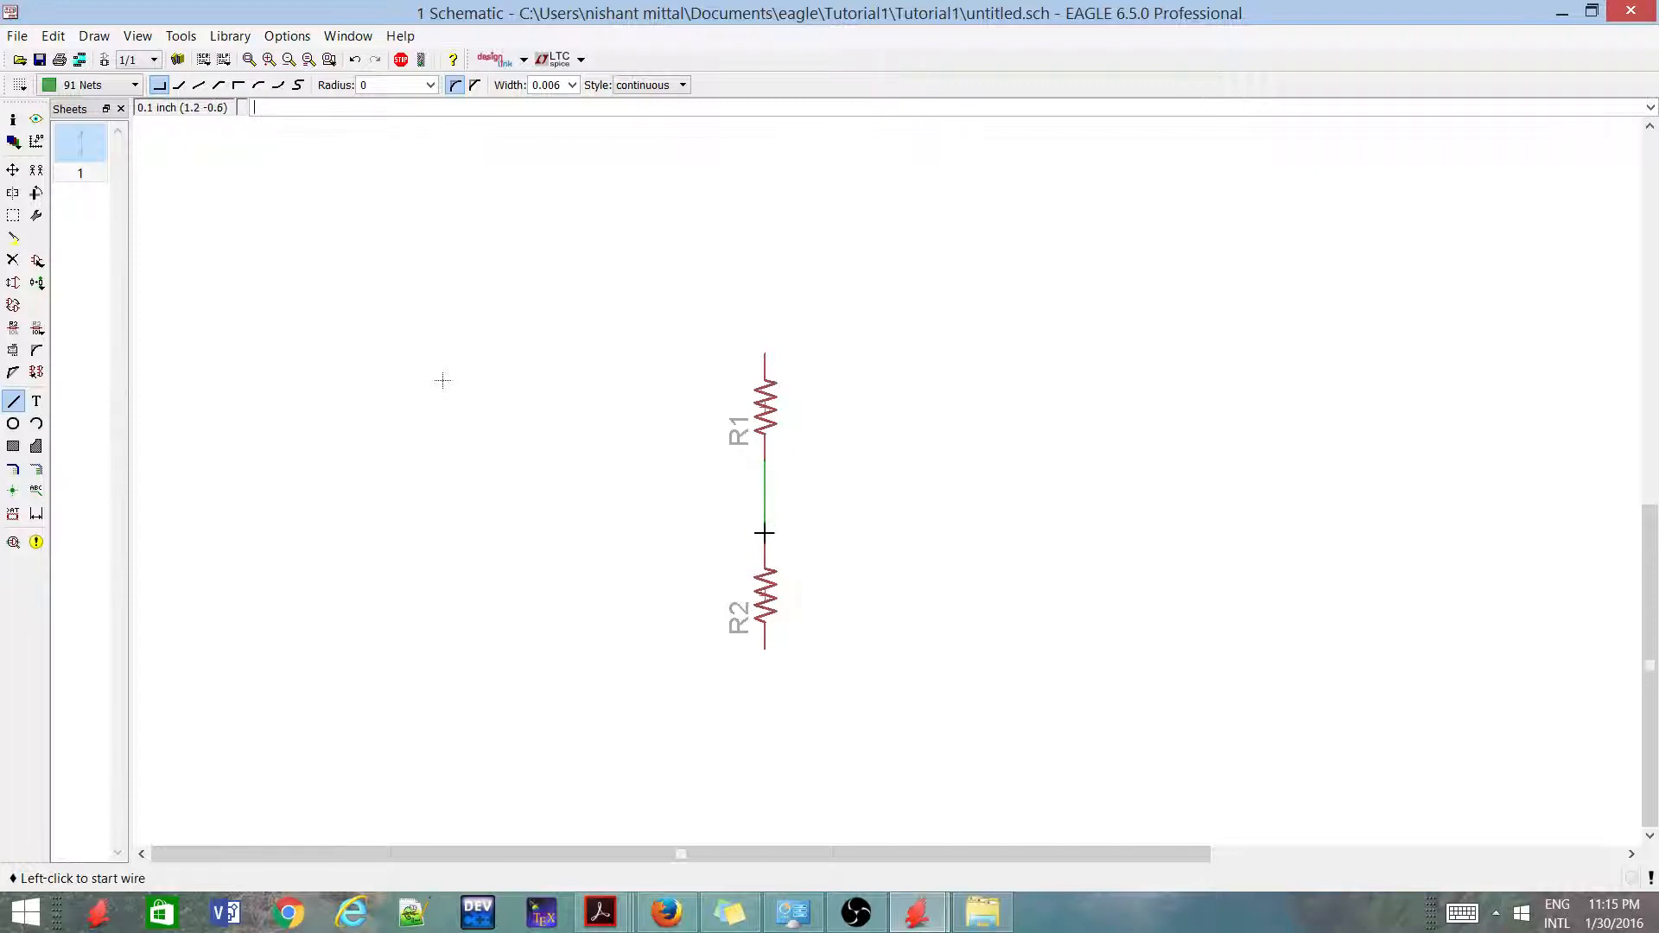
Examine the wire between R1 and R2 up close, checking where it meets each resistor's pin
scroll(750, 504, "up", 1)
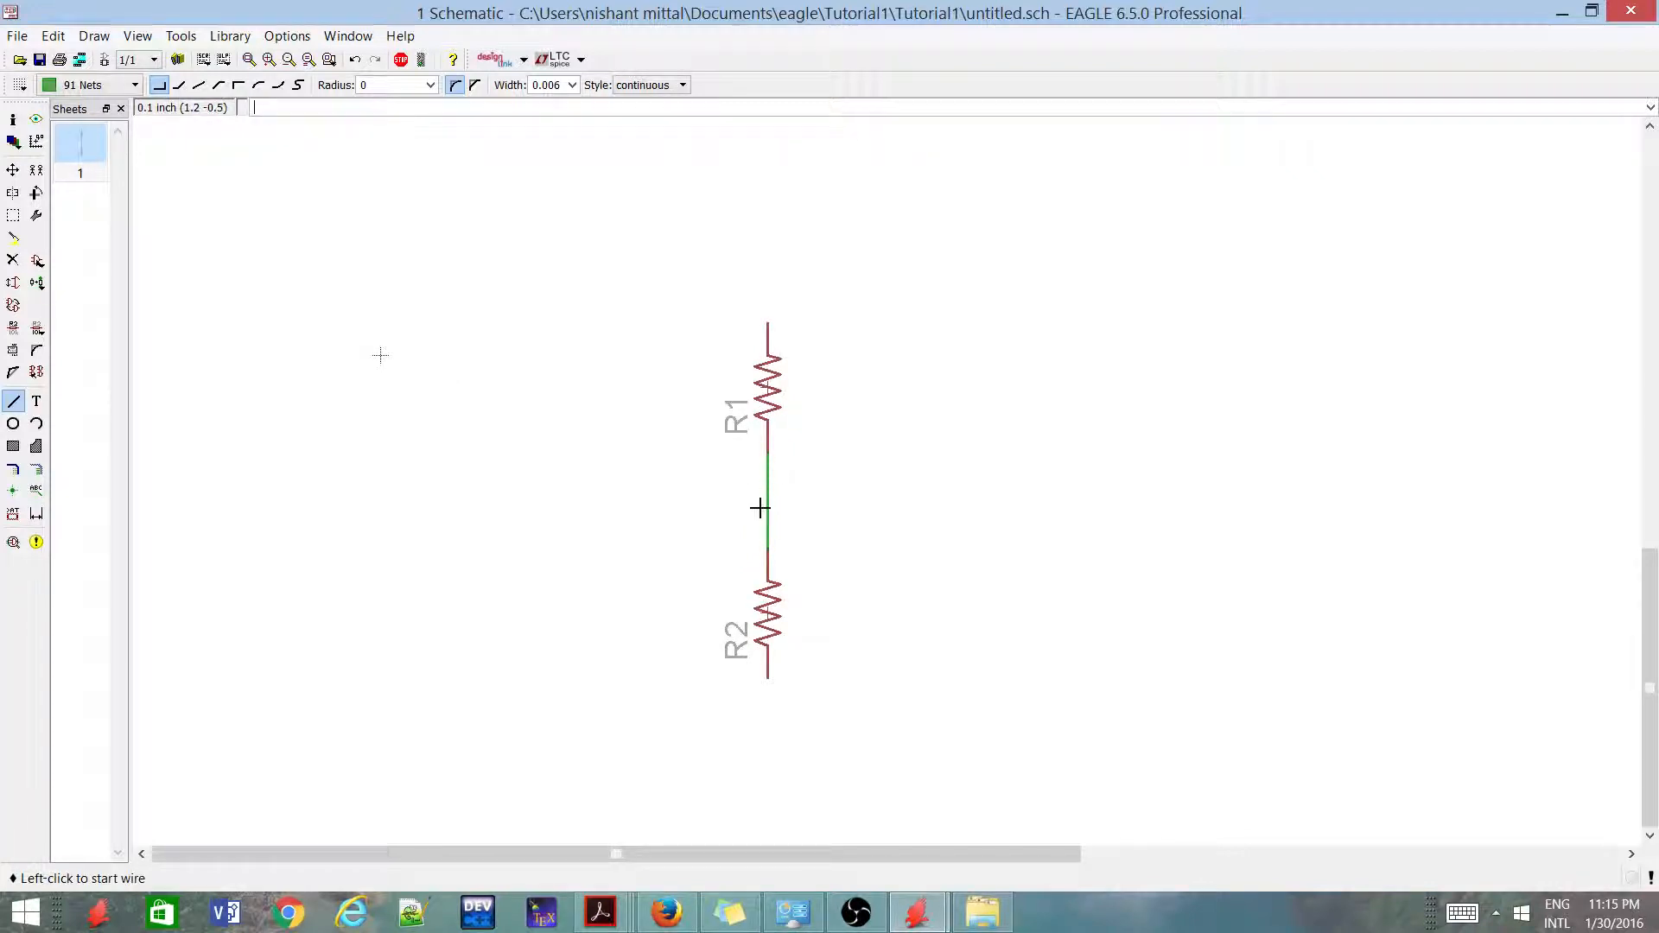
scroll(755, 507, "up", 5)
scroll(756, 467, "down", 5)
scroll(777, 529, "up", 2)
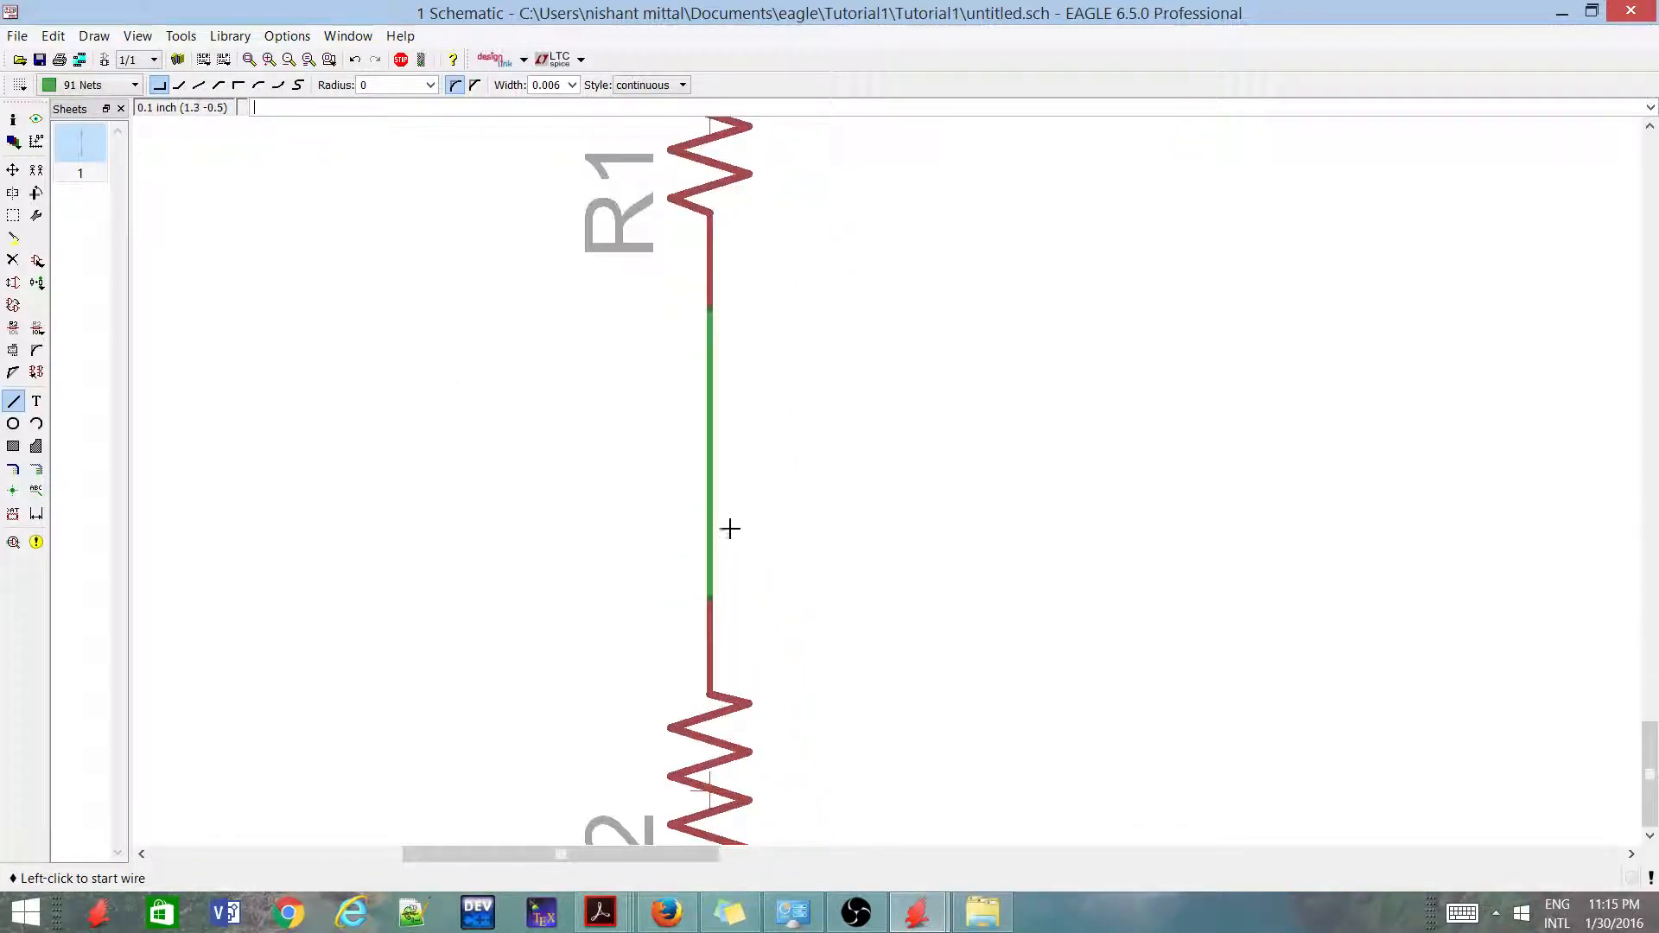
scroll(708, 596, "down", 2)
scroll(709, 596, "up", 3)
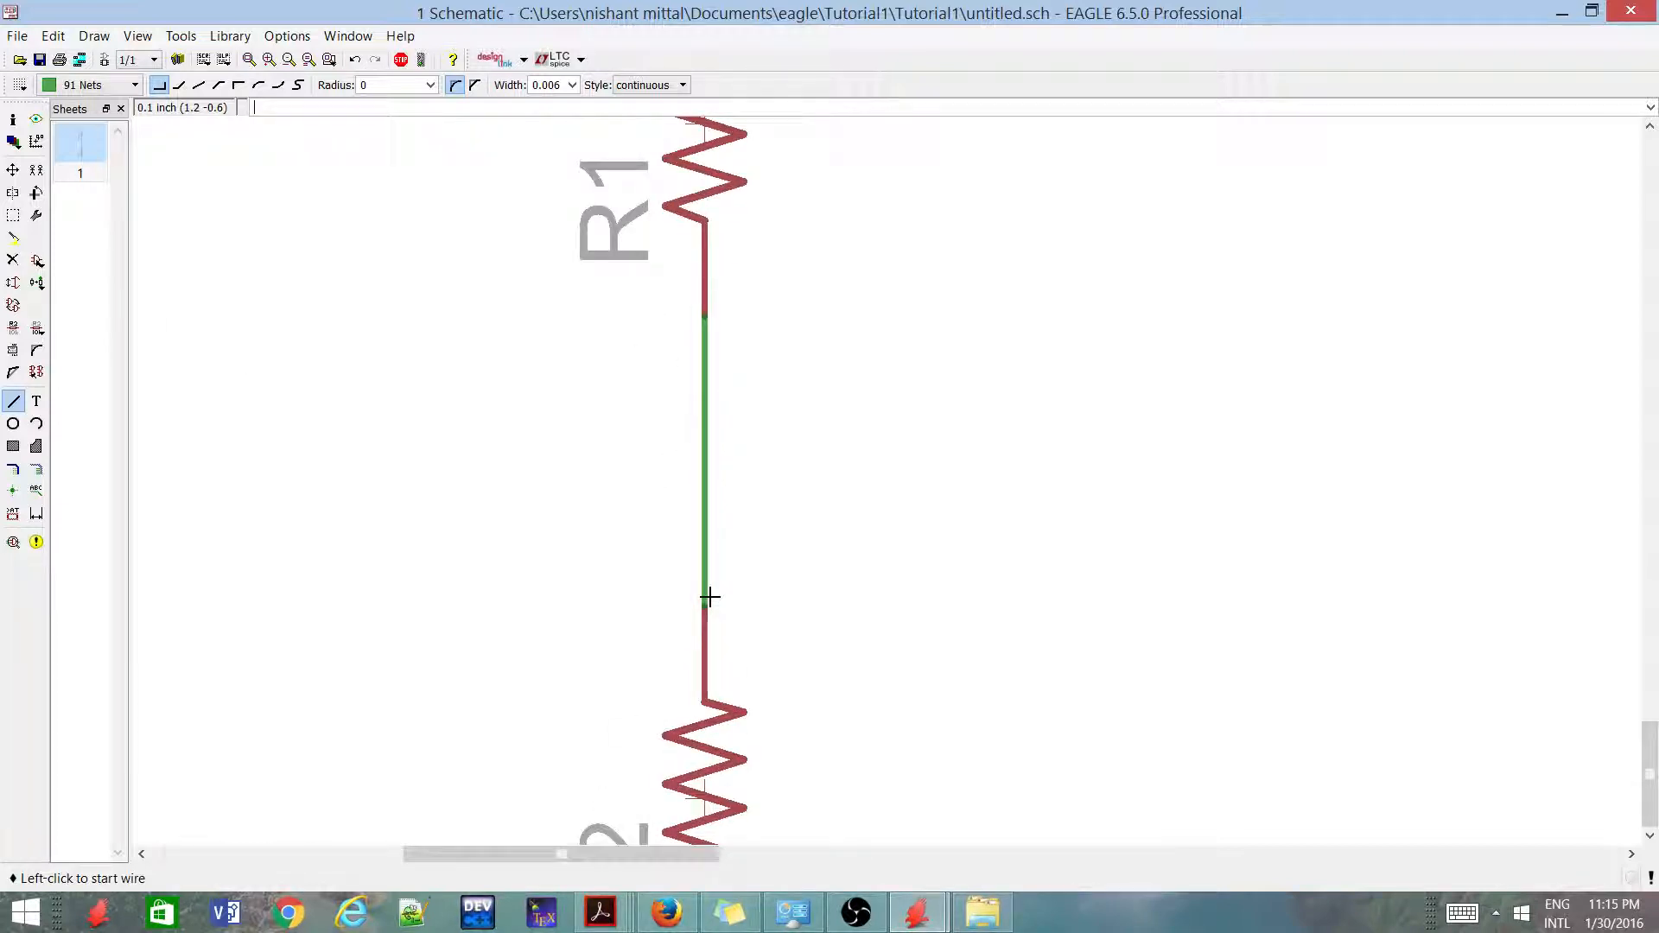
scroll(709, 596, "down", 3)
scroll(686, 563, "up", 2)
scroll(730, 507, "up", 1)
scroll(741, 503, "down", 2)
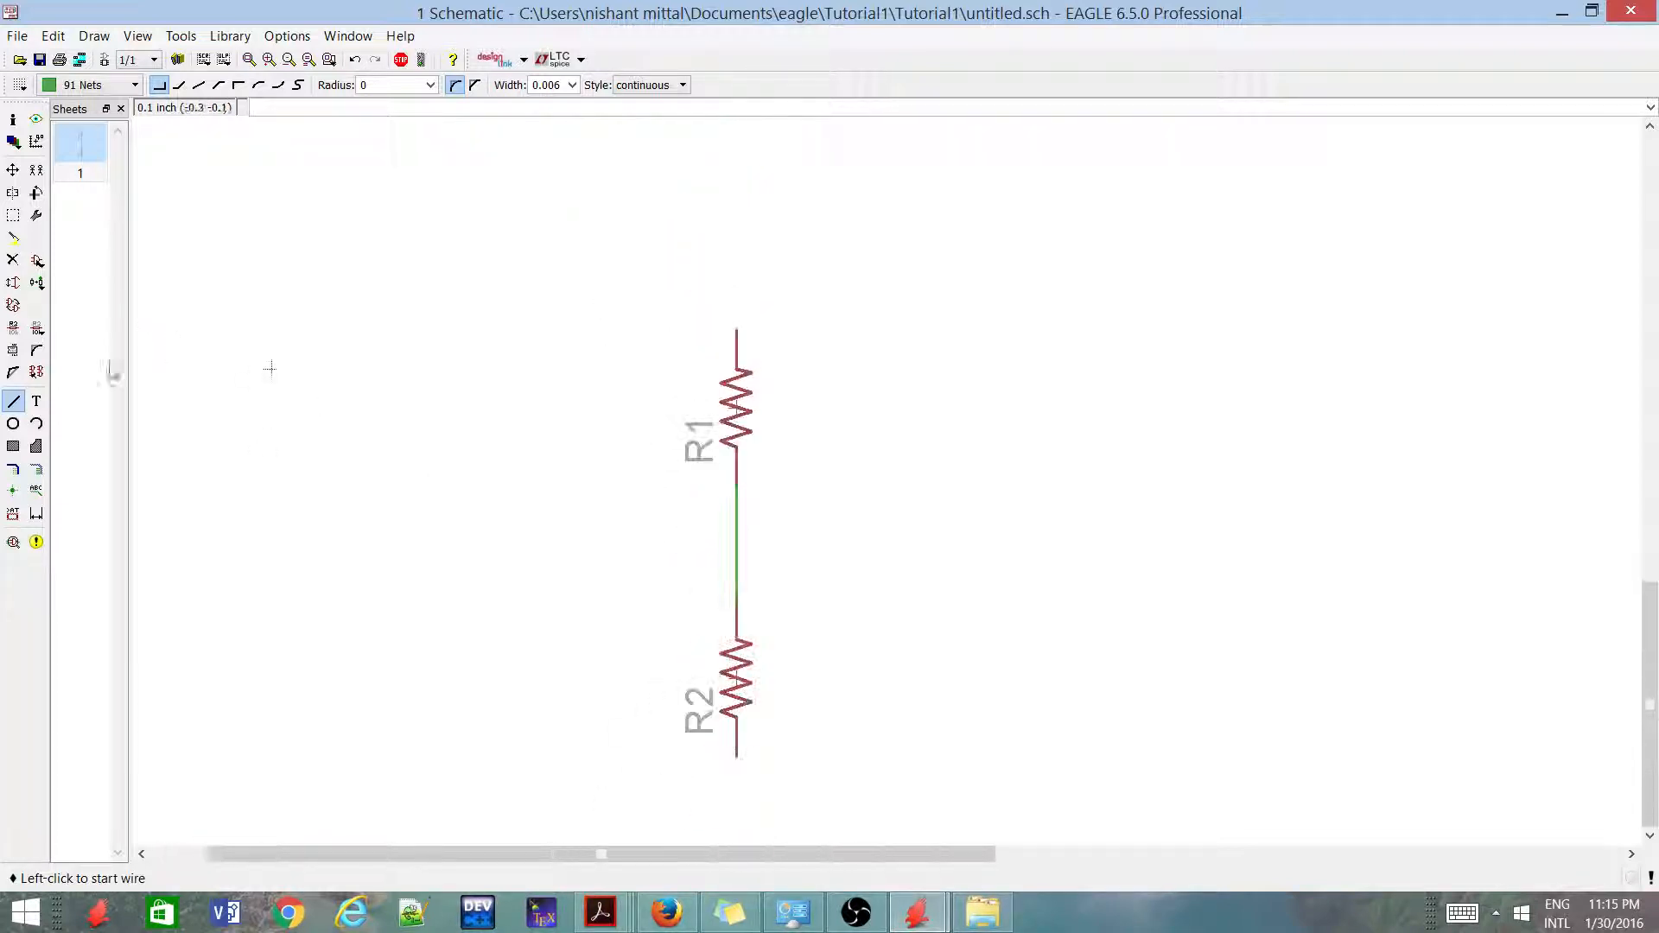
scroll(605, 231, "down", 3)
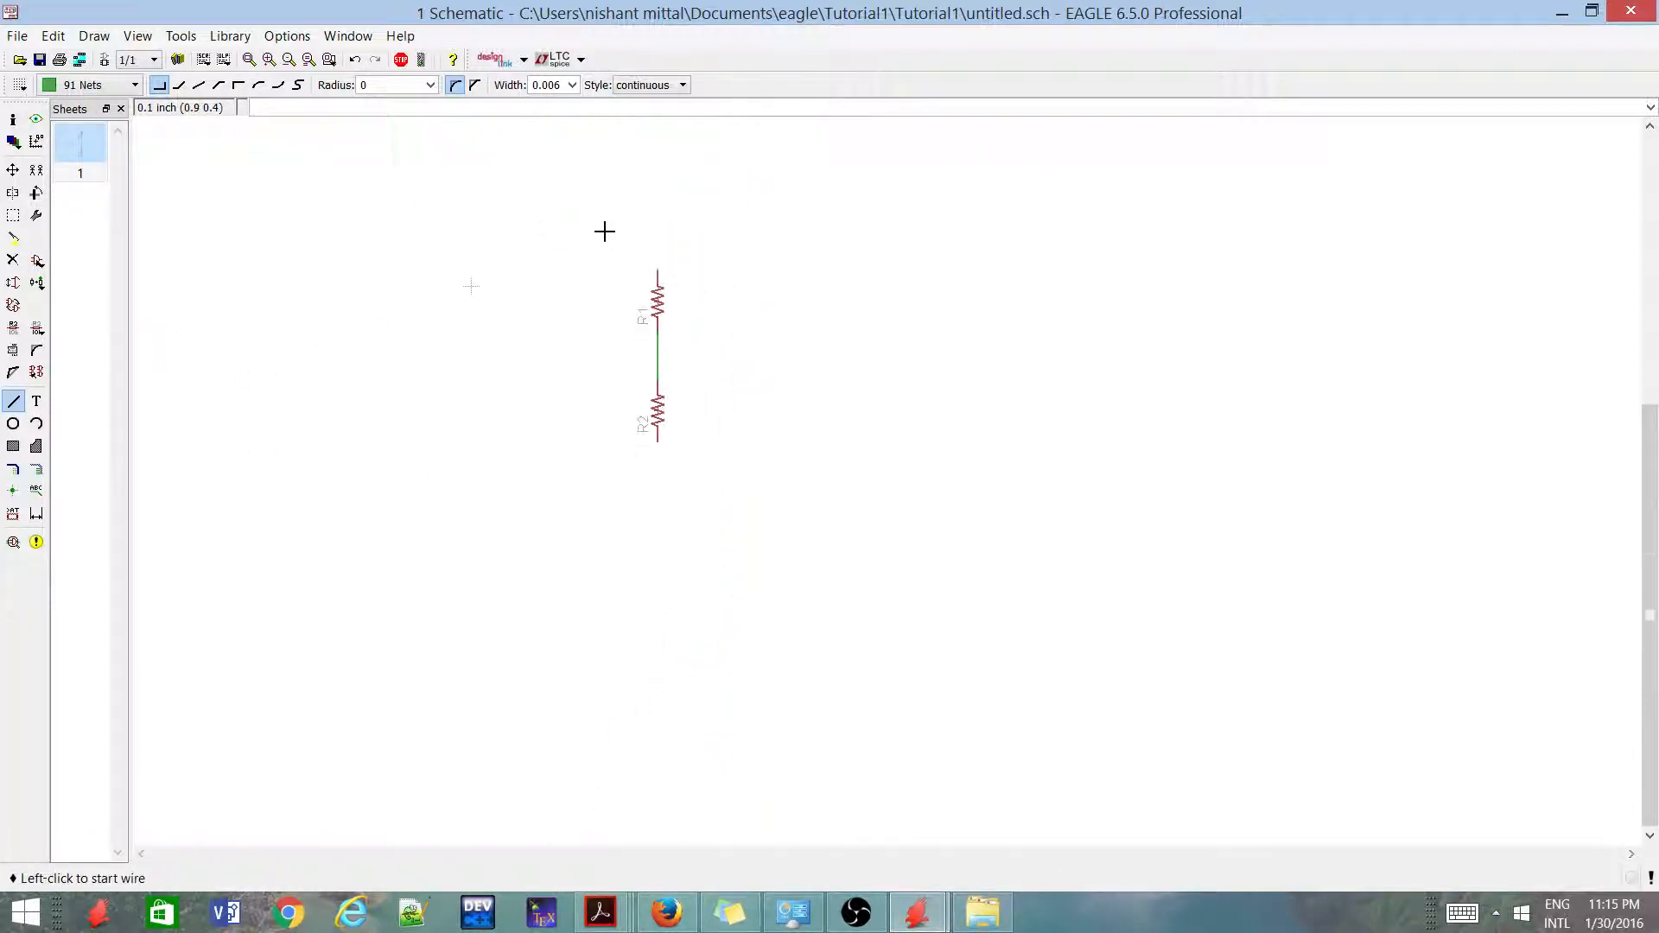
scroll(644, 251, "up", 3)
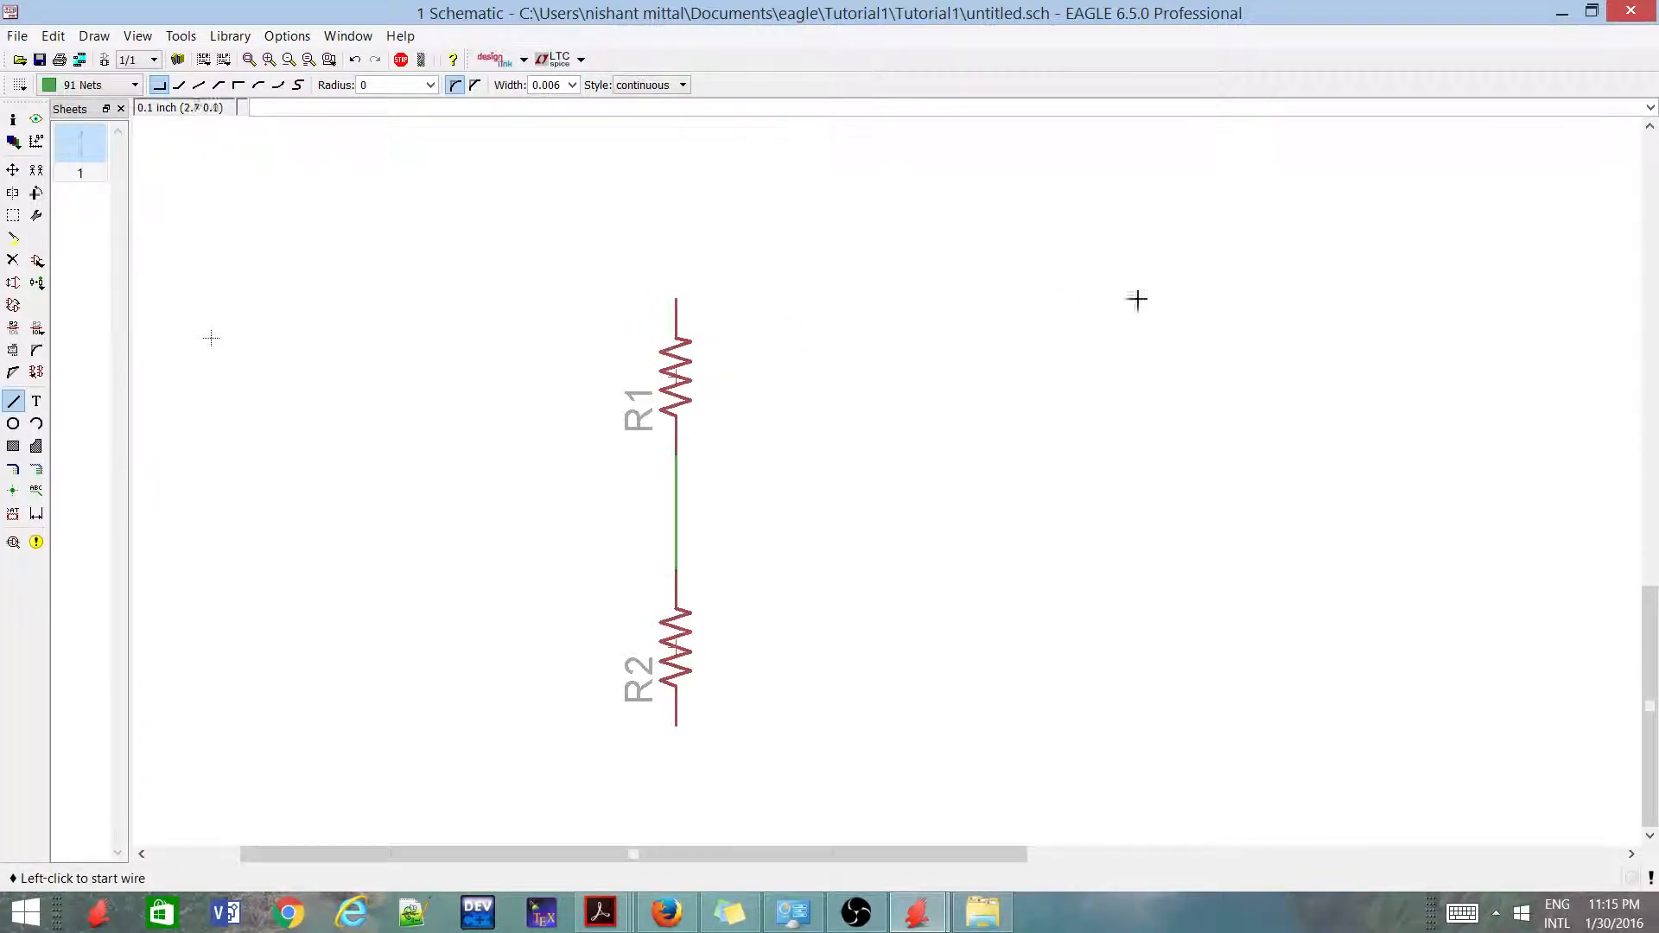
scroll(1245, 352, "down", 1)
scroll(899, 458, "up", 2)
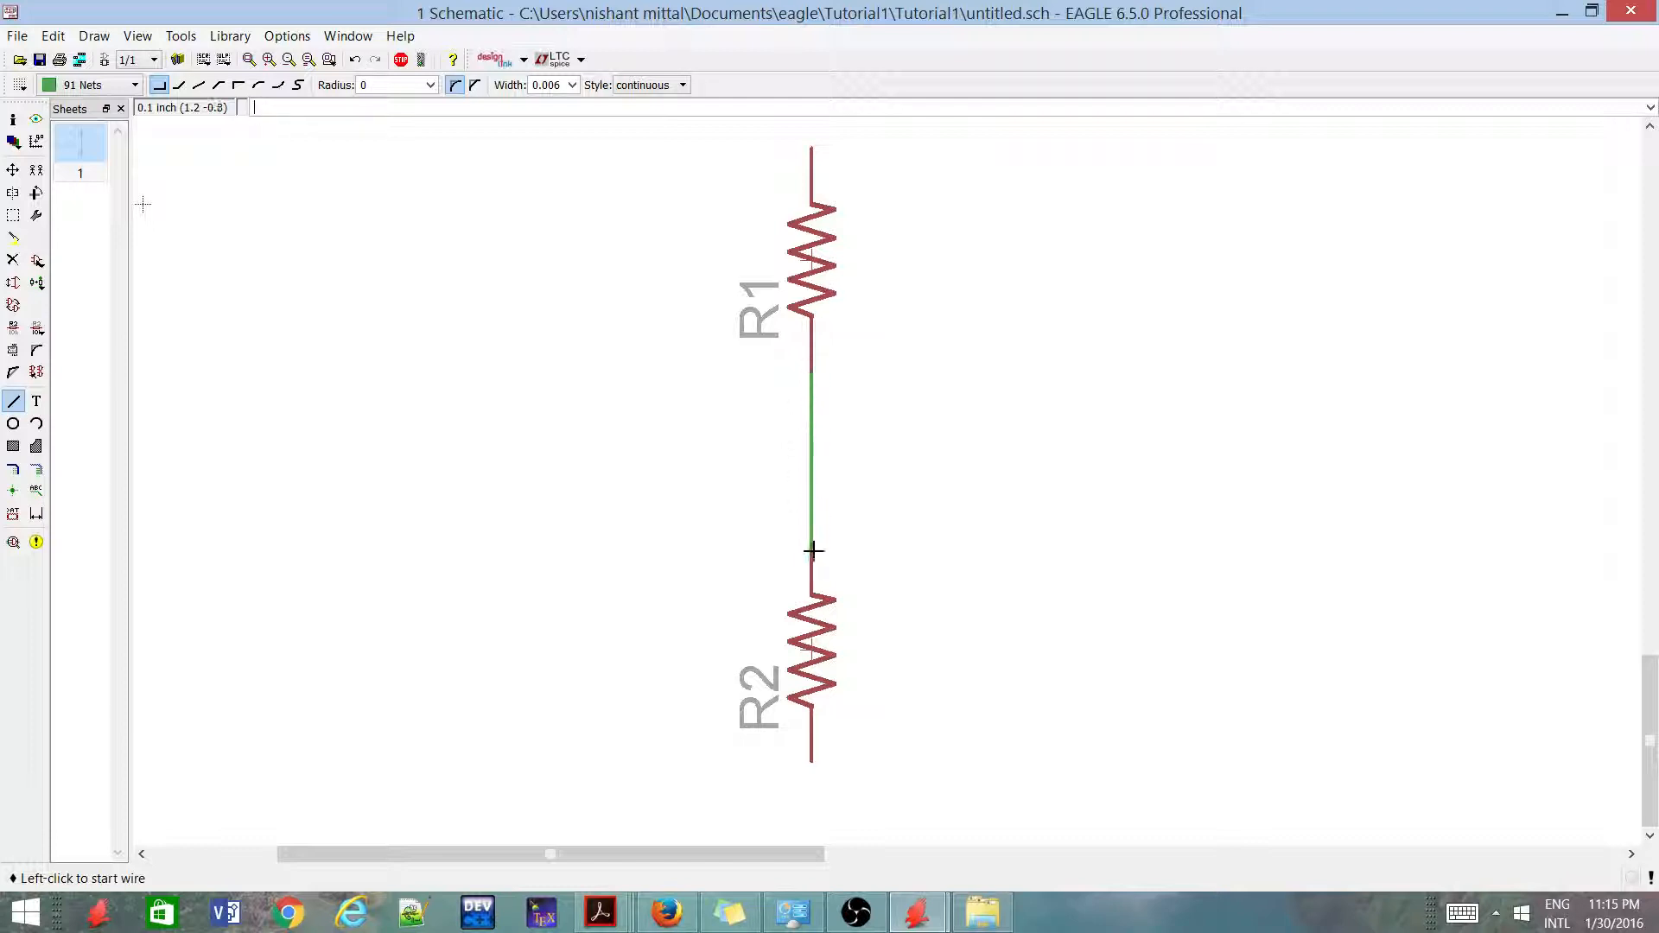
scroll(806, 523, "down", 1)
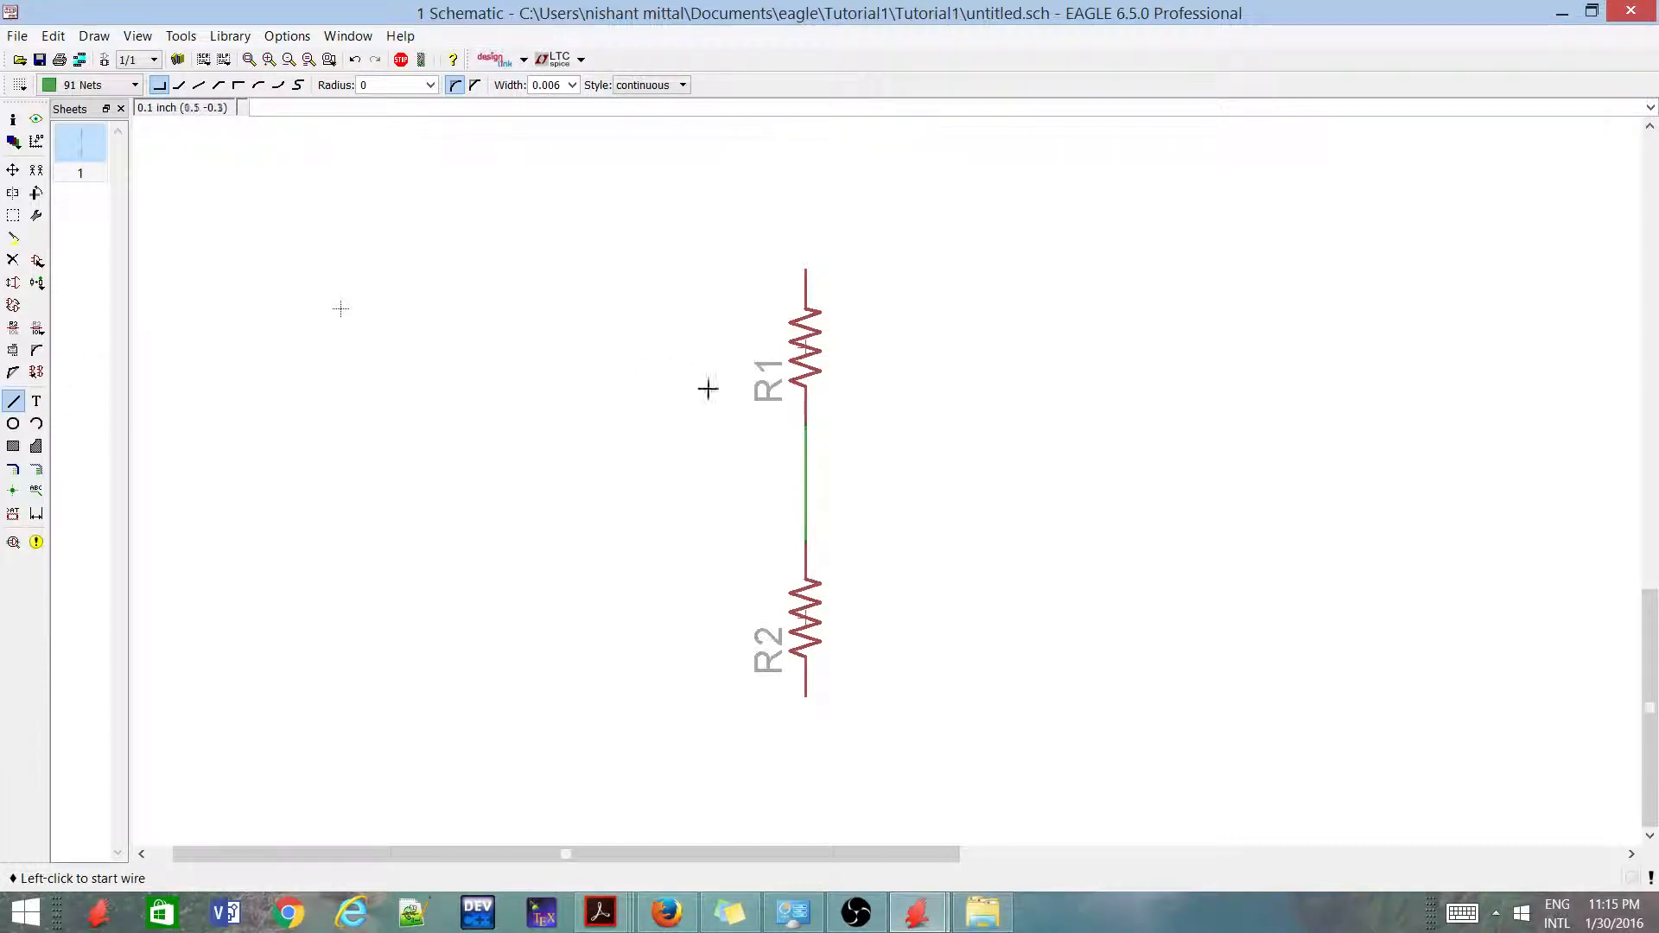
scroll(788, 426, "up", 2)
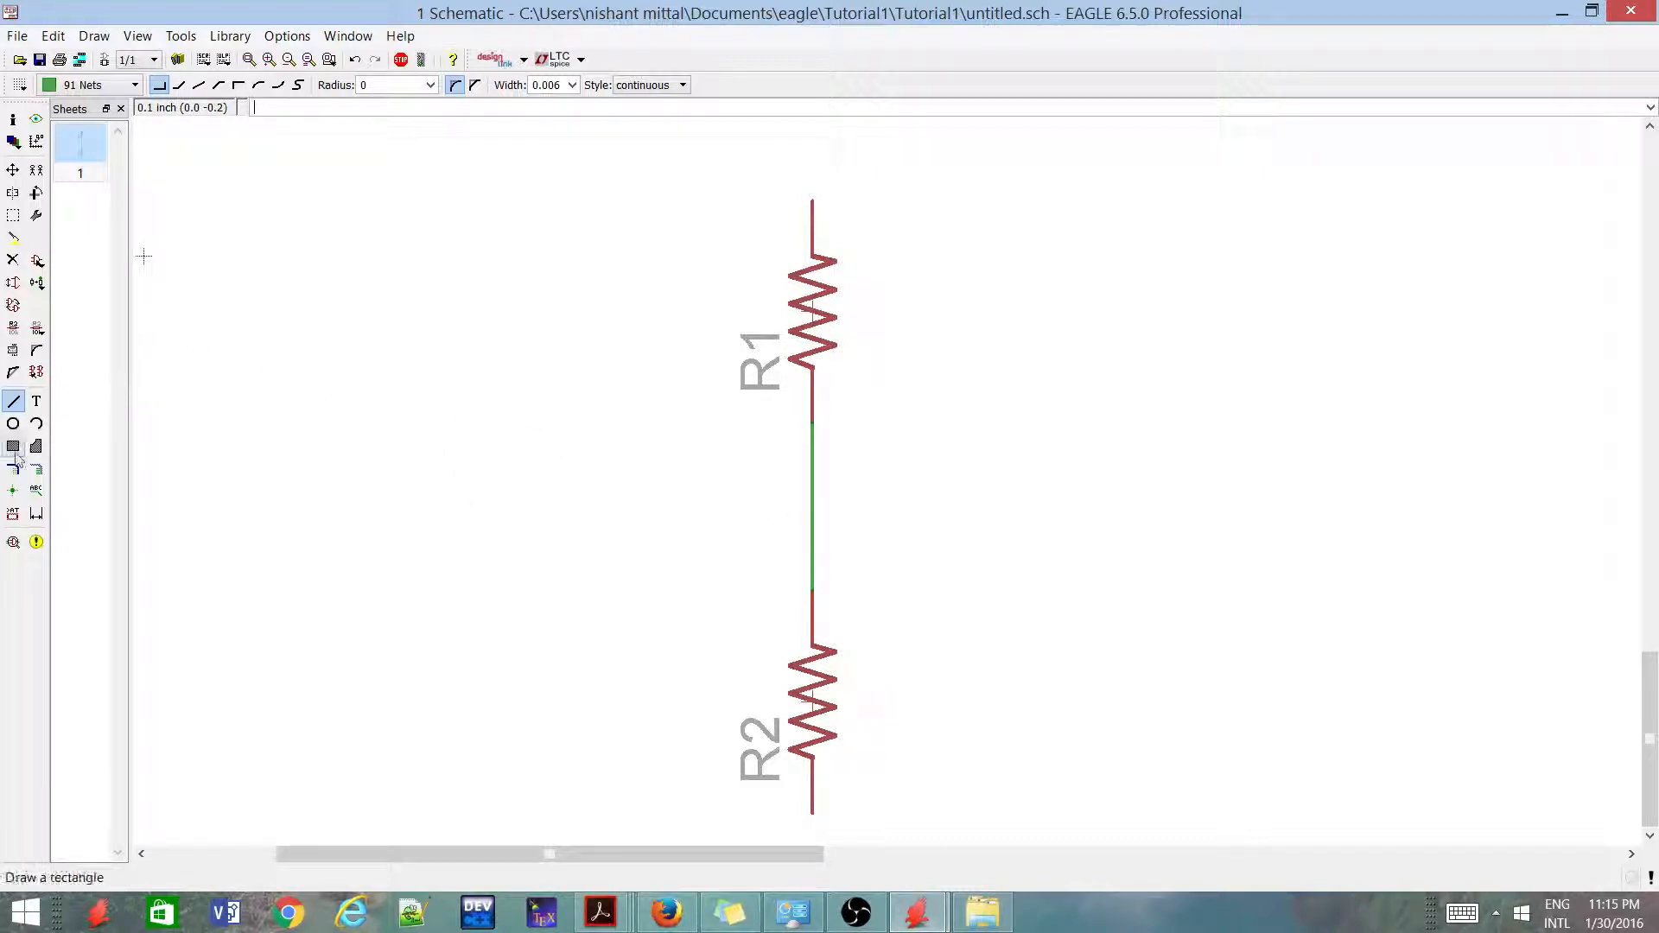
Place a junction at each end of the wire between R1 and R2
left_click(13, 490)
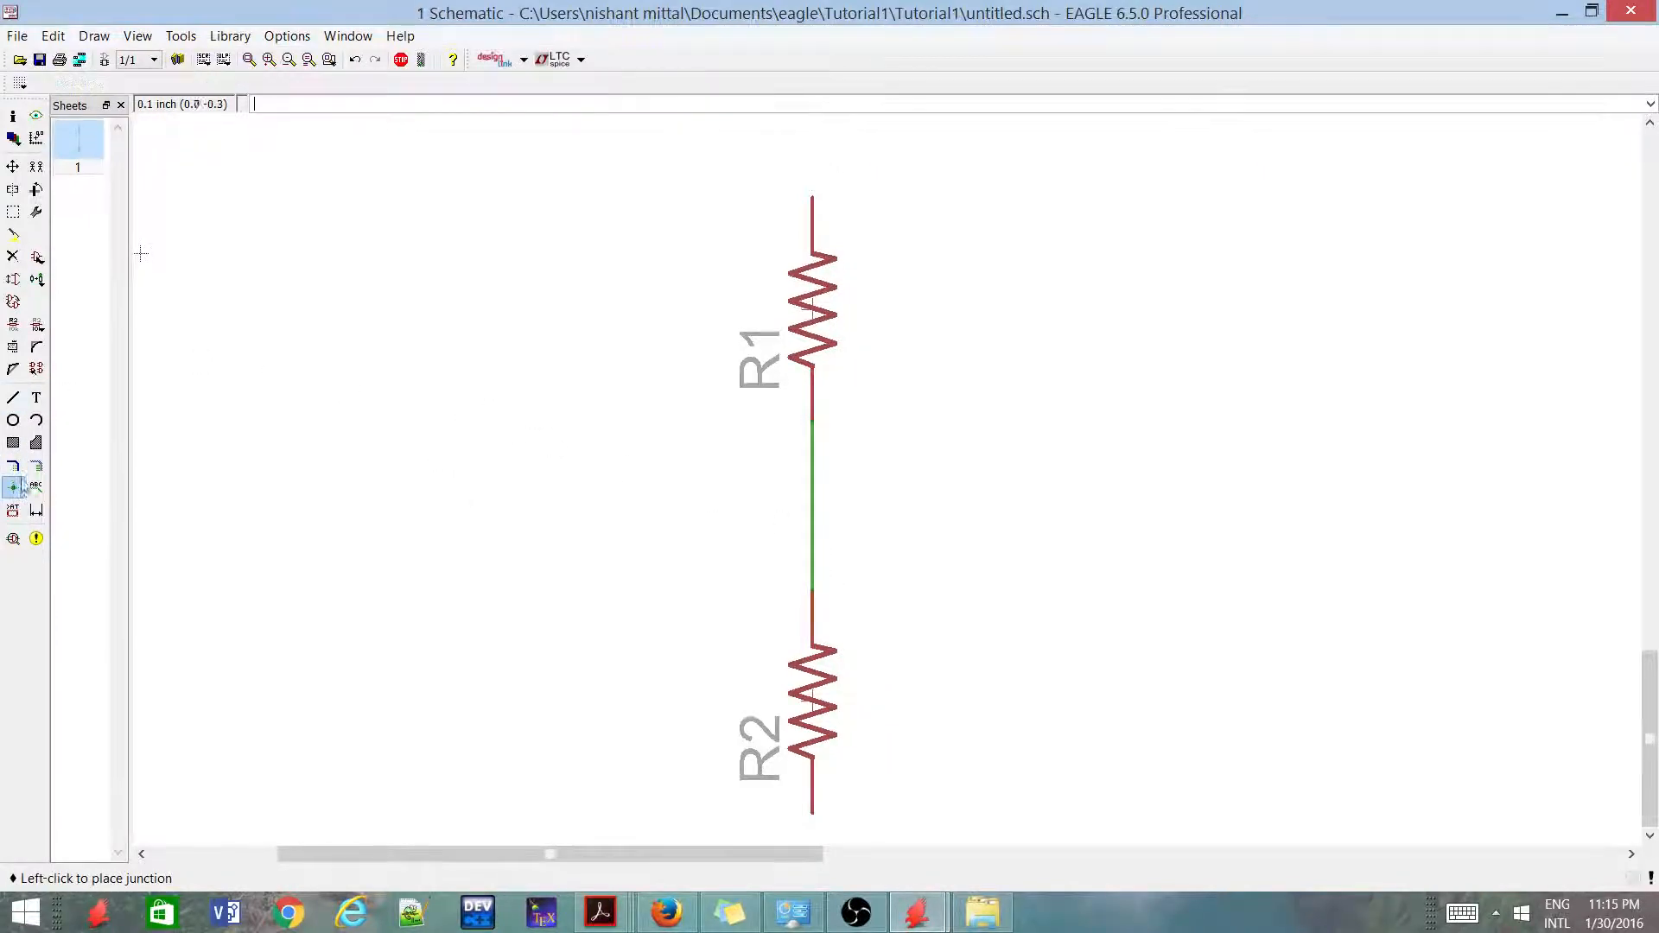
scroll(767, 448, "up", 2)
left_click(824, 425)
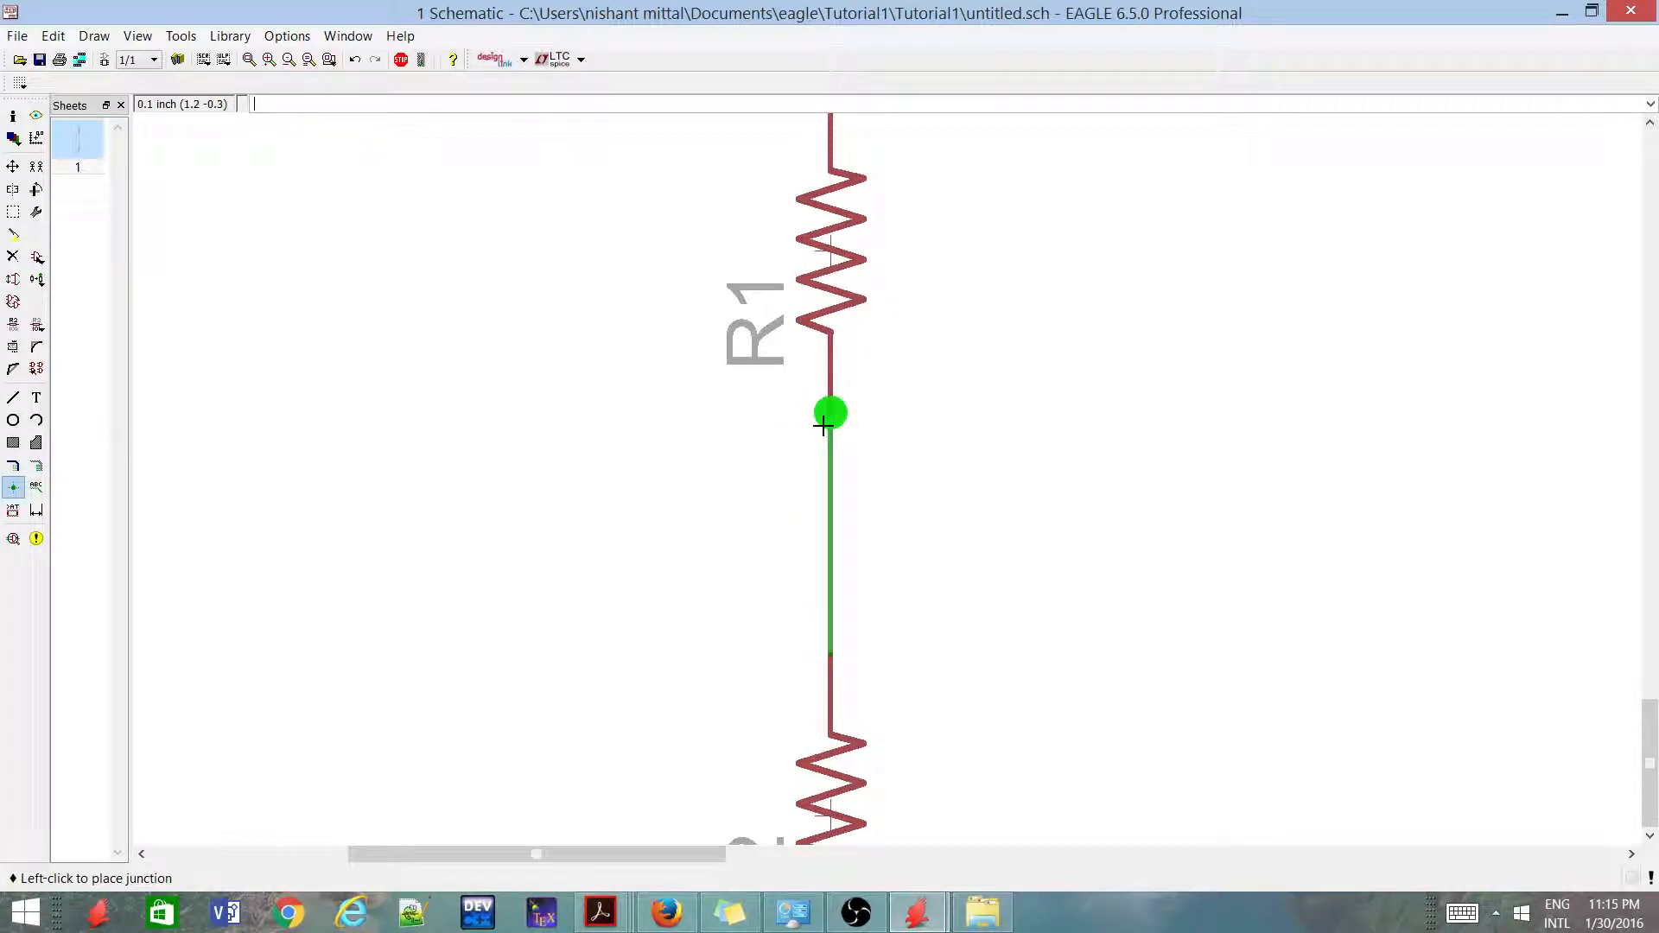
scroll(691, 536, "down", 1)
left_click(792, 613)
scroll(748, 630, "down", 2)
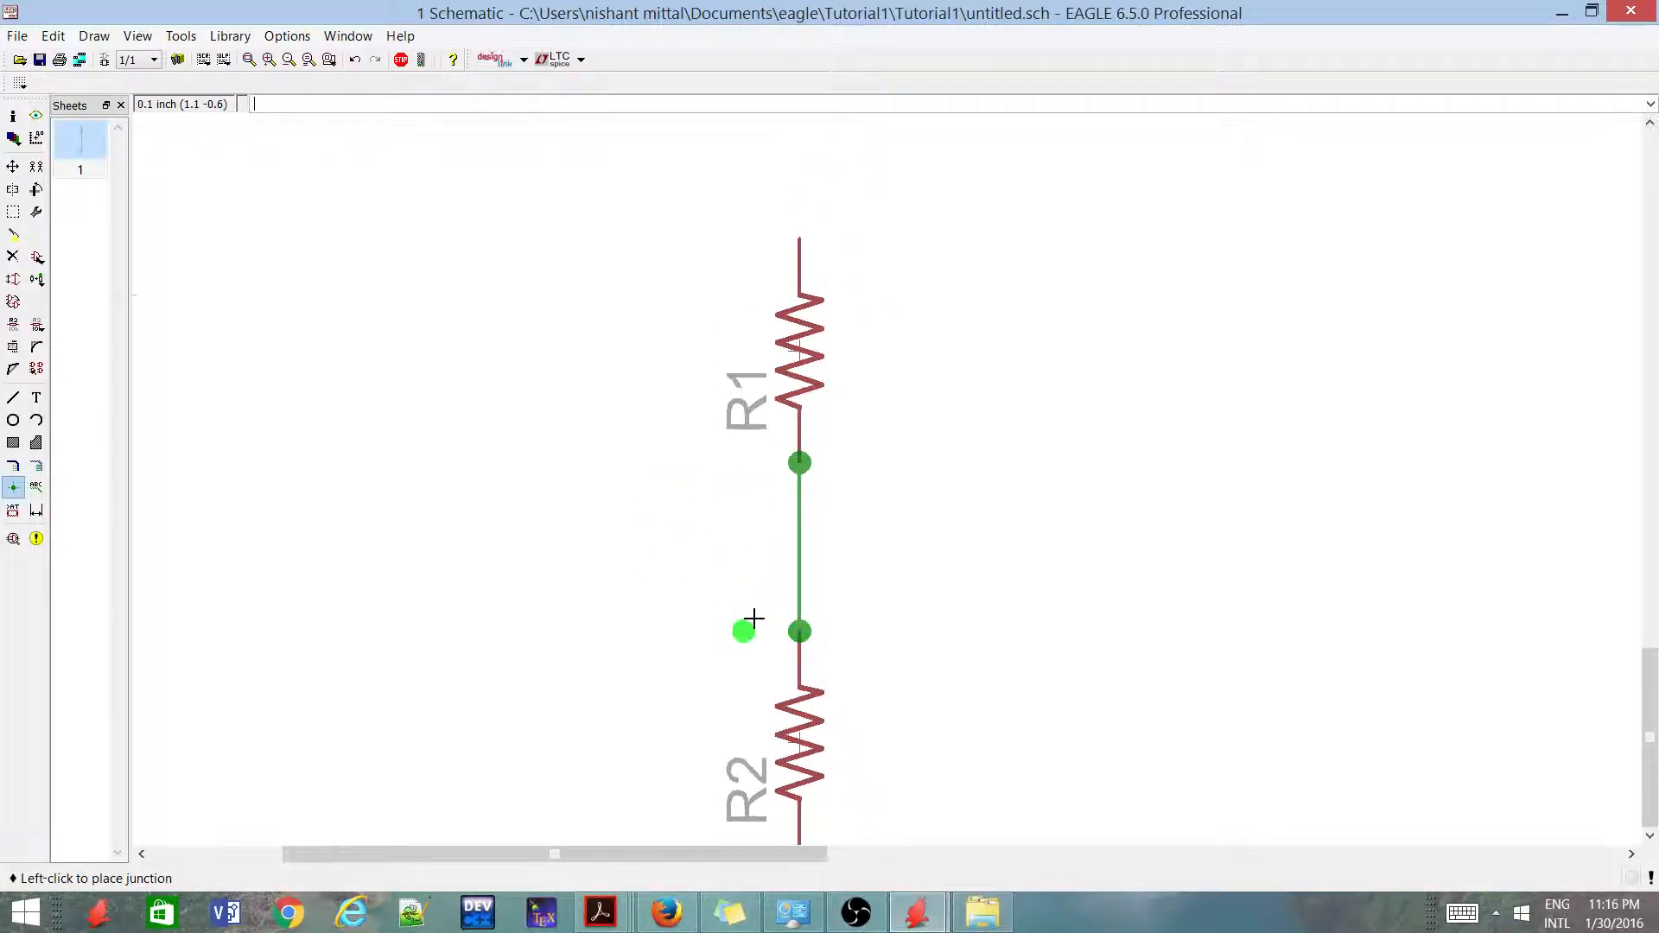
scroll(792, 493, "down", 1)
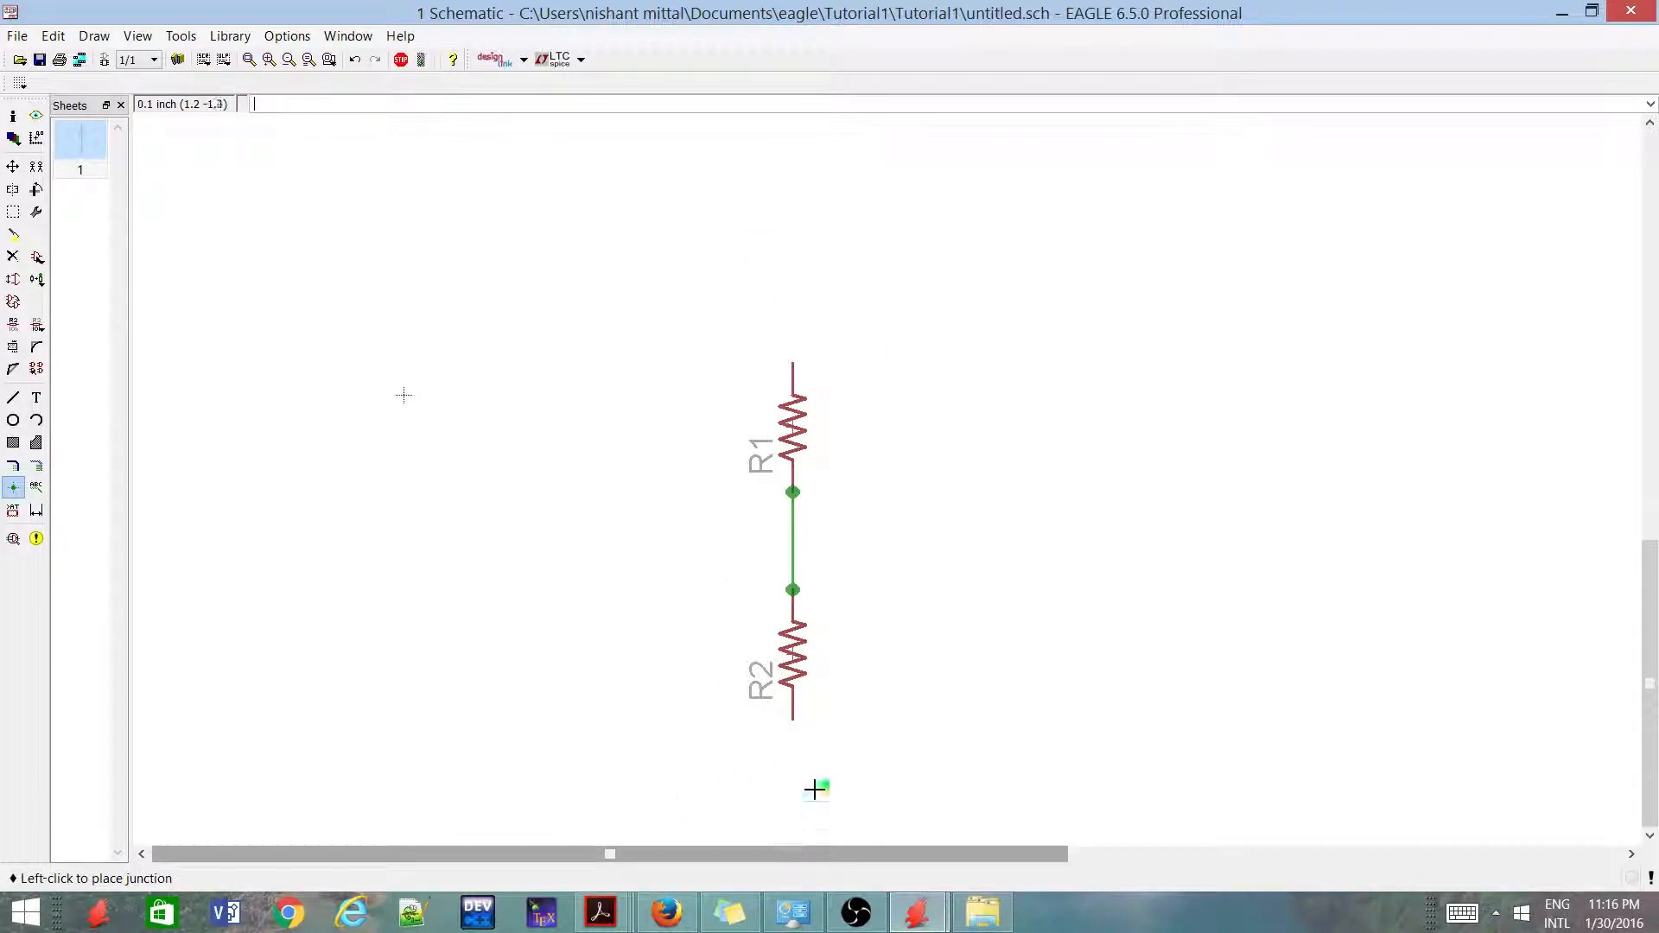
Start adding a part, collapse the R-US_ and resistor listings, and expand the supply1 library of supply symbols
left_click(37, 258)
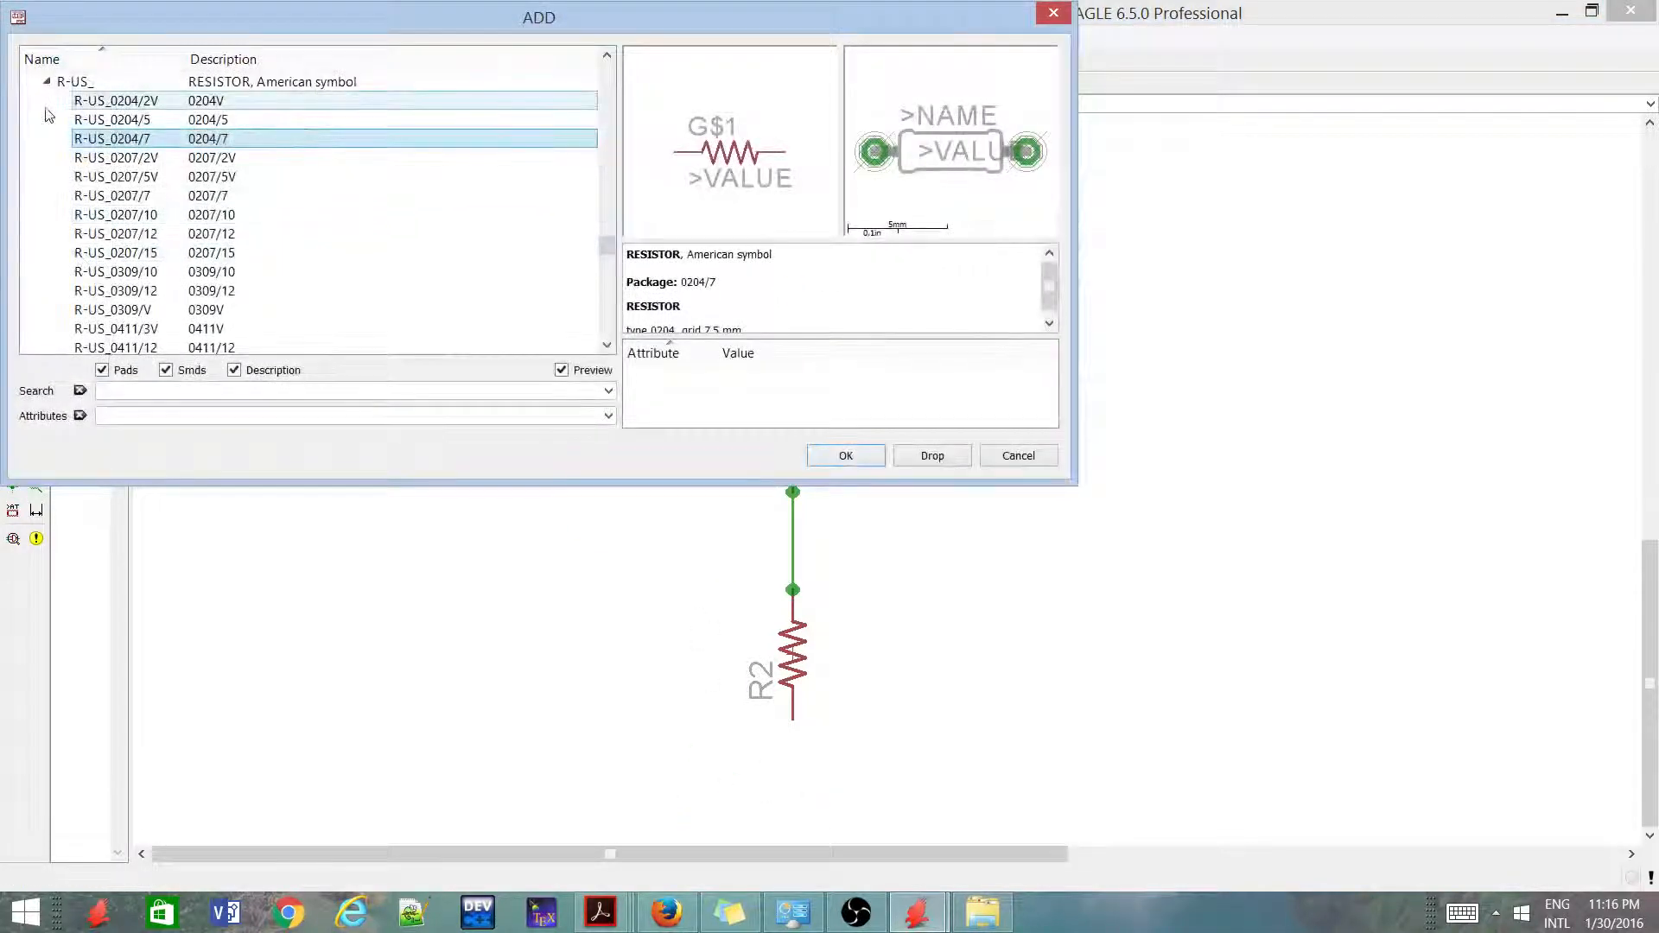
left_click(45, 80)
left_click(81, 158)
scroll(82, 215, "up", 15)
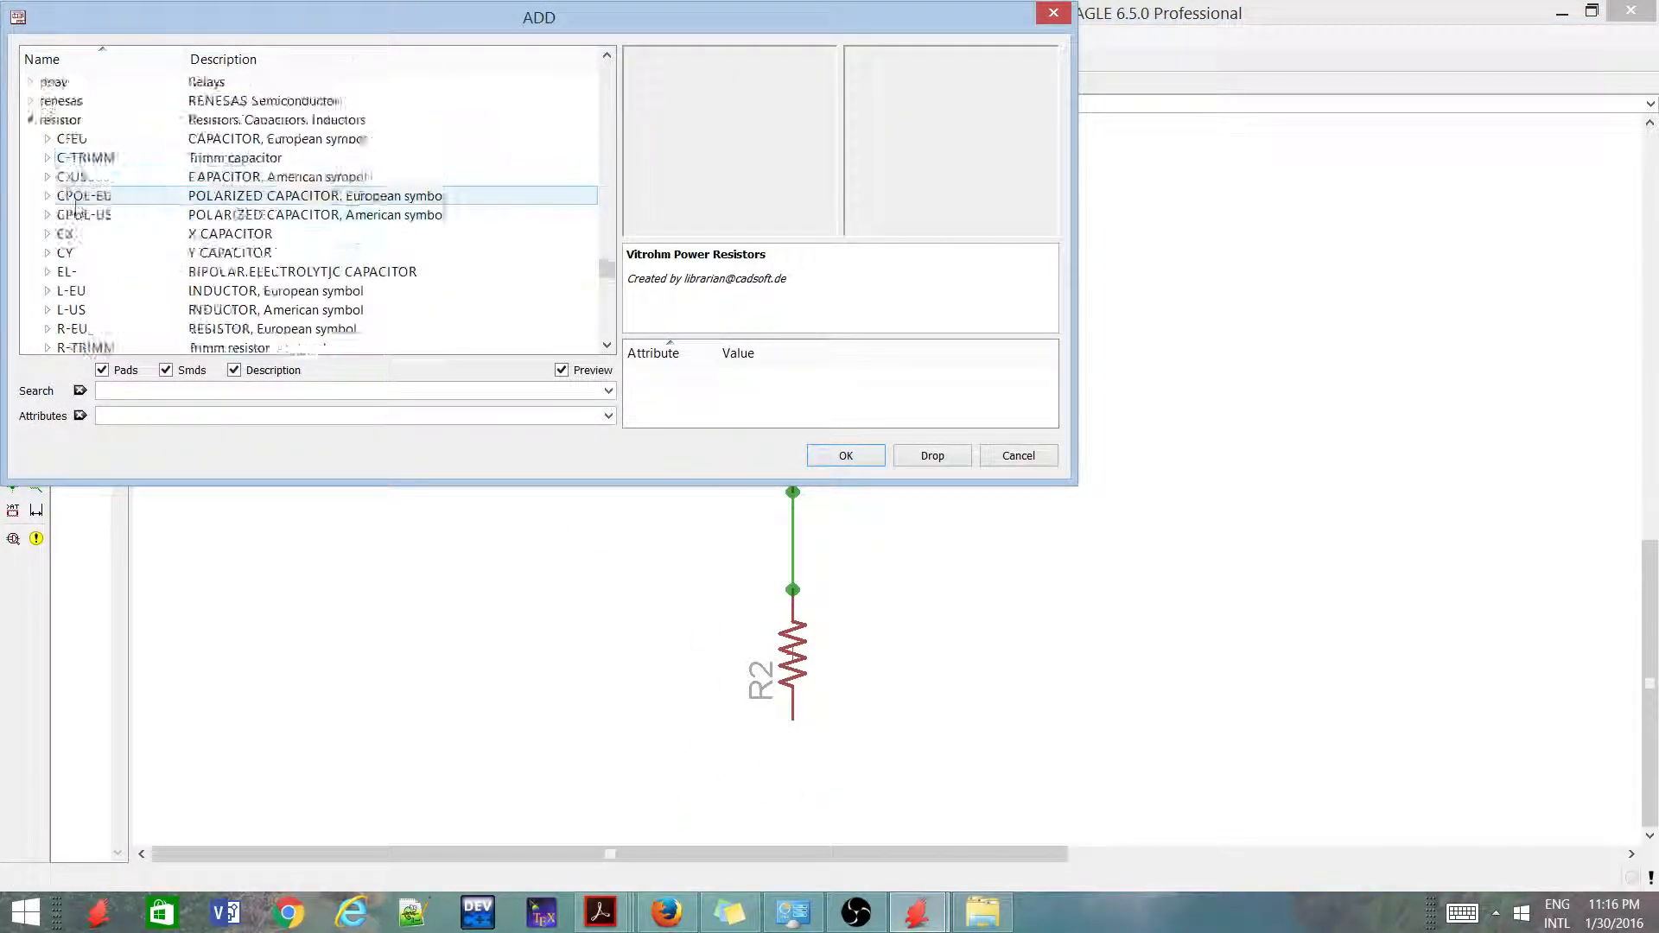
scroll(29, 278, "down", 1)
left_click(30, 290)
left_click(142, 234)
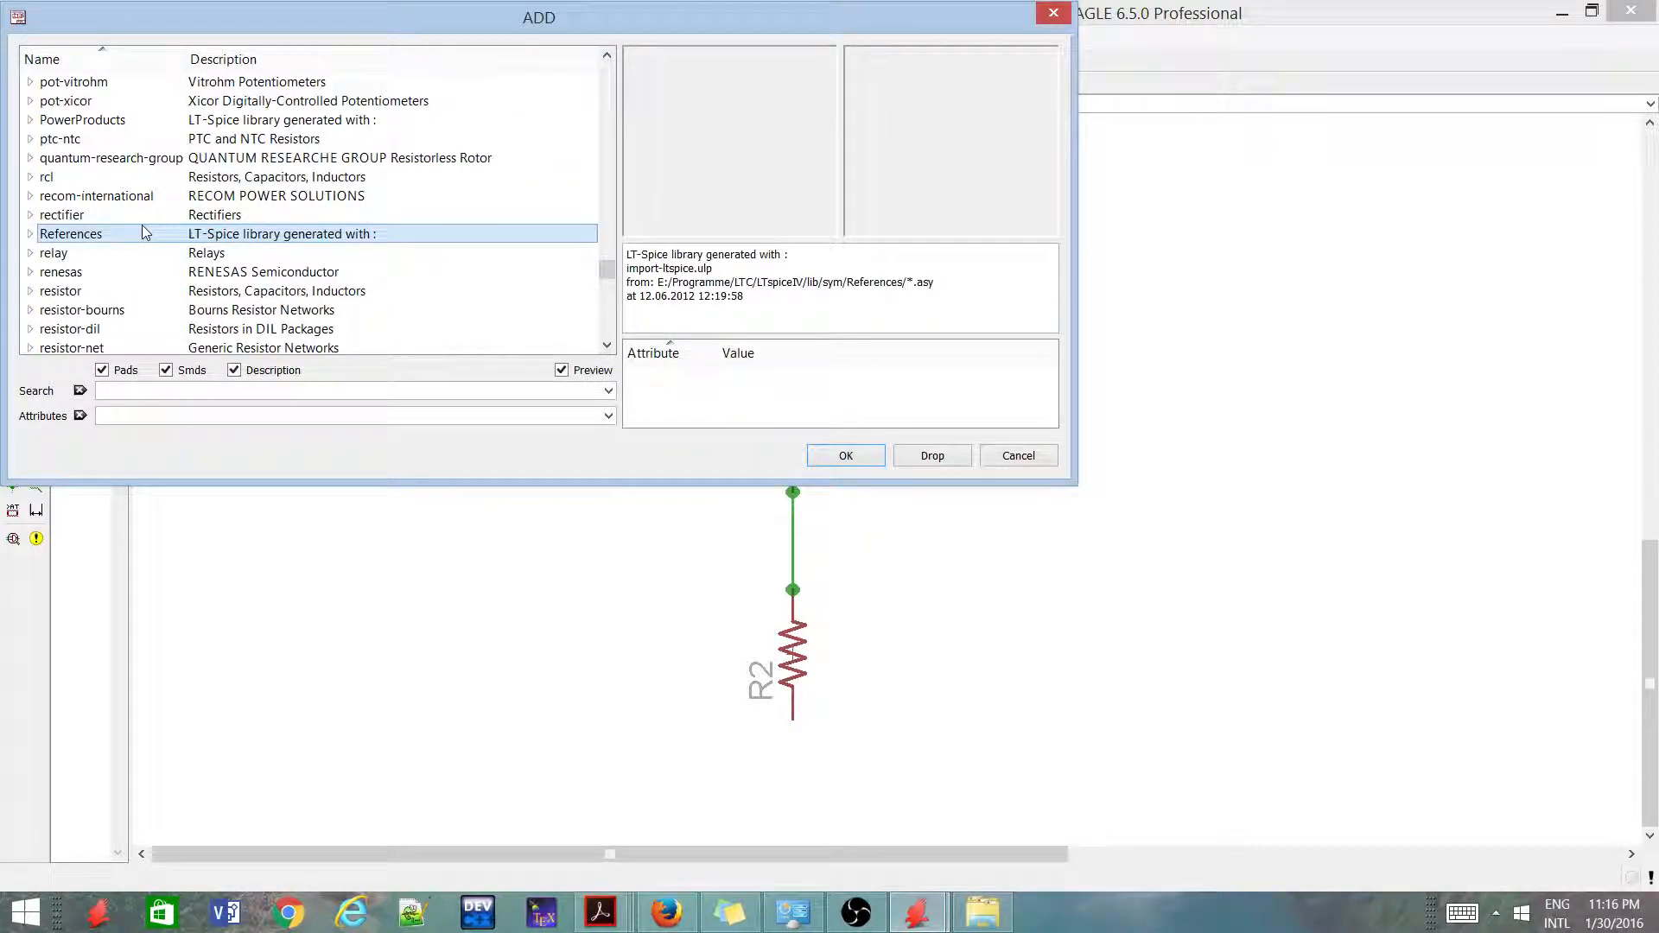
type("sup")
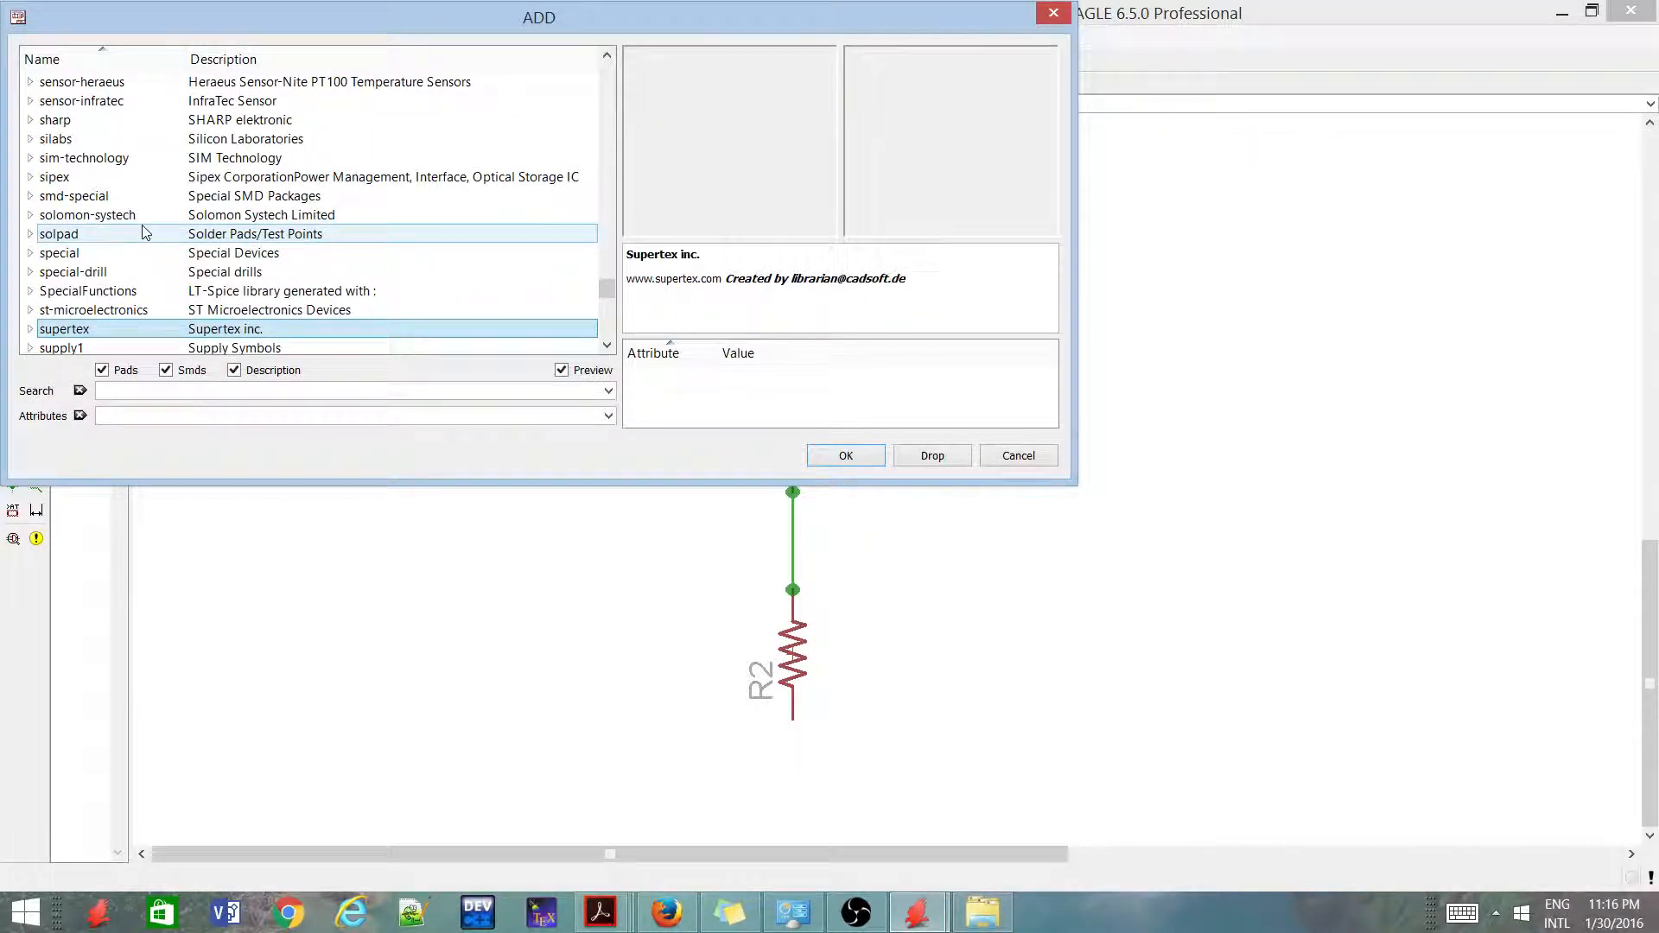
type("sup")
scroll(142, 234, "down", 2)
left_click(30, 235)
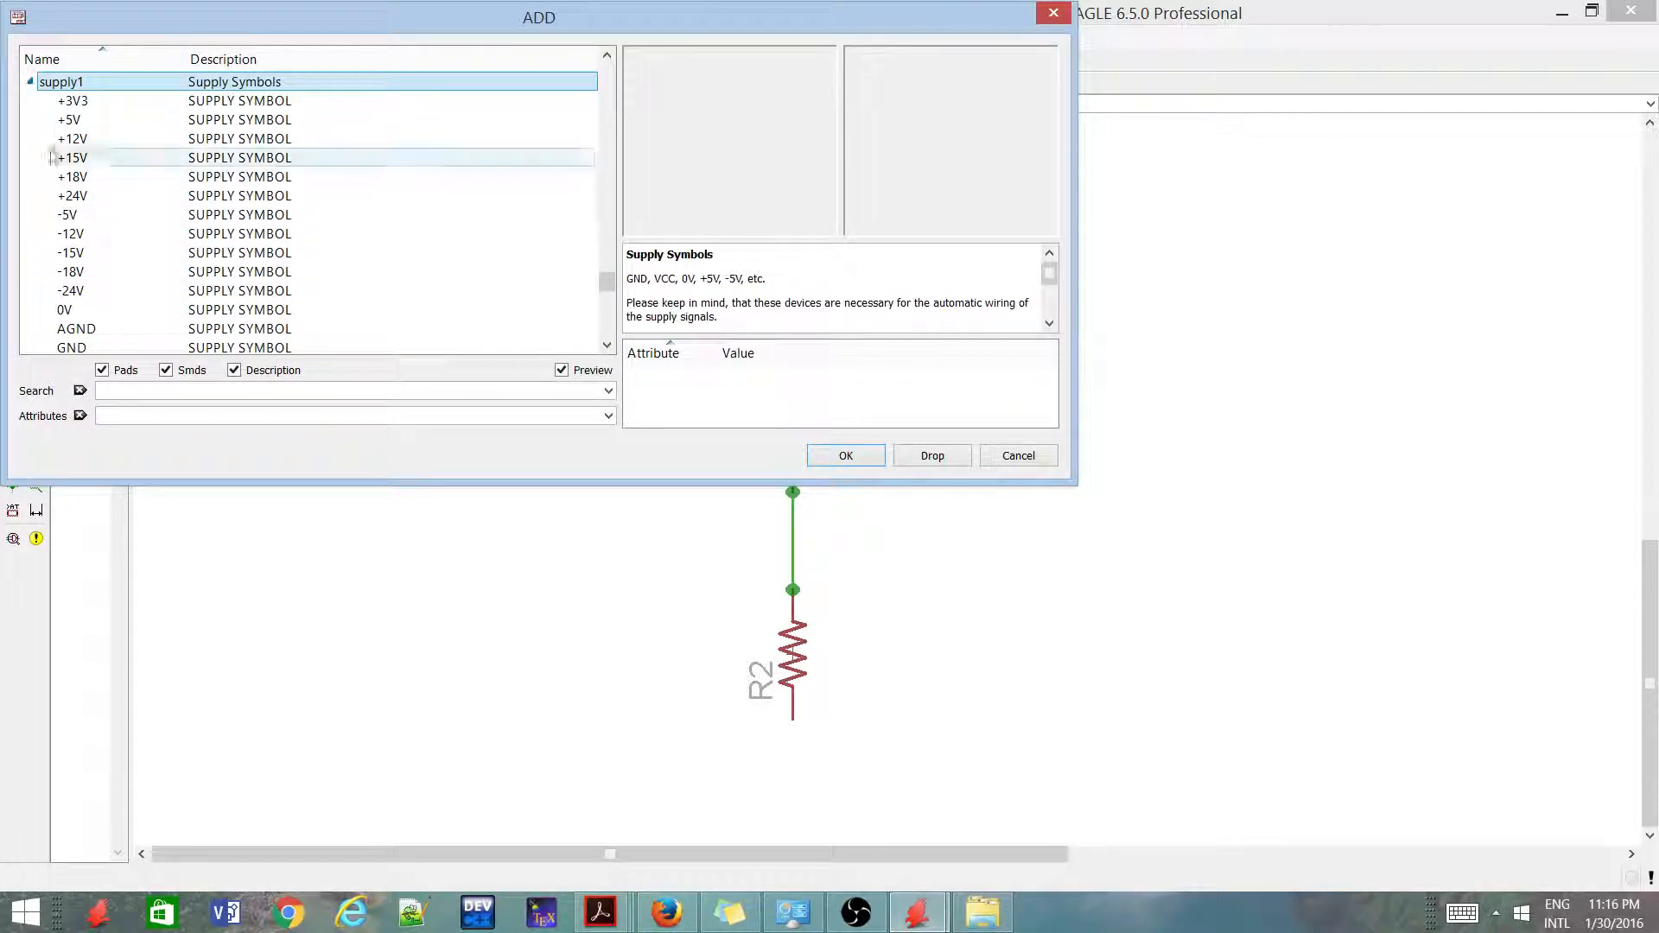
Place a +5V supply symbol from supply1 just above R1, in line with its upper pin
double_click(102, 120)
scroll(761, 285, "up", 2)
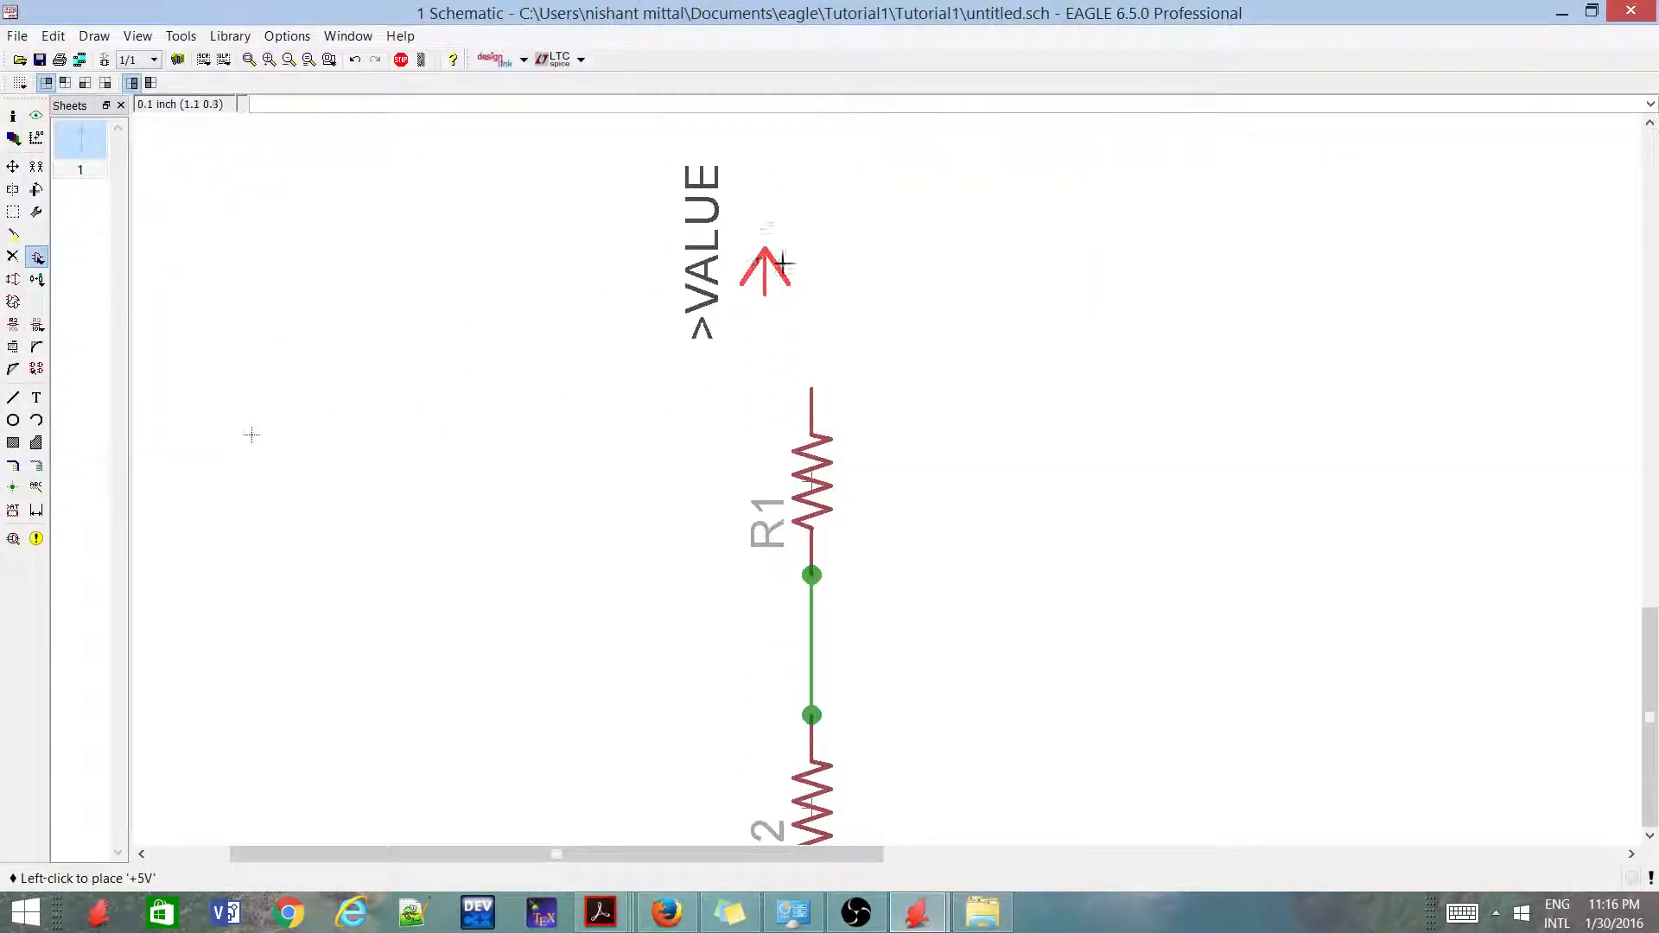
left_click(798, 254)
scroll(734, 344, "down", 5)
key("Escape")
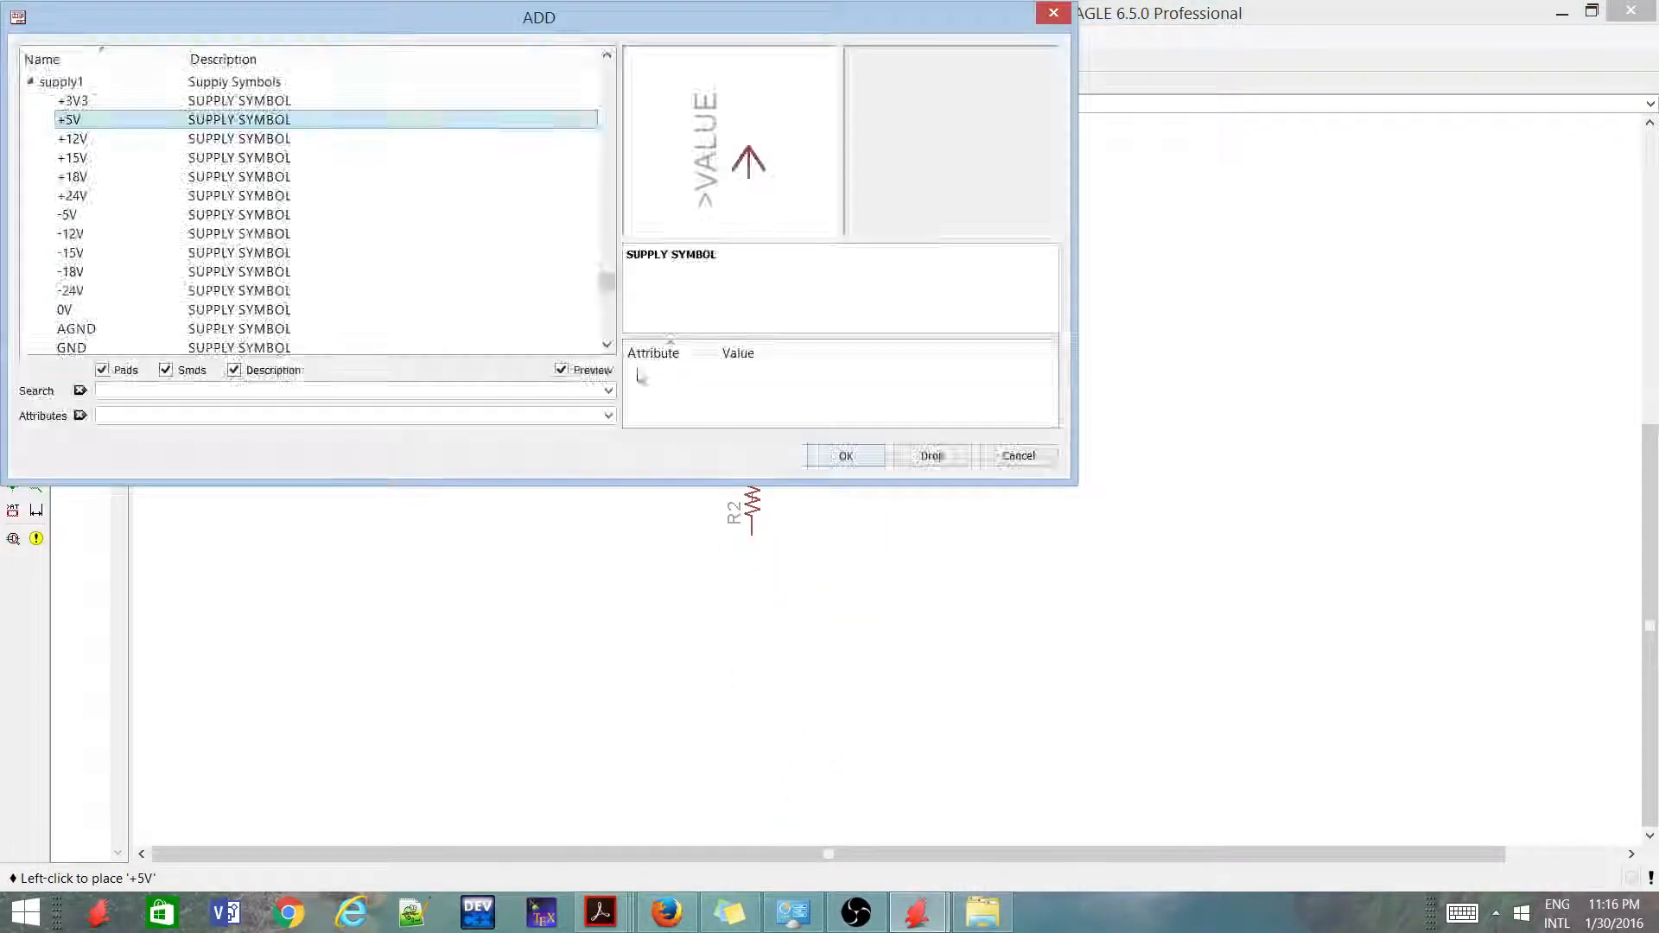
Place a GND symbol from supply1 just below R2, in line with its lower pin, and end the Add command
left_click(229, 348)
left_click(229, 348)
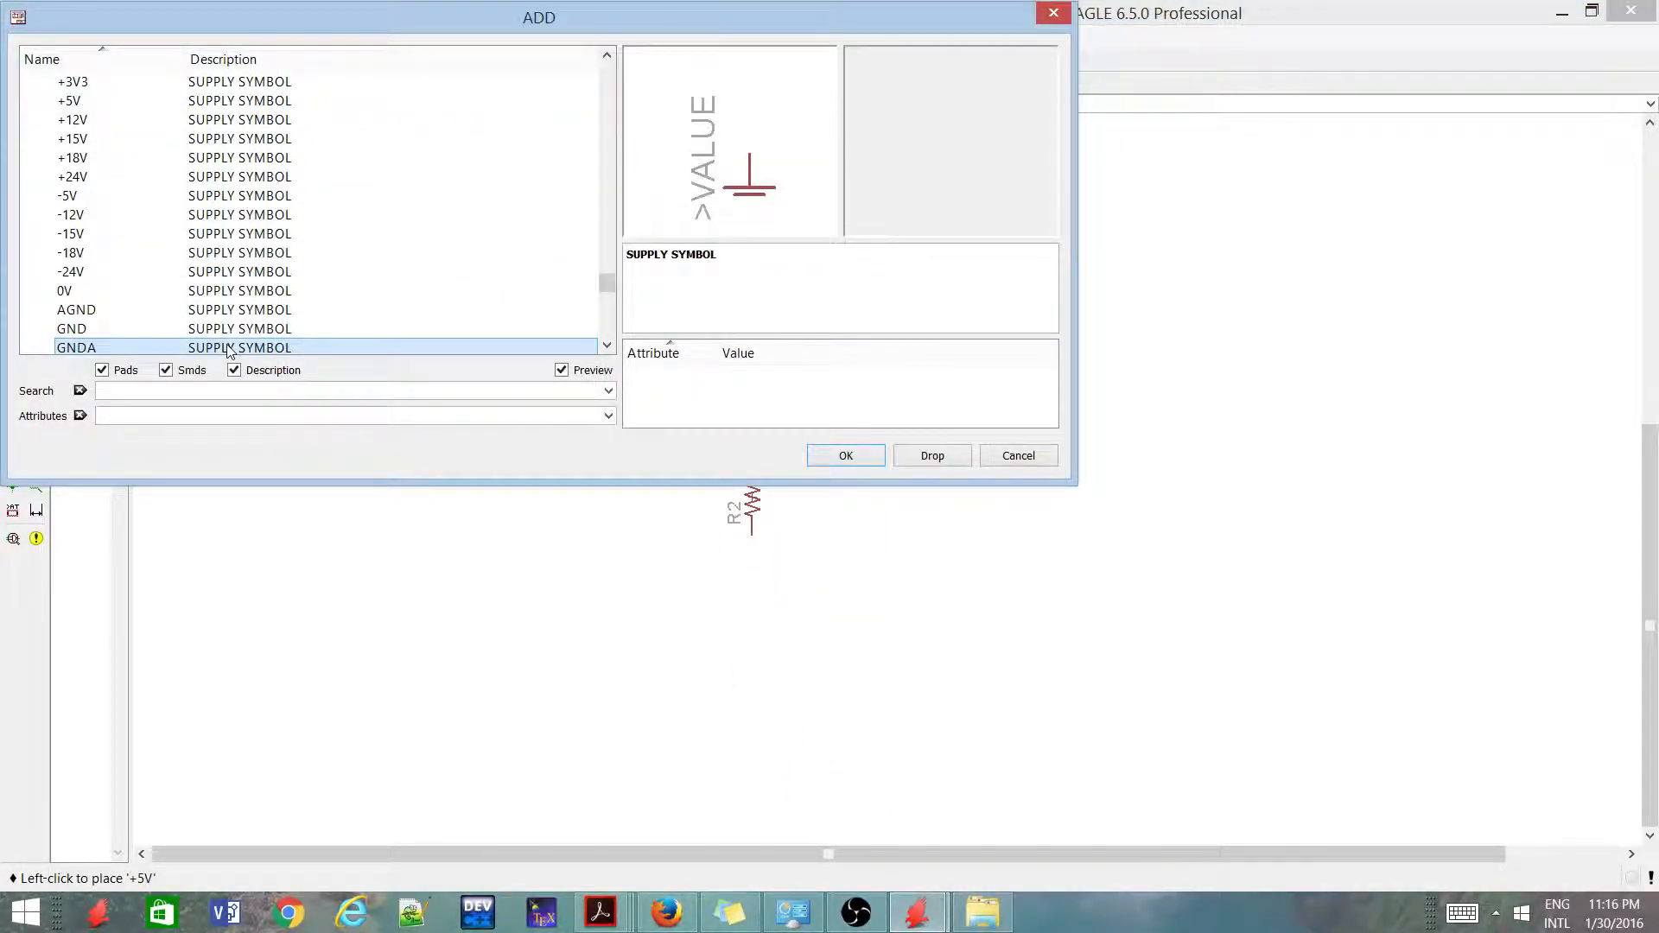
left_click(229, 310)
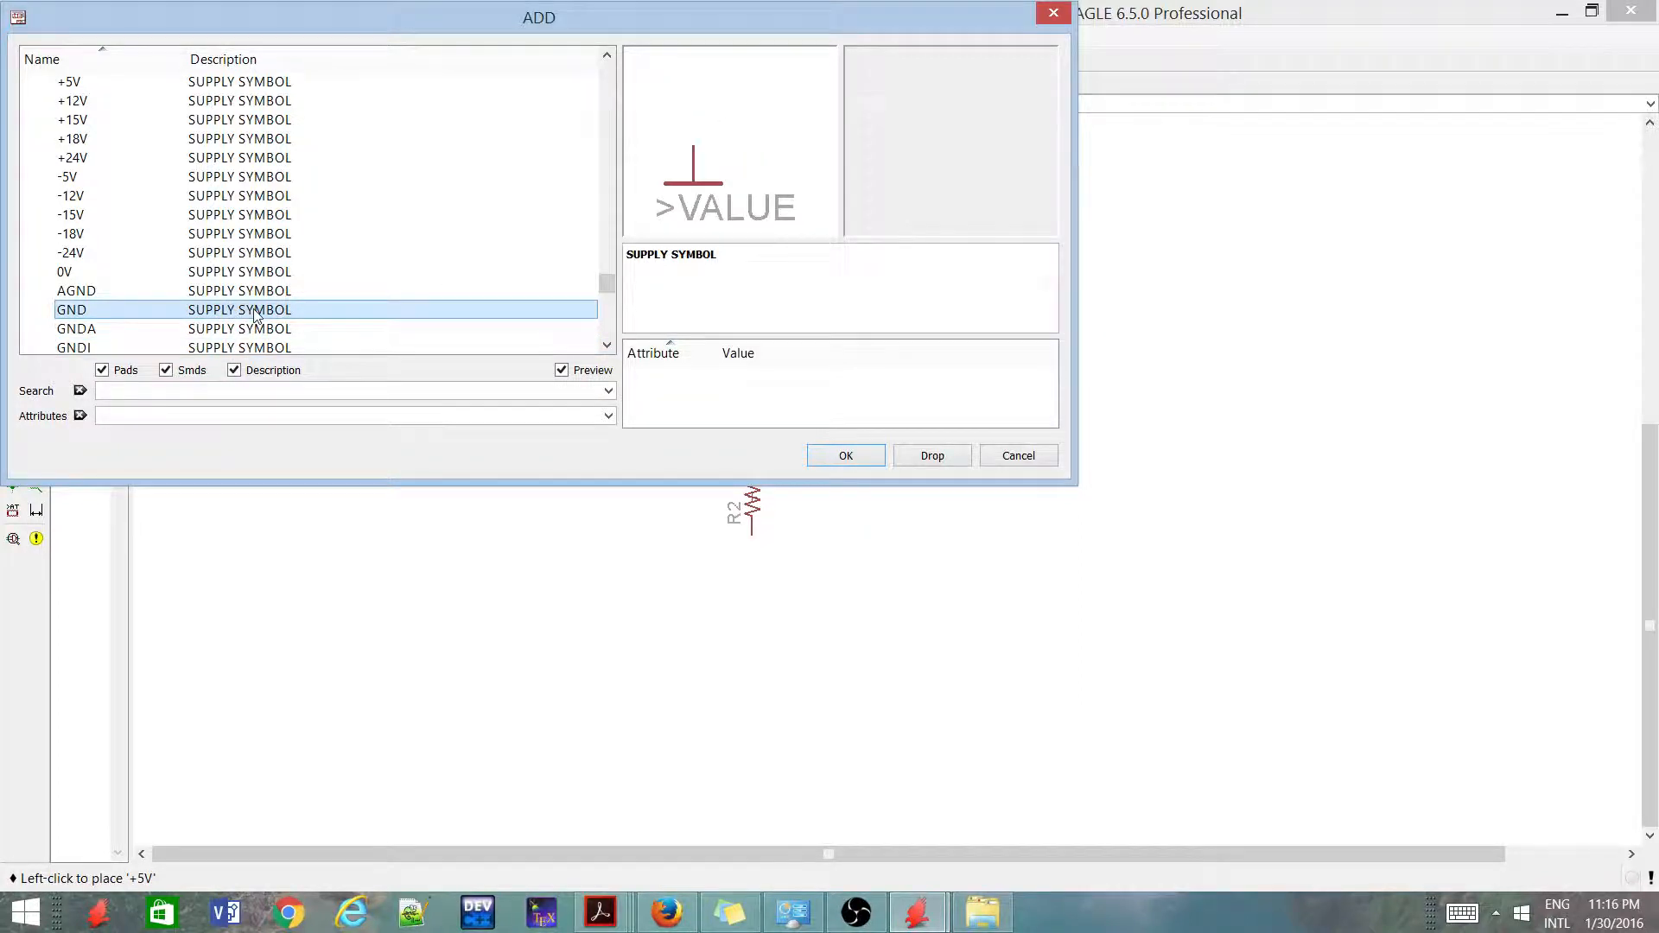
double_click(254, 312)
scroll(778, 580, "up", 2)
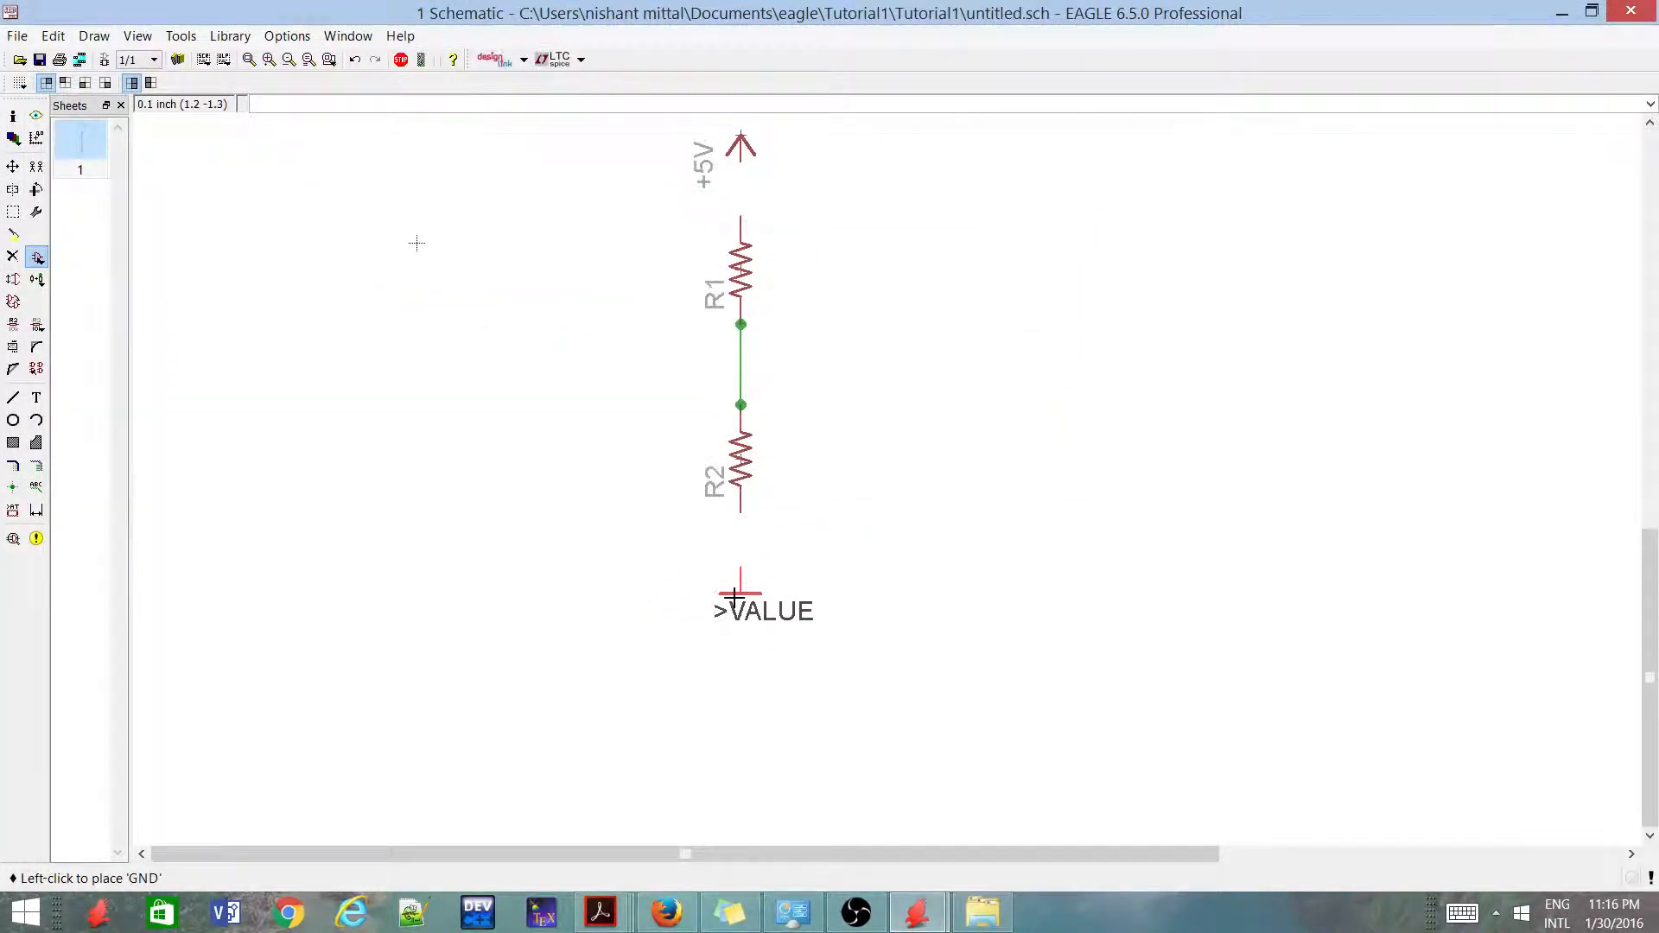
left_click(726, 593)
scroll(722, 605, "down", 3)
key("Escape")
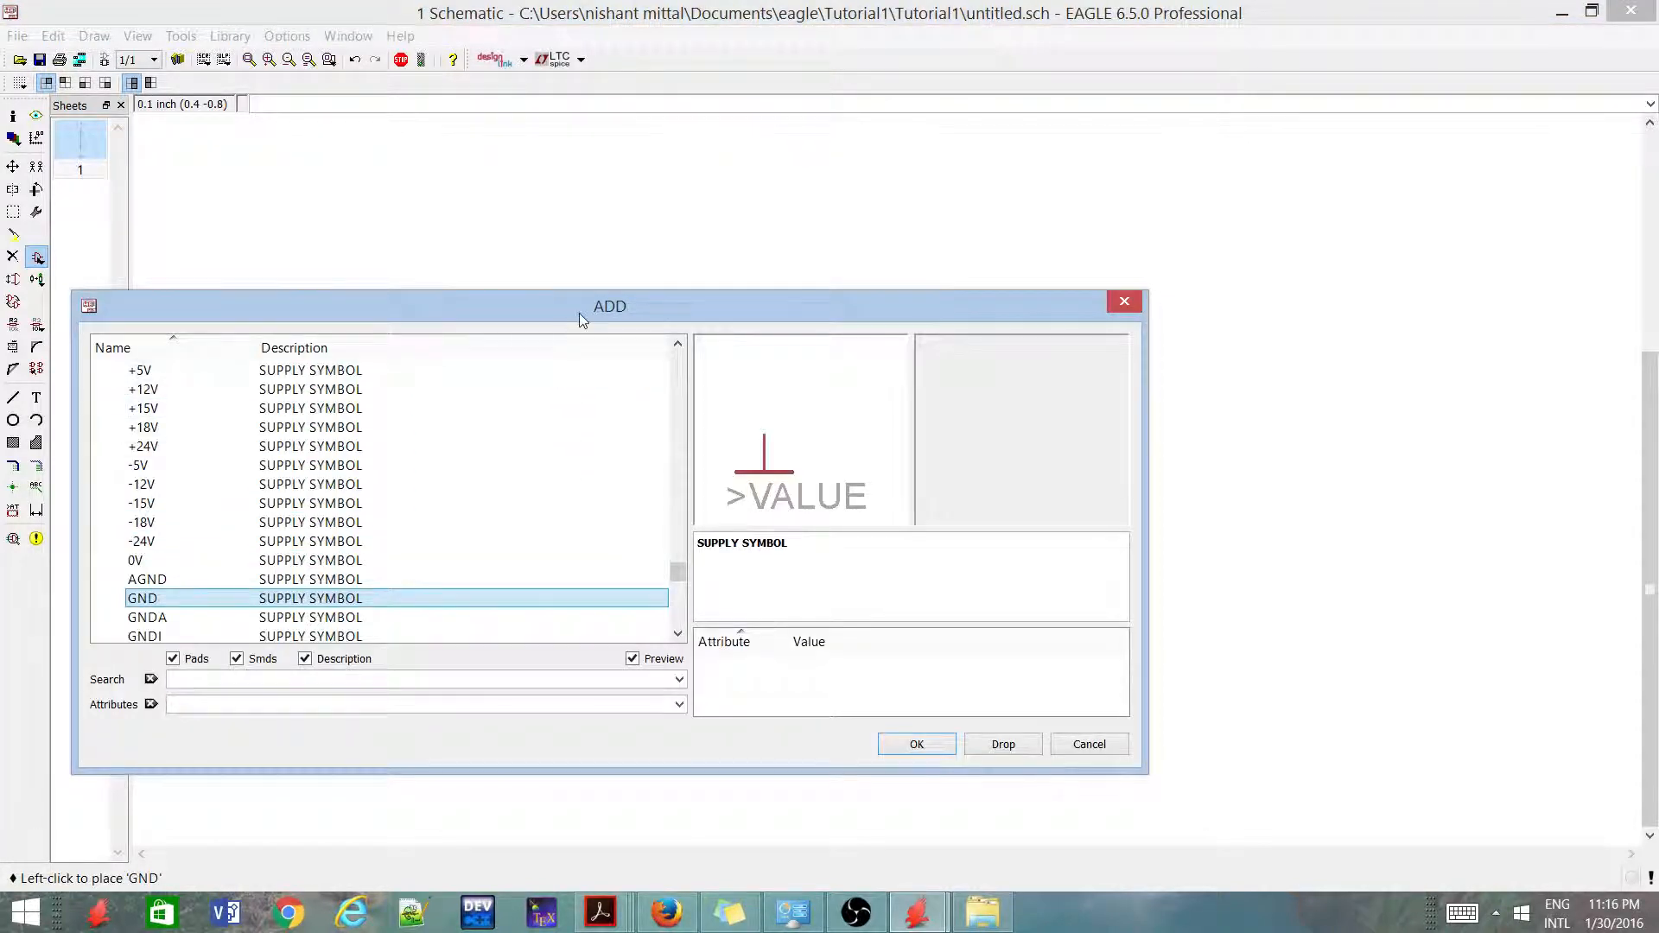
left_click_drag(579, 312, 563, 208)
key("Escape")
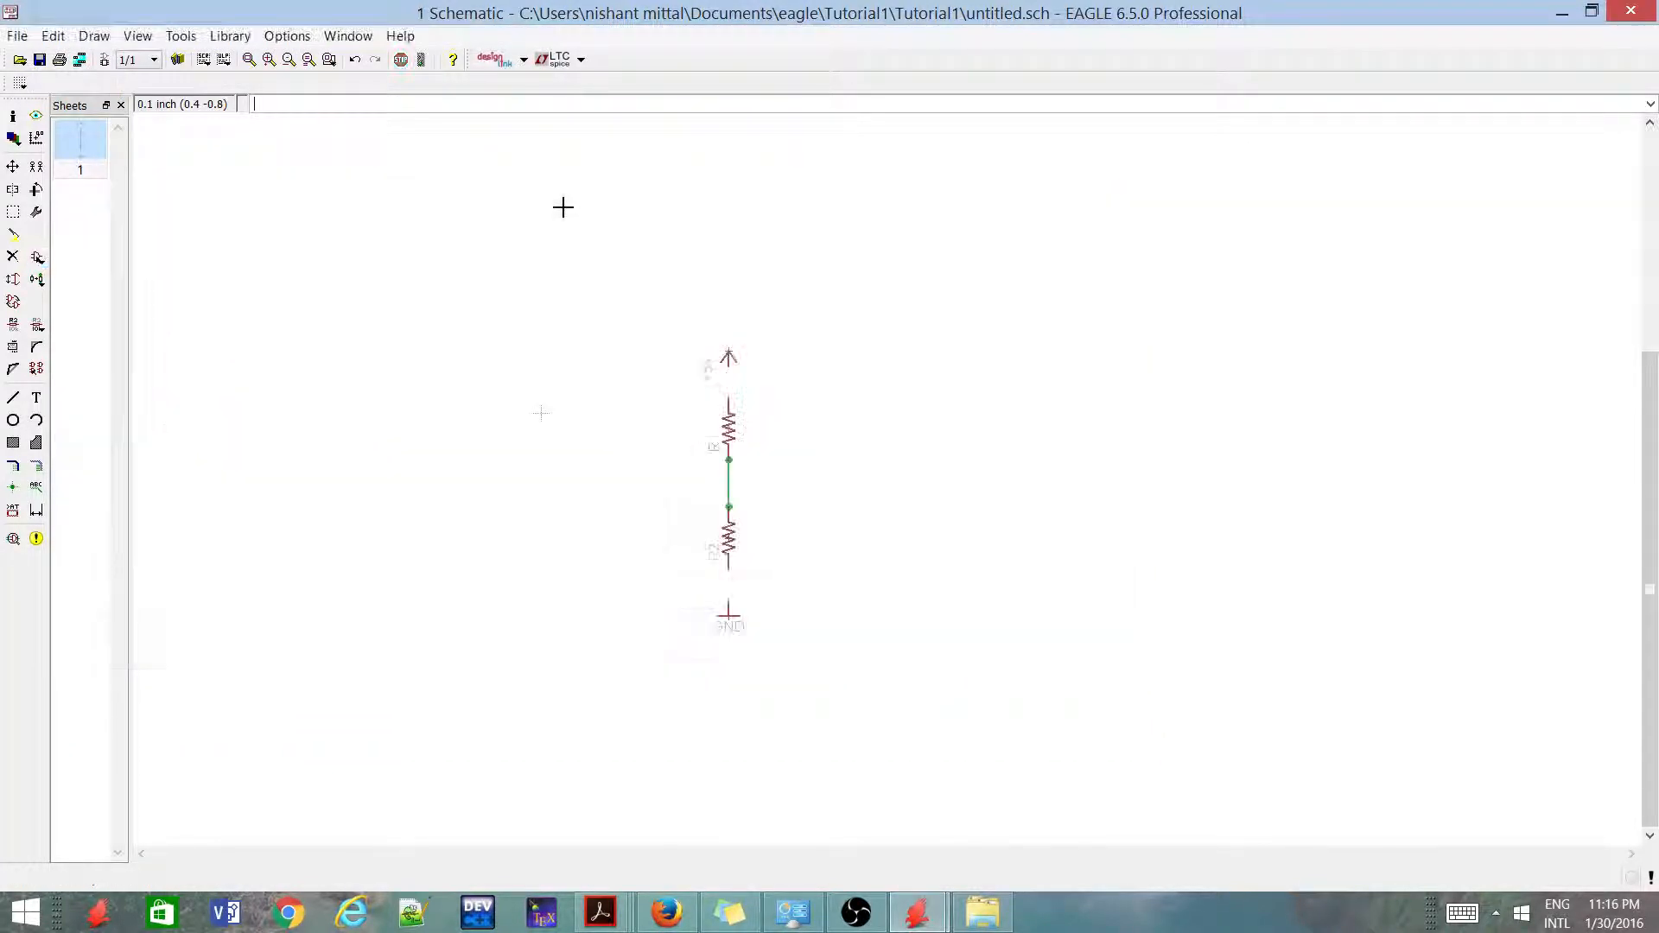
Draw a straight wire on the 91 Nets layer from the +5V symbol's pin to R1's upper pin
scroll(740, 297, "up", 2)
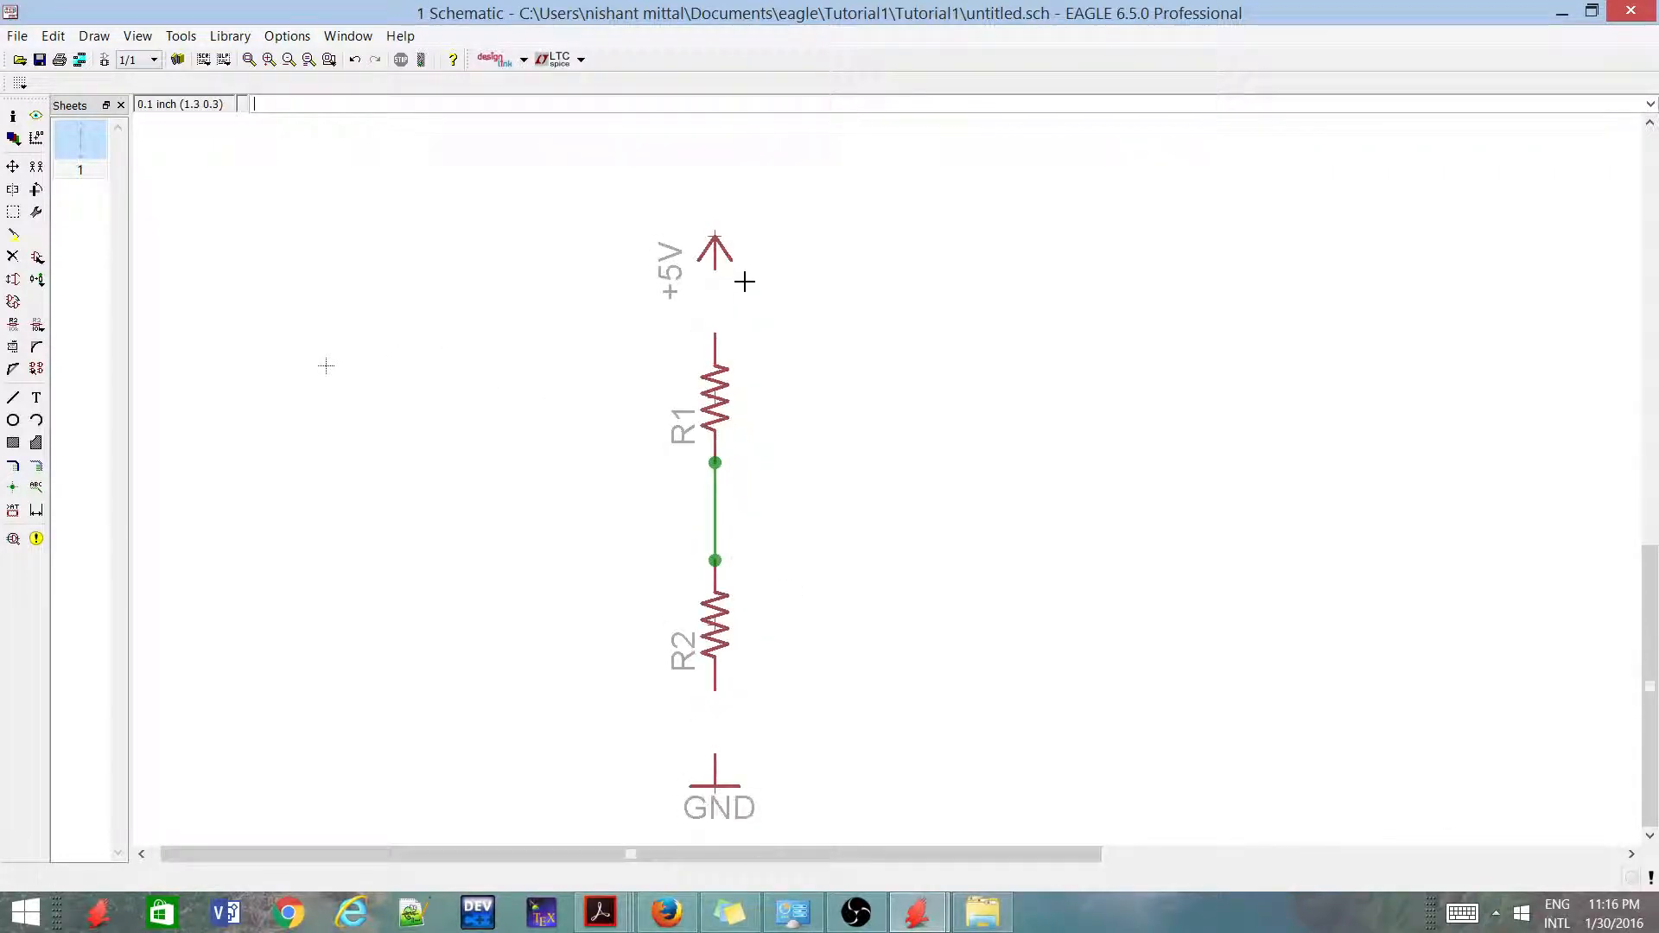
left_click(13, 397)
scroll(683, 260, "up", 1)
left_click(728, 268)
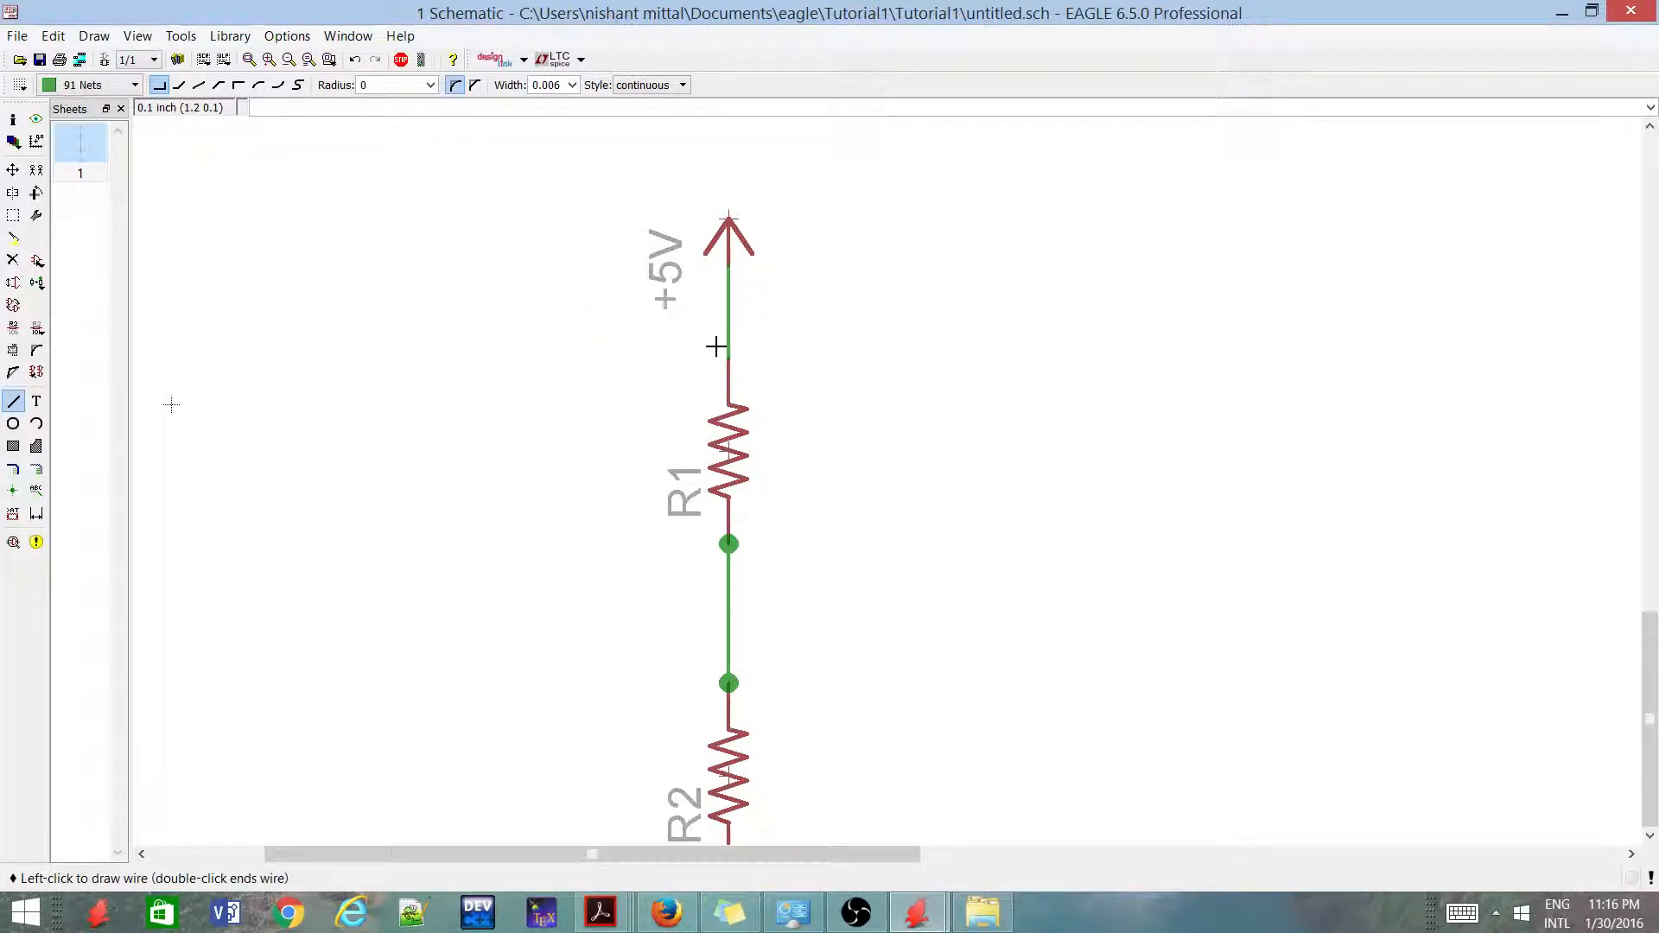
left_click(714, 347)
double_click(727, 351)
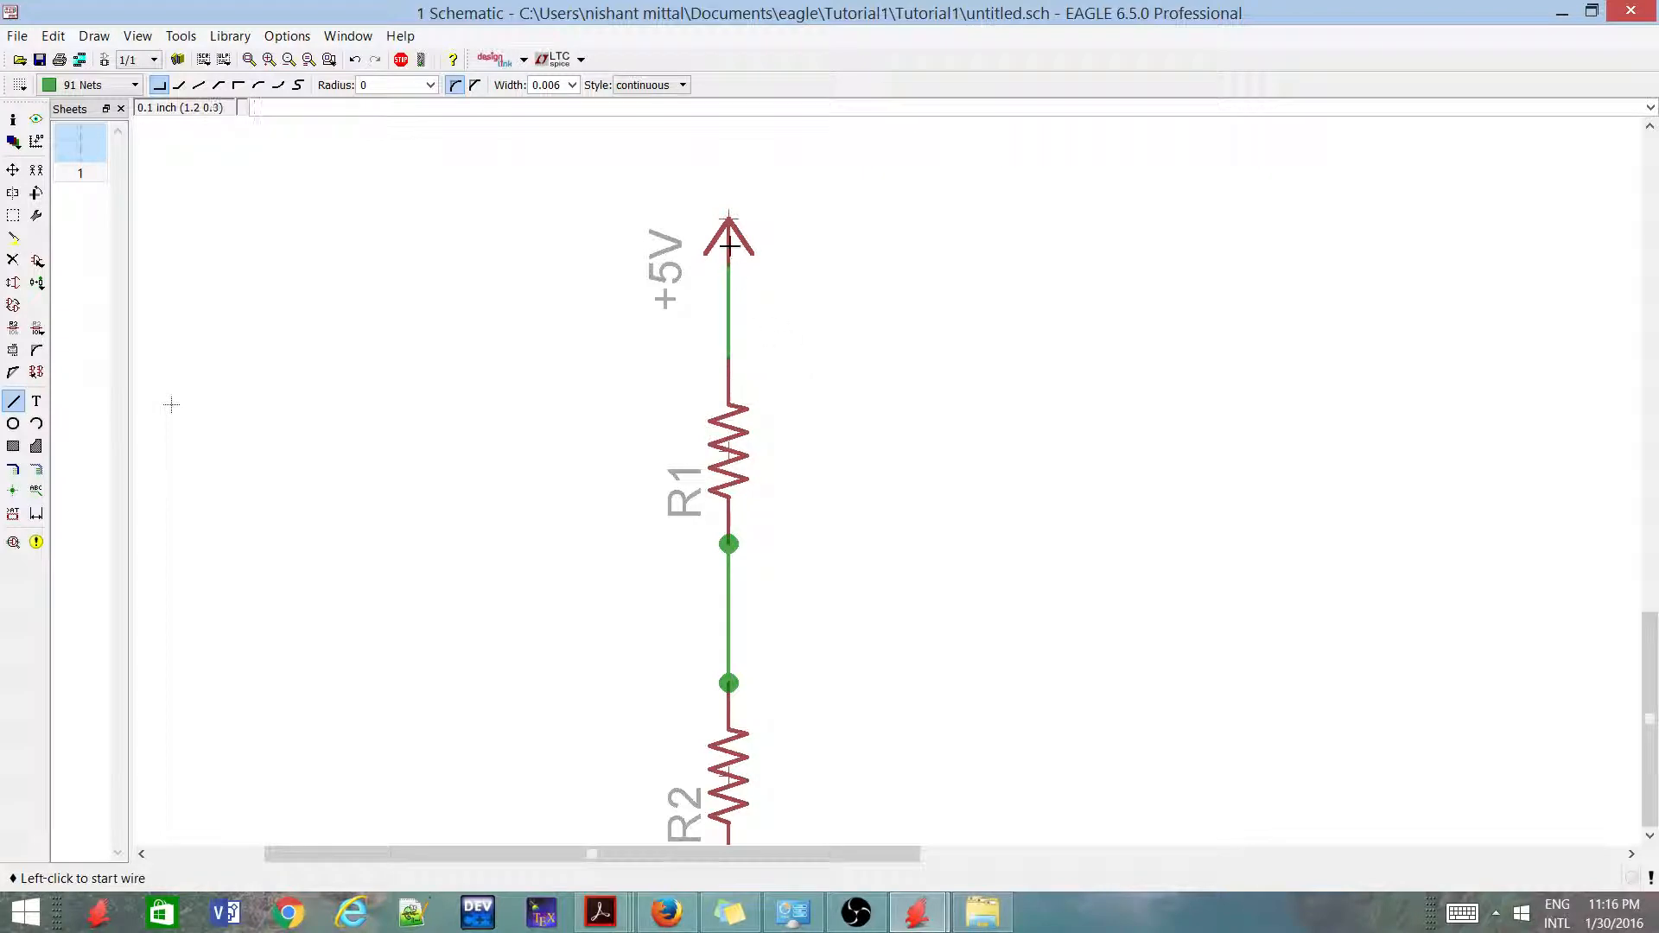
Draw a straight wire on the 91 Nets layer from R2's lower pin to the GND symbol's pin and end it there
scroll(728, 246, "down", 1)
scroll(730, 346, "up", 1)
scroll(731, 346, "down", 3)
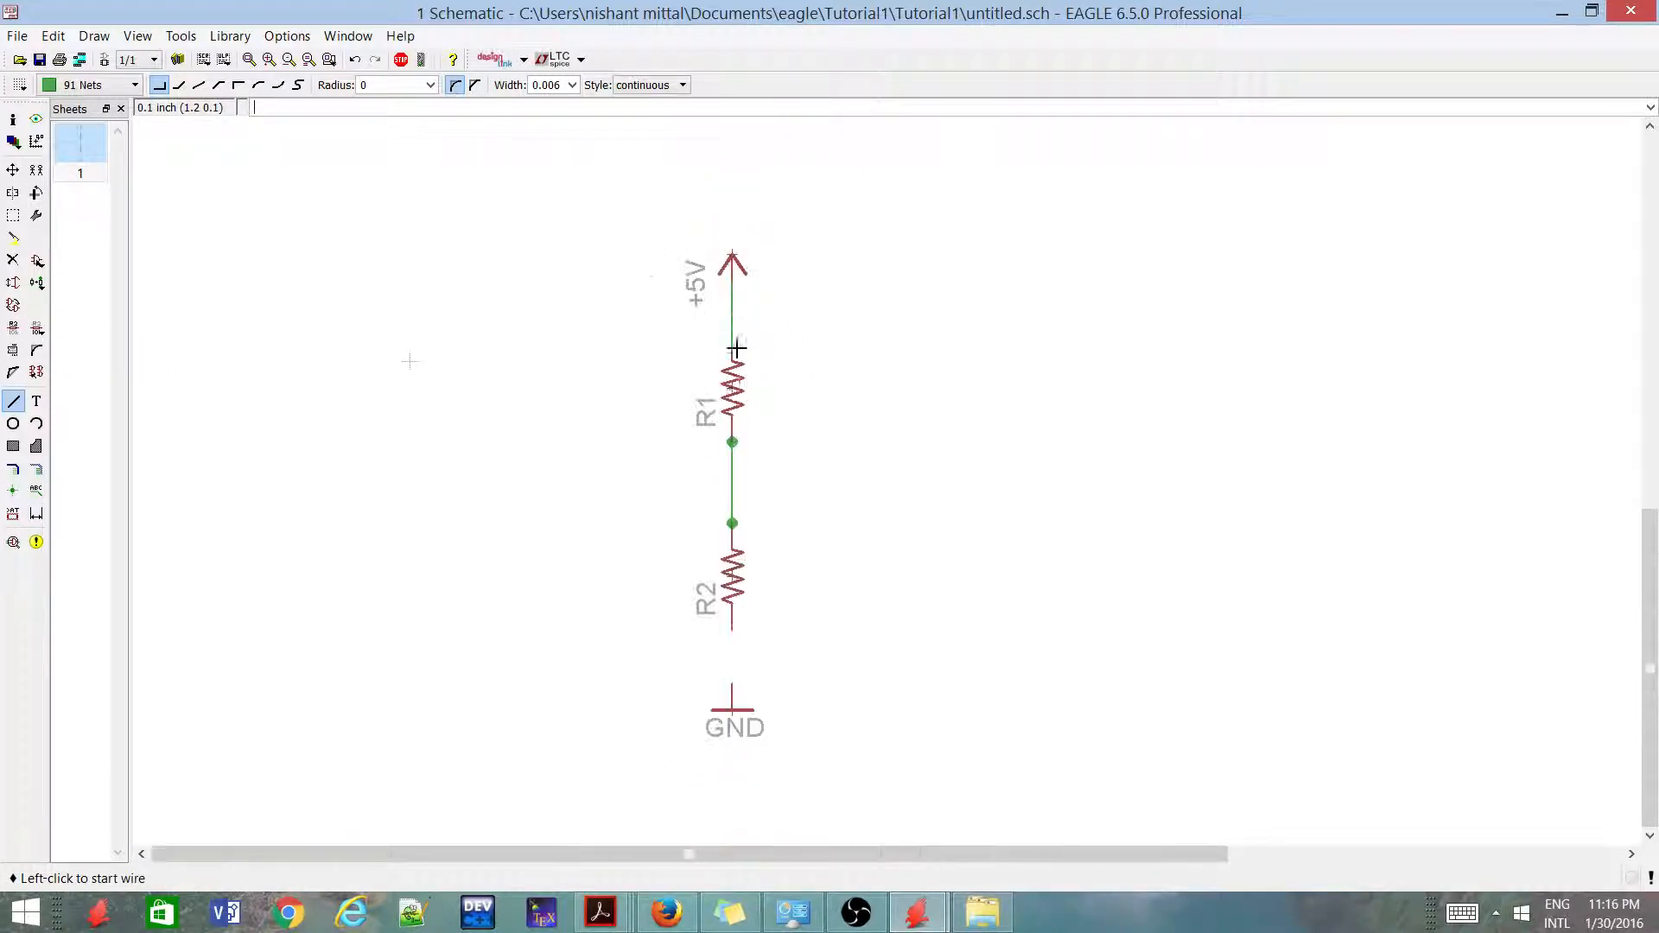
scroll(717, 692, "up", 1)
scroll(752, 662, "up", 2)
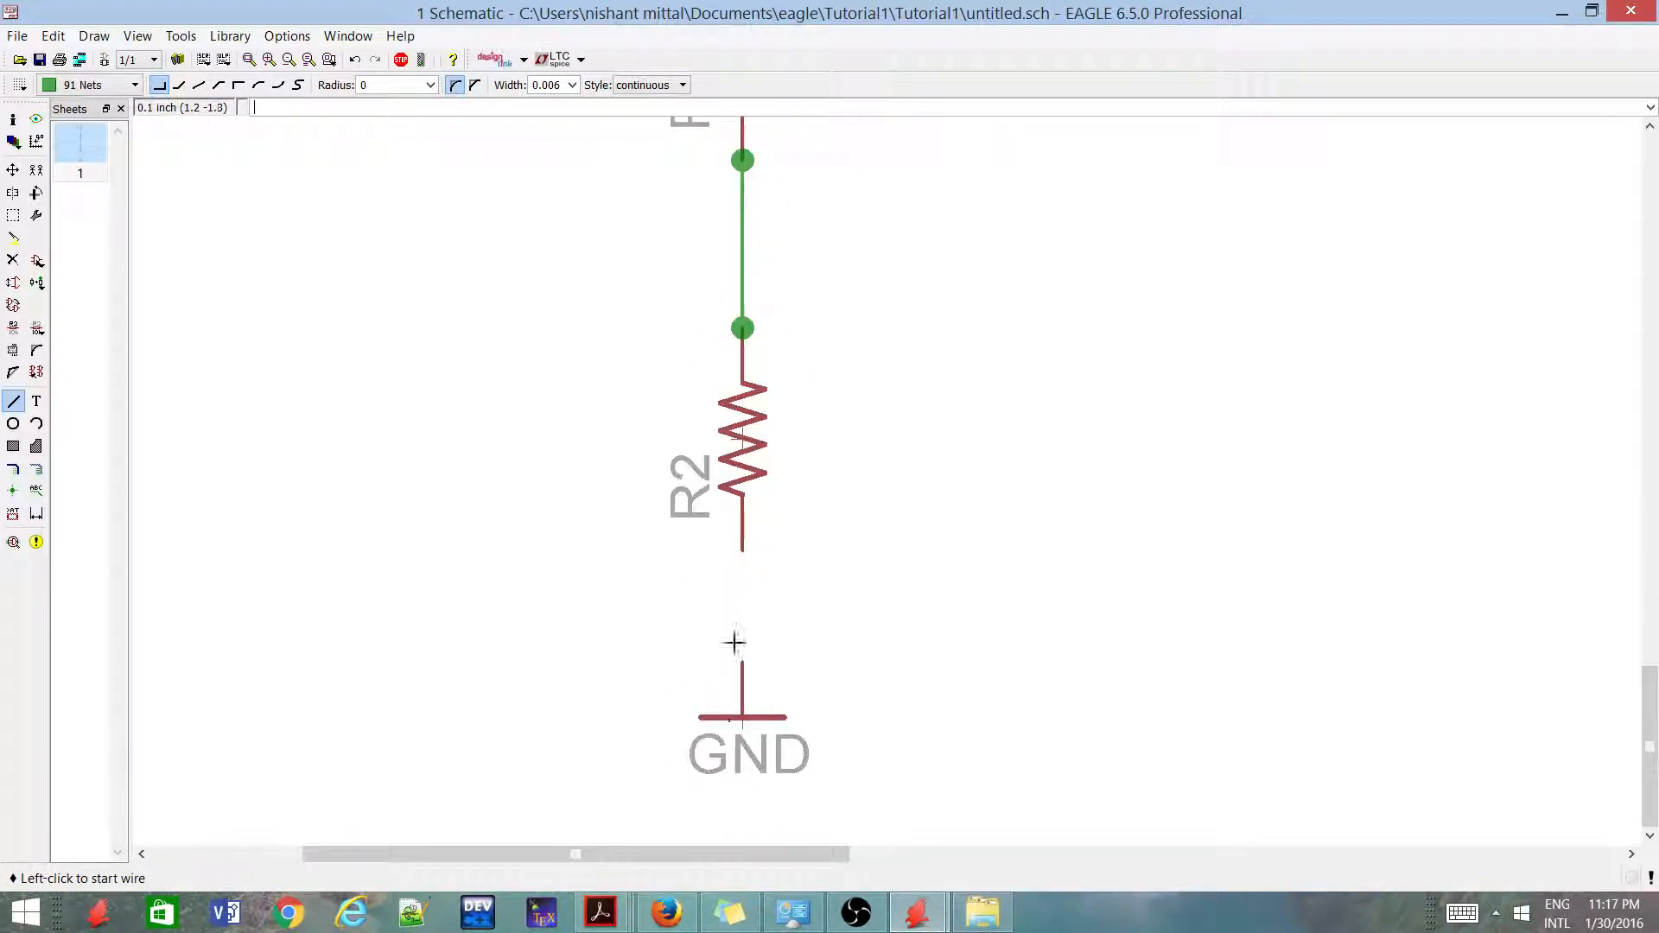
left_click(742, 550)
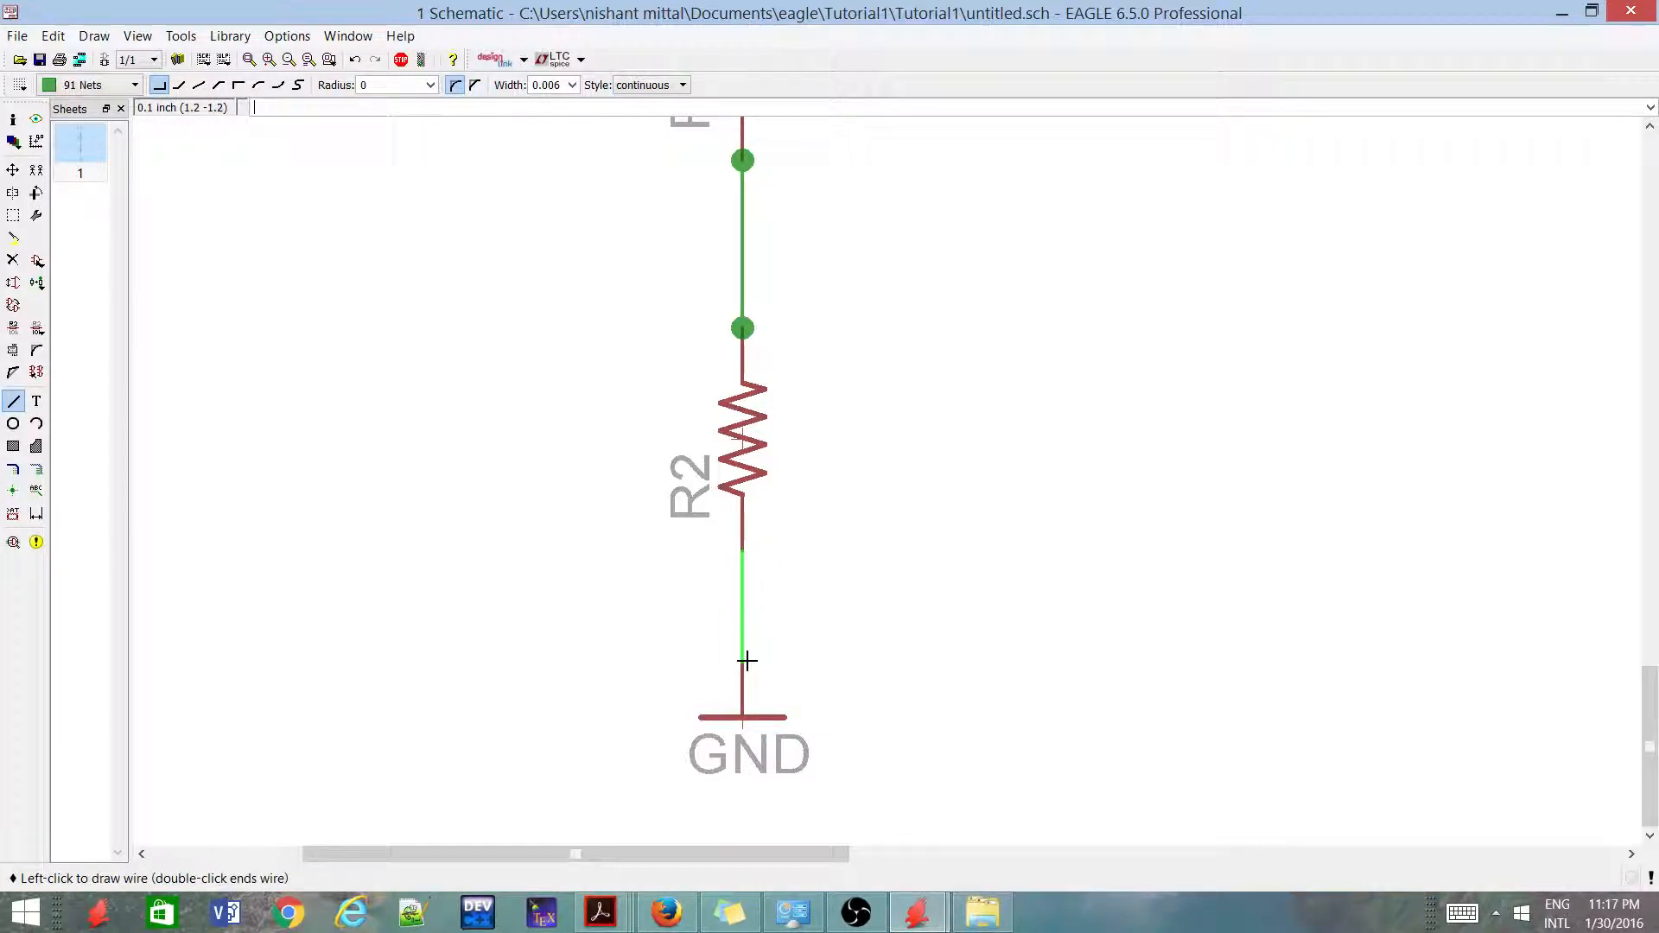
left_click(743, 656)
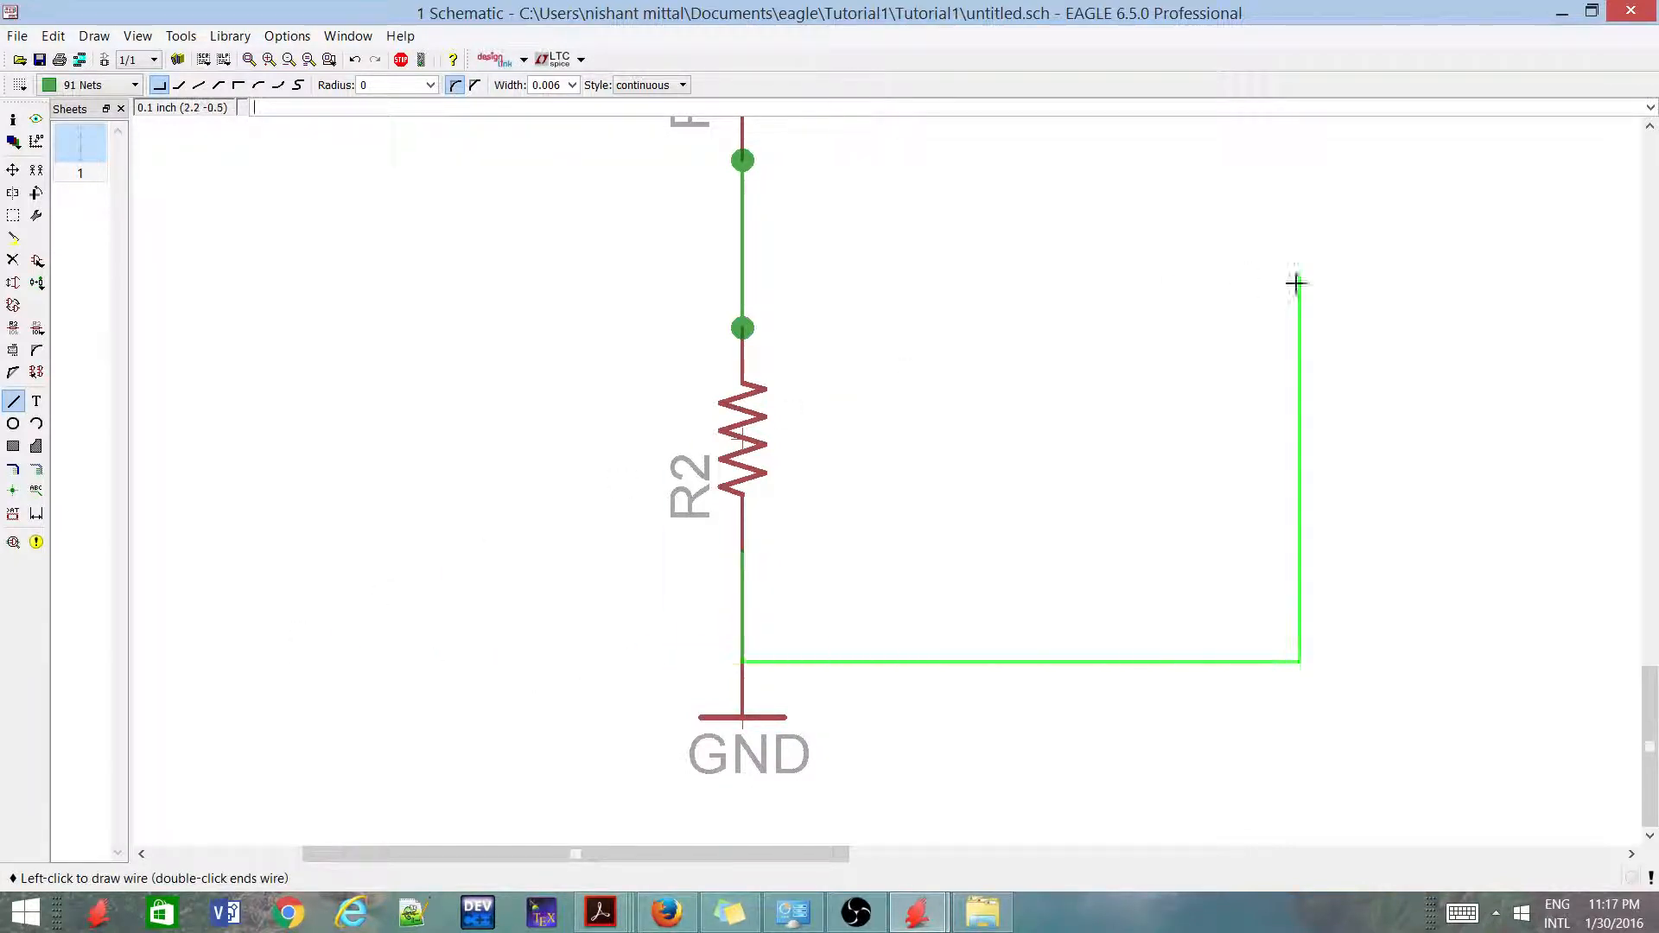
scroll(725, 619, "up", 1)
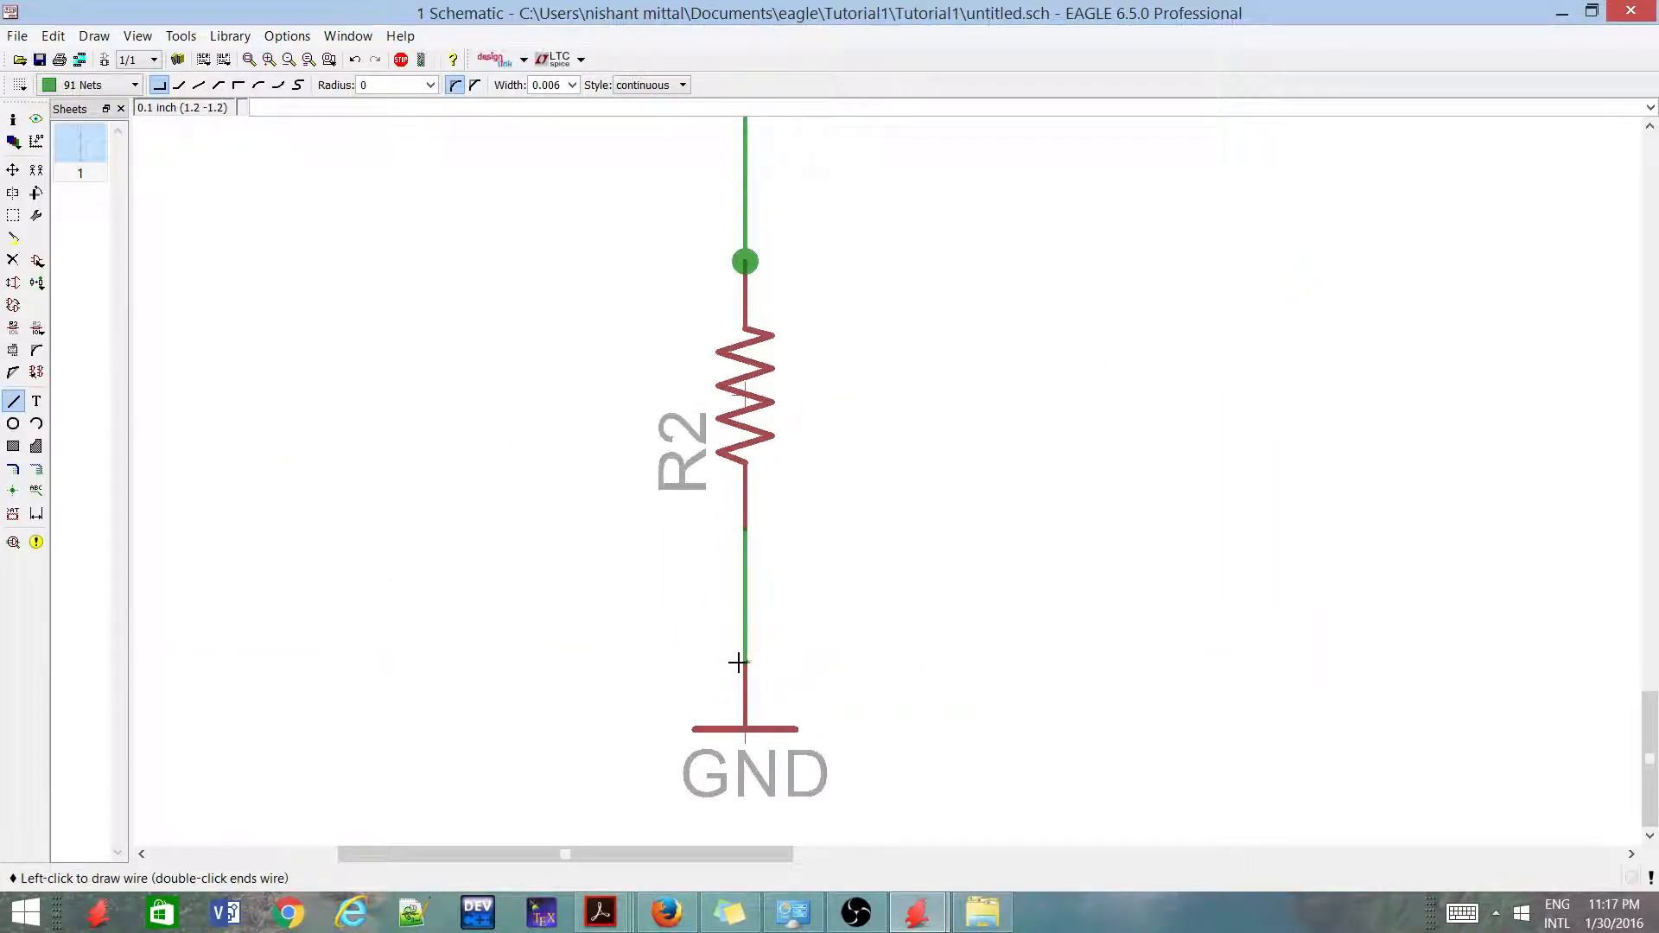
left_click(744, 659)
left_click(744, 659)
left_click(737, 659)
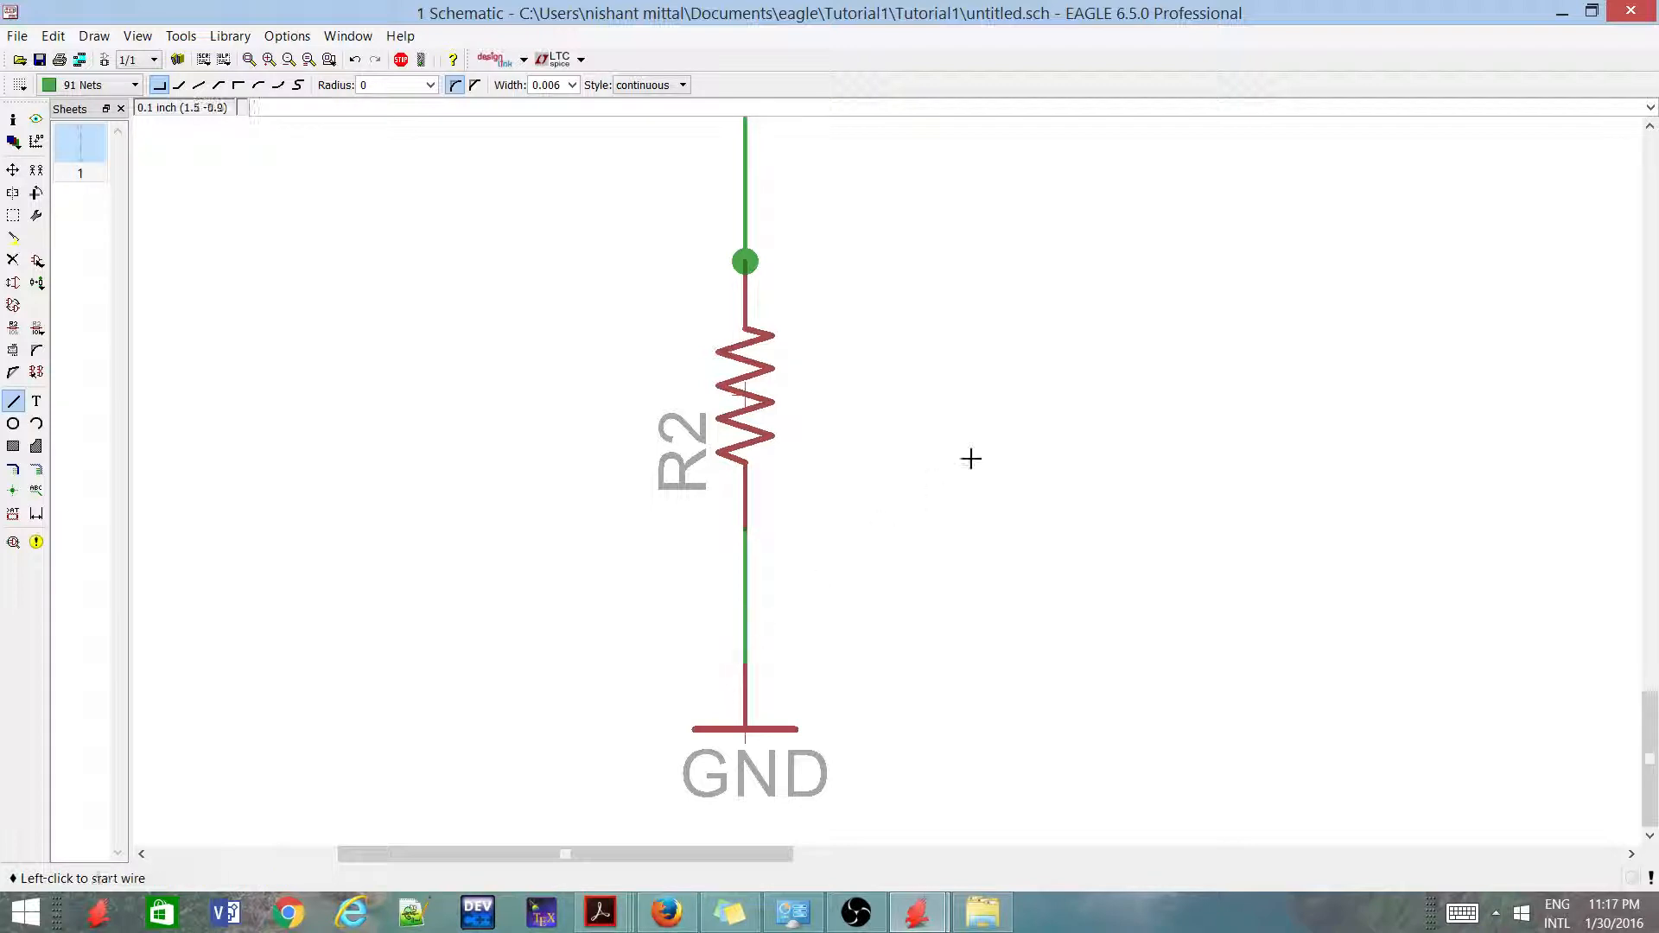
Place junctions at both ends of the wire between +5V and R1 and of the wire between R2 and GND
scroll(710, 562, "down", 7)
scroll(710, 342, "up", 2)
scroll(745, 265, "up", 1)
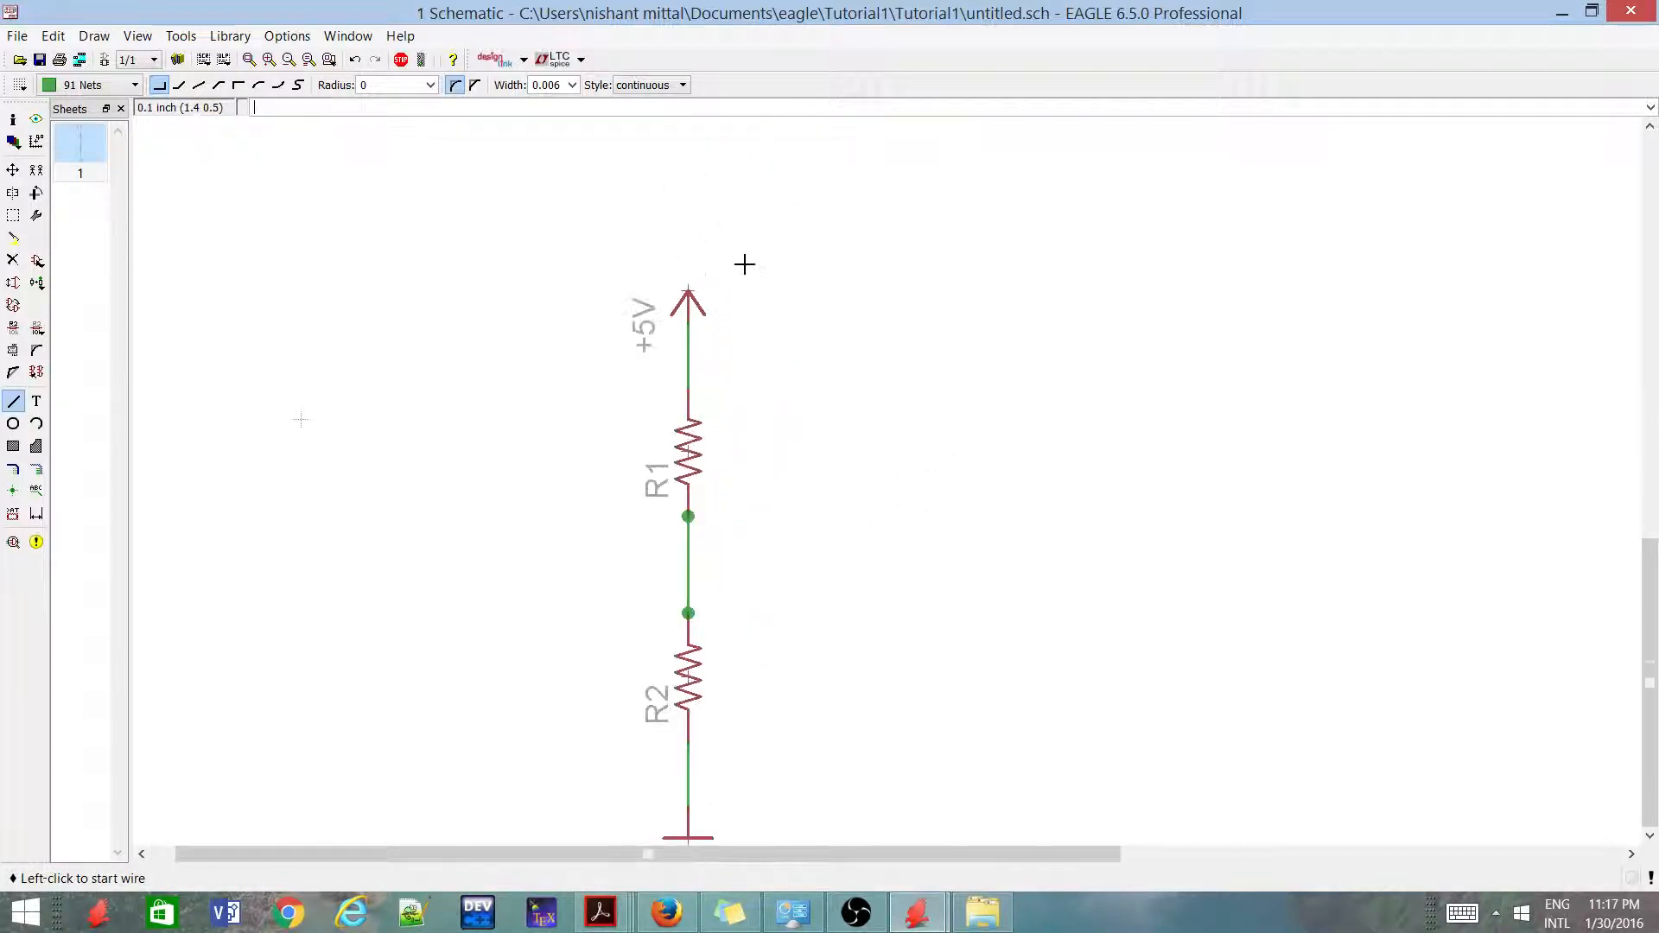
scroll(691, 345, "down", 1)
scroll(702, 262, "up", 4)
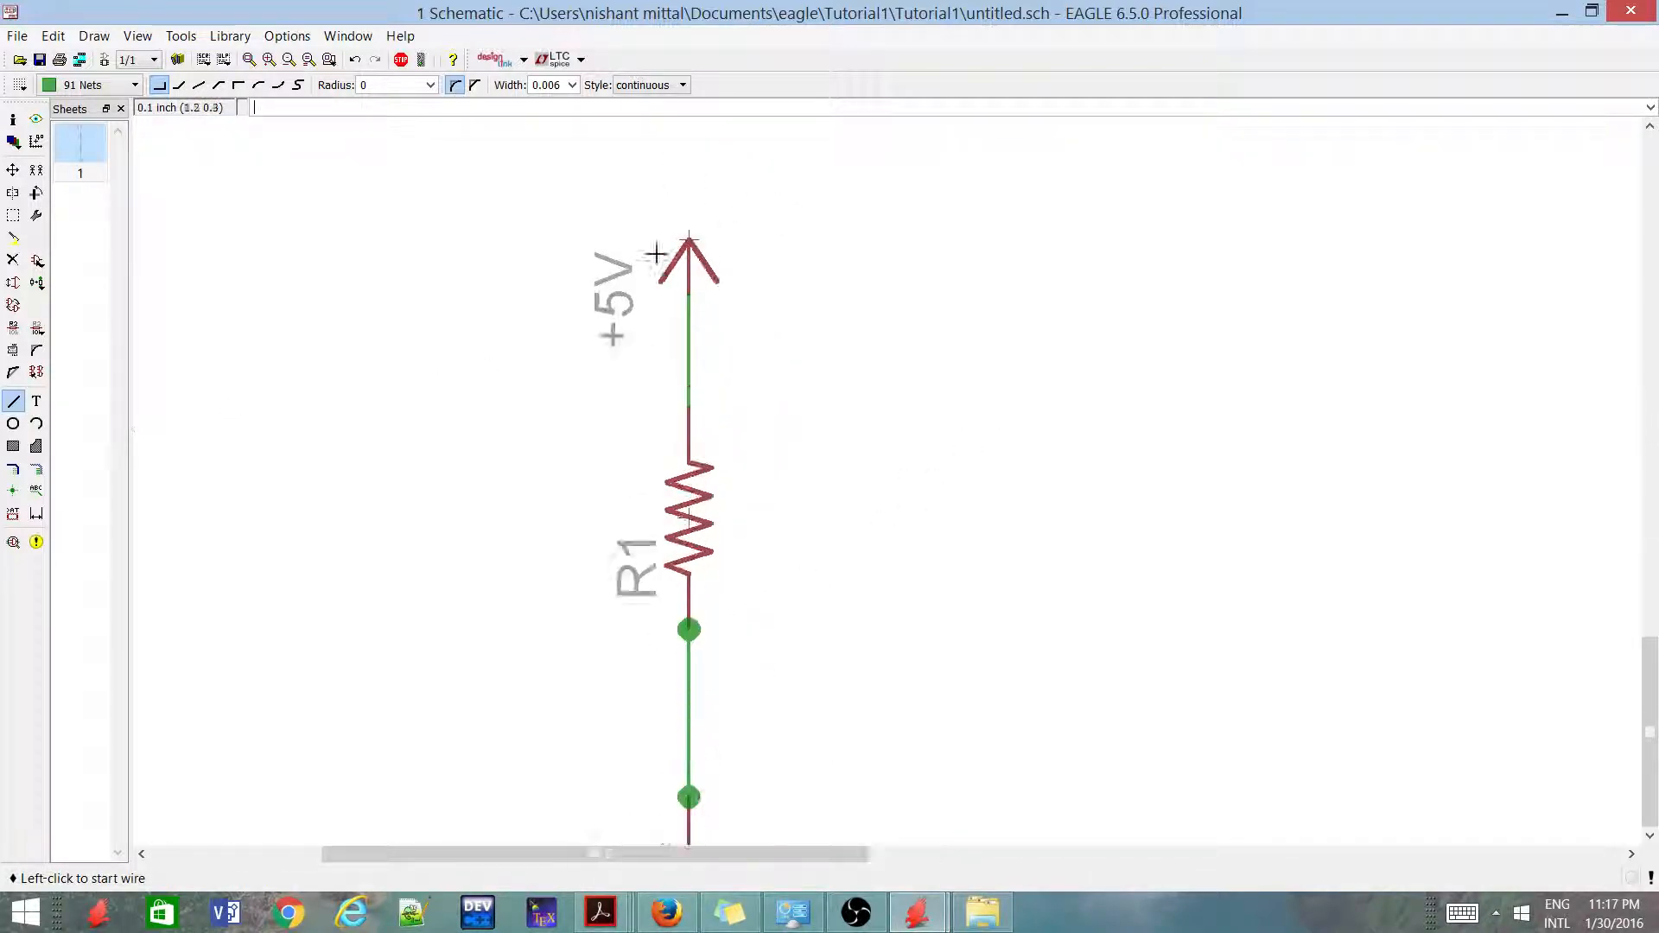
left_click(13, 490)
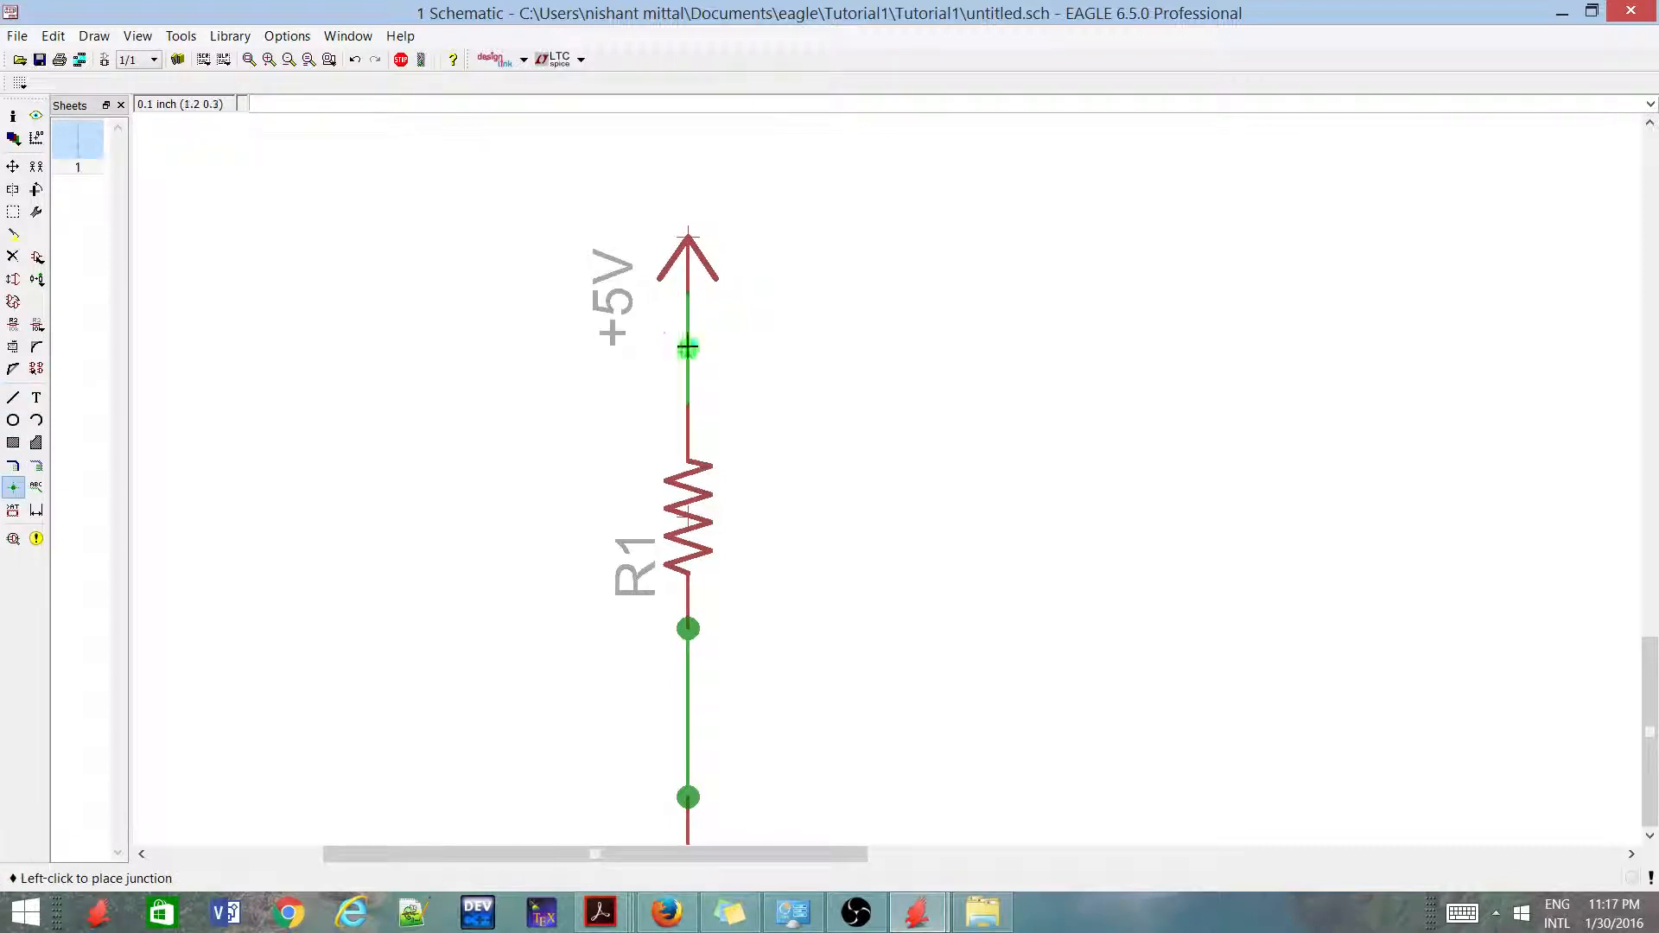
left_click(688, 296)
left_click(687, 393)
scroll(743, 250, "down", 1)
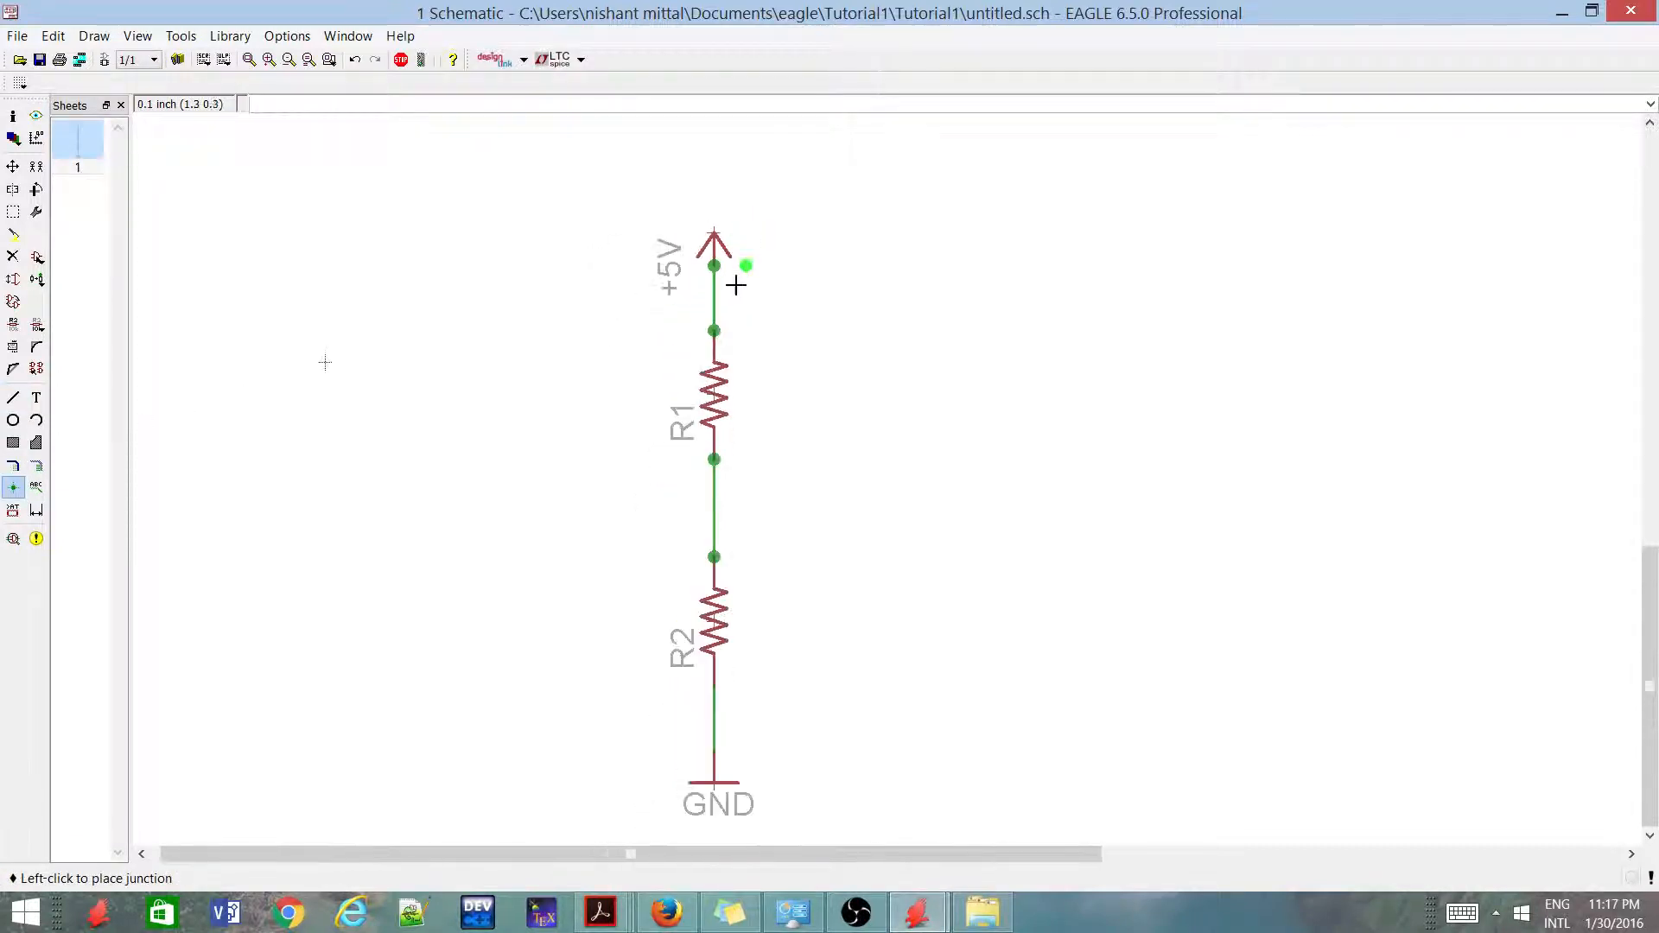
left_click(714, 684)
left_click(712, 763)
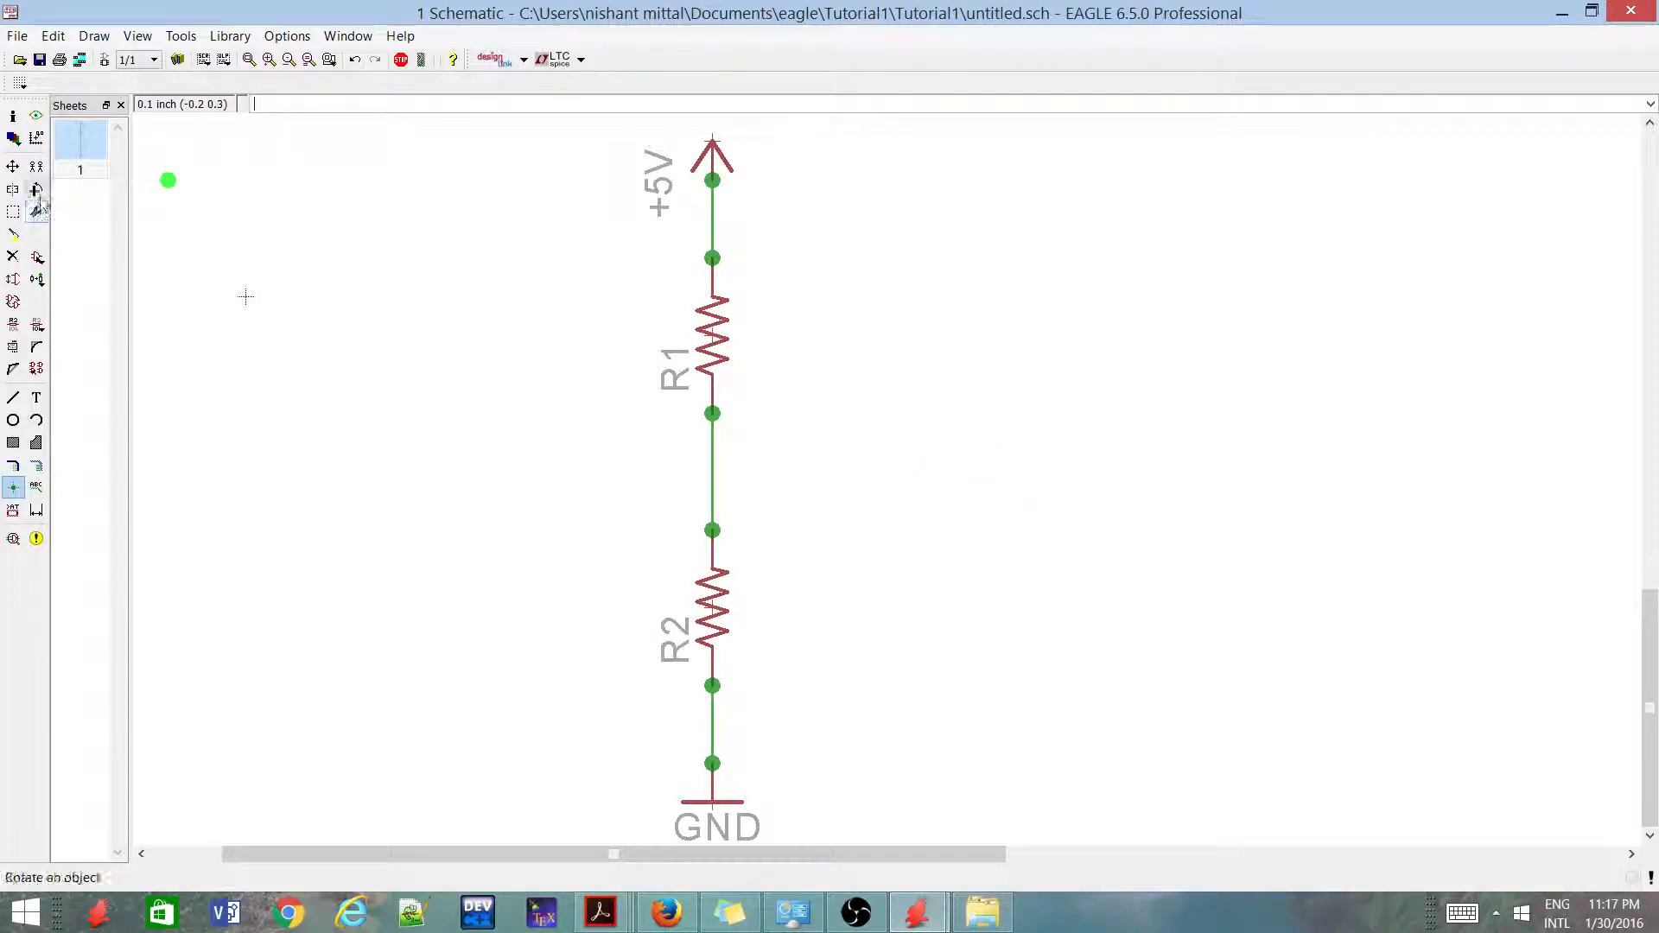
Choose the two-pin AMP quick connector M02 from the con-amp-quick library for adding to the schematic
left_click(37, 258)
scroll(147, 168, "up", 3)
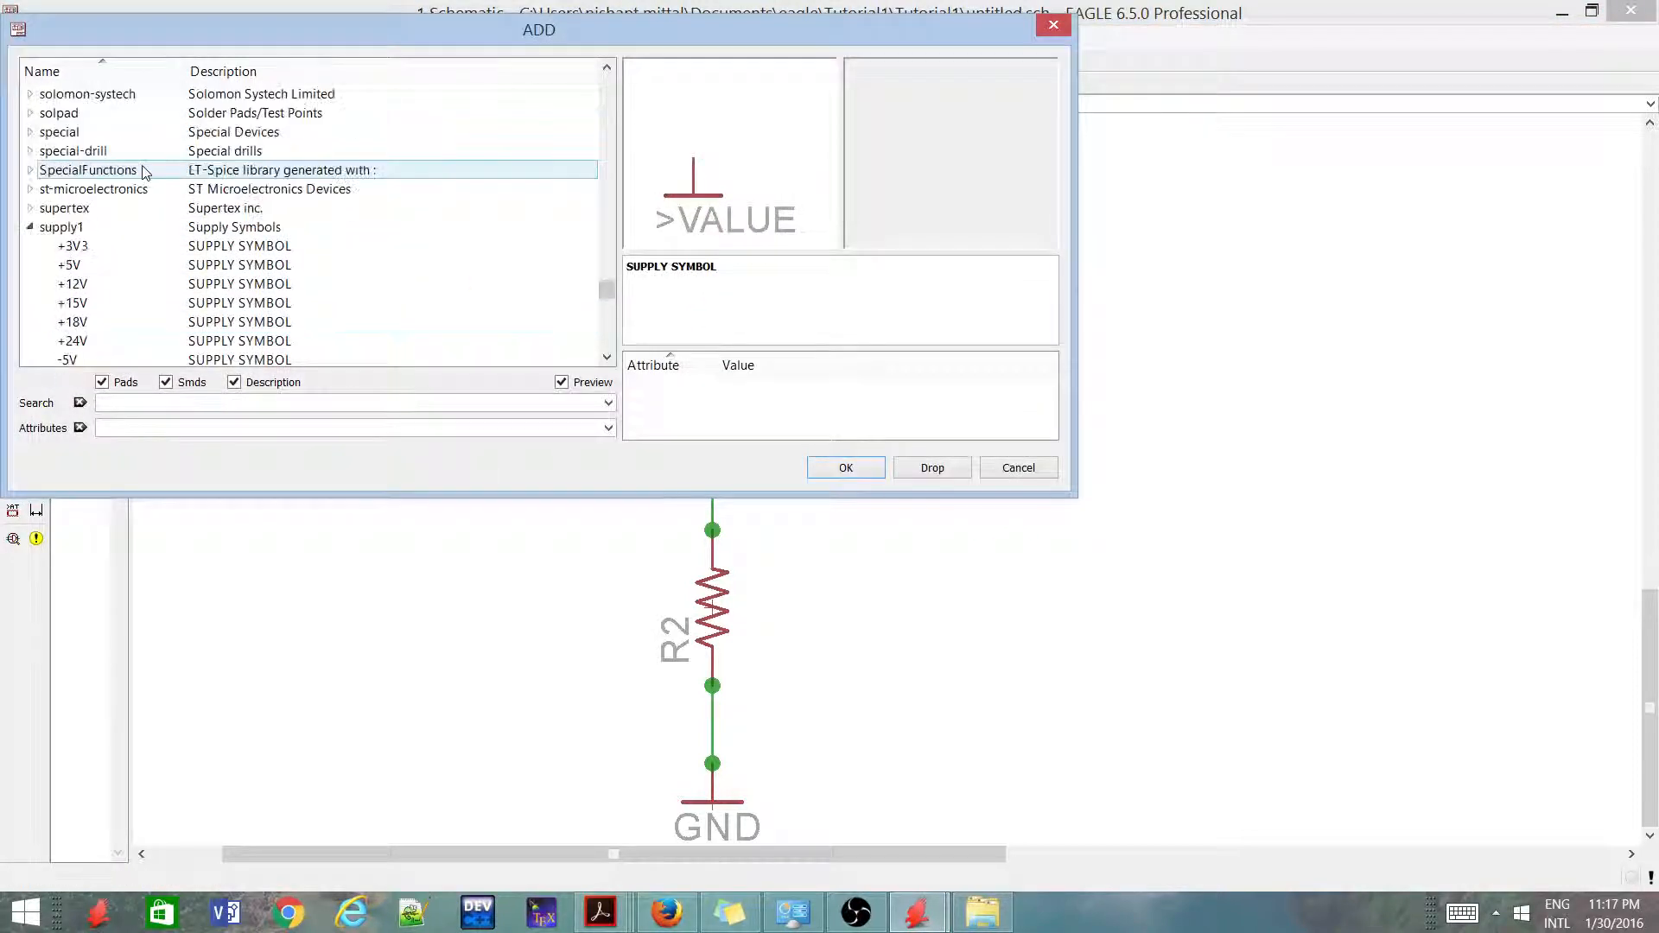
left_click(30, 227)
left_click(145, 158)
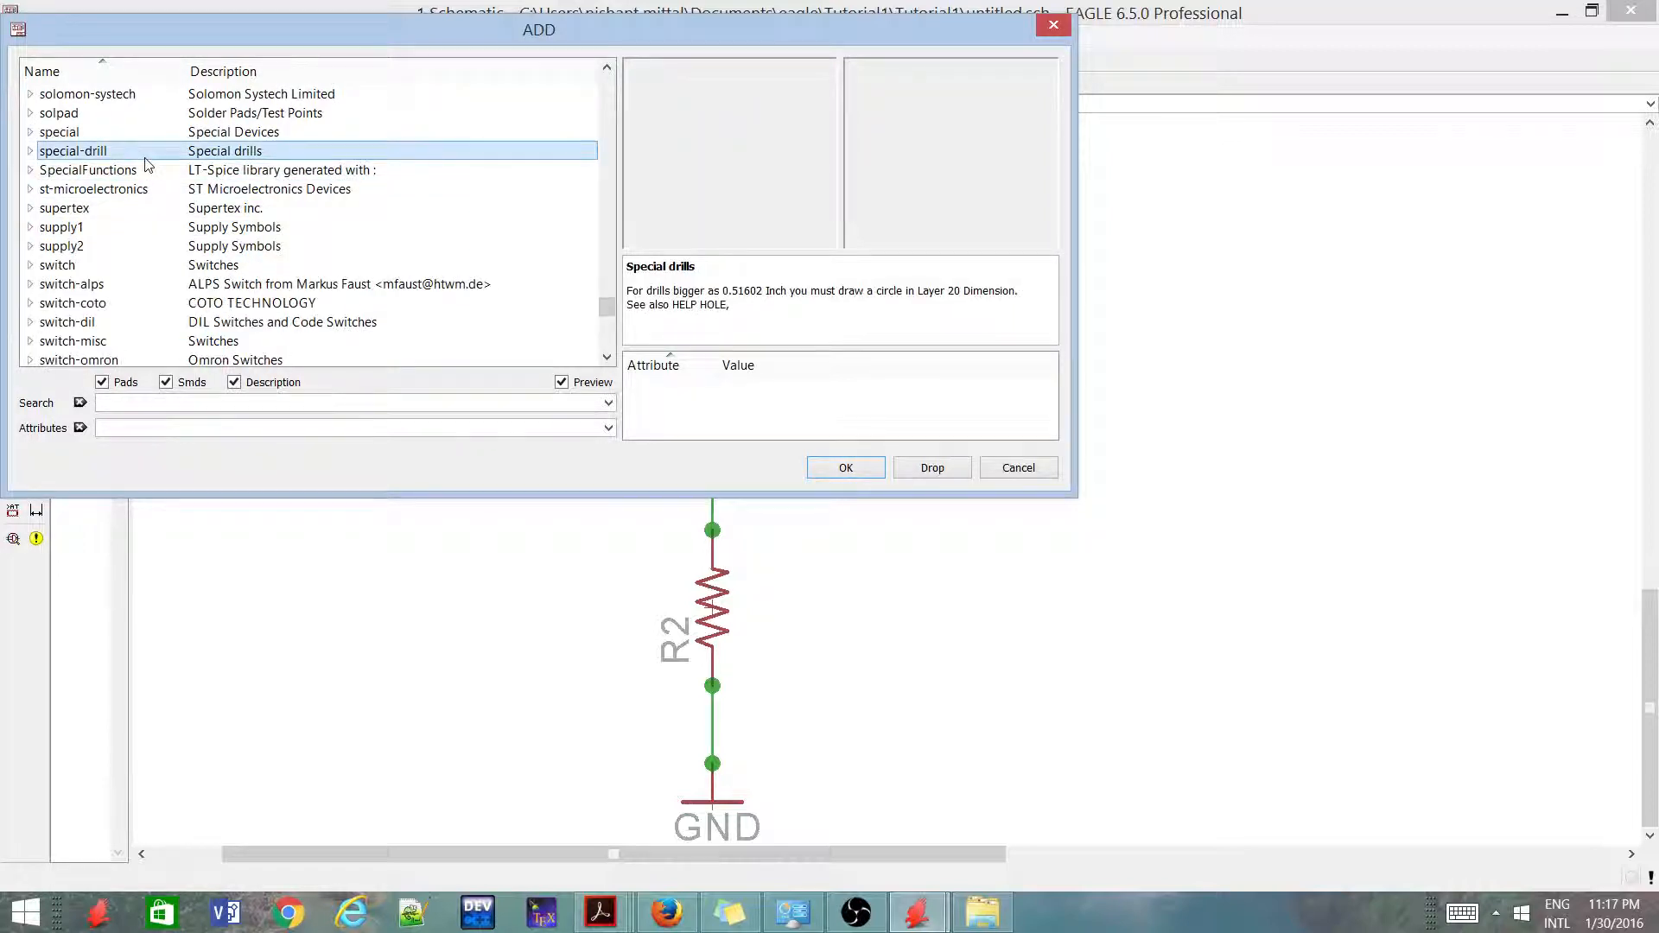
type("con")
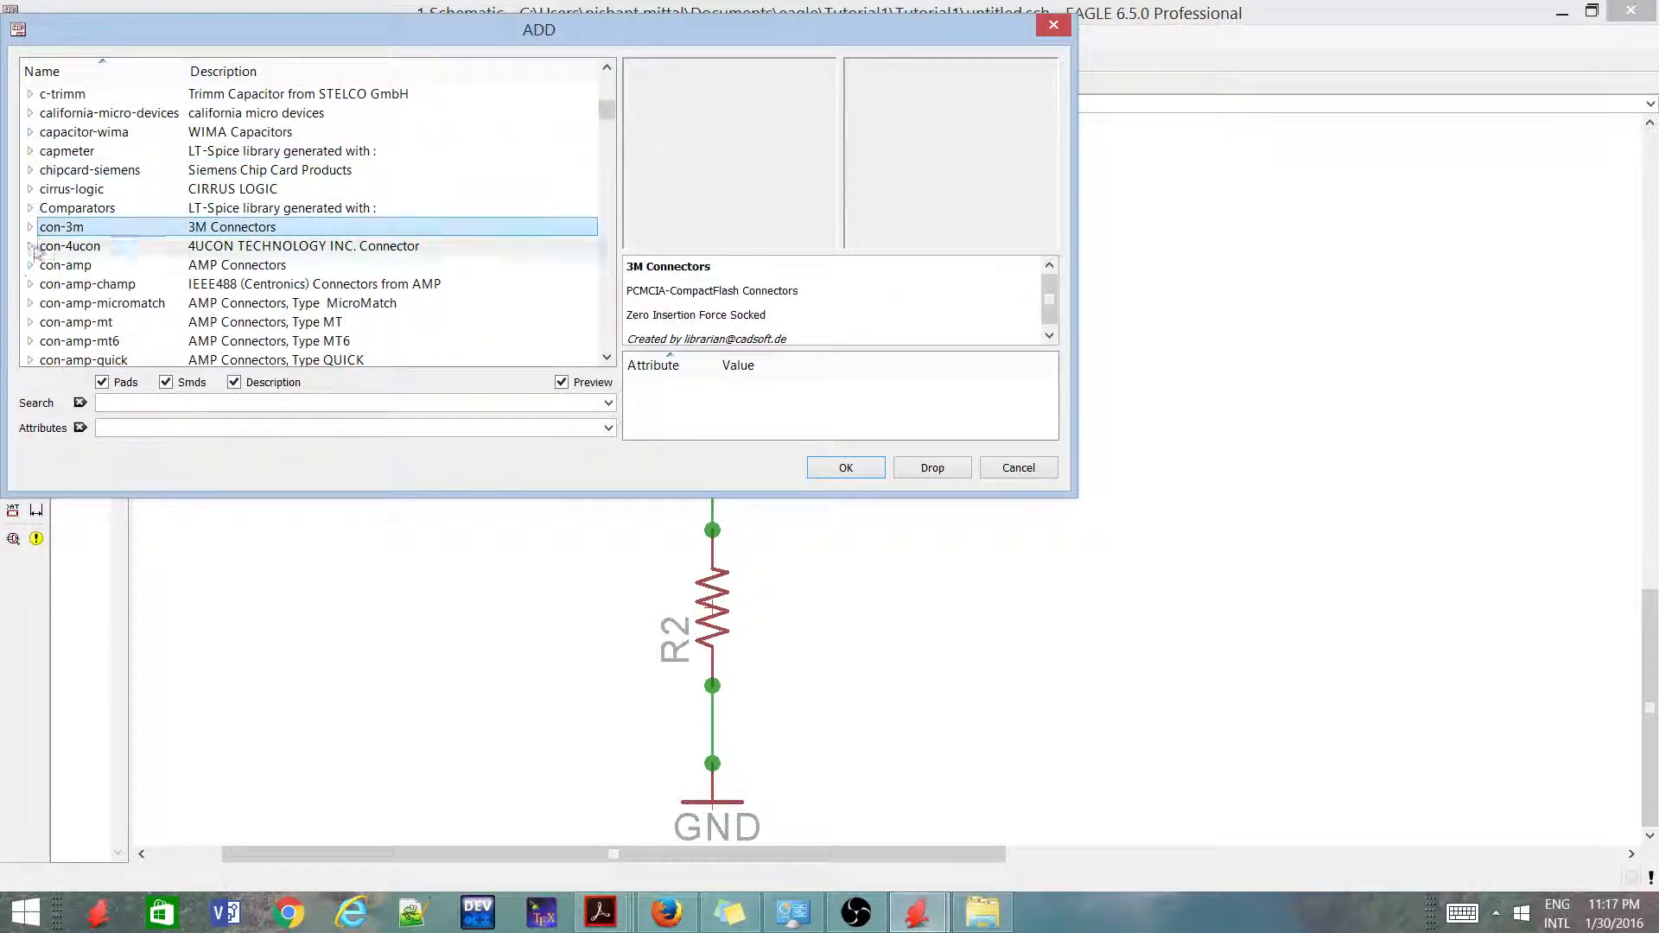
left_click(43, 322)
scroll(43, 318, "down", 1)
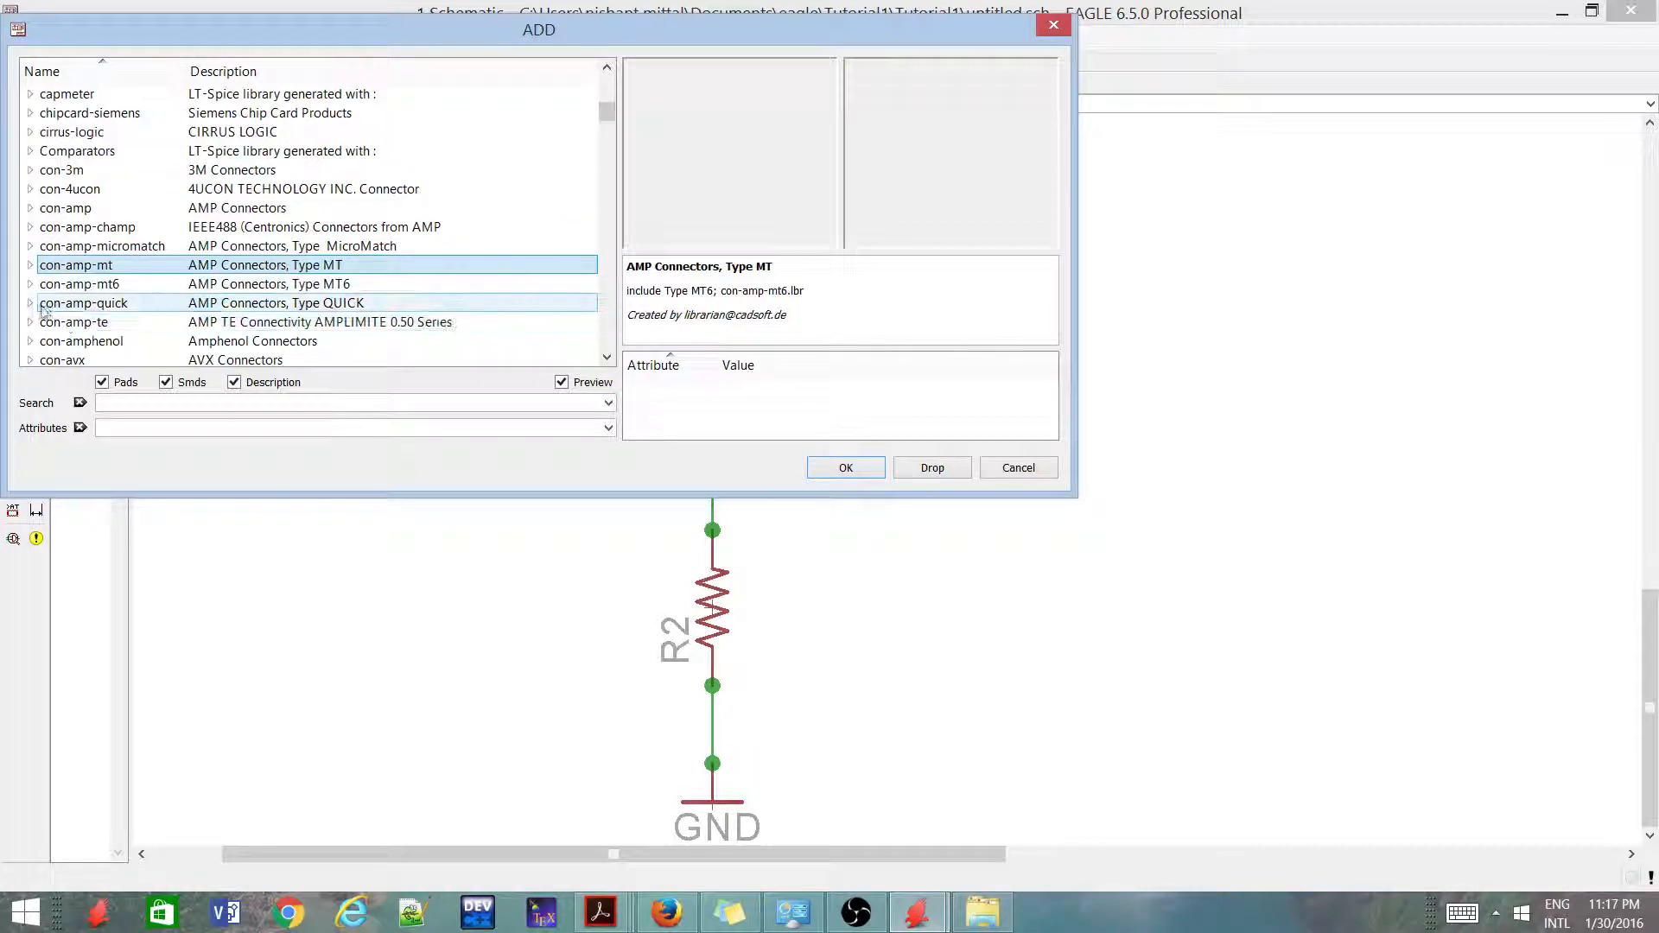
double_click(43, 304)
left_click(67, 114)
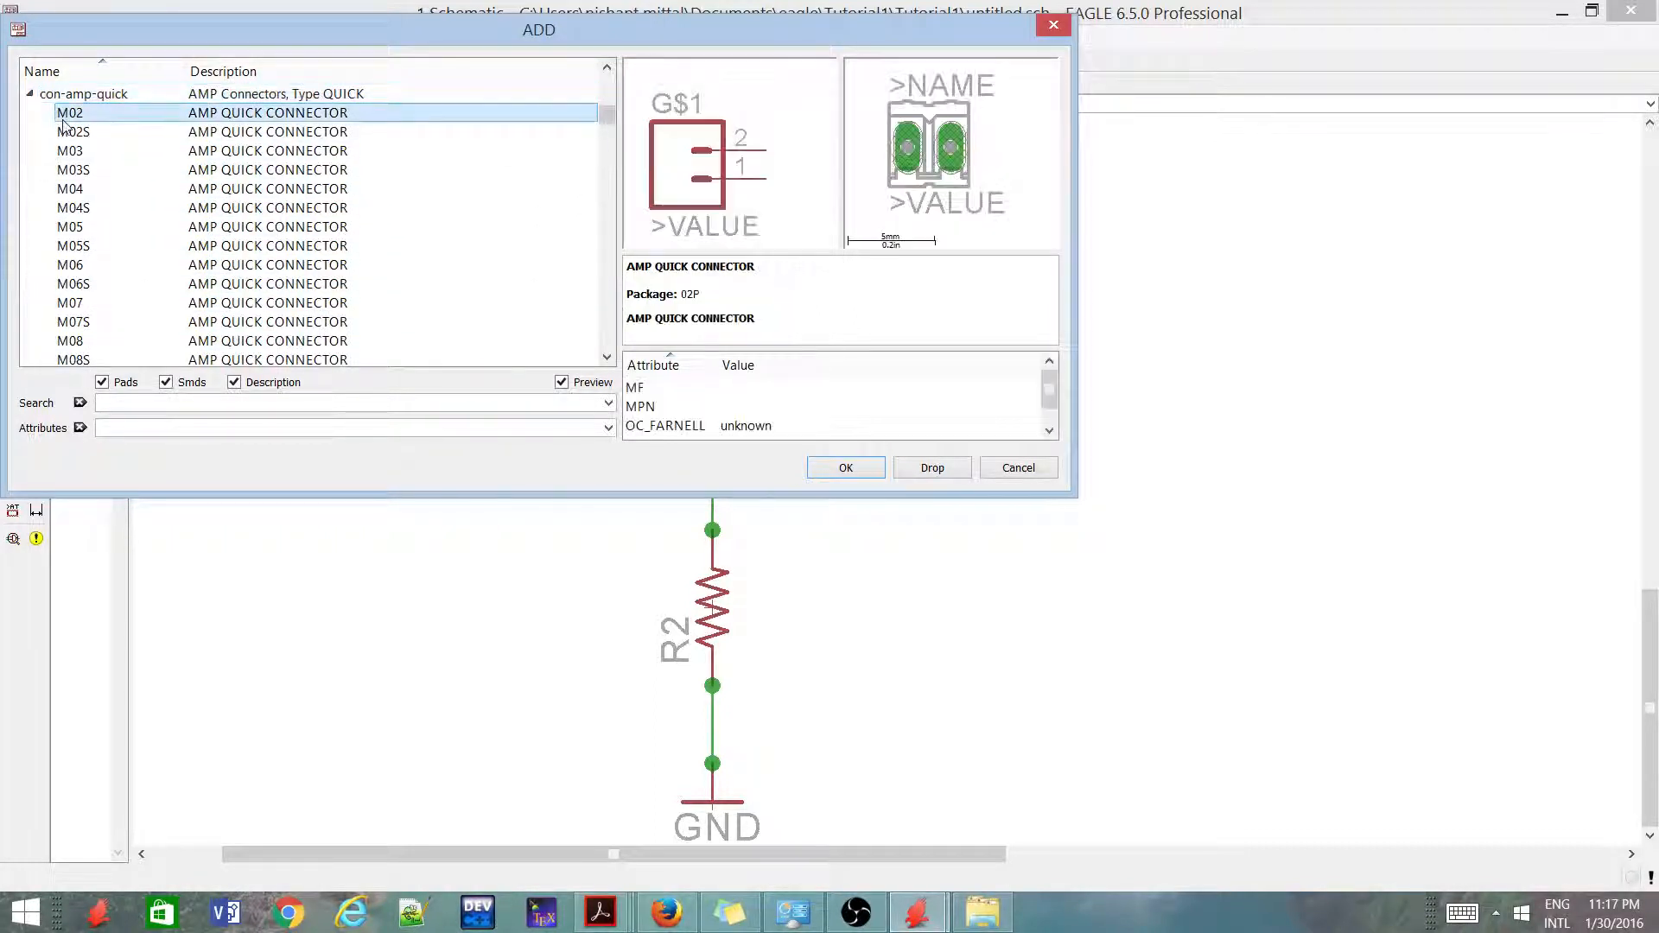
double_click(270, 121)
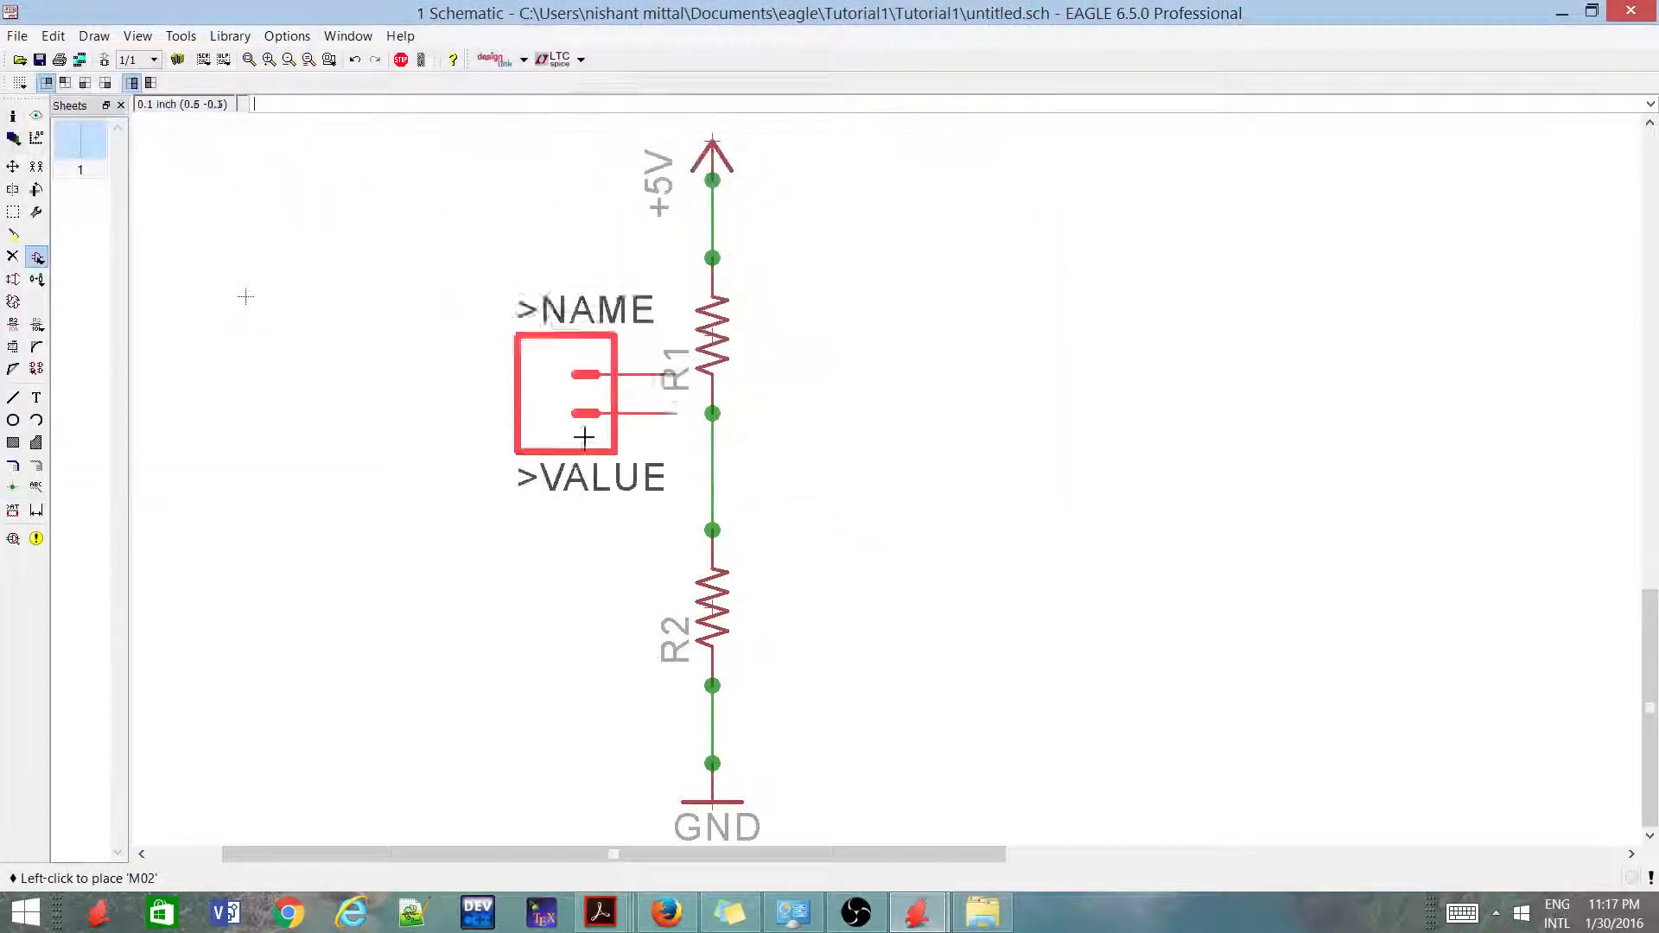
Rotate the M02 connector 180 degrees, place it to the right of R1 and R2 with its pins facing them, and end the Add command
right_click(892, 497)
right_click(894, 500)
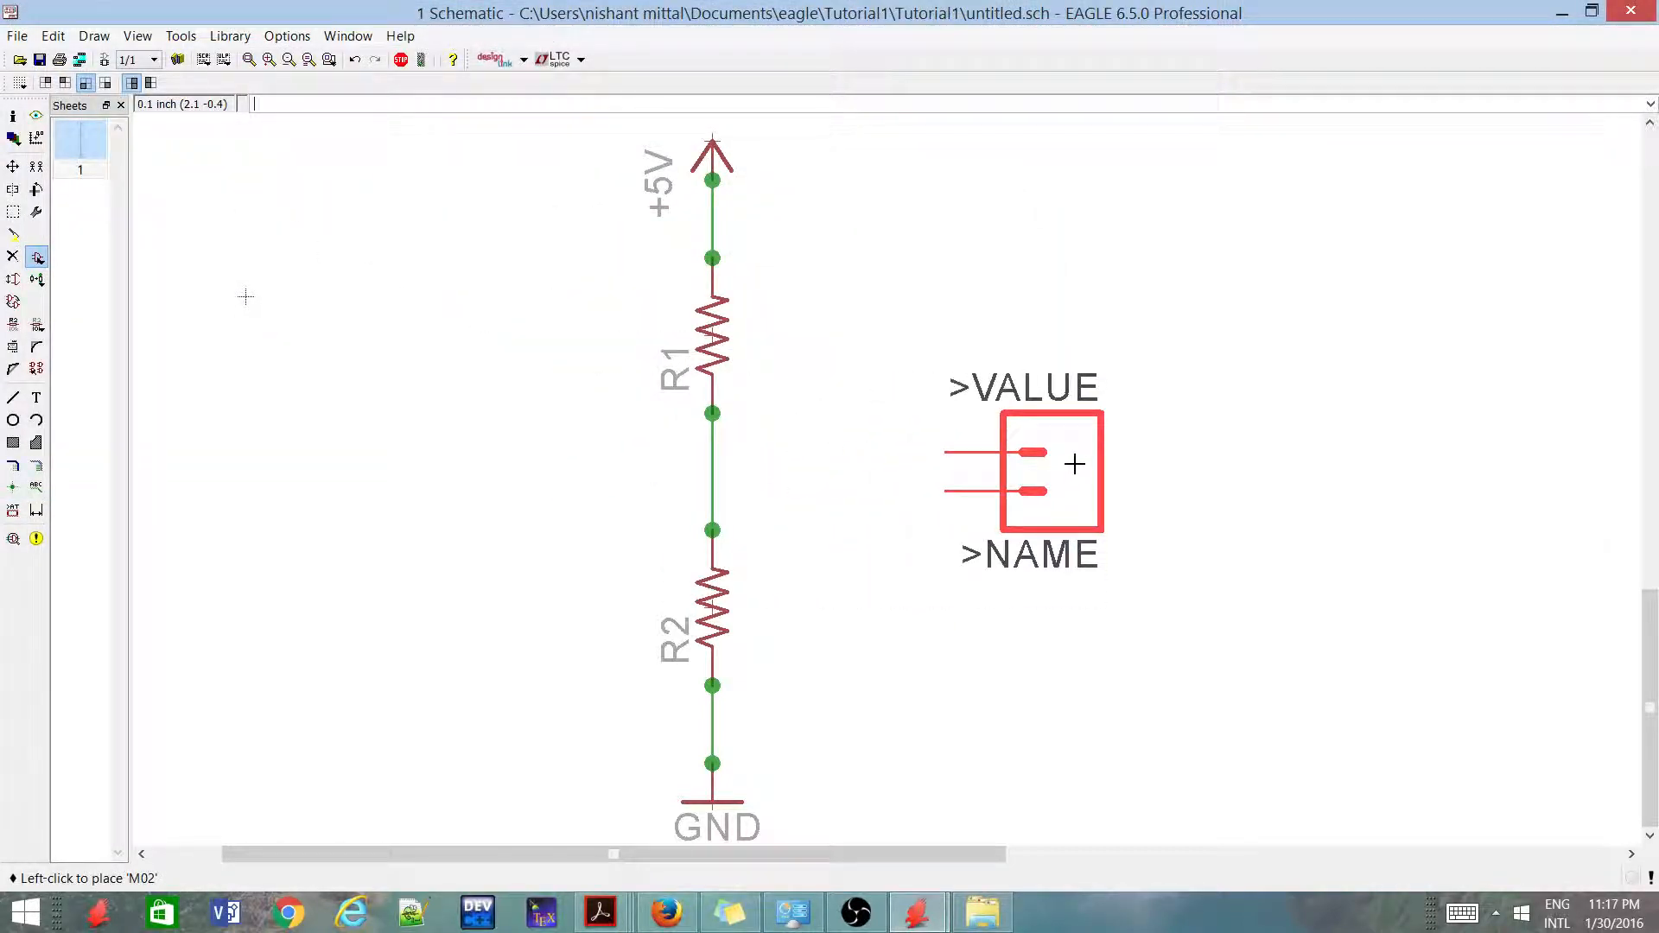
left_click(1074, 461)
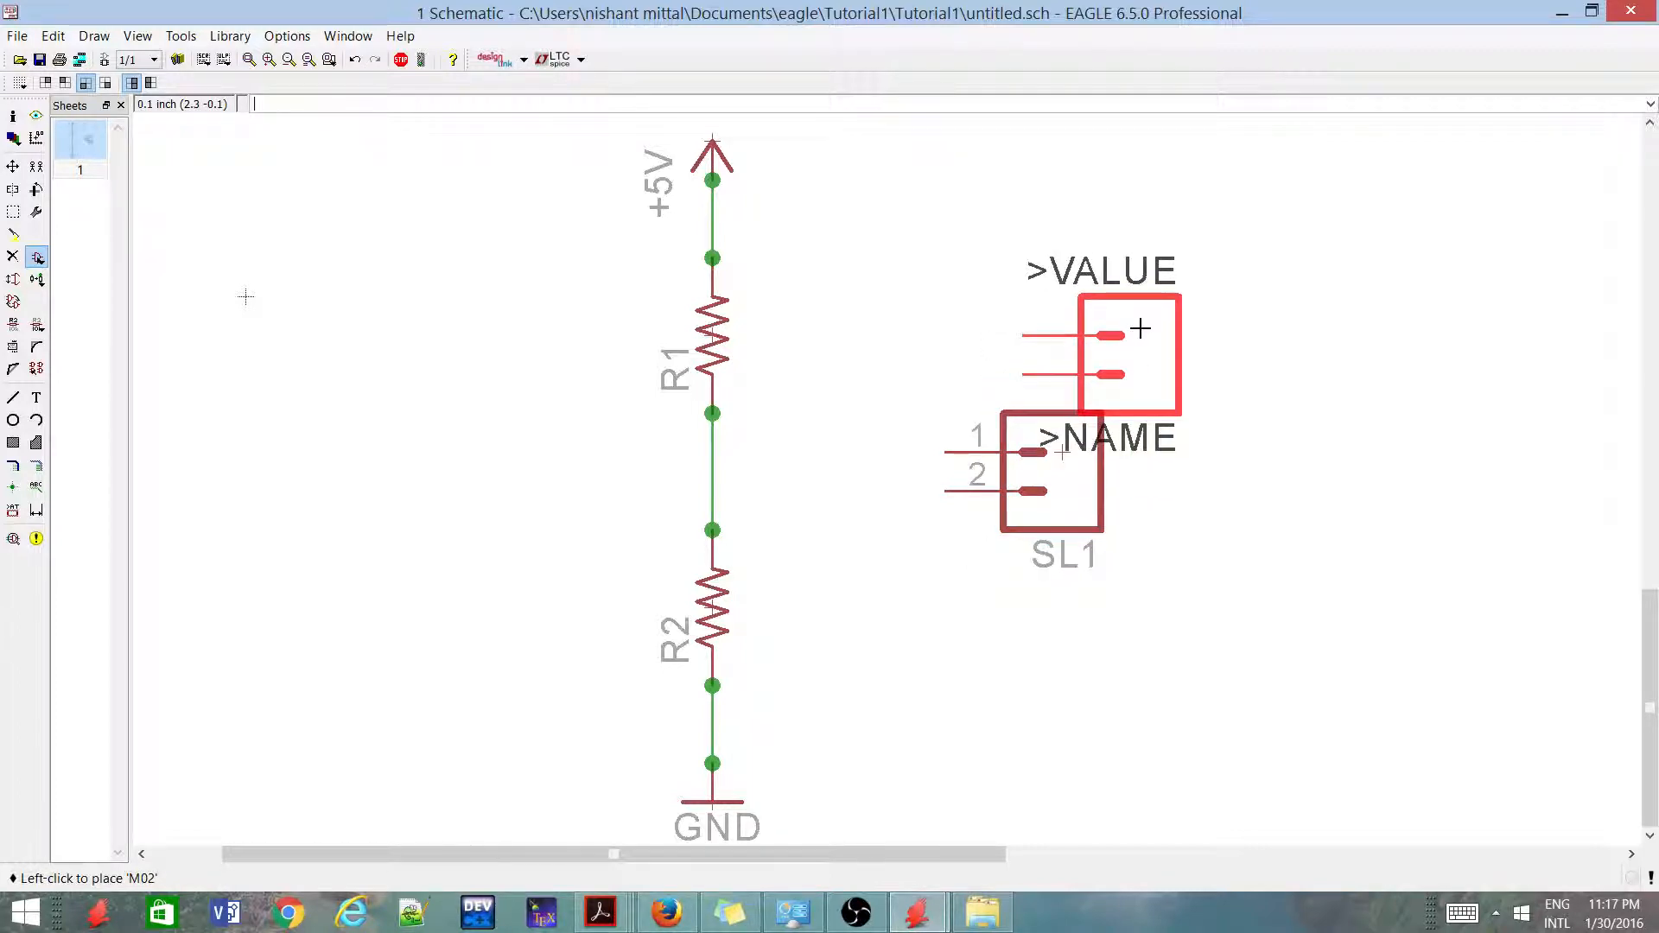
key("Escape")
key("Escape")
Draw a straight wire on the 91 Nets layer from SL1's pin 1 to the net between R1 and R2
scroll(913, 461, "down", 2)
scroll(949, 543, "up", 1)
scroll(991, 457, "up", 1)
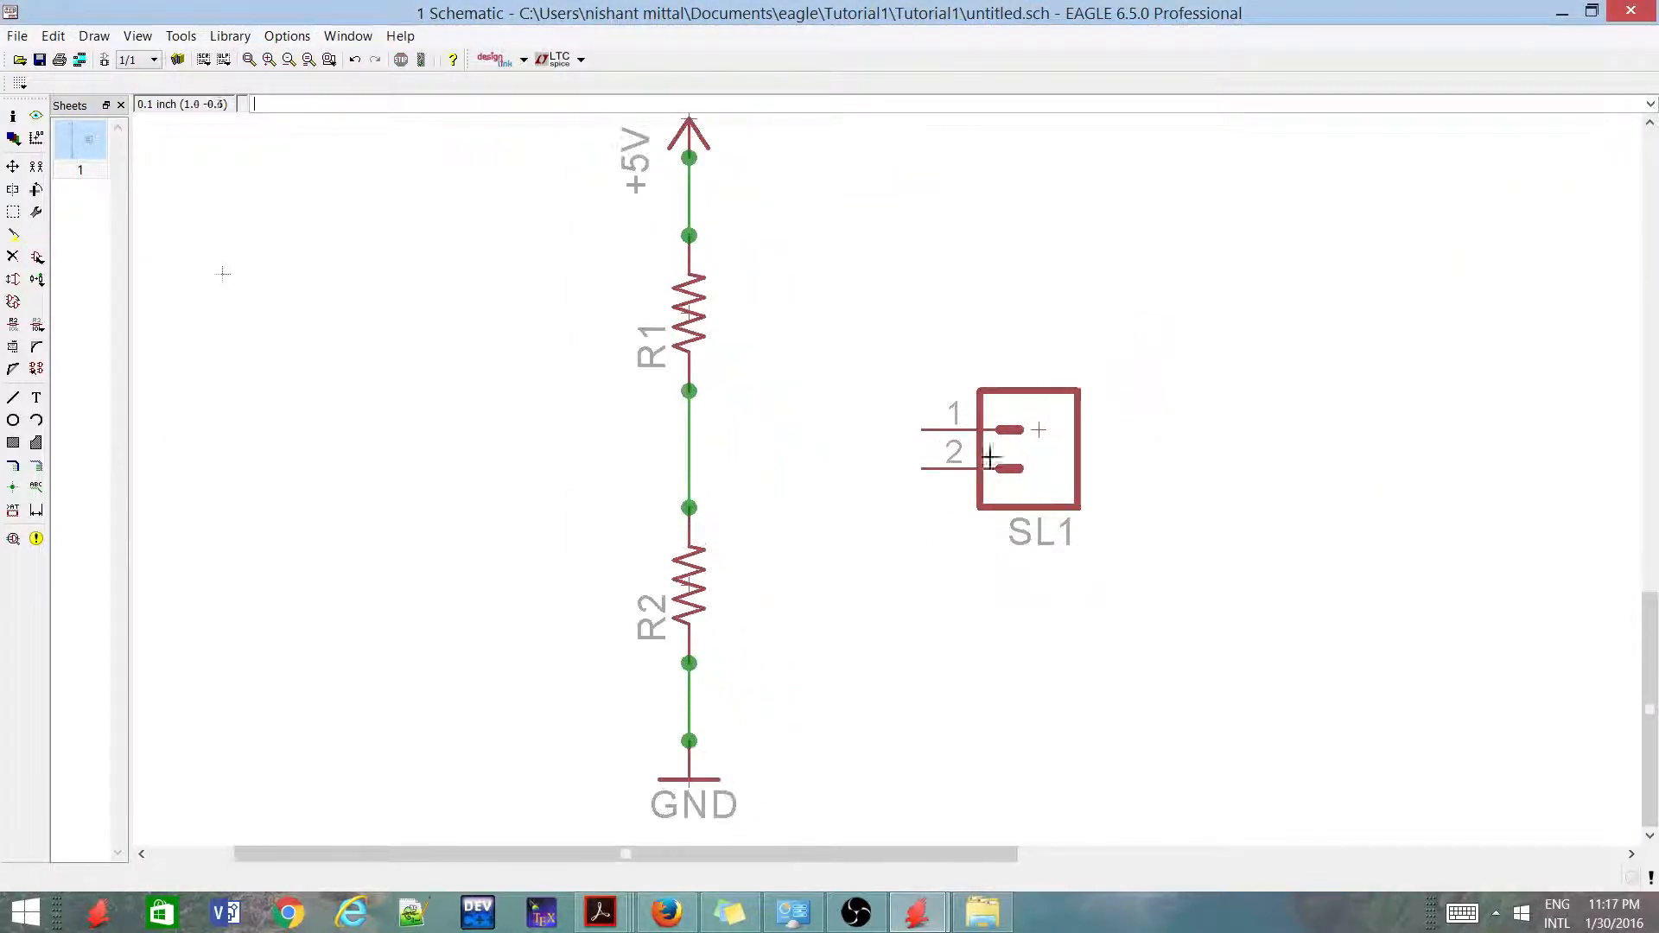
left_click(13, 399)
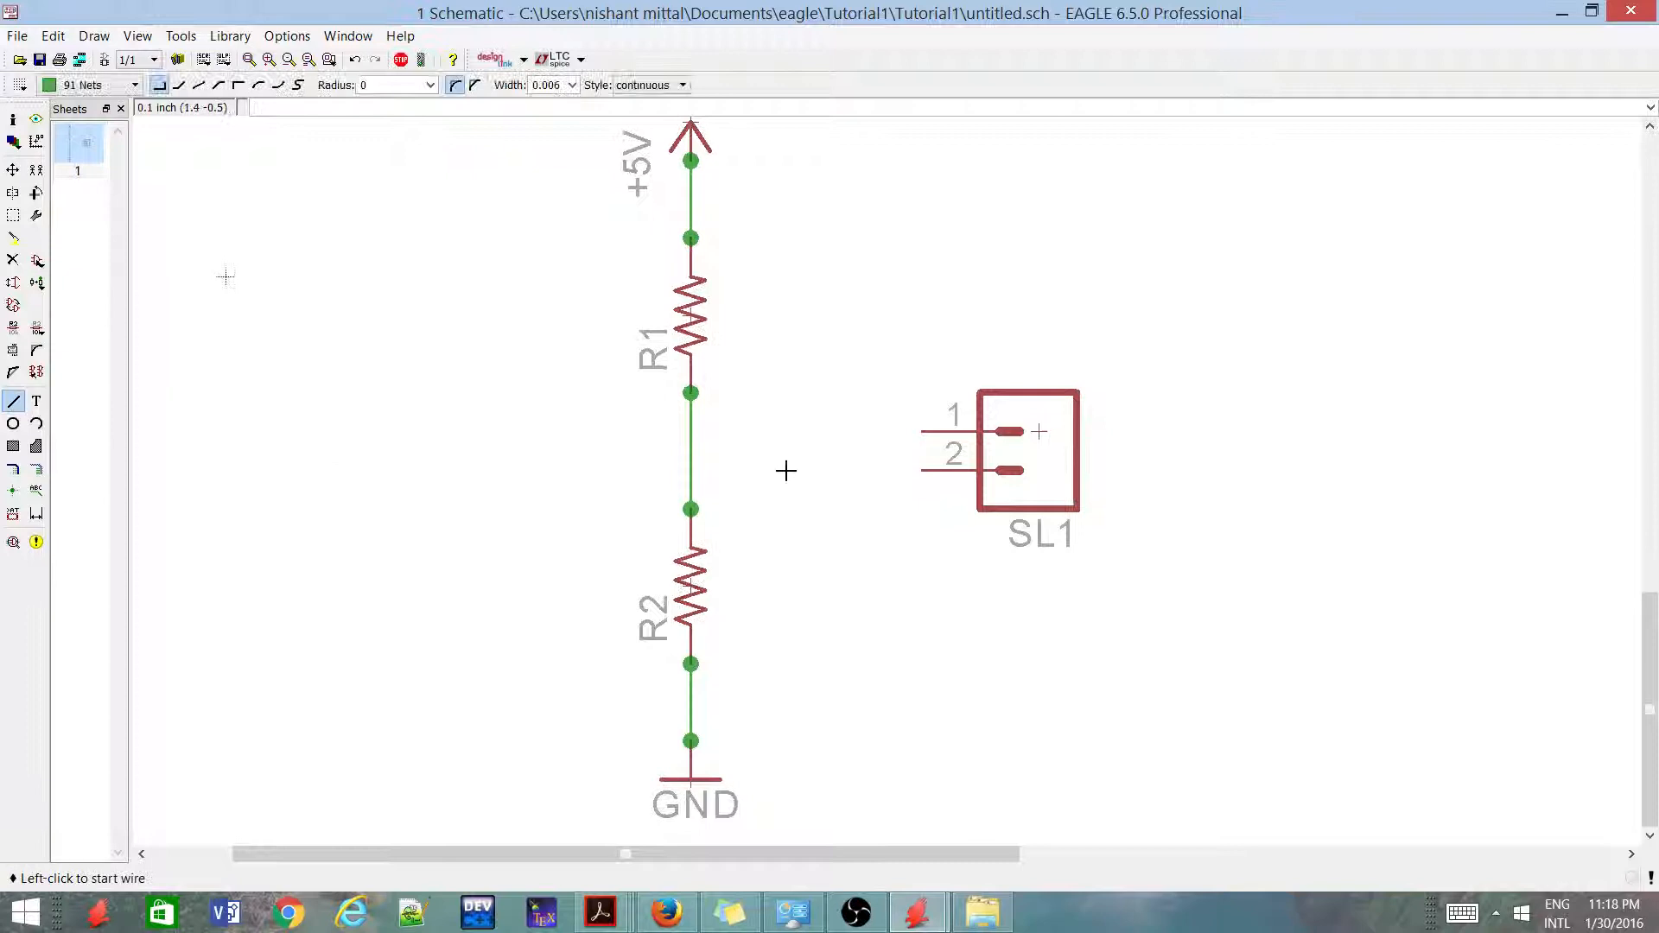
left_click(921, 432)
left_click(691, 433)
Draw a wire from SL1's pin 2 that runs left and down to beside the R2–GND wire, leaving its lower end open
left_click(927, 468)
left_click(807, 703)
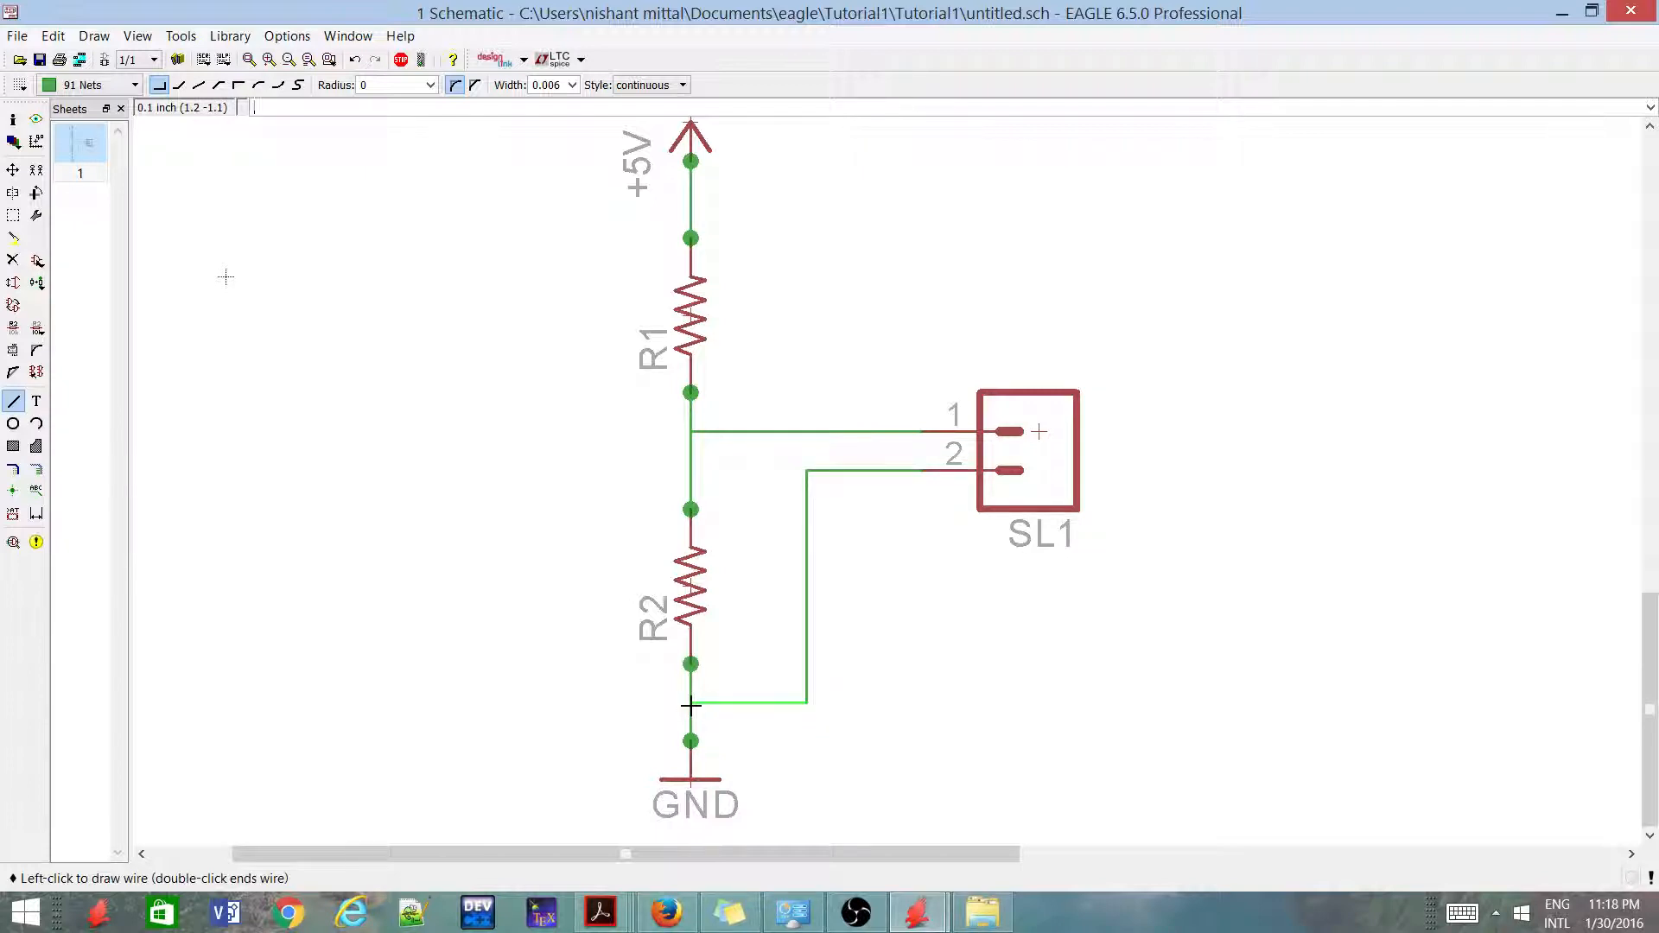
scroll(691, 704, "down", 4)
scroll(755, 685, "up", 5)
key("Escape")
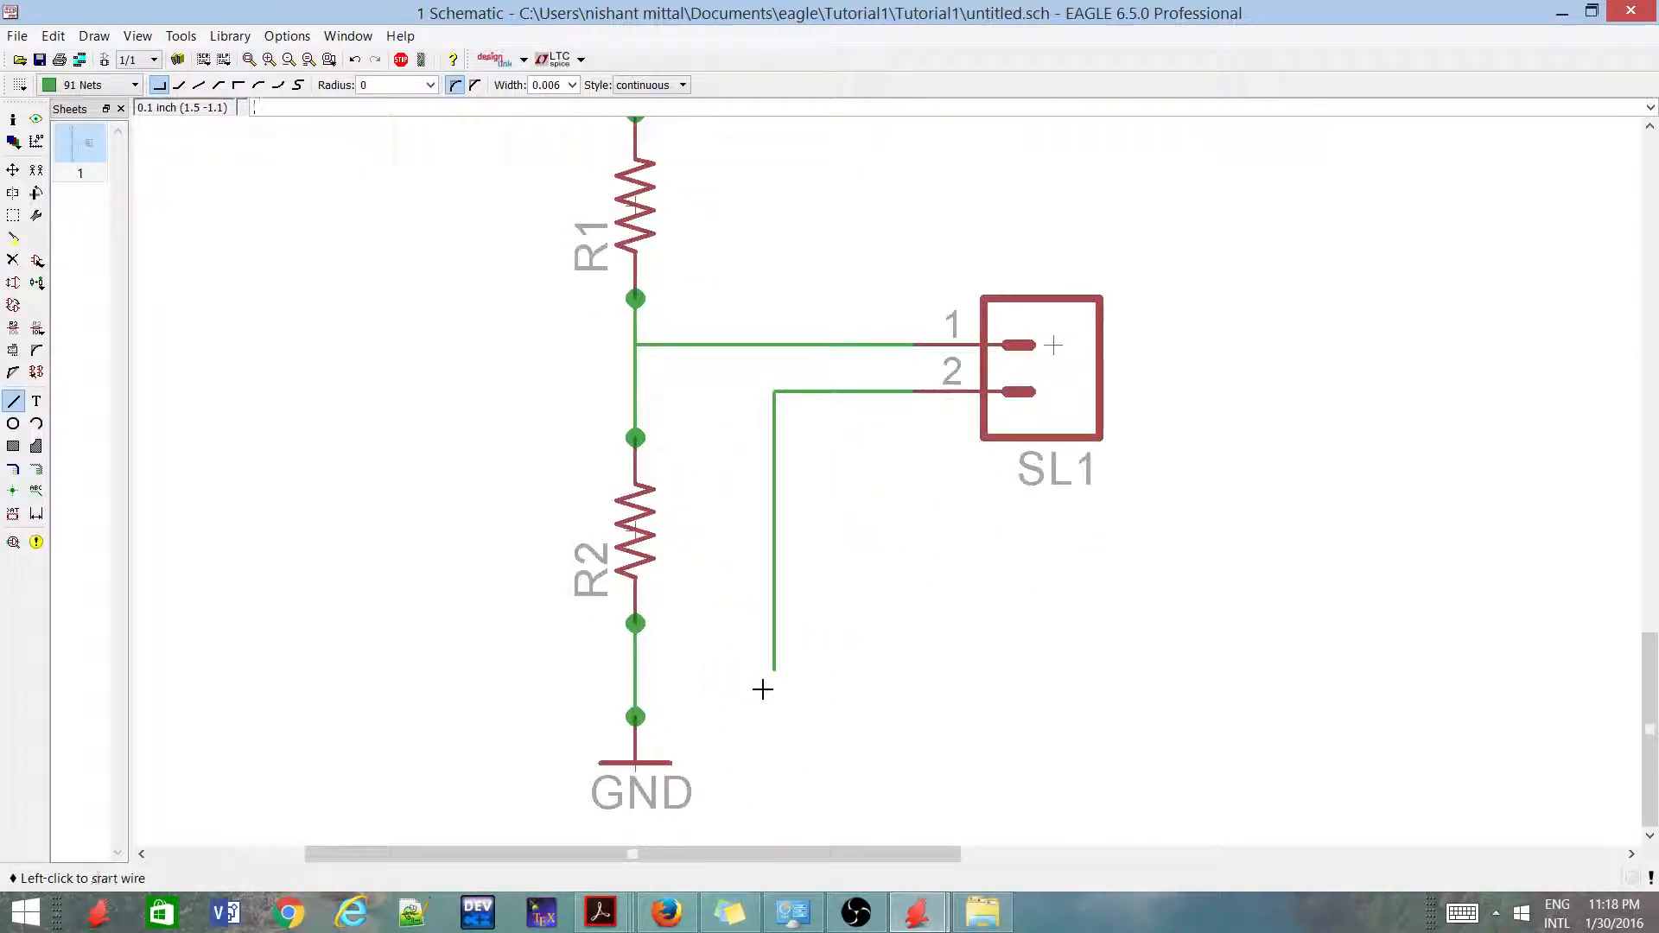
Copy the GND symbol and place the copy just below the open end of the wire from SL1's pin 2
right_click(629, 761)
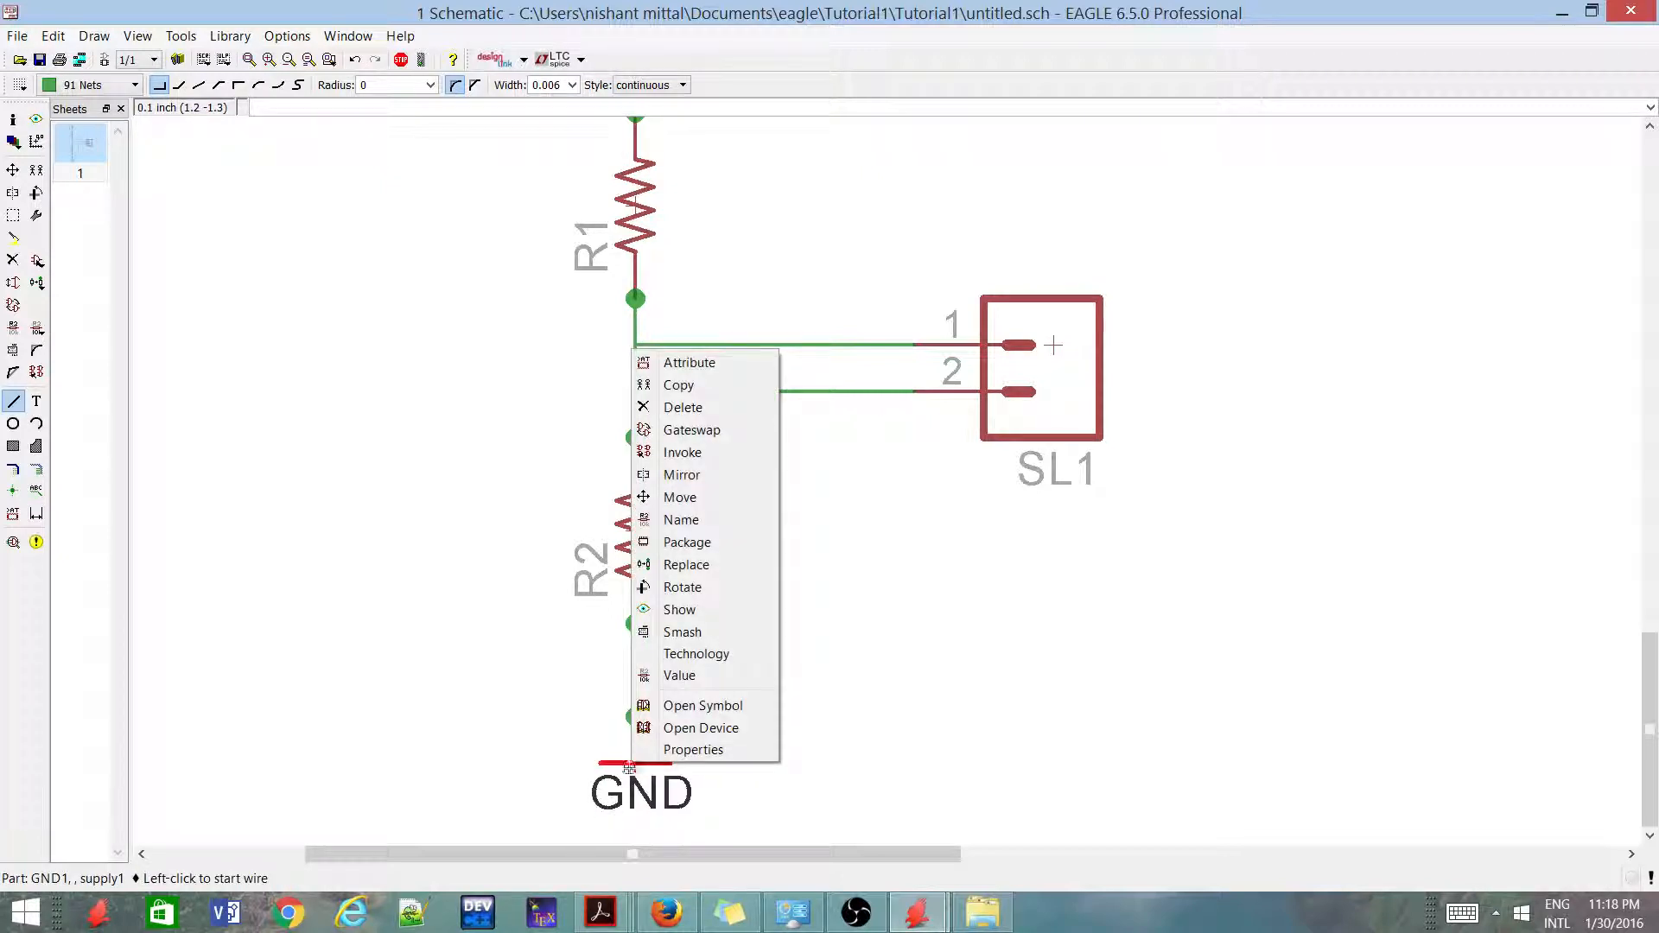
left_click(689, 380)
scroll(722, 682, "up", 1)
scroll(760, 682, "down", 2)
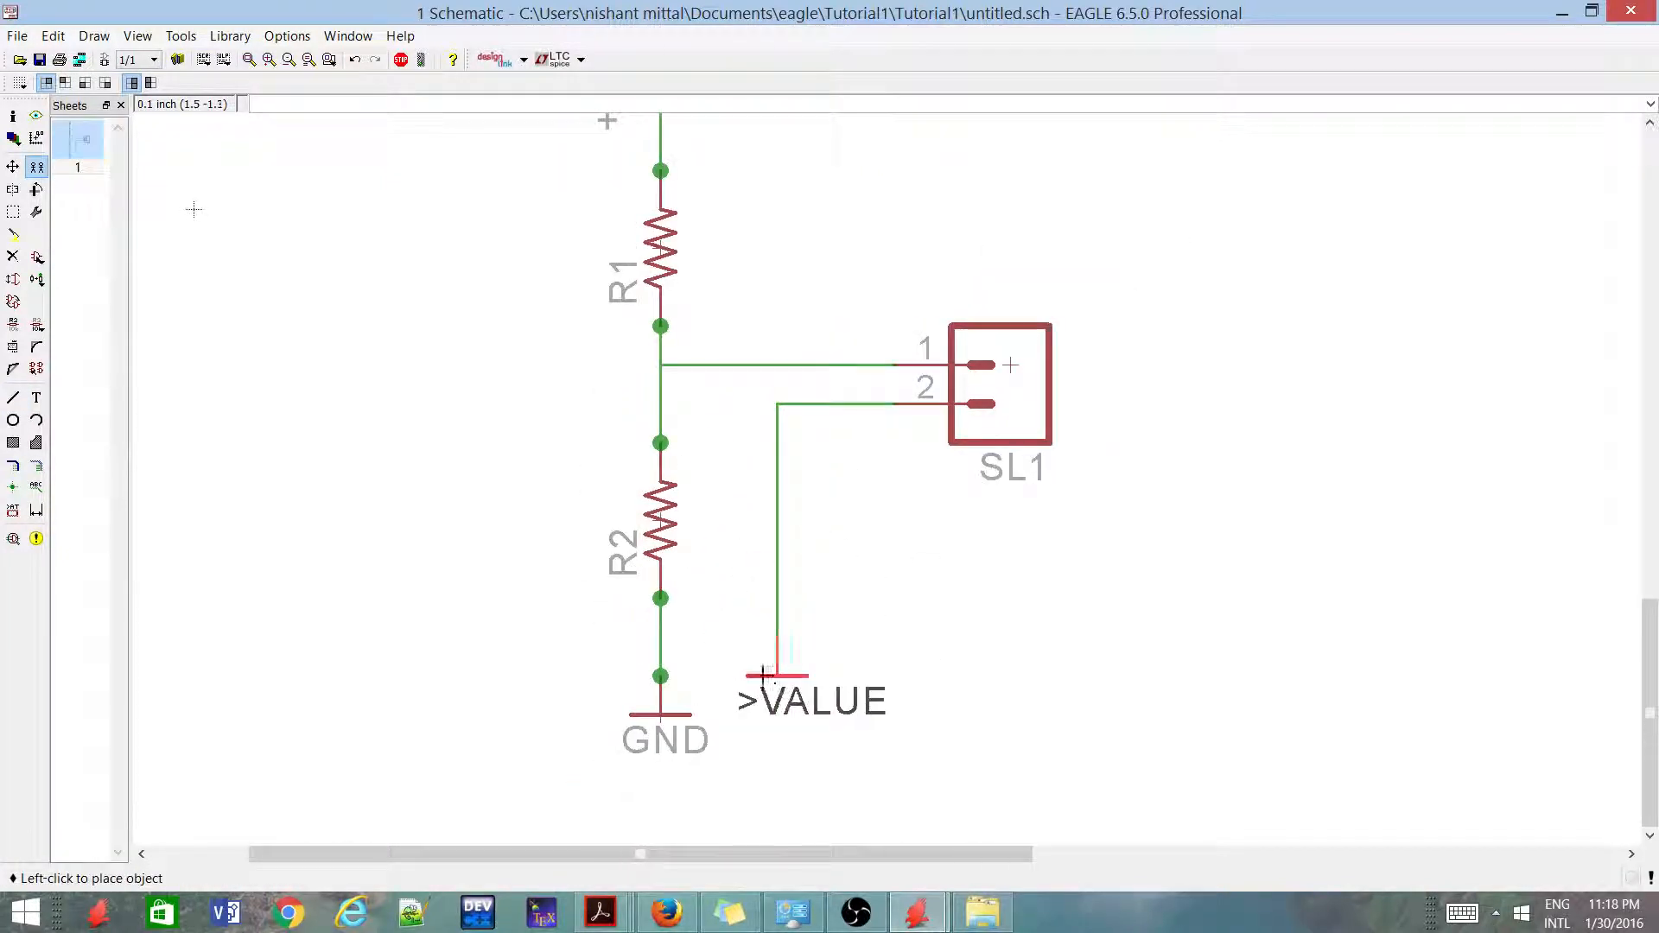
left_click(777, 695)
Wire the open end of SL1's pin 2 net to the new GND symbol's pin and accept merging it into the GND supply net
scroll(773, 668, "up", 2)
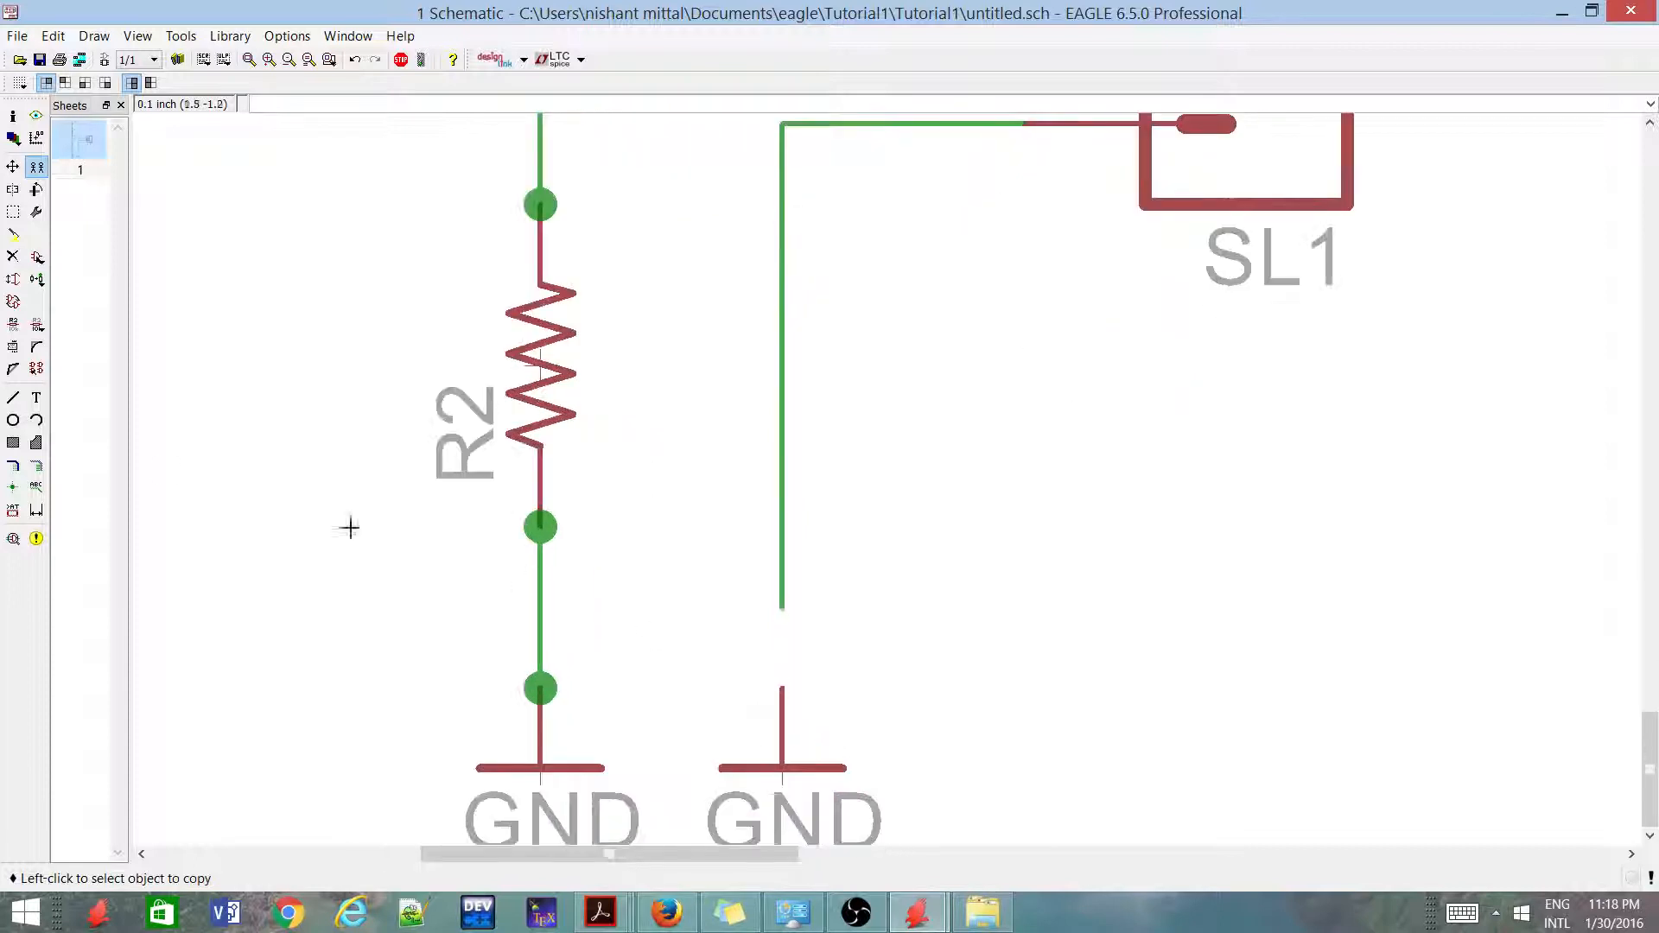
left_click(13, 397)
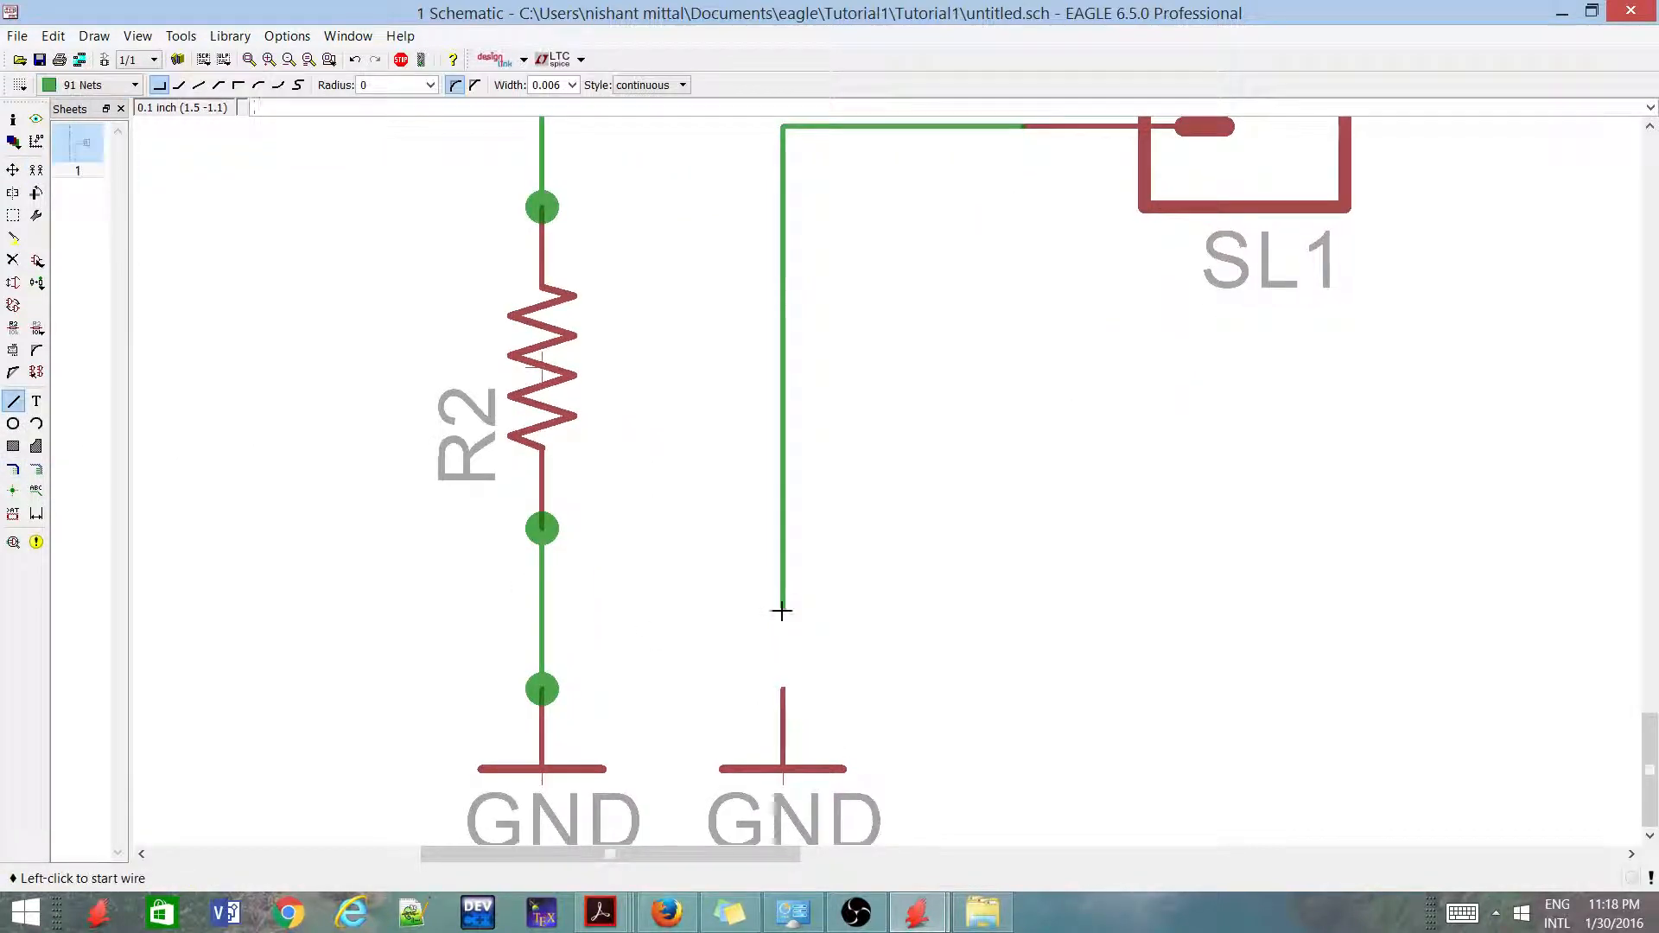
left_click(782, 607)
left_click(787, 691)
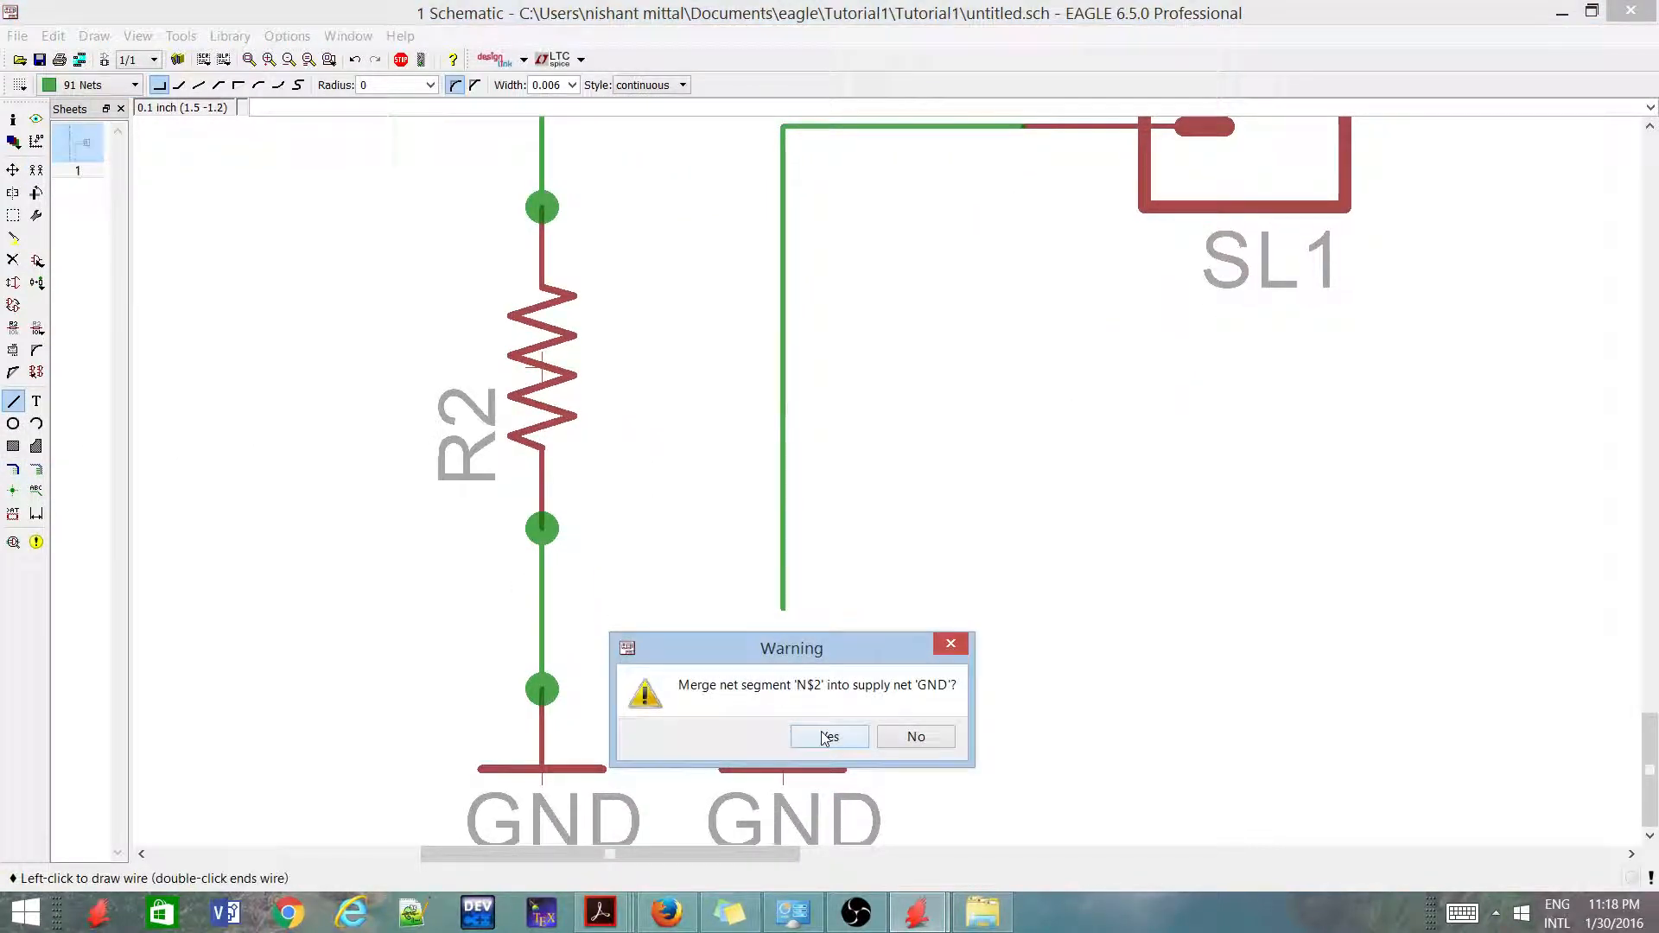
left_click_drag(832, 657, 1052, 422)
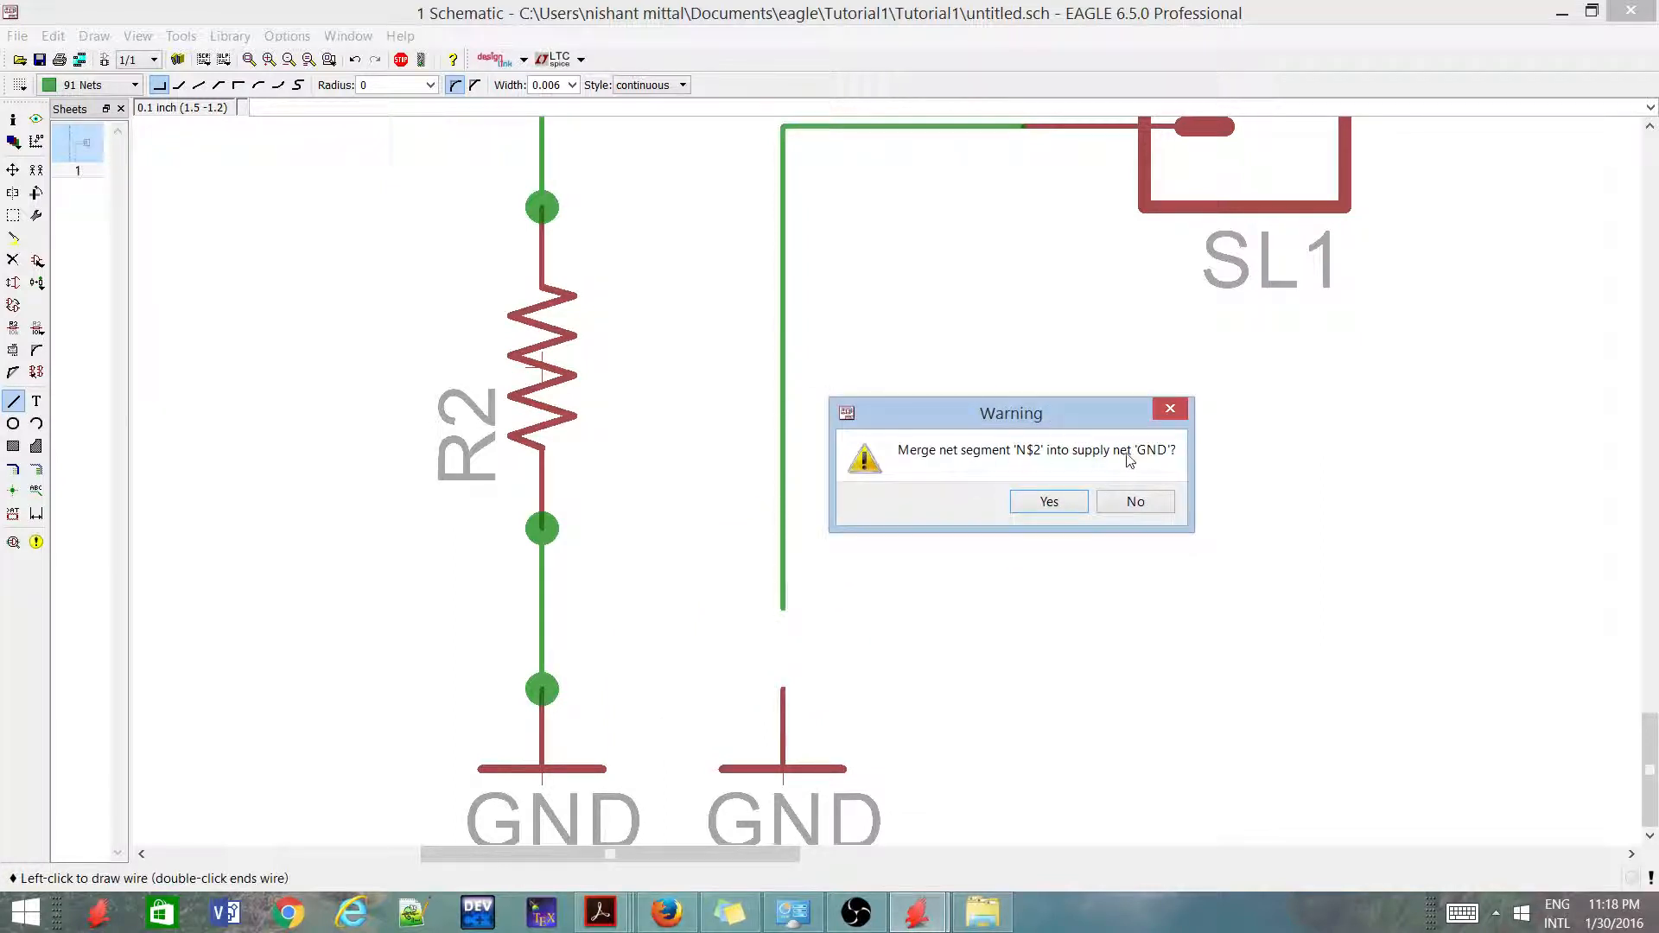
left_click(1049, 508)
left_click(796, 594)
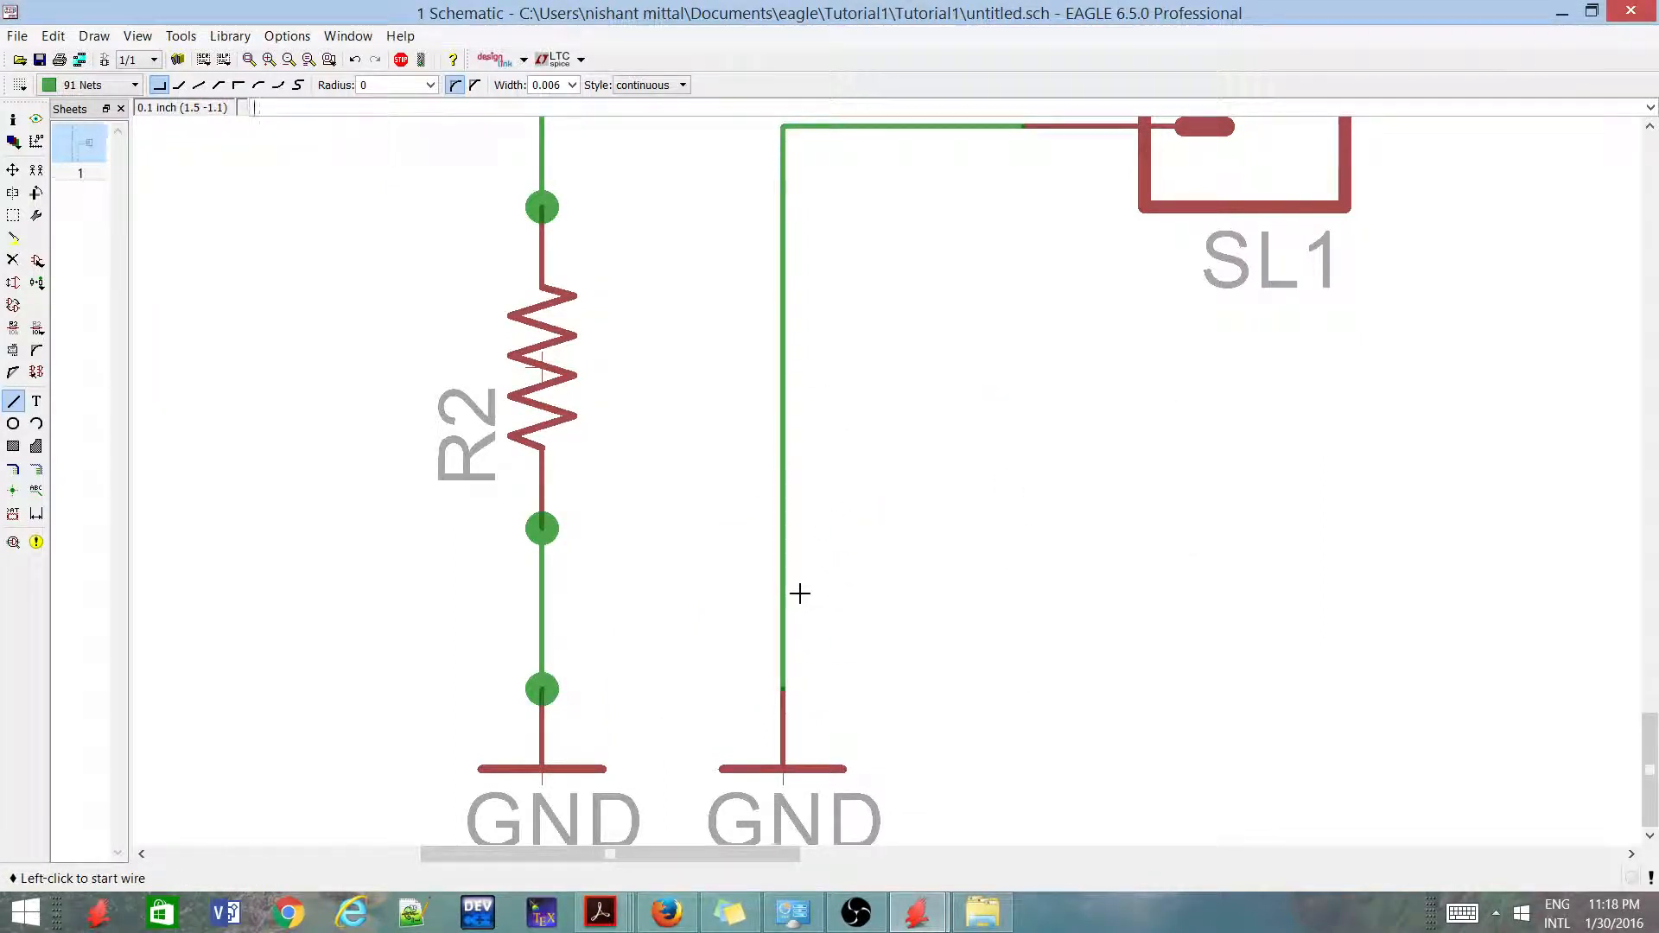
Place junctions at SL1's pins 1 and 2, at the second GND symbol's pin, and where pin 1's wire meets the R1–R2 net
scroll(778, 621, "down", 2)
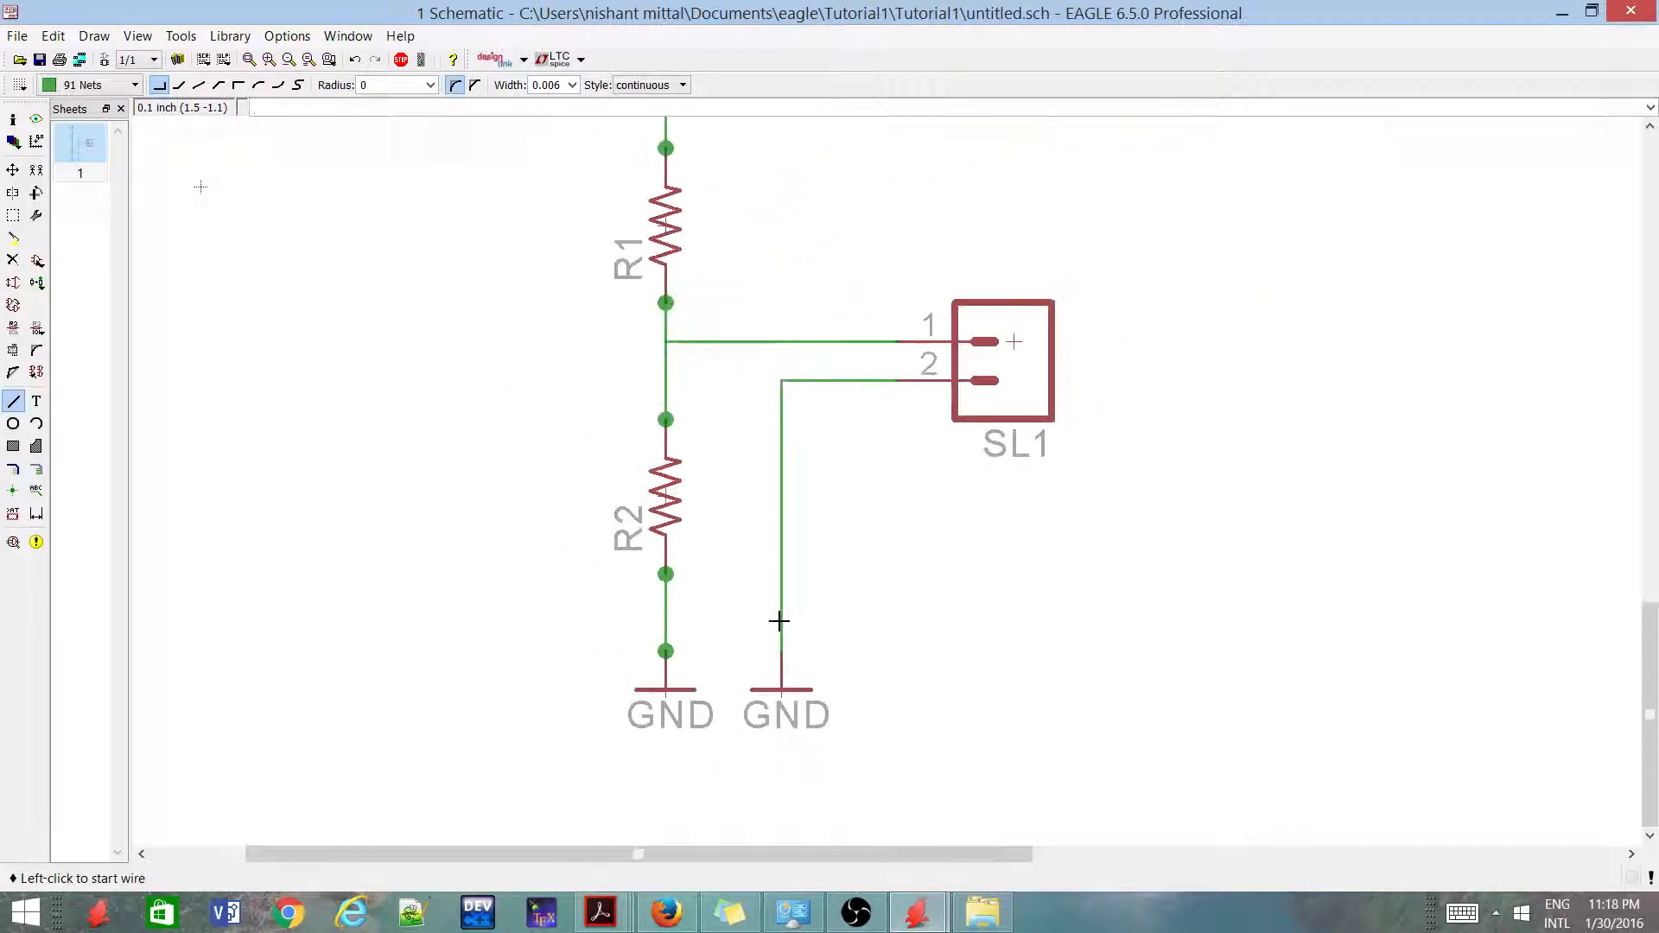
left_click(15, 494)
left_click(897, 340)
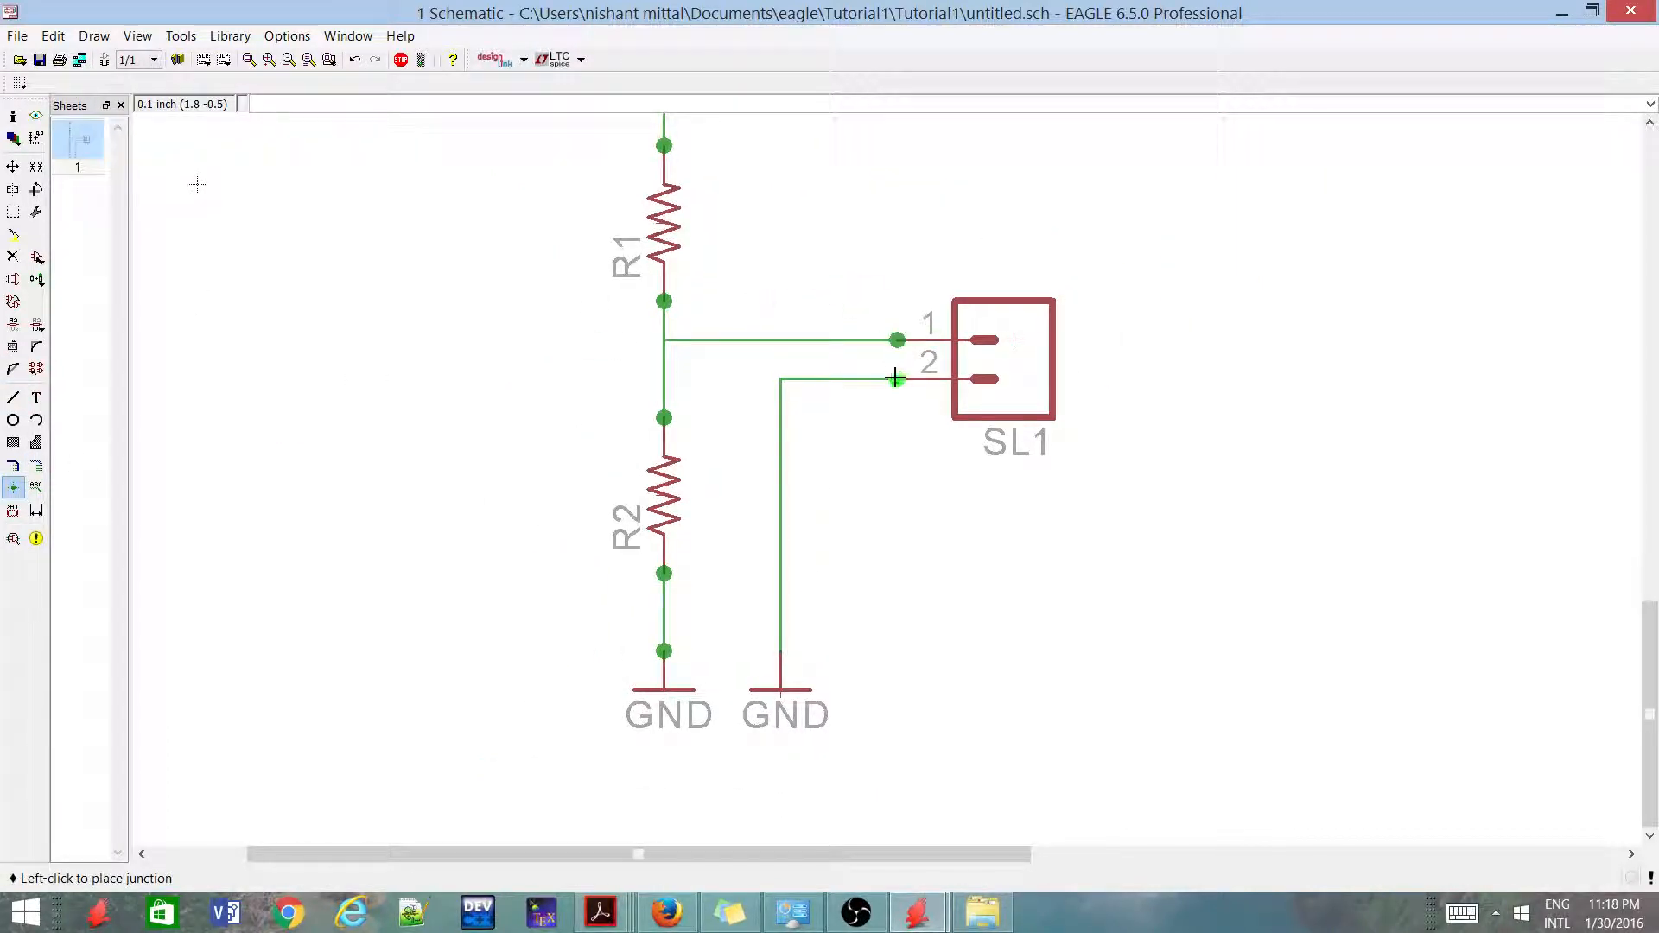
left_click(897, 379)
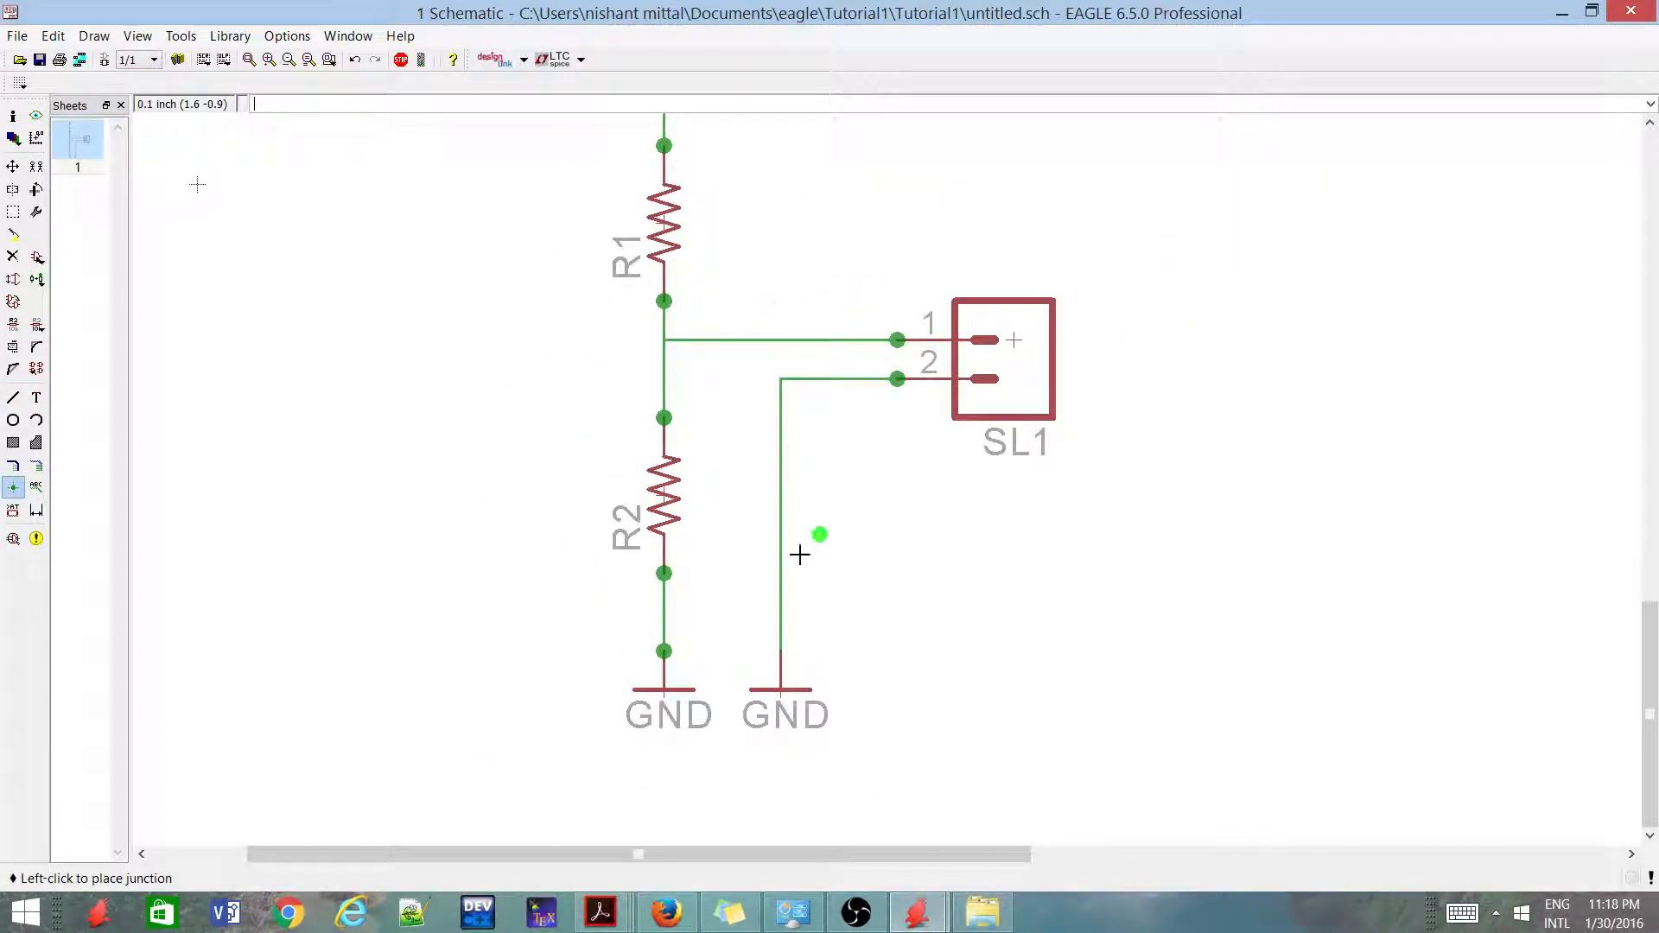
left_click(672, 339)
scroll(660, 465, "down", 3)
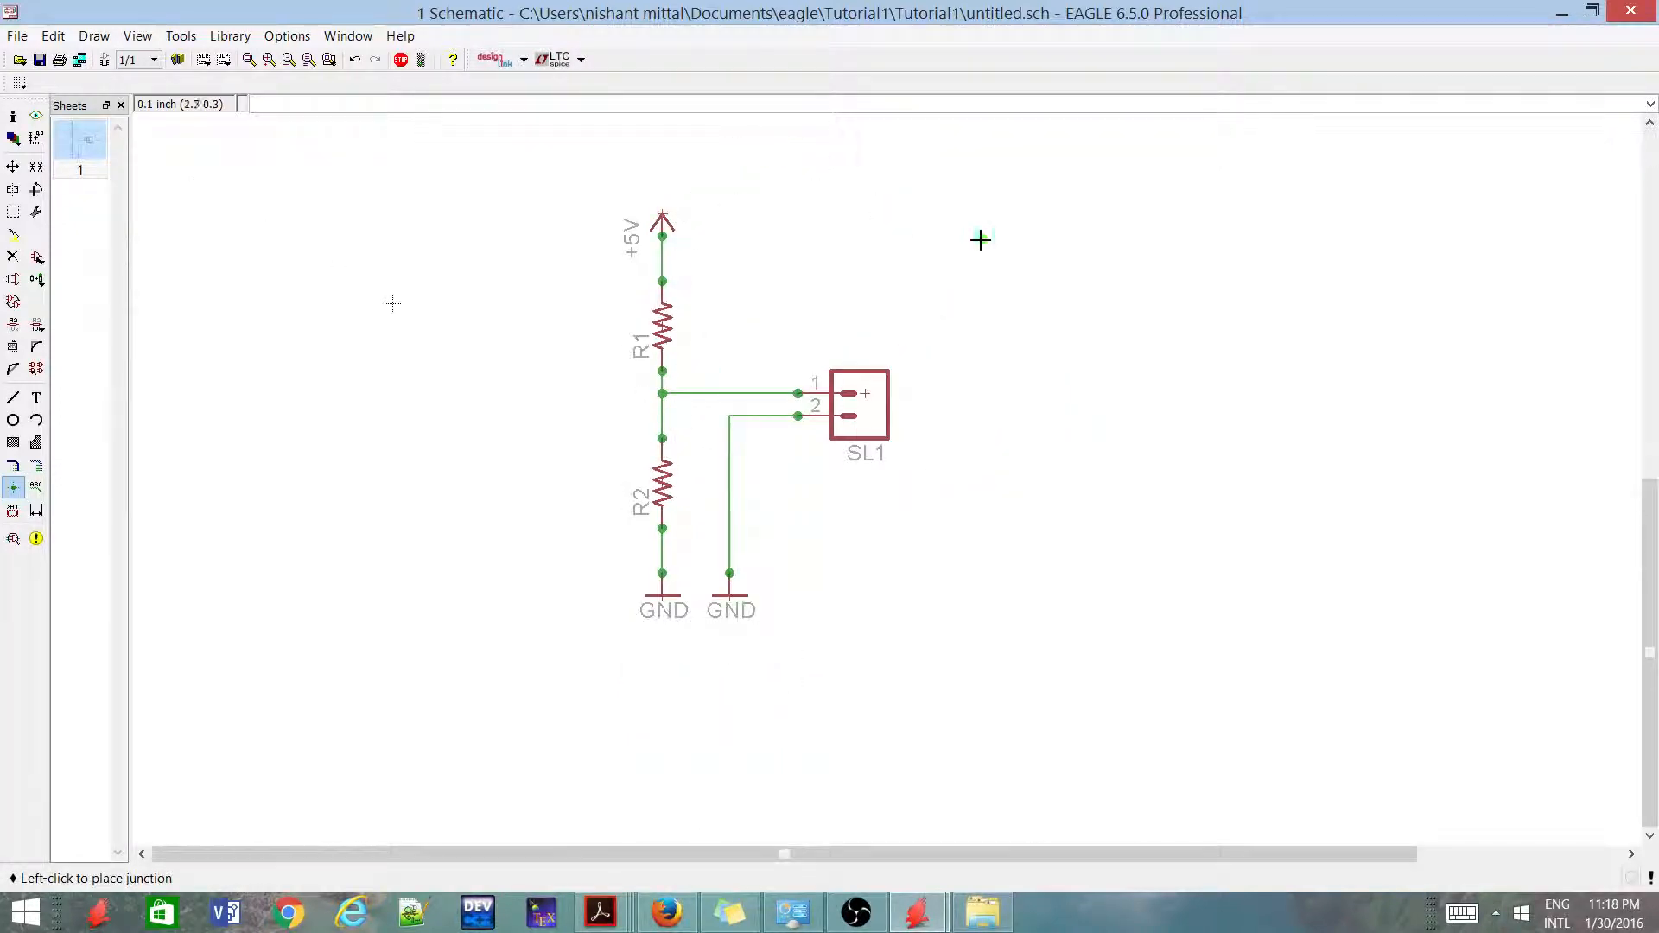
scroll(740, 218, "up", 1)
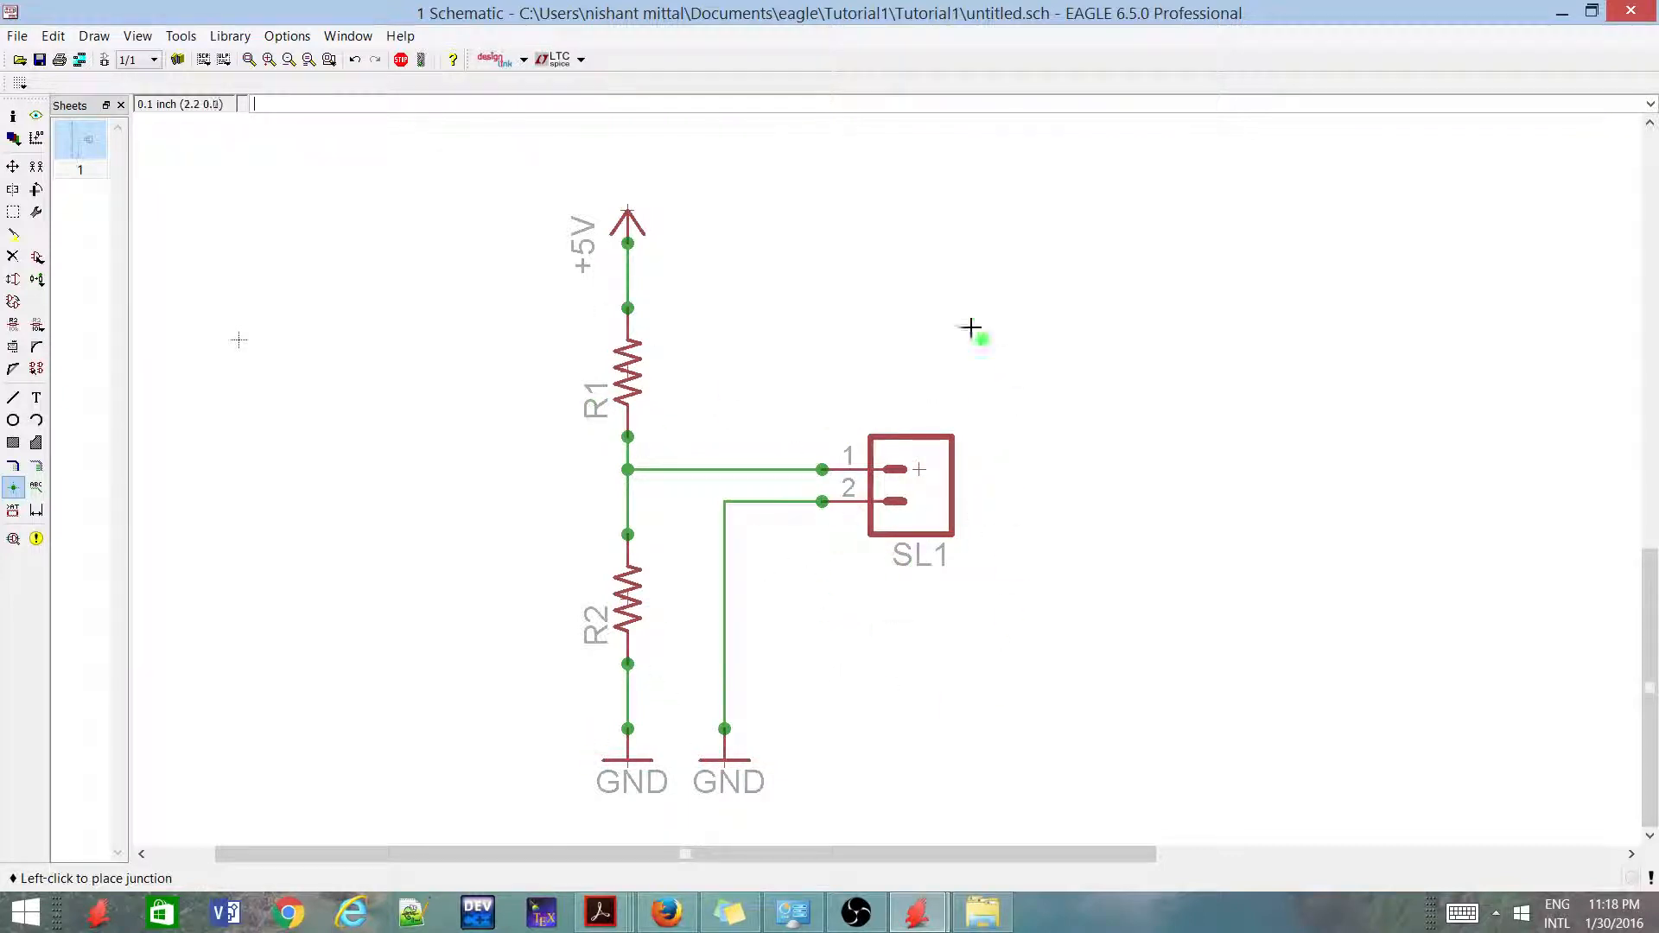
scroll(824, 419, "down", 2)
scroll(592, 319, "up", 2)
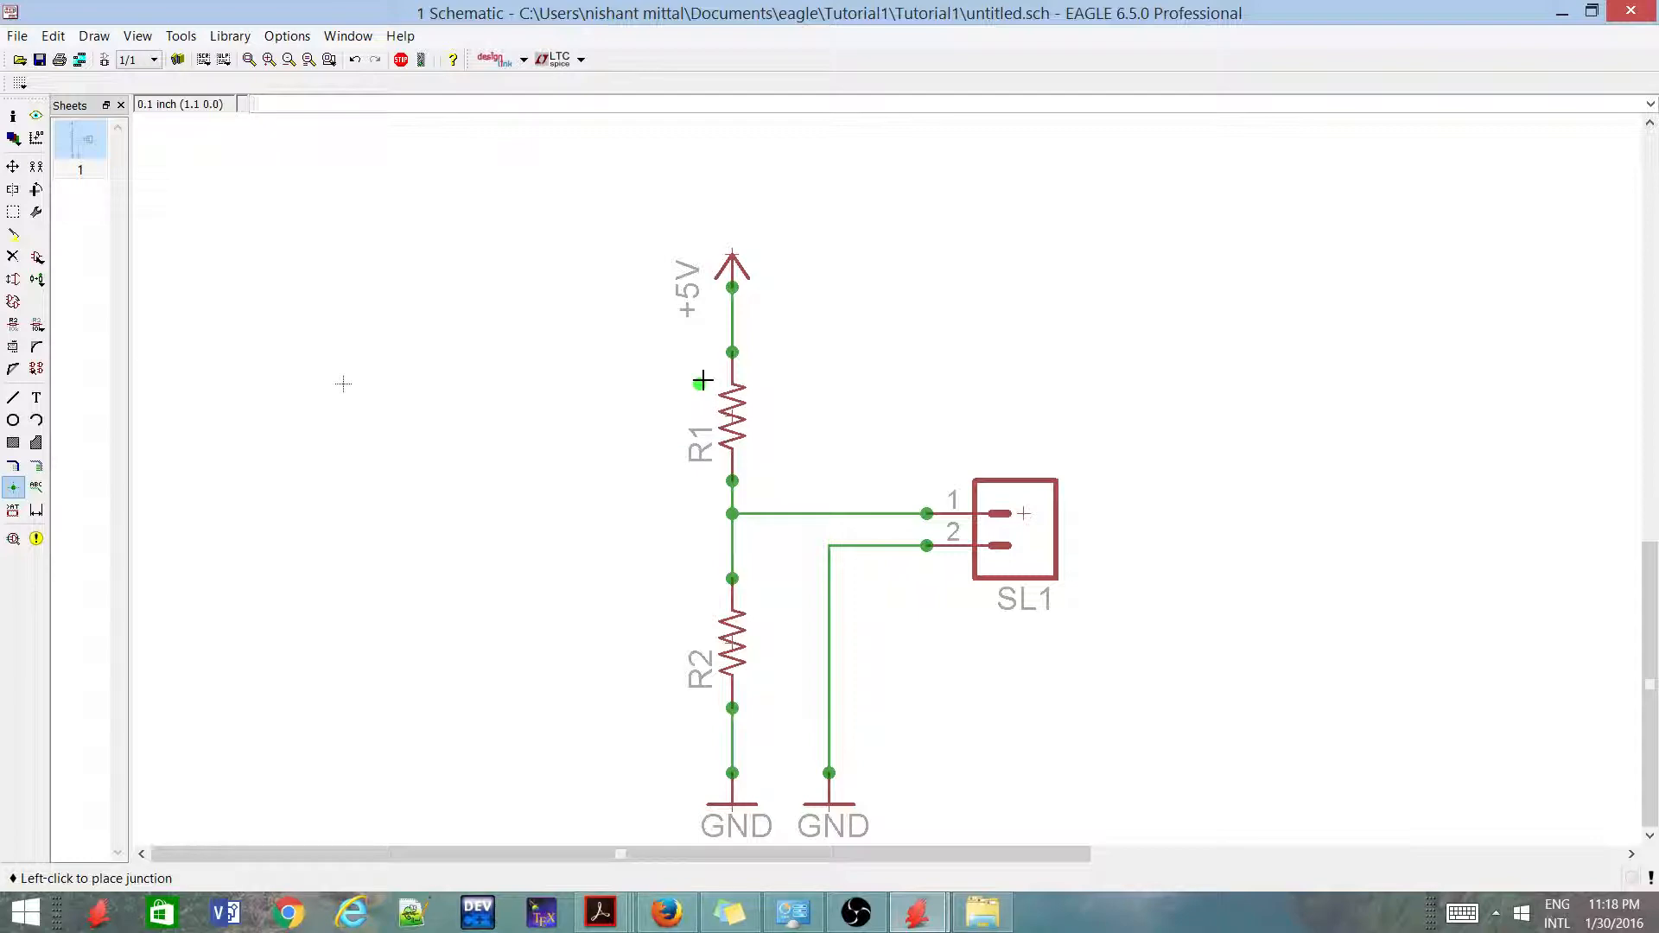
Add a second M02 connector to the upper left of R1, rotated so its pins point down, and end the Add command
left_click(13, 166)
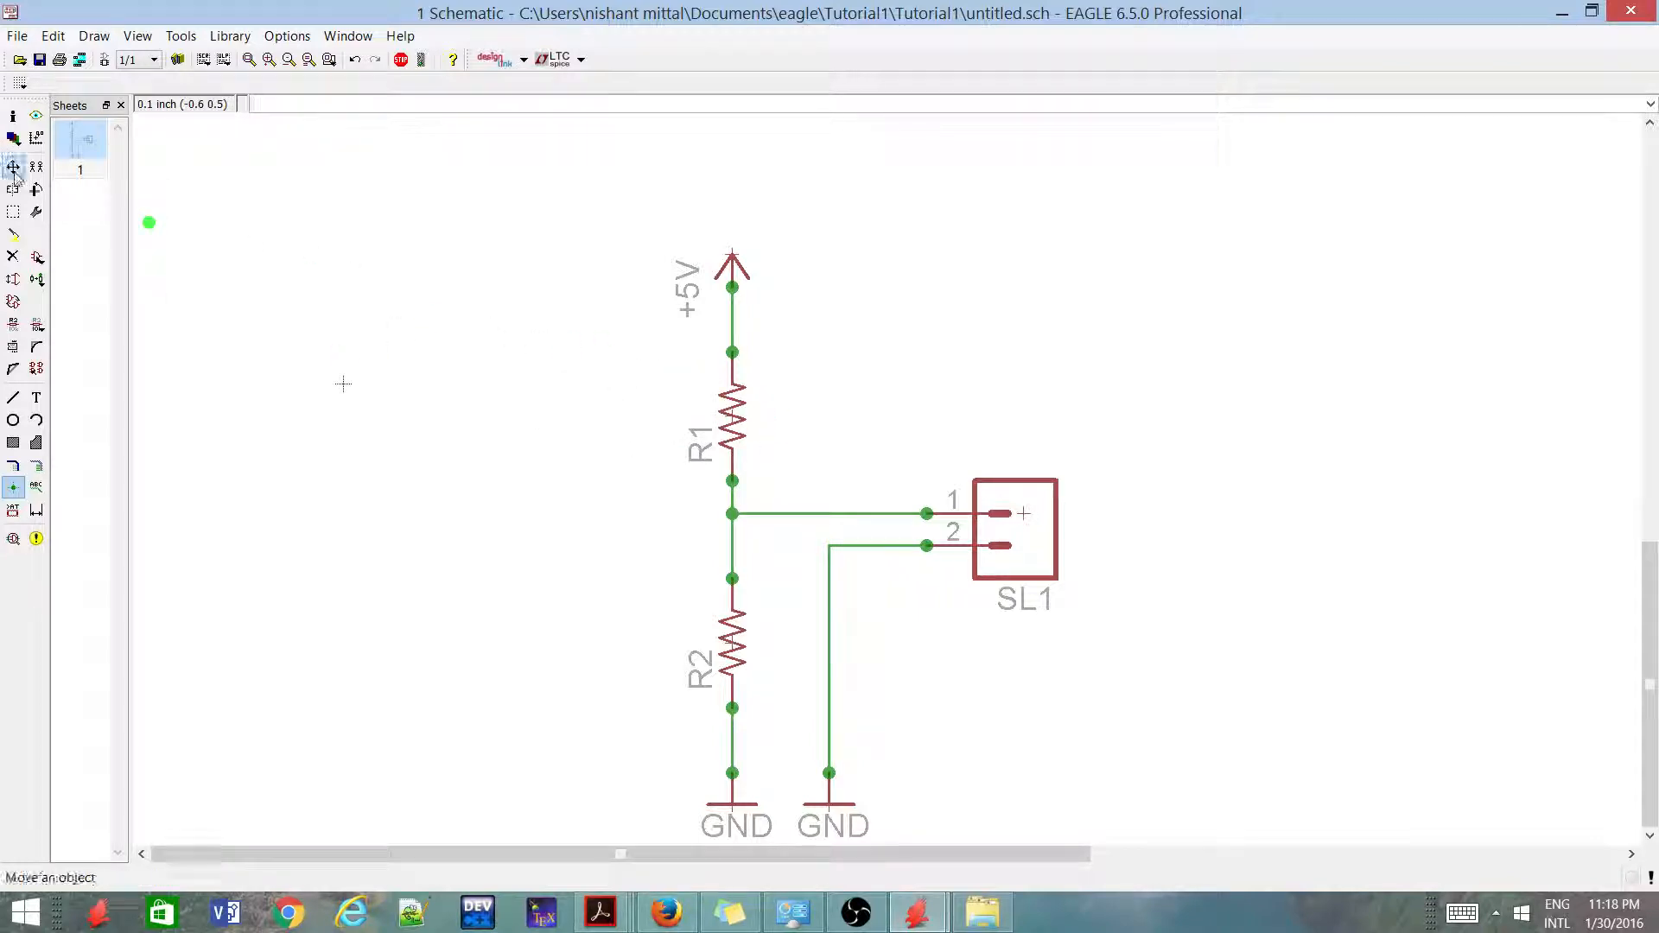
left_click(37, 256)
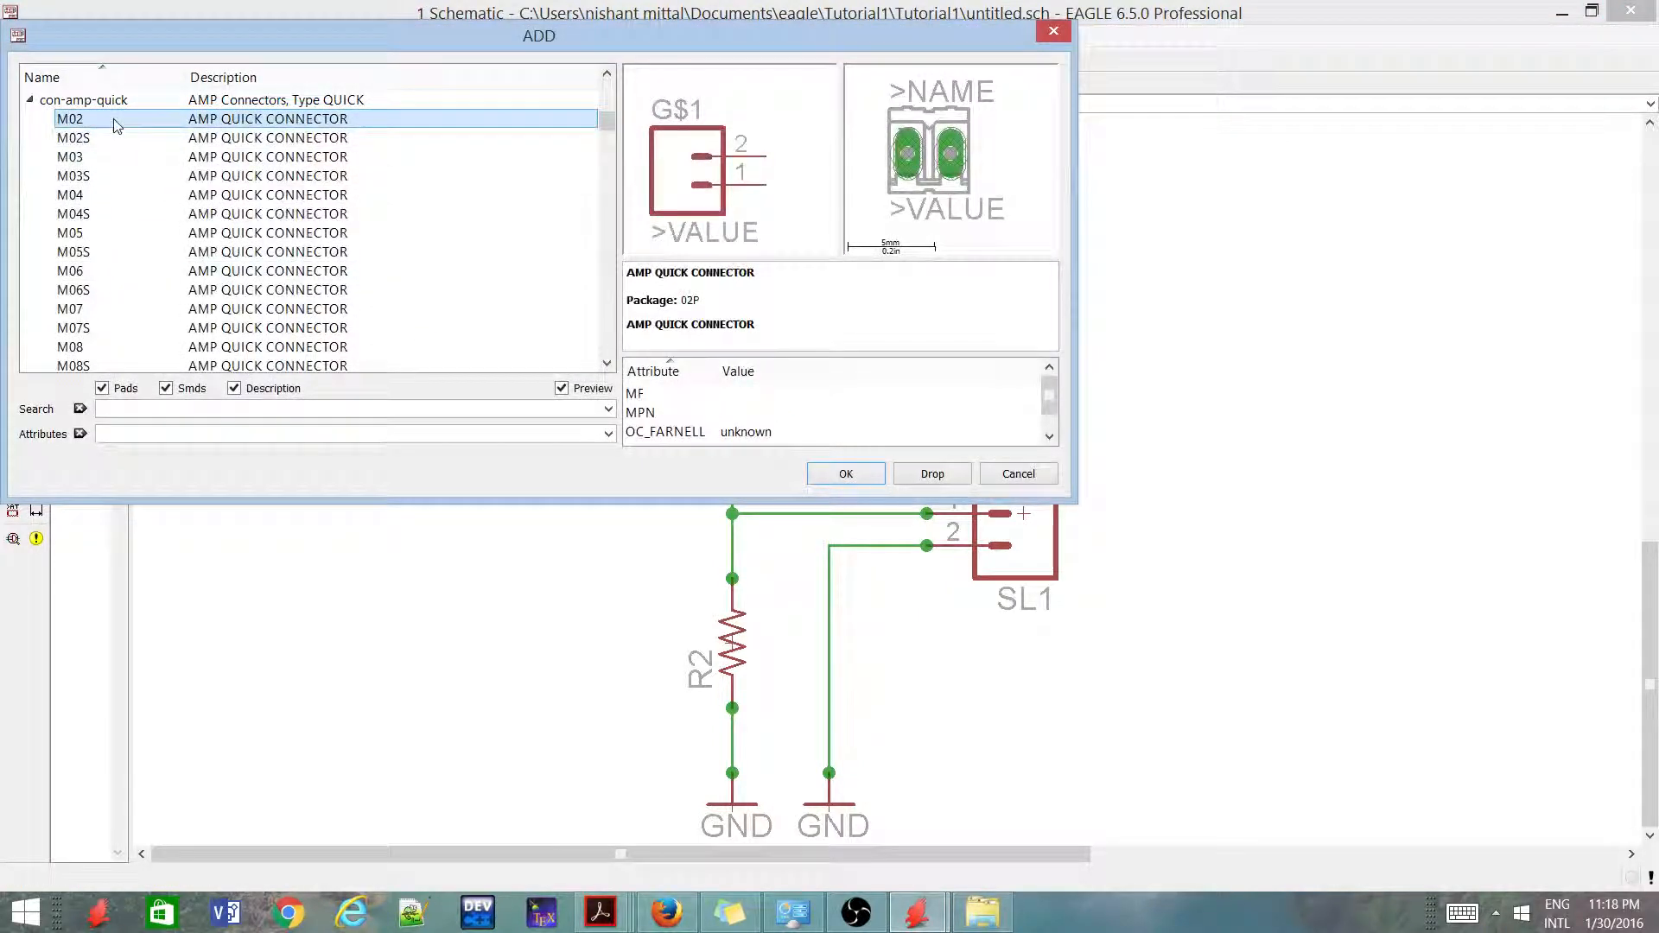
double_click(112, 128)
right_click(470, 323)
right_click(465, 319)
right_click(459, 315)
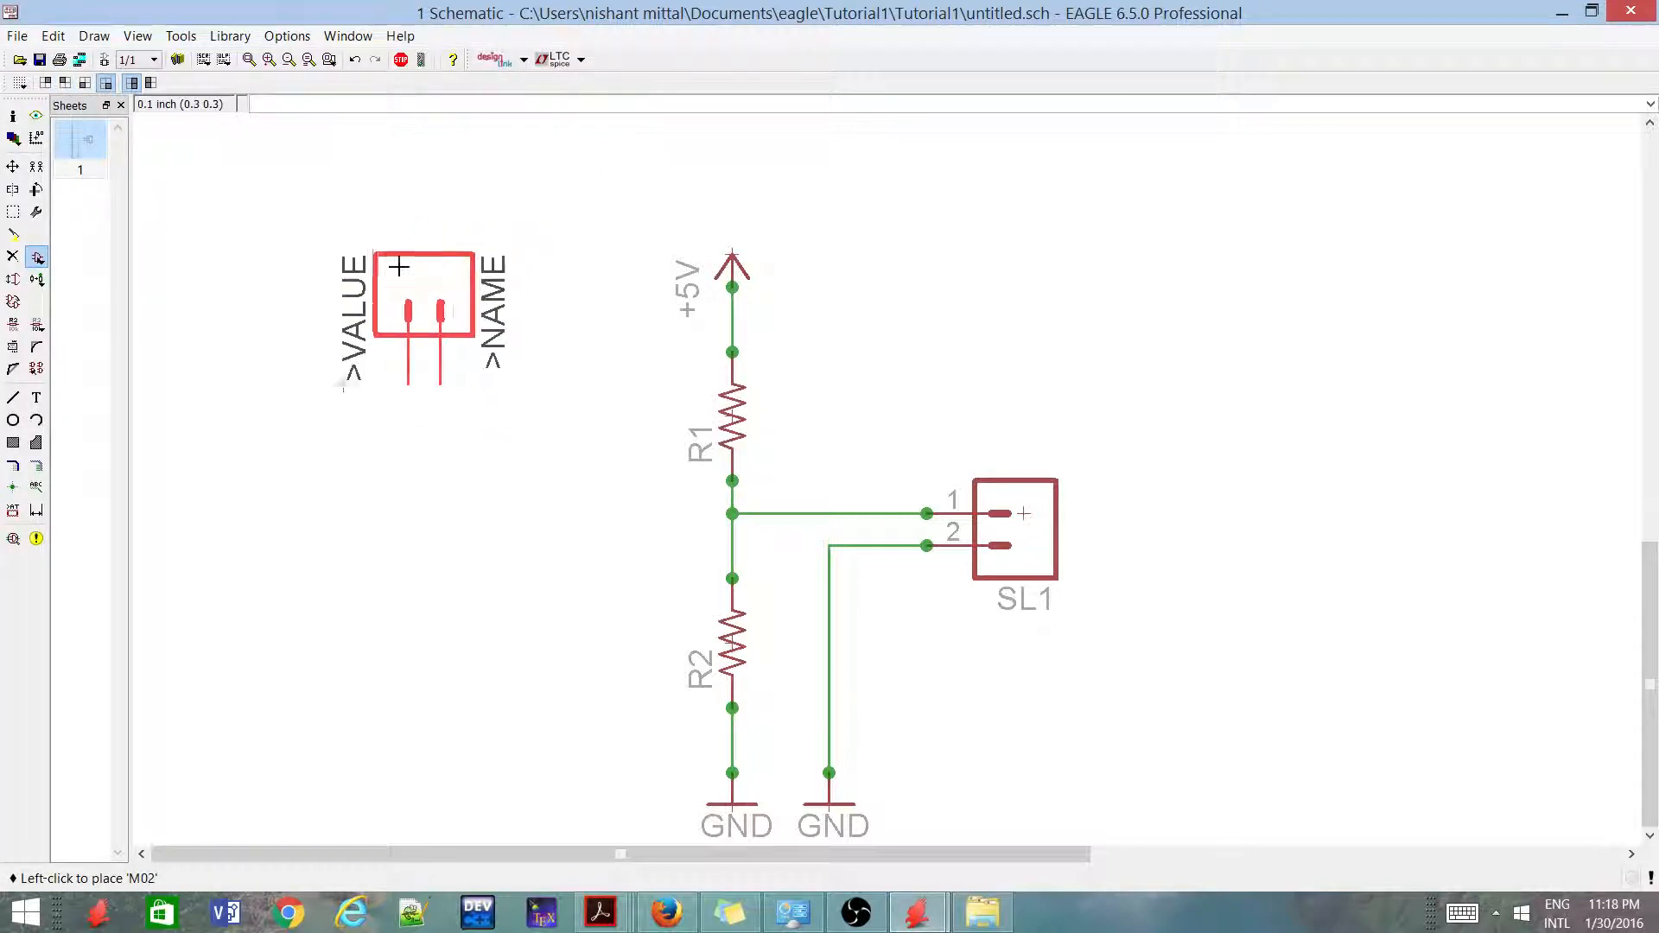
left_click(385, 253)
key("Escape")
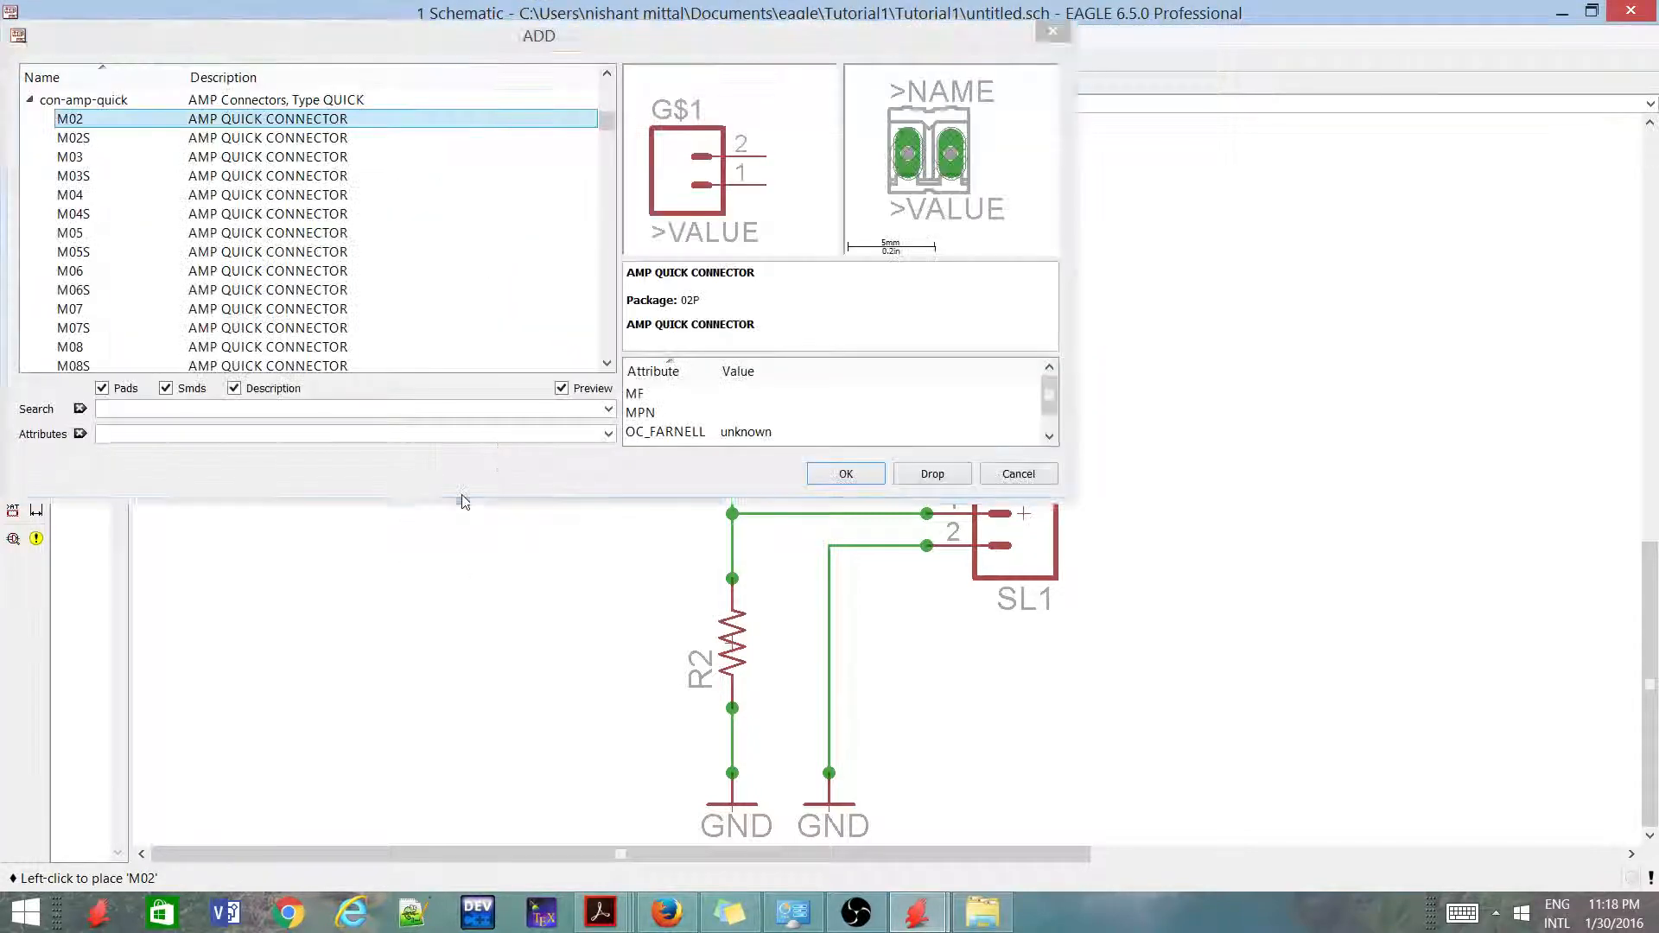
key("Escape")
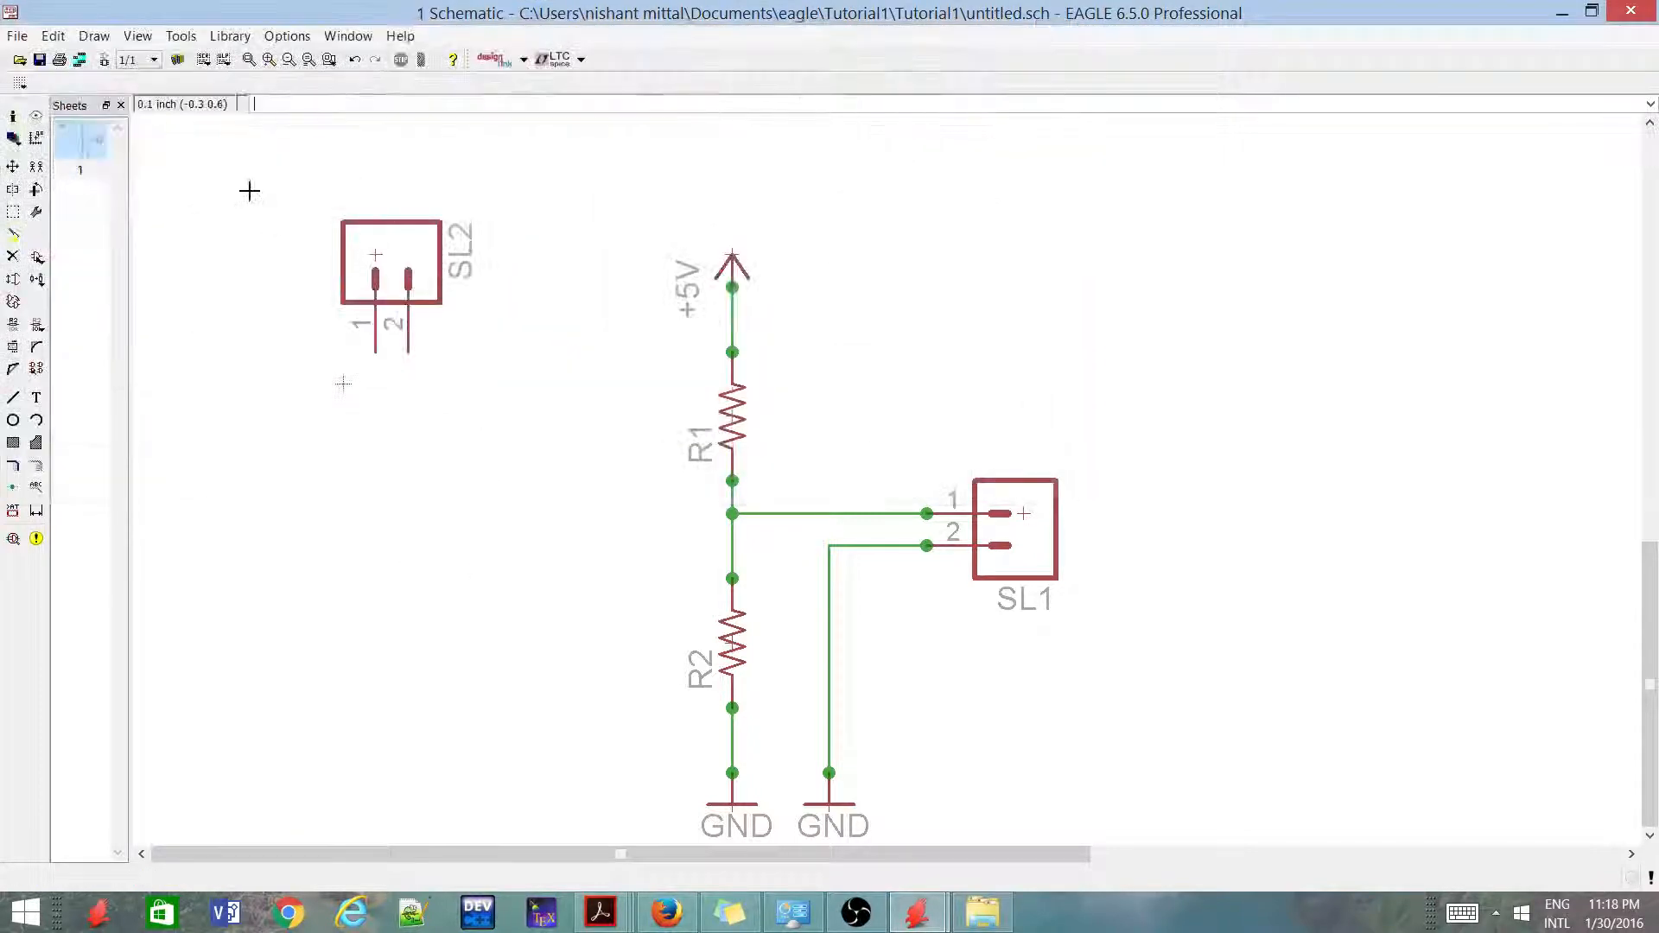
Copy the +5V symbol, rotate the copy to point down, and place it below SL2's pin 1
right_click(731, 256)
left_click(789, 285)
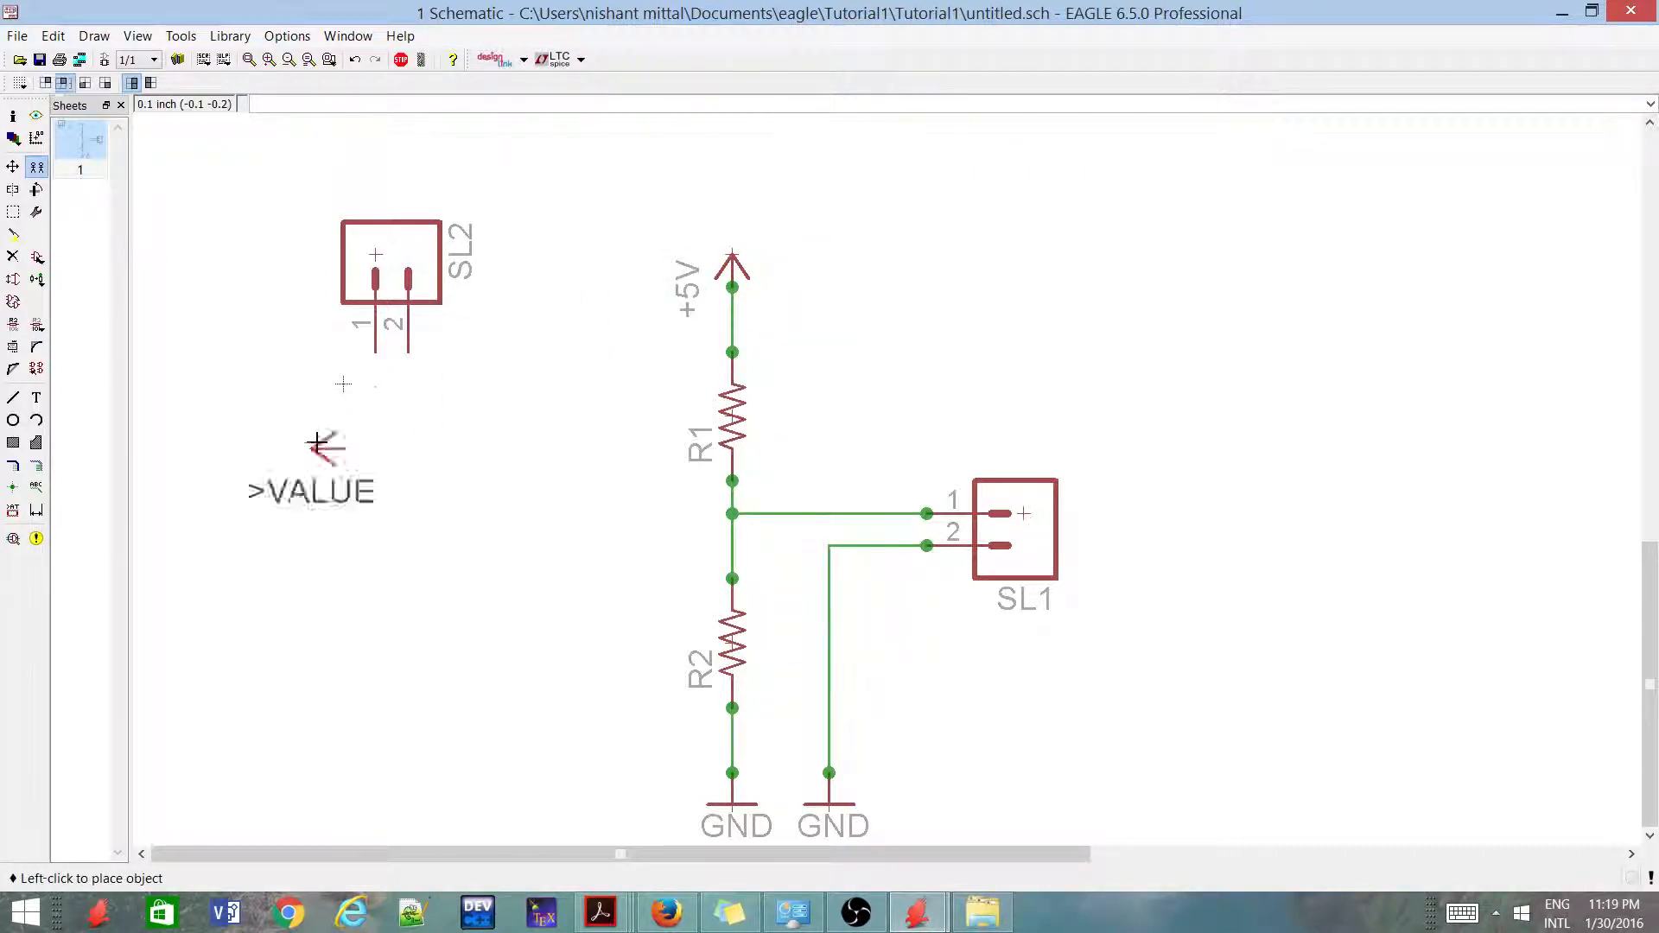
right_click(343, 432)
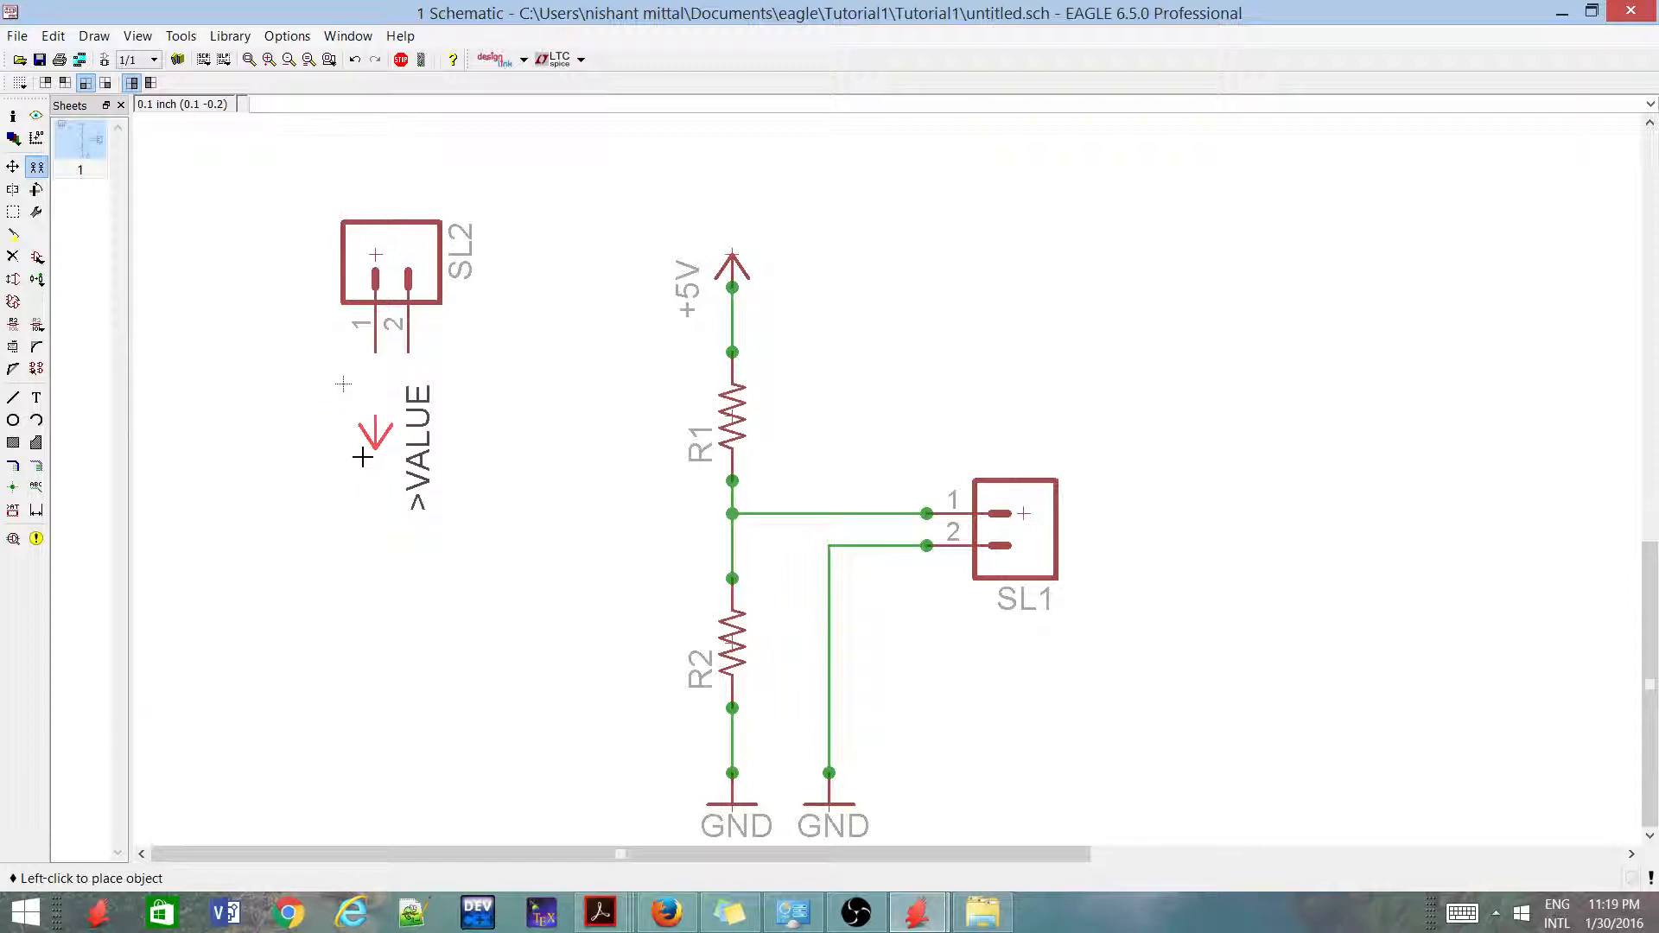
left_click(362, 458)
Copy the GND symbol under R2 and place the copy below SL2's pin 2, lower than the +5V symbol
scroll(710, 598, "down", 2)
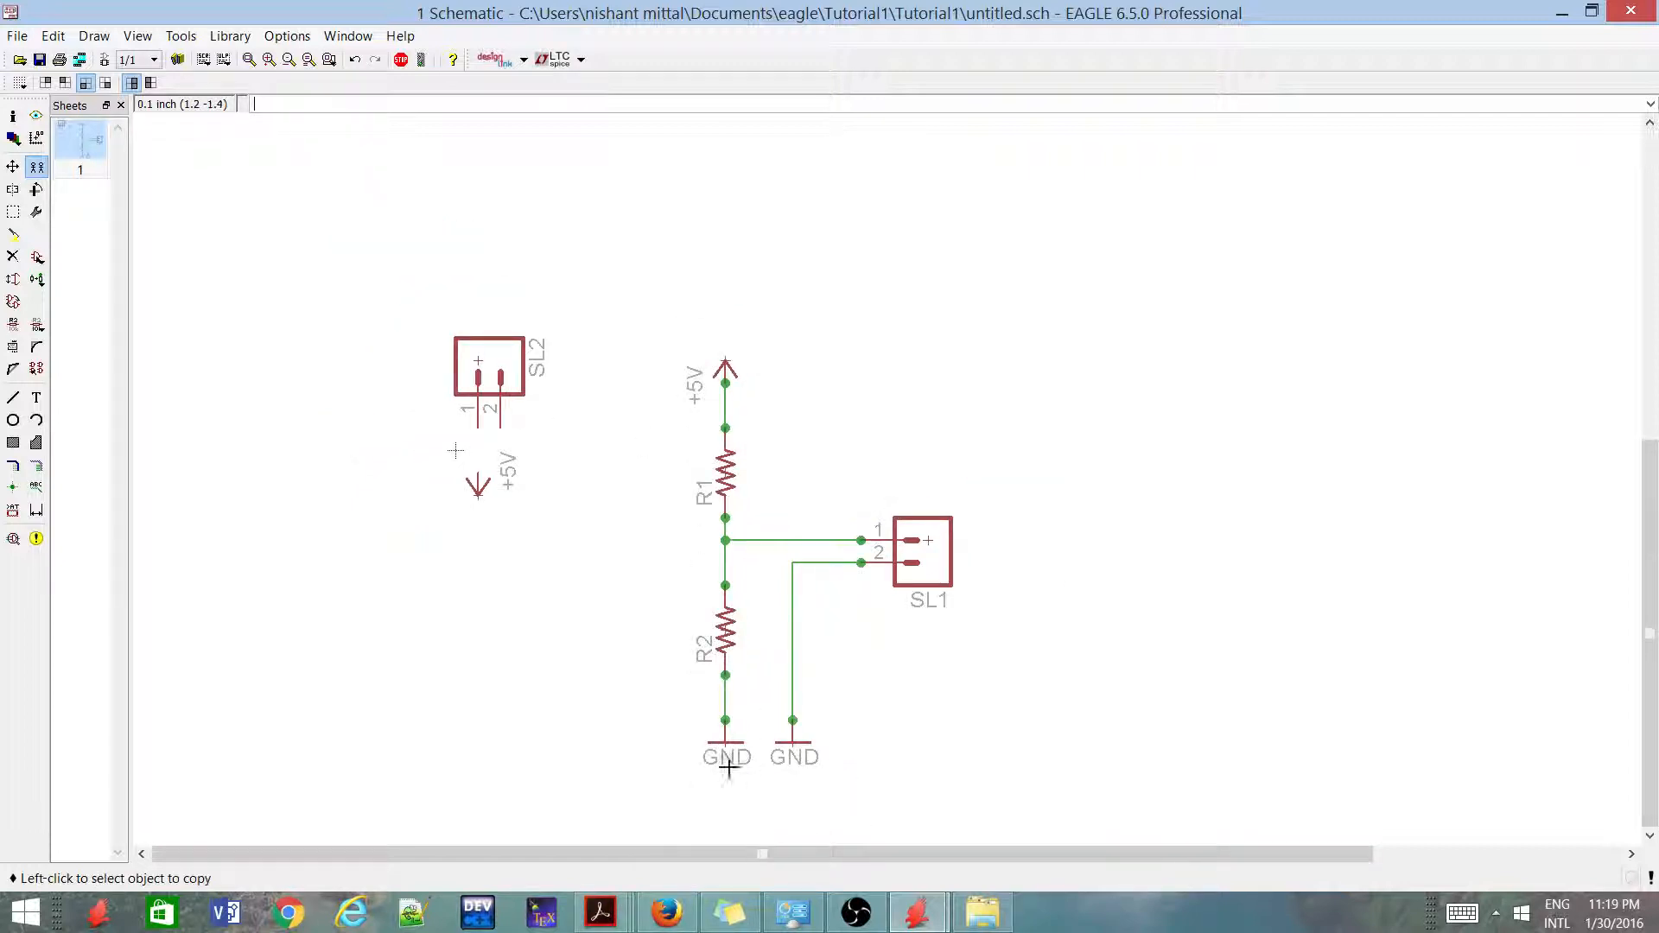
right_click(726, 736)
left_click(775, 328)
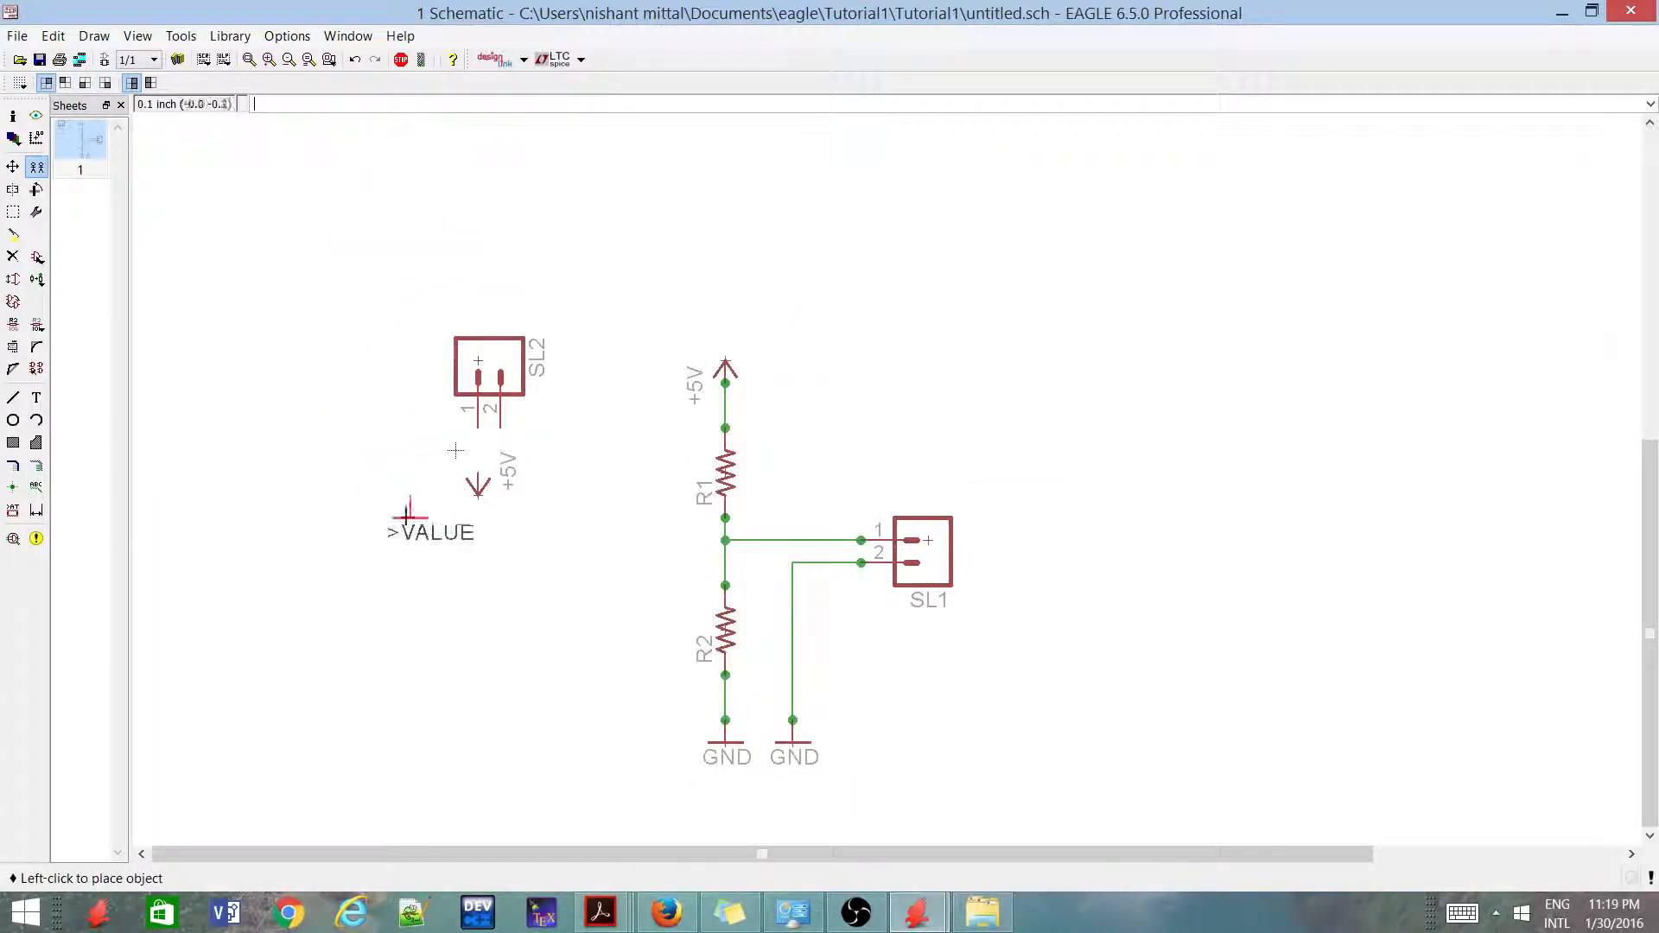
scroll(484, 519, "up", 2)
left_click(483, 561)
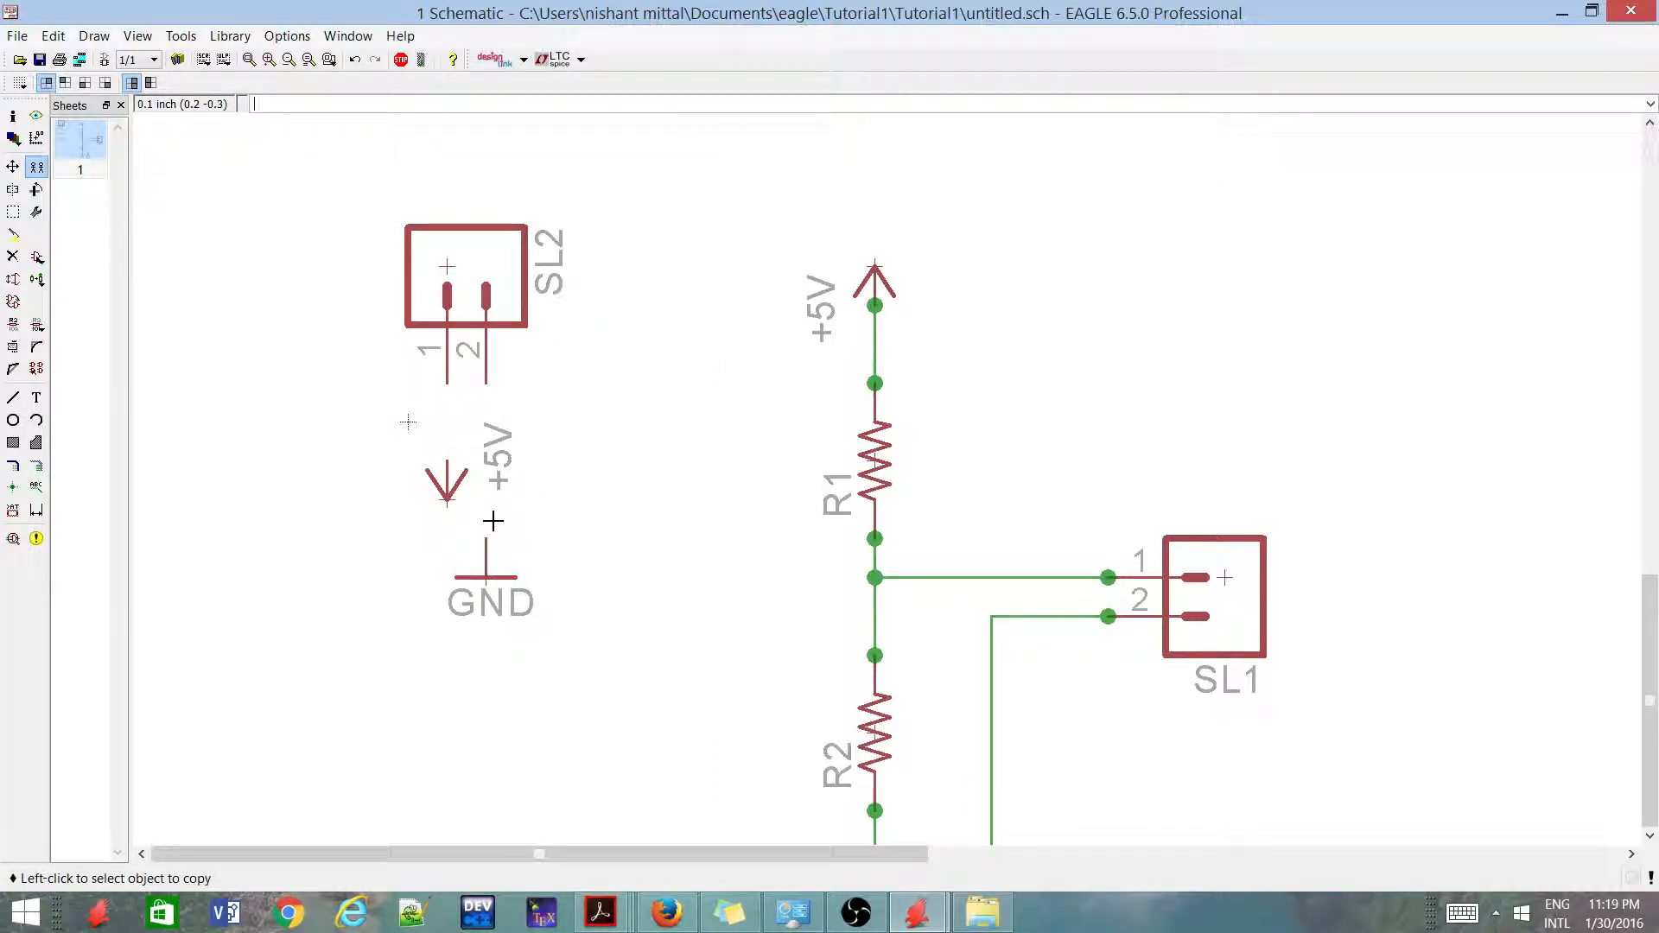
Draw vertical wires from SL2's pin 1 to the +5V symbol below it and from pin 2 to the GND symbol
scroll(481, 490, "up", 1)
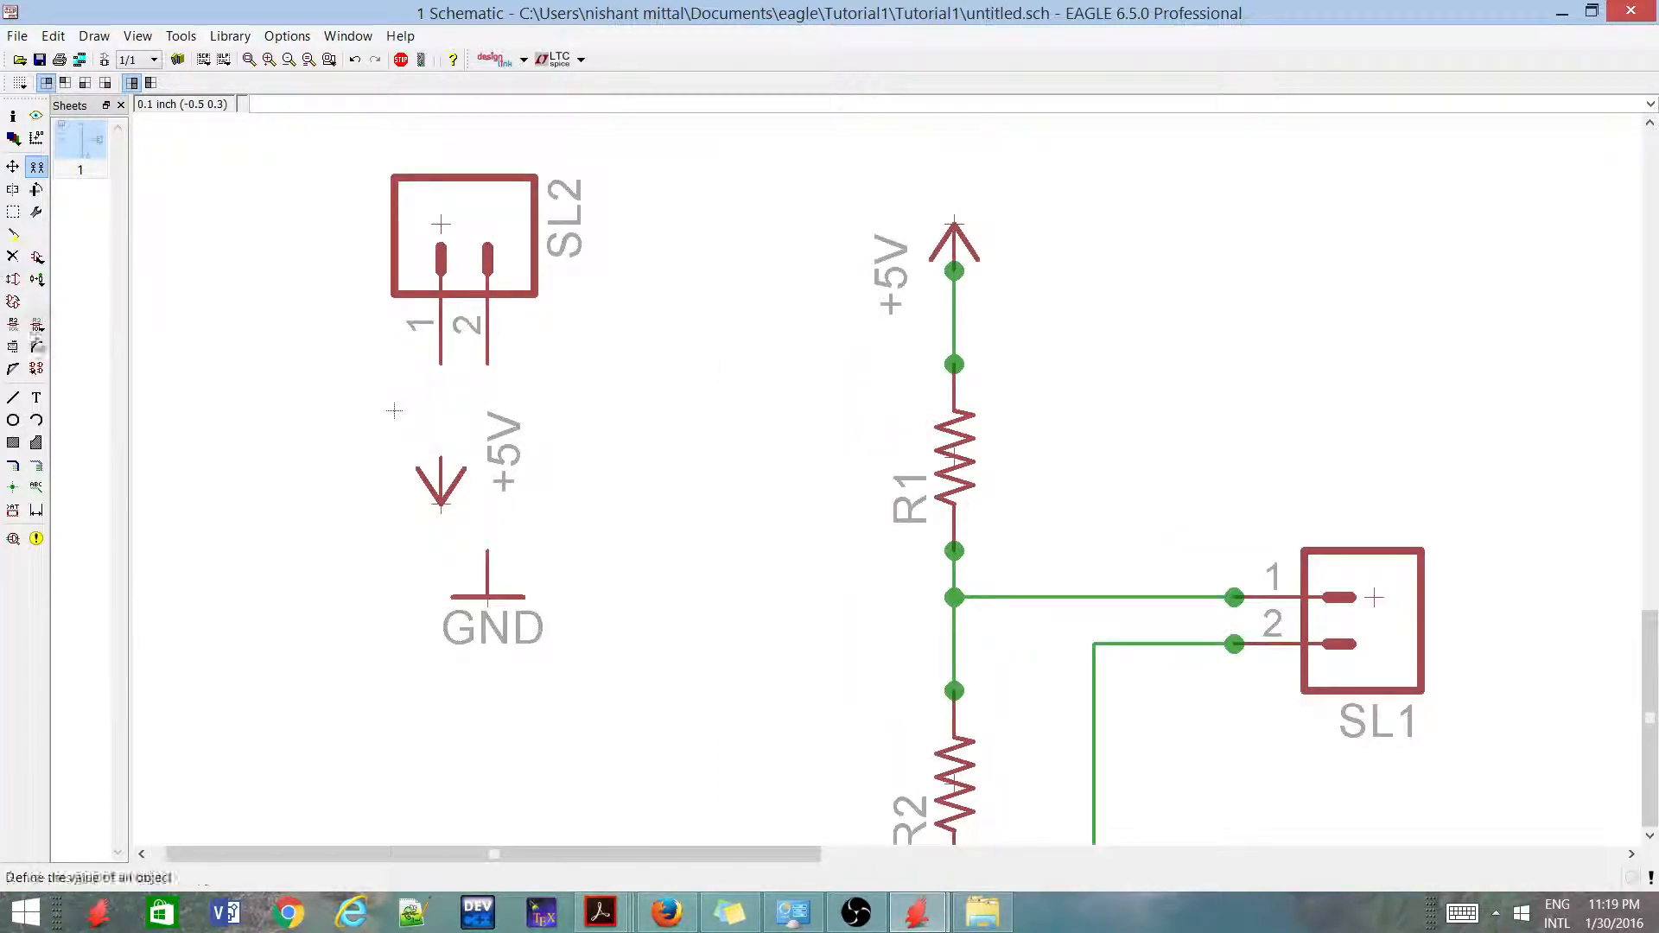
left_click(13, 398)
left_click(442, 364)
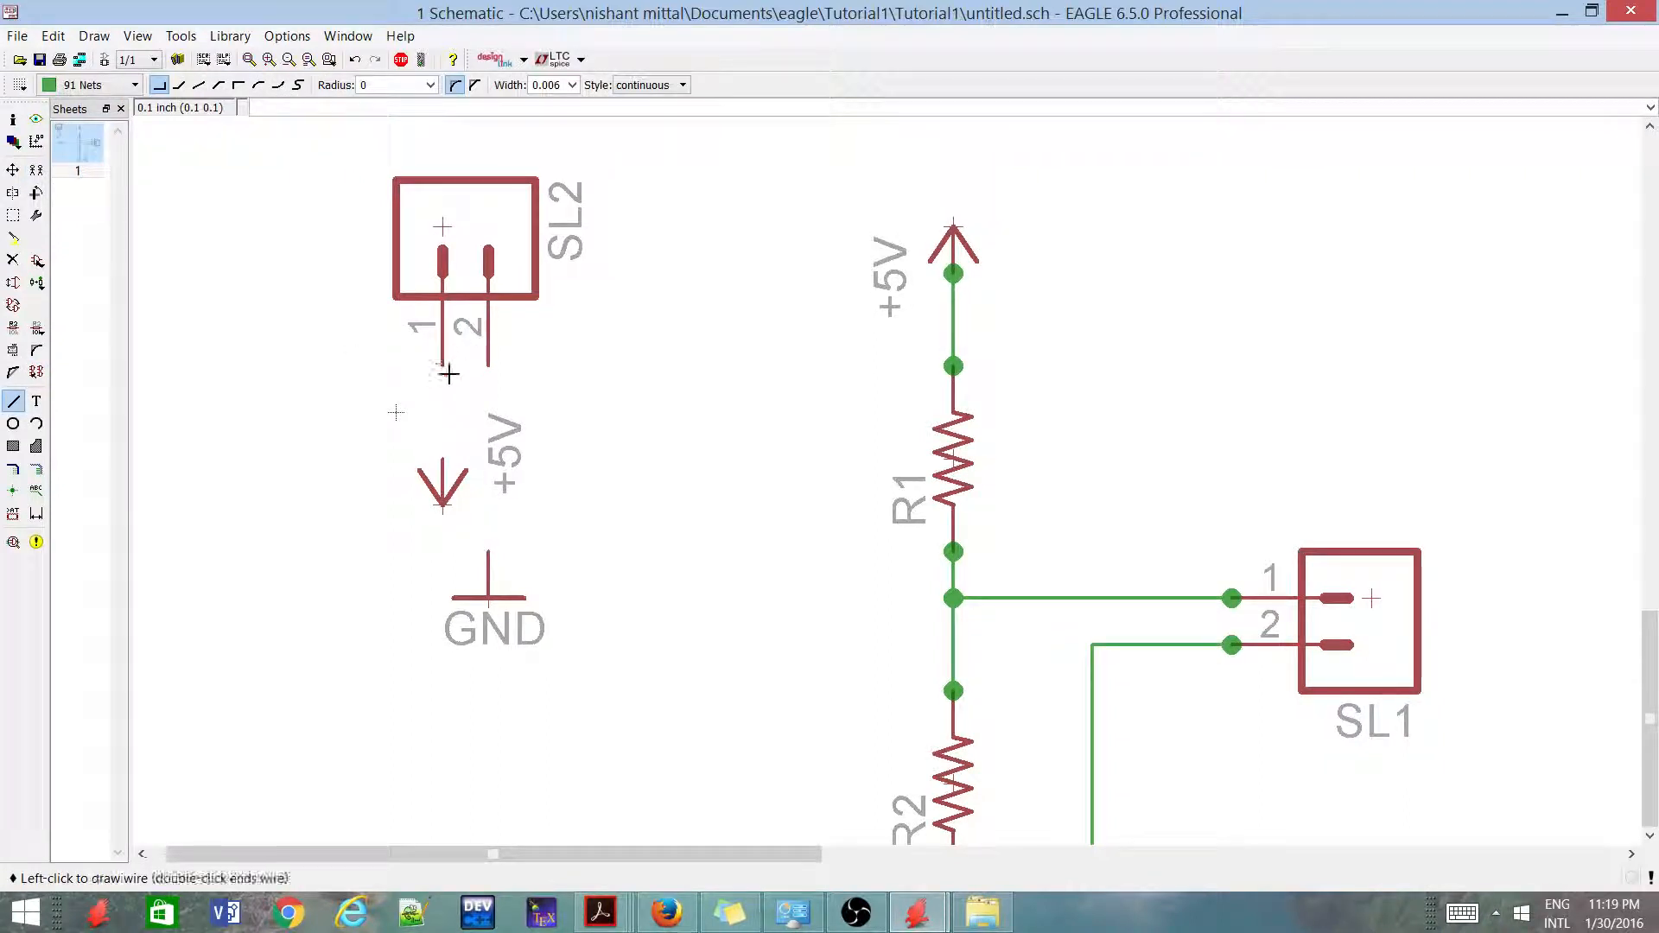
left_click(443, 458)
left_click(485, 366)
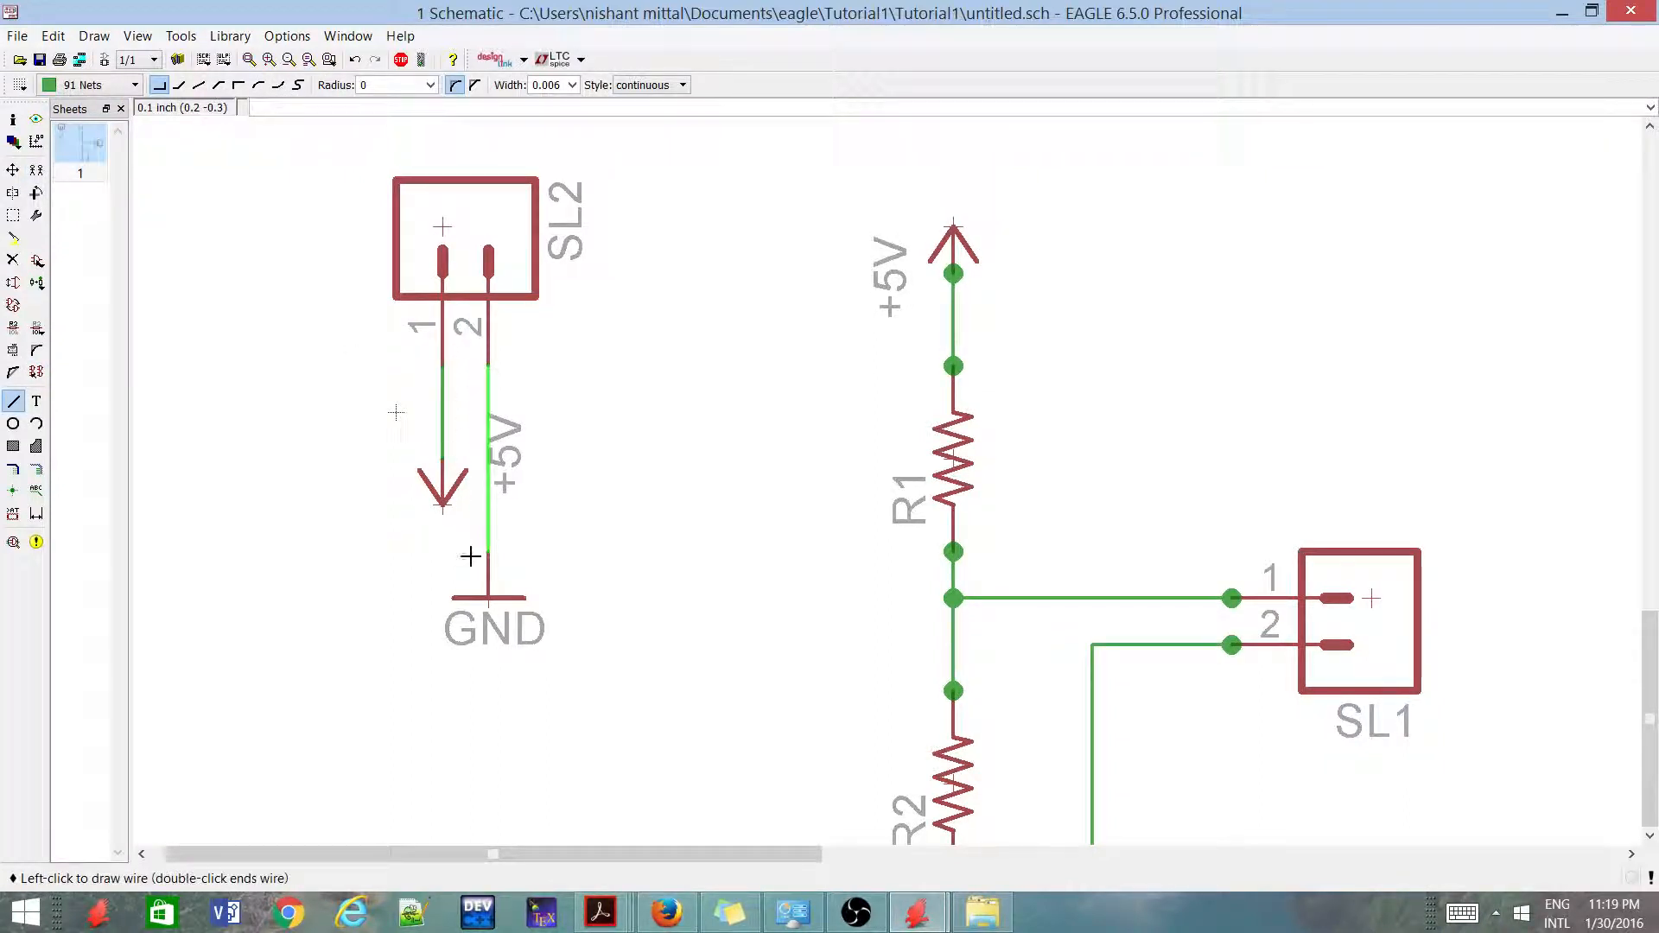
left_click(477, 550)
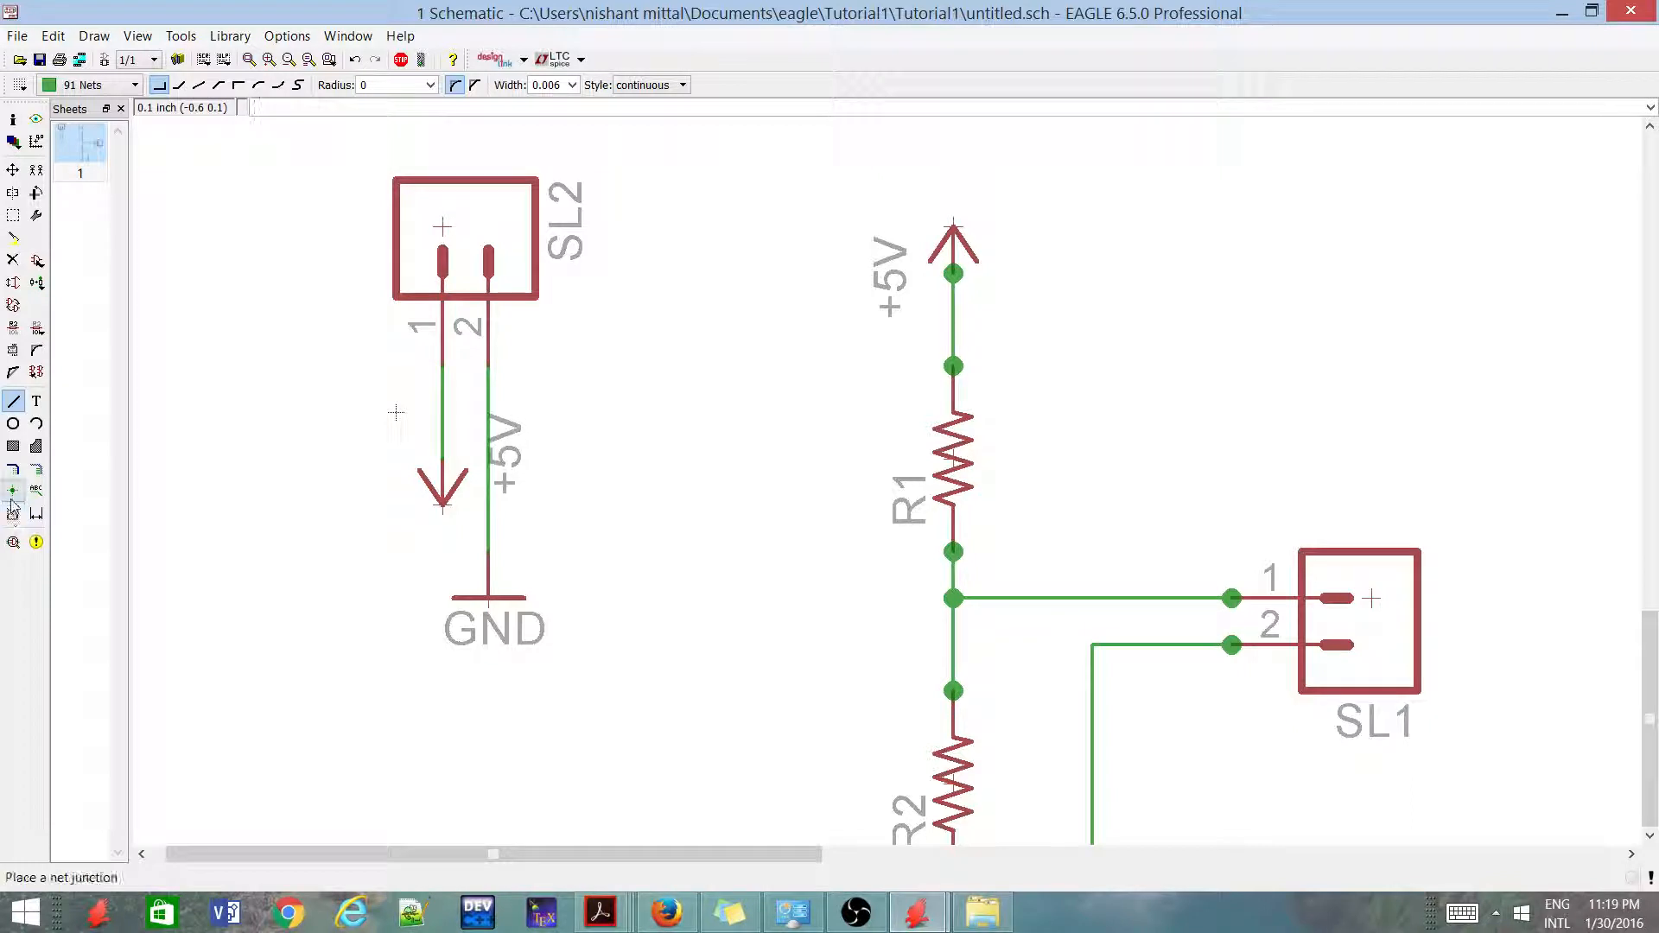
Place junctions at SL2's pins 1 and 2 and at the pins of the +5V and GND symbols below them
left_click(13, 490)
left_click(441, 458)
left_click(441, 364)
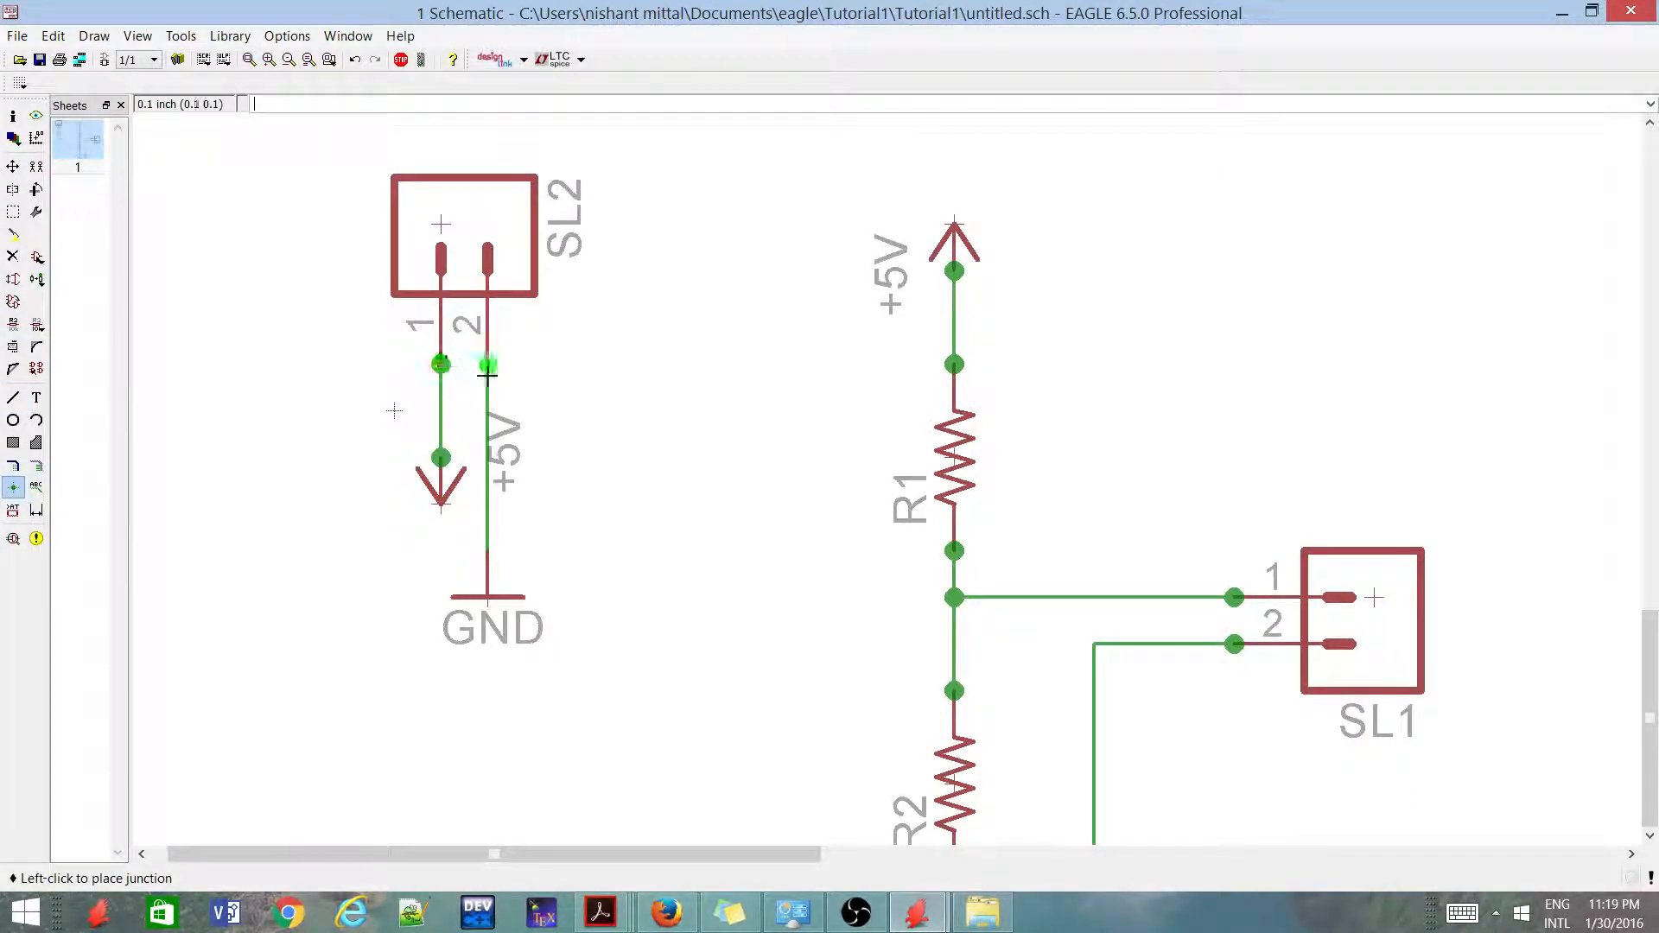
left_click(487, 364)
left_click(491, 555)
Smash the +5V symbol below SL2 so its label can be moved separately from the symbol
left_click(13, 166)
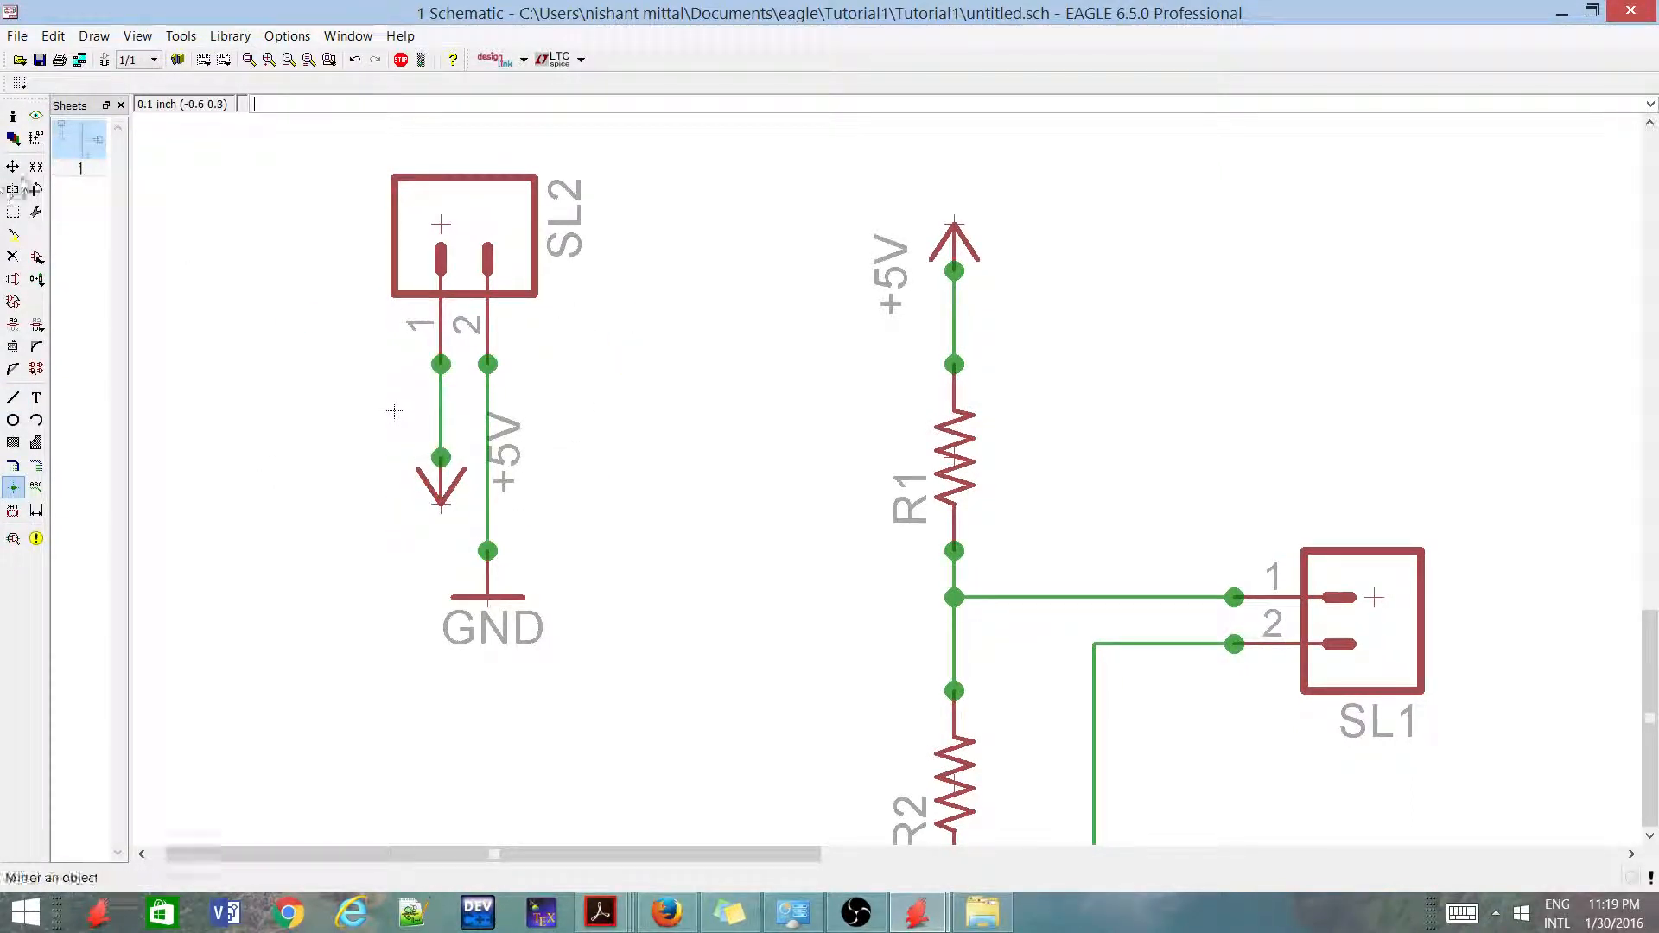
left_click(16, 167)
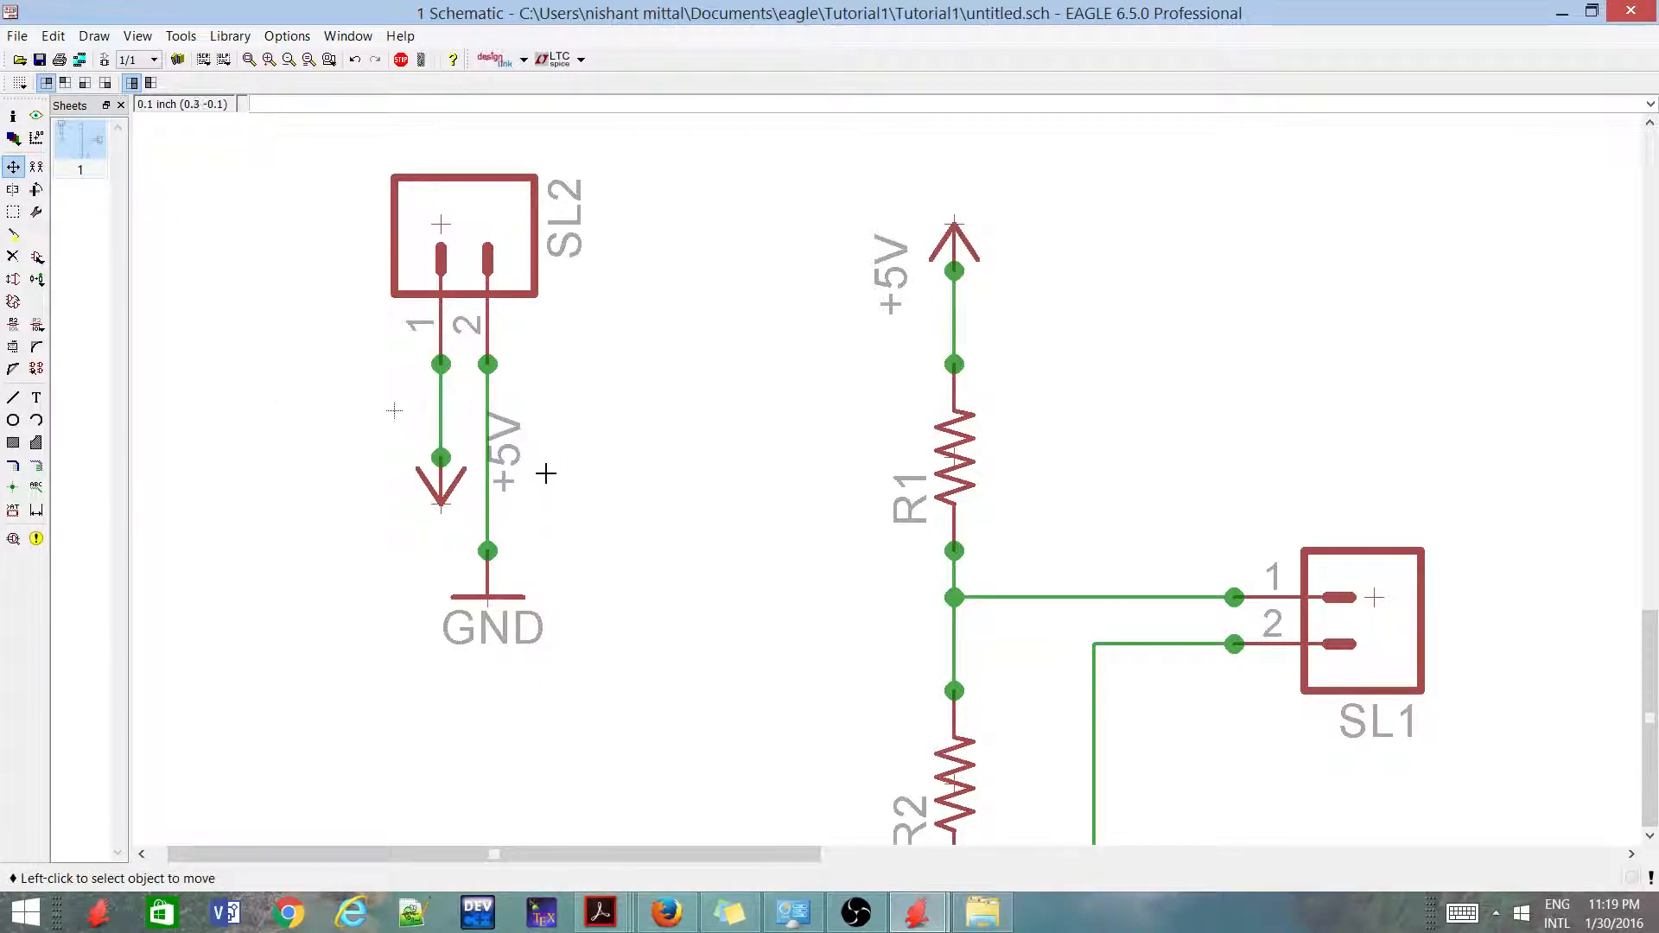
left_click(13, 346)
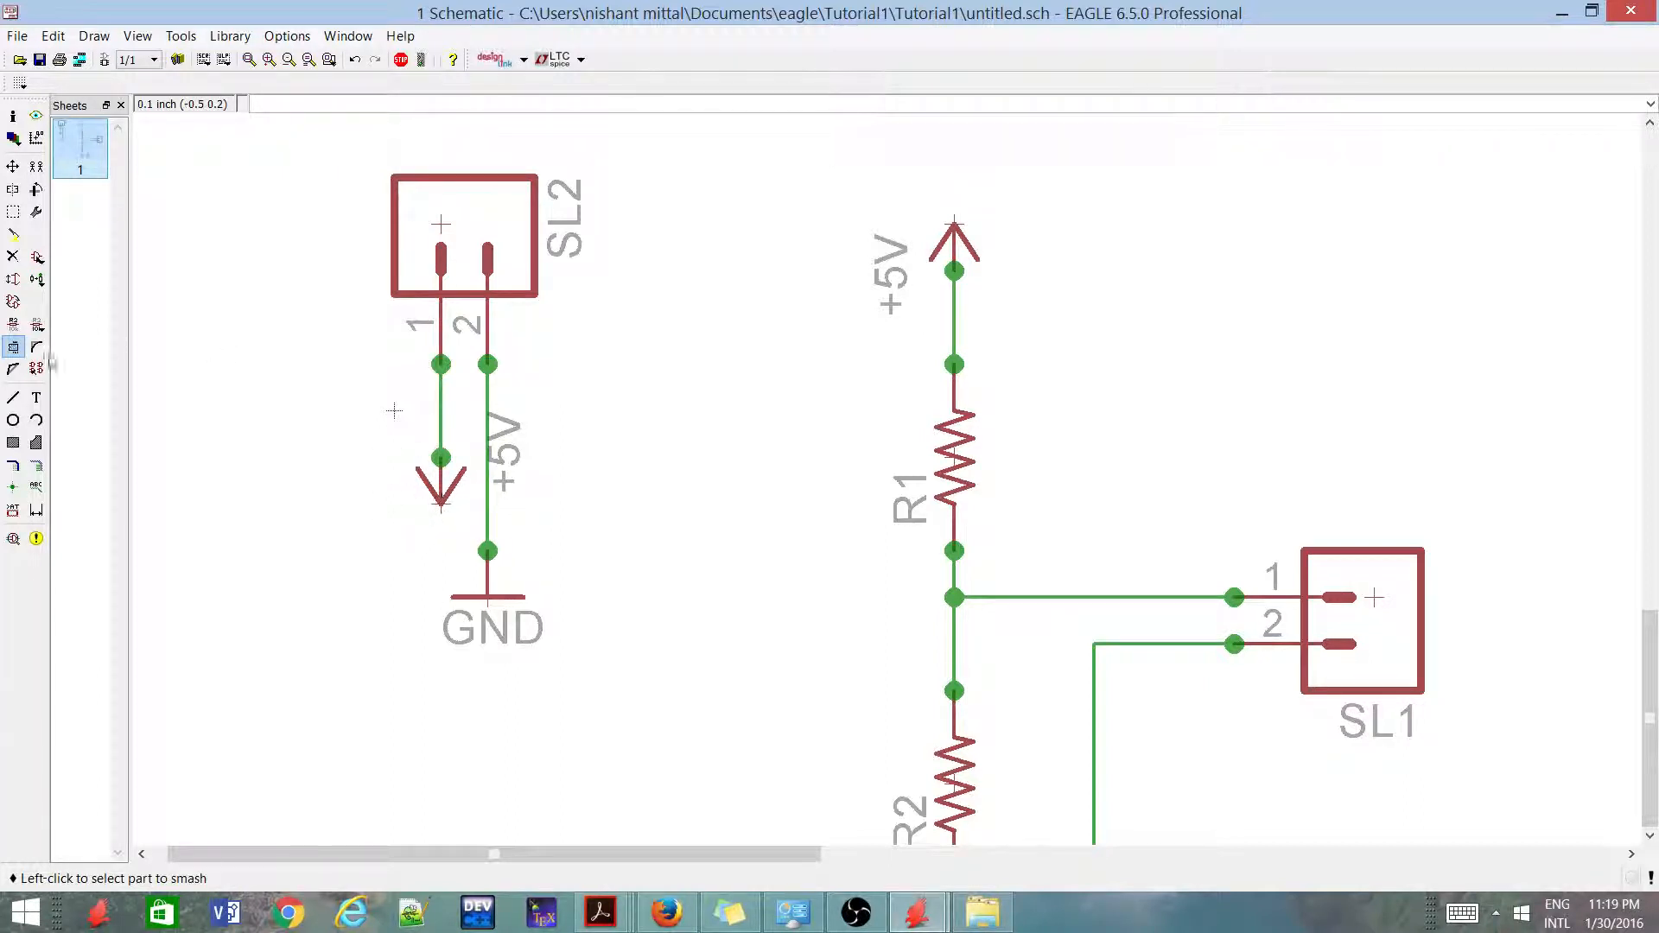
left_click(441, 500)
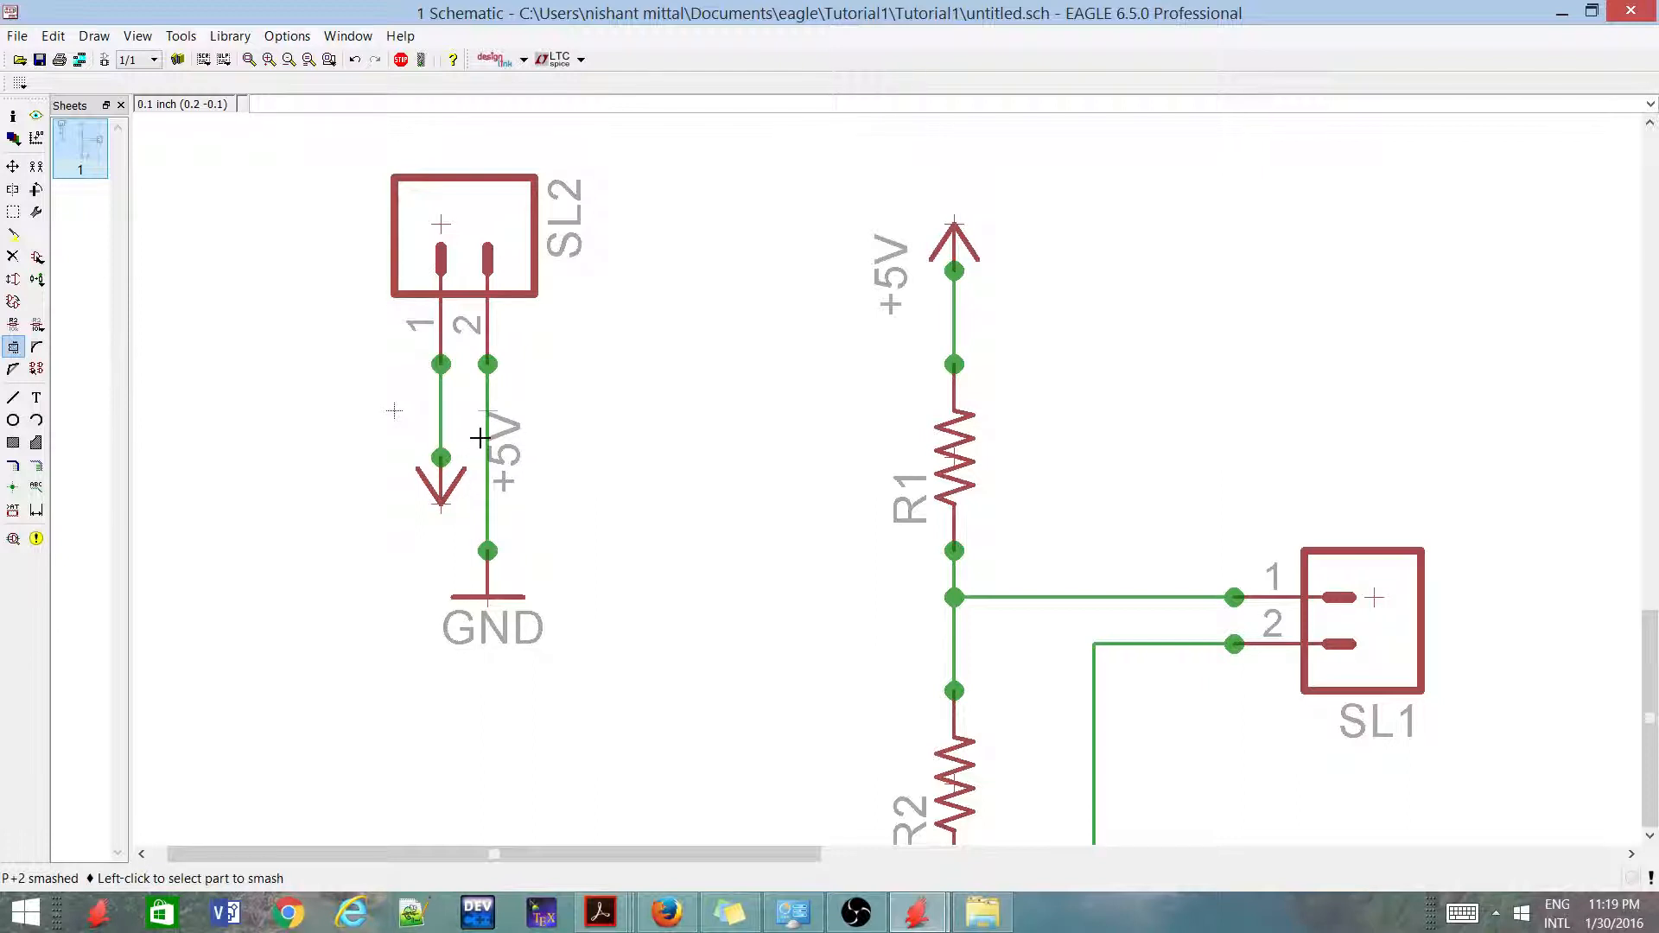
Move the +5V label off SL2's pin 2 wire, rotate it to read horizontally, and place it to the left of its arrow
left_click(13, 167)
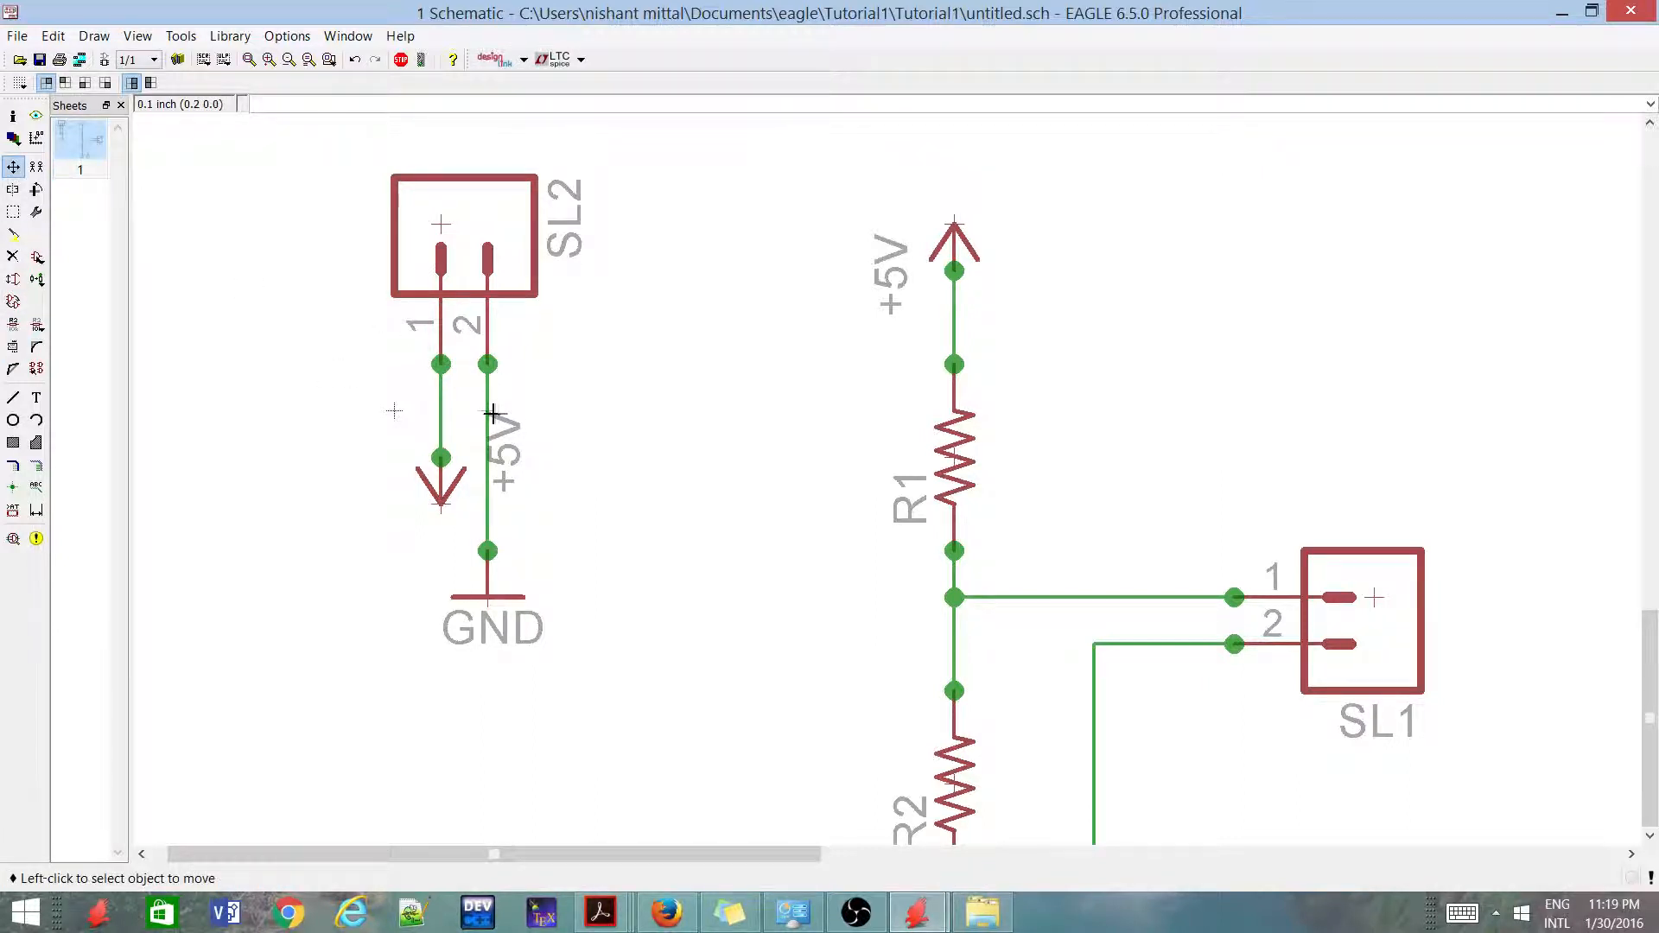
left_click(490, 411)
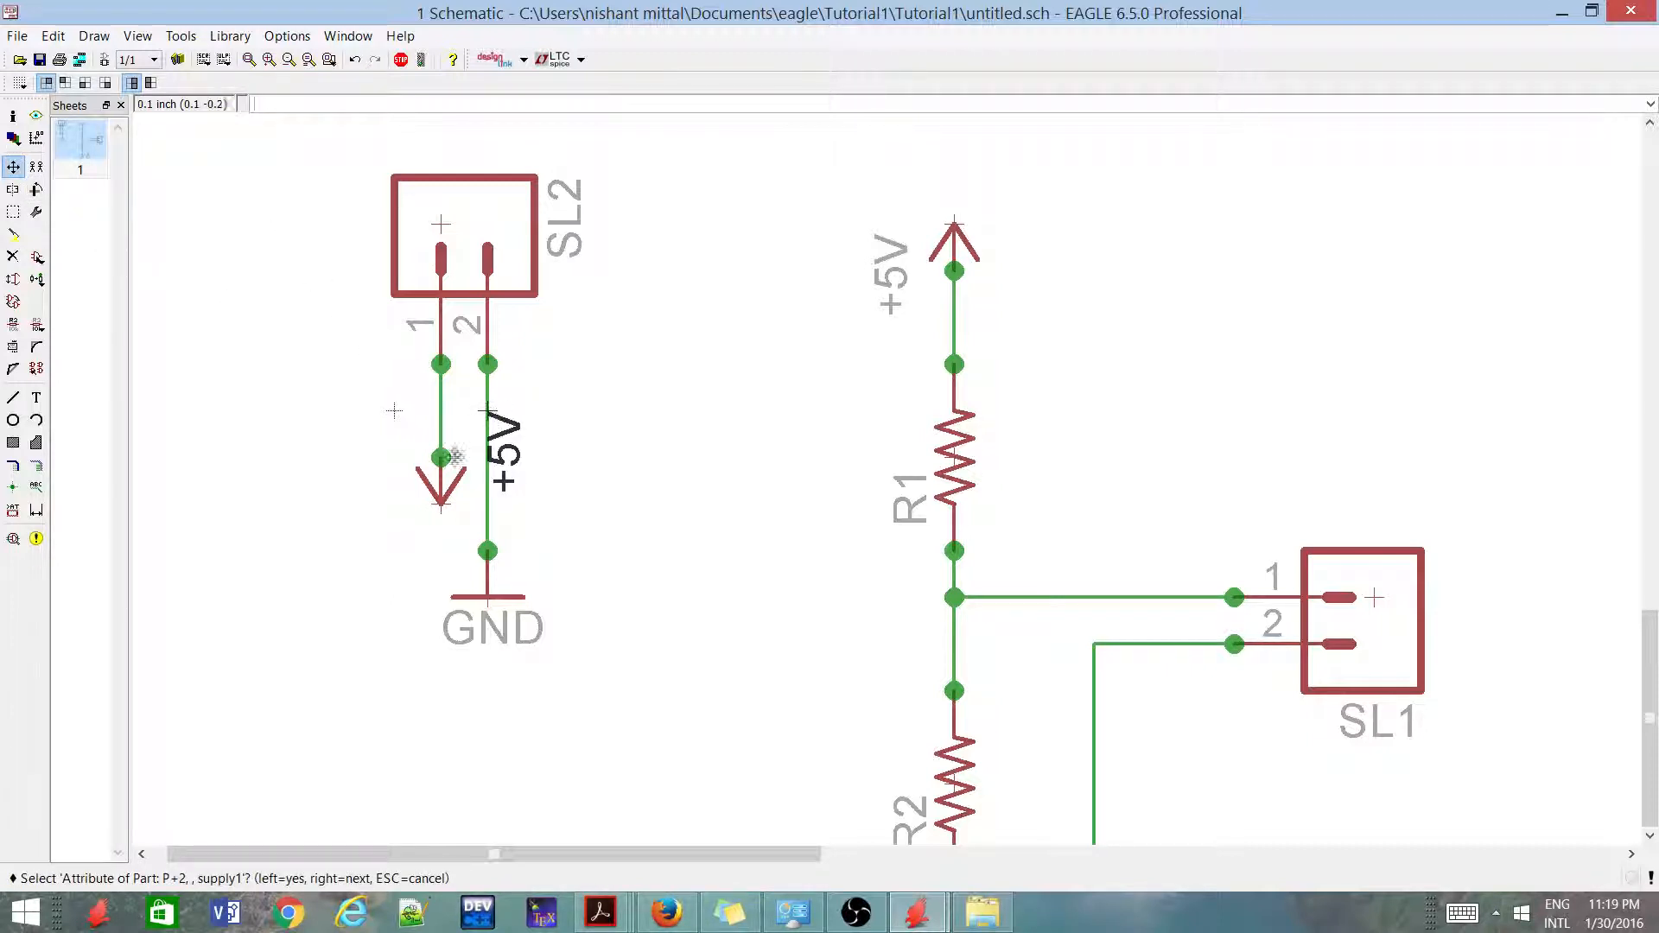
left_click(374, 545)
right_click(362, 485)
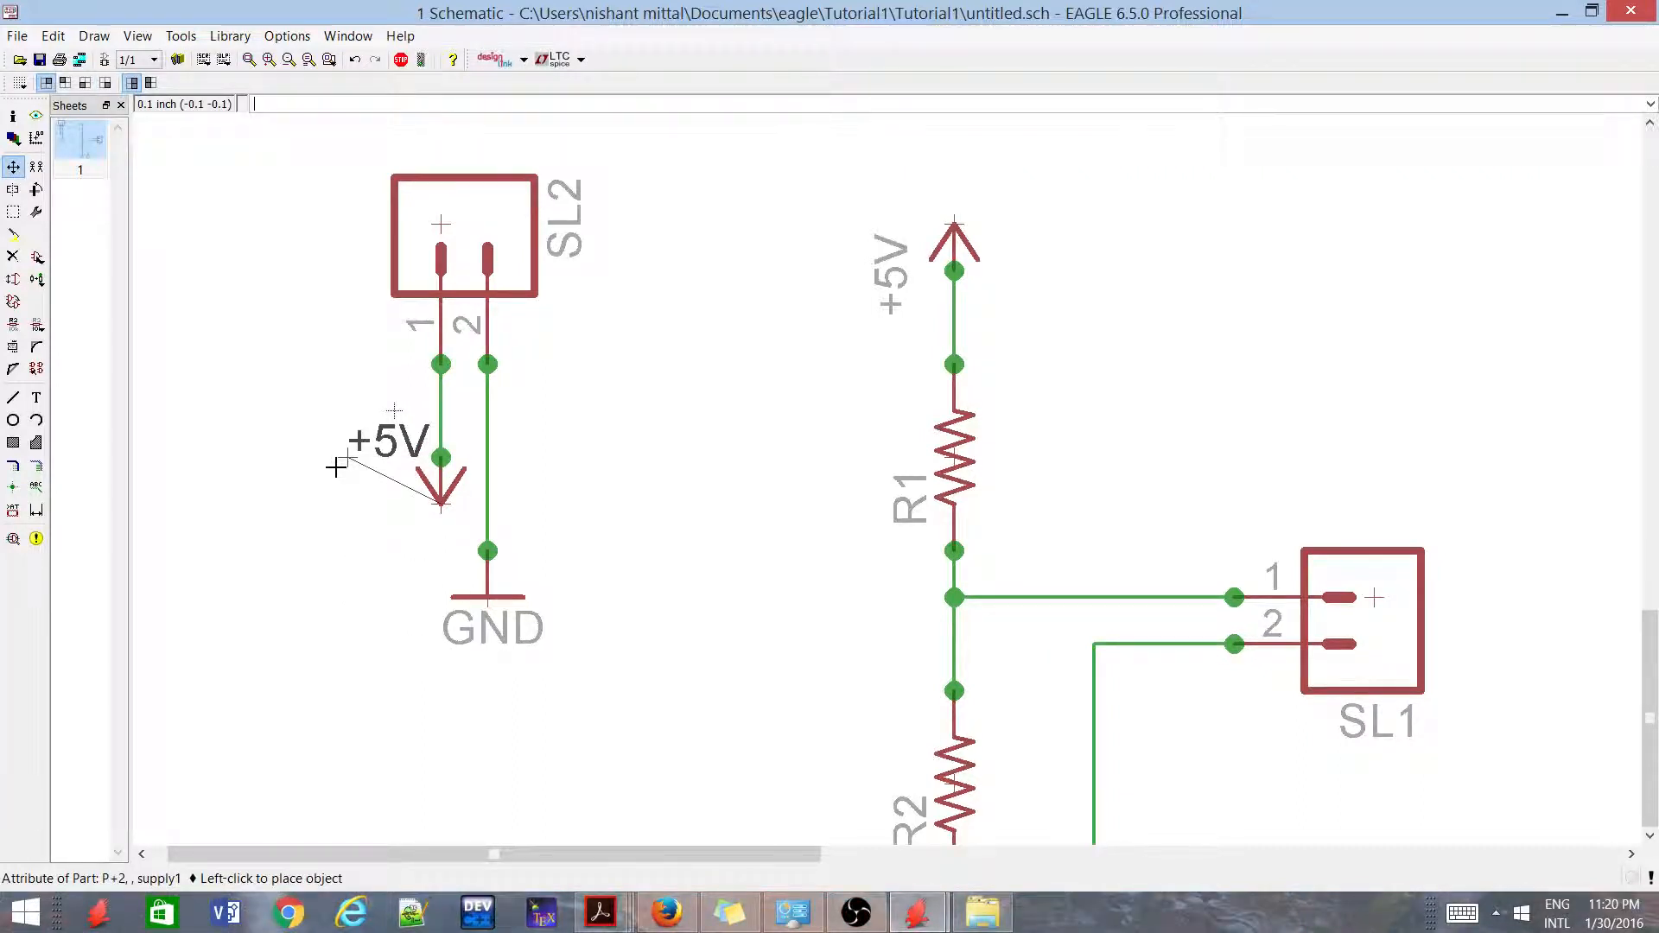
left_click(337, 466)
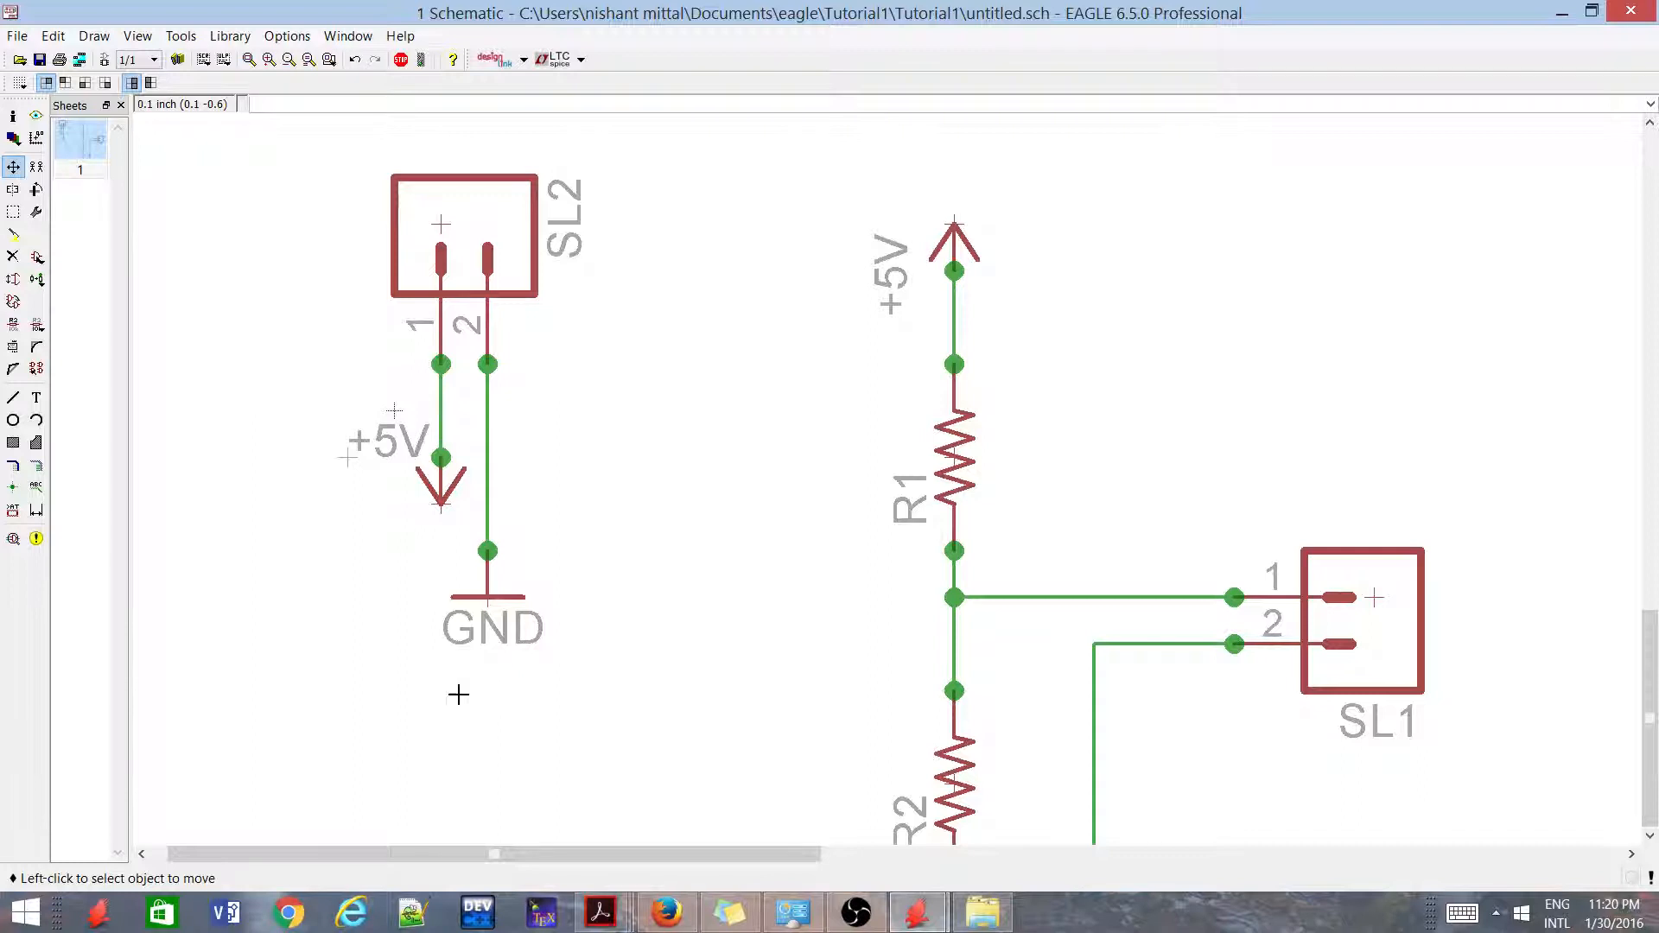
Set the value of resistor R1 to 10k
scroll(458, 695, "down", 2)
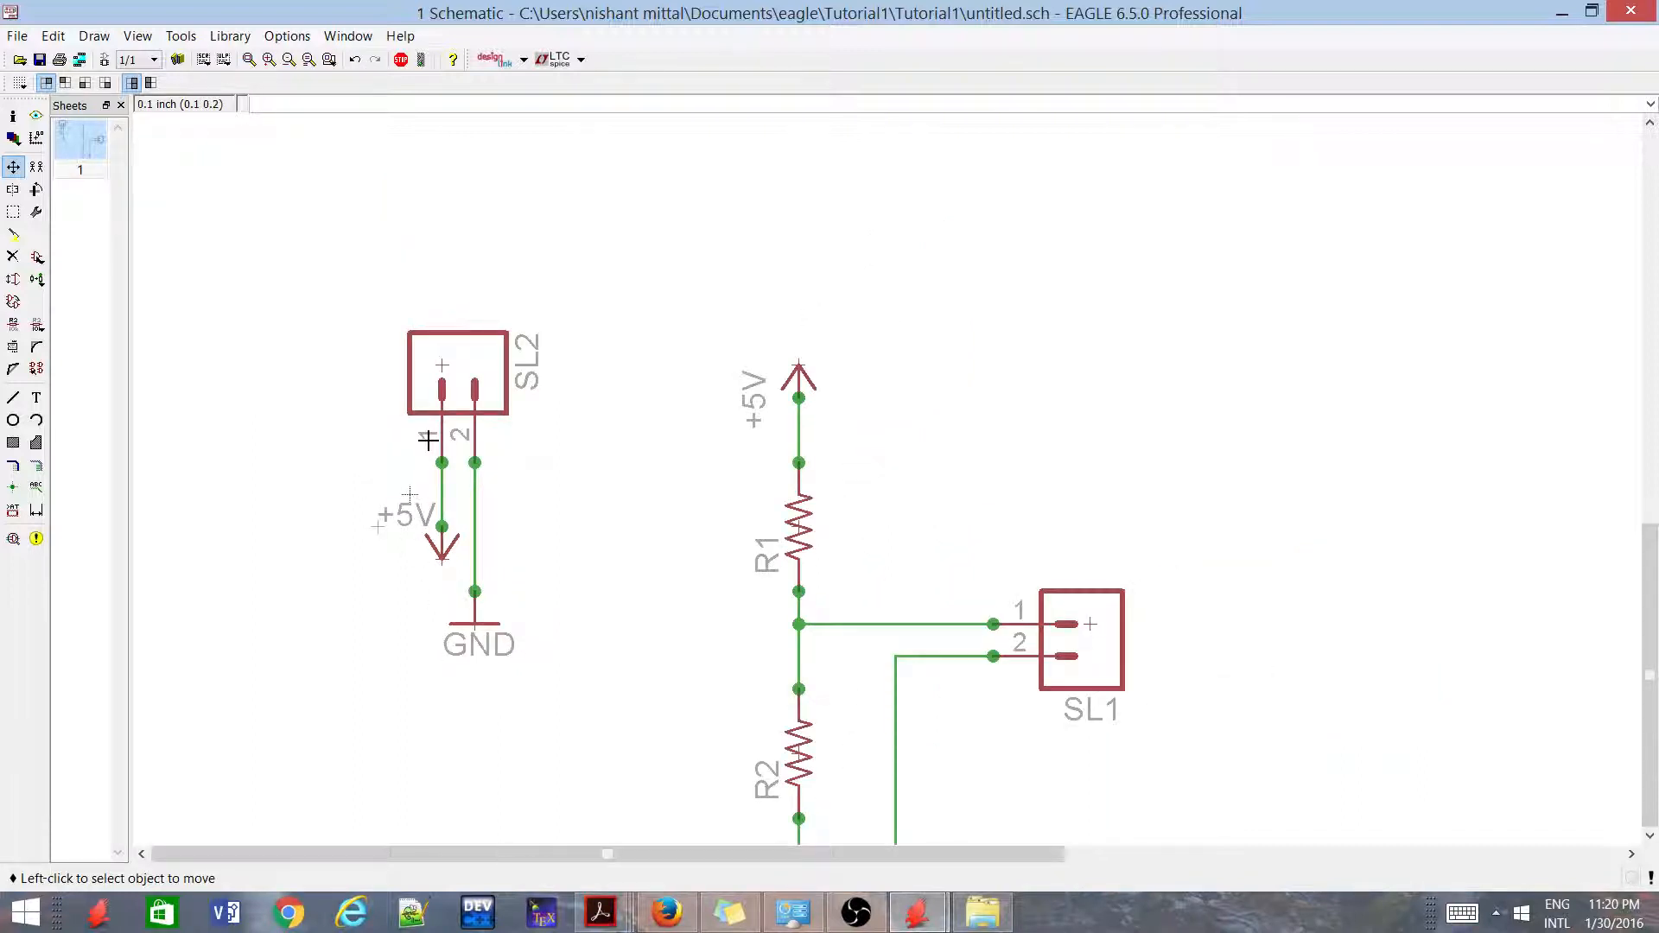
scroll(454, 474, "down", 4)
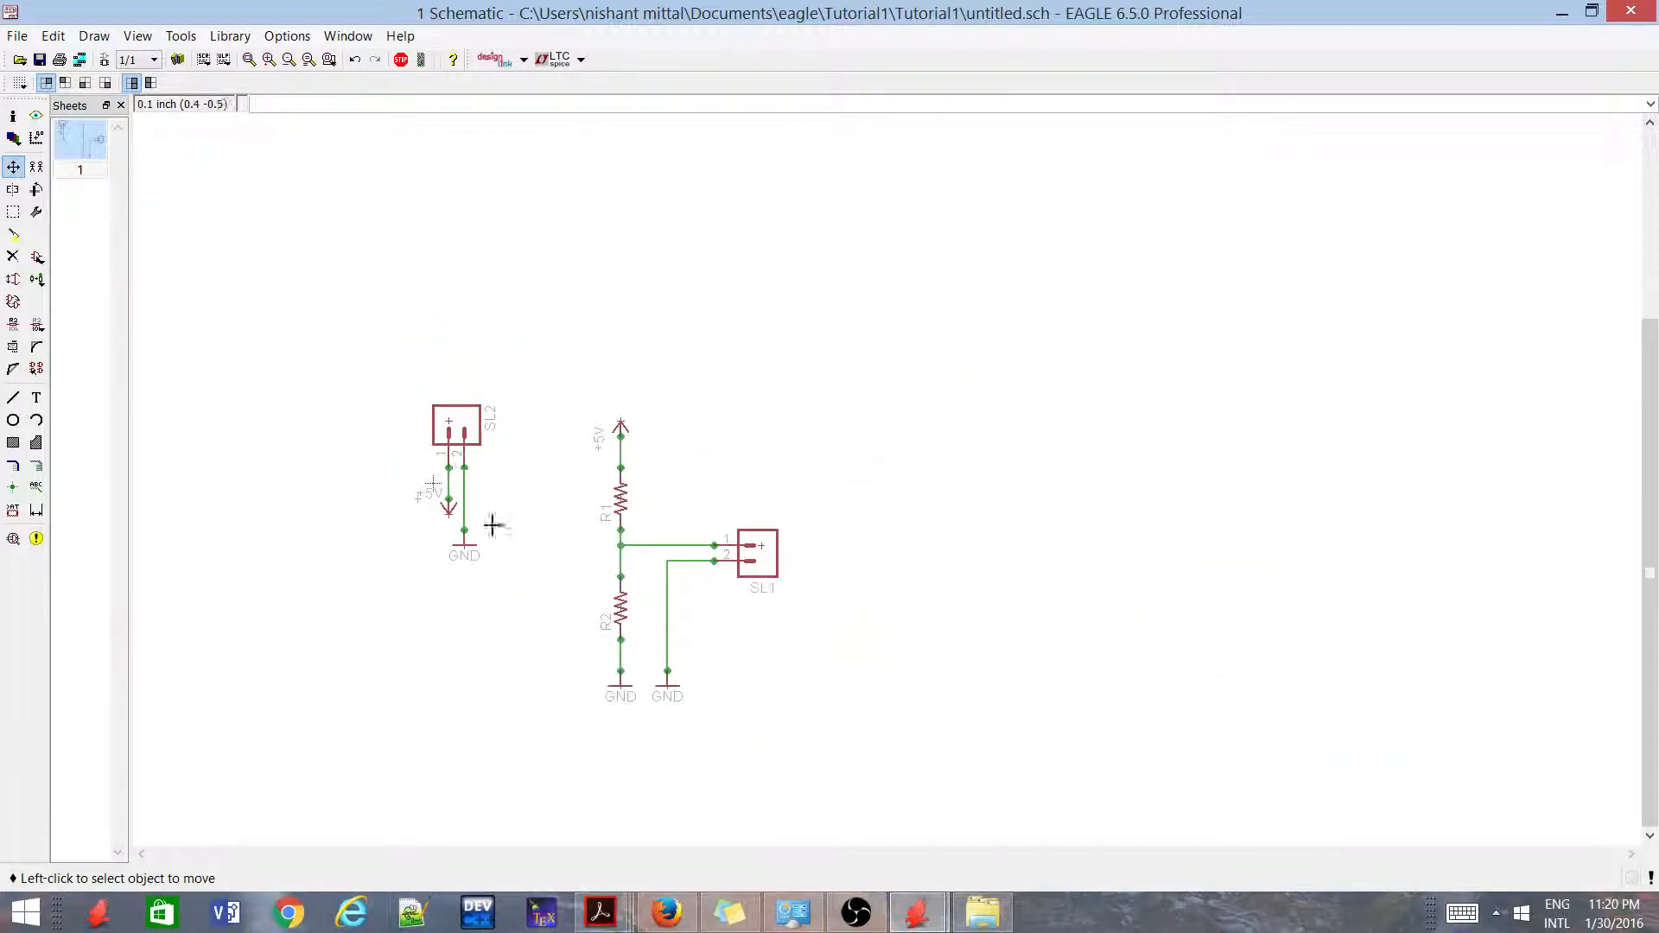
scroll(498, 531, "up", 1)
scroll(460, 705, "up", 1)
scroll(443, 732, "up", 1)
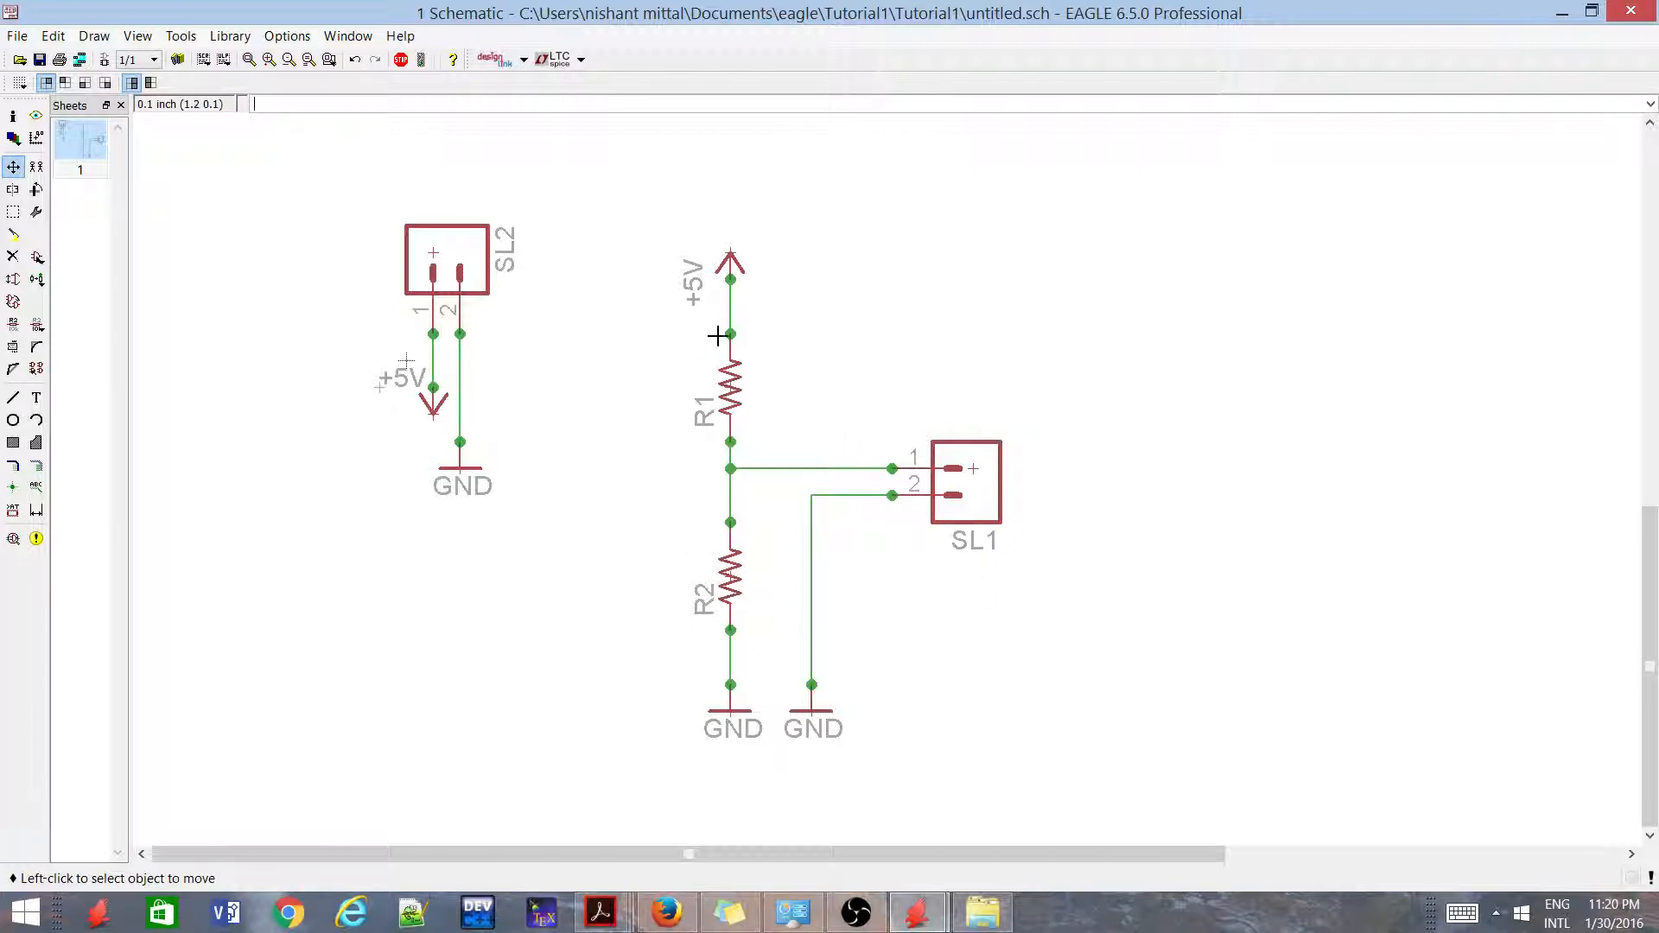
scroll(750, 393, "up", 1)
right_click(733, 386)
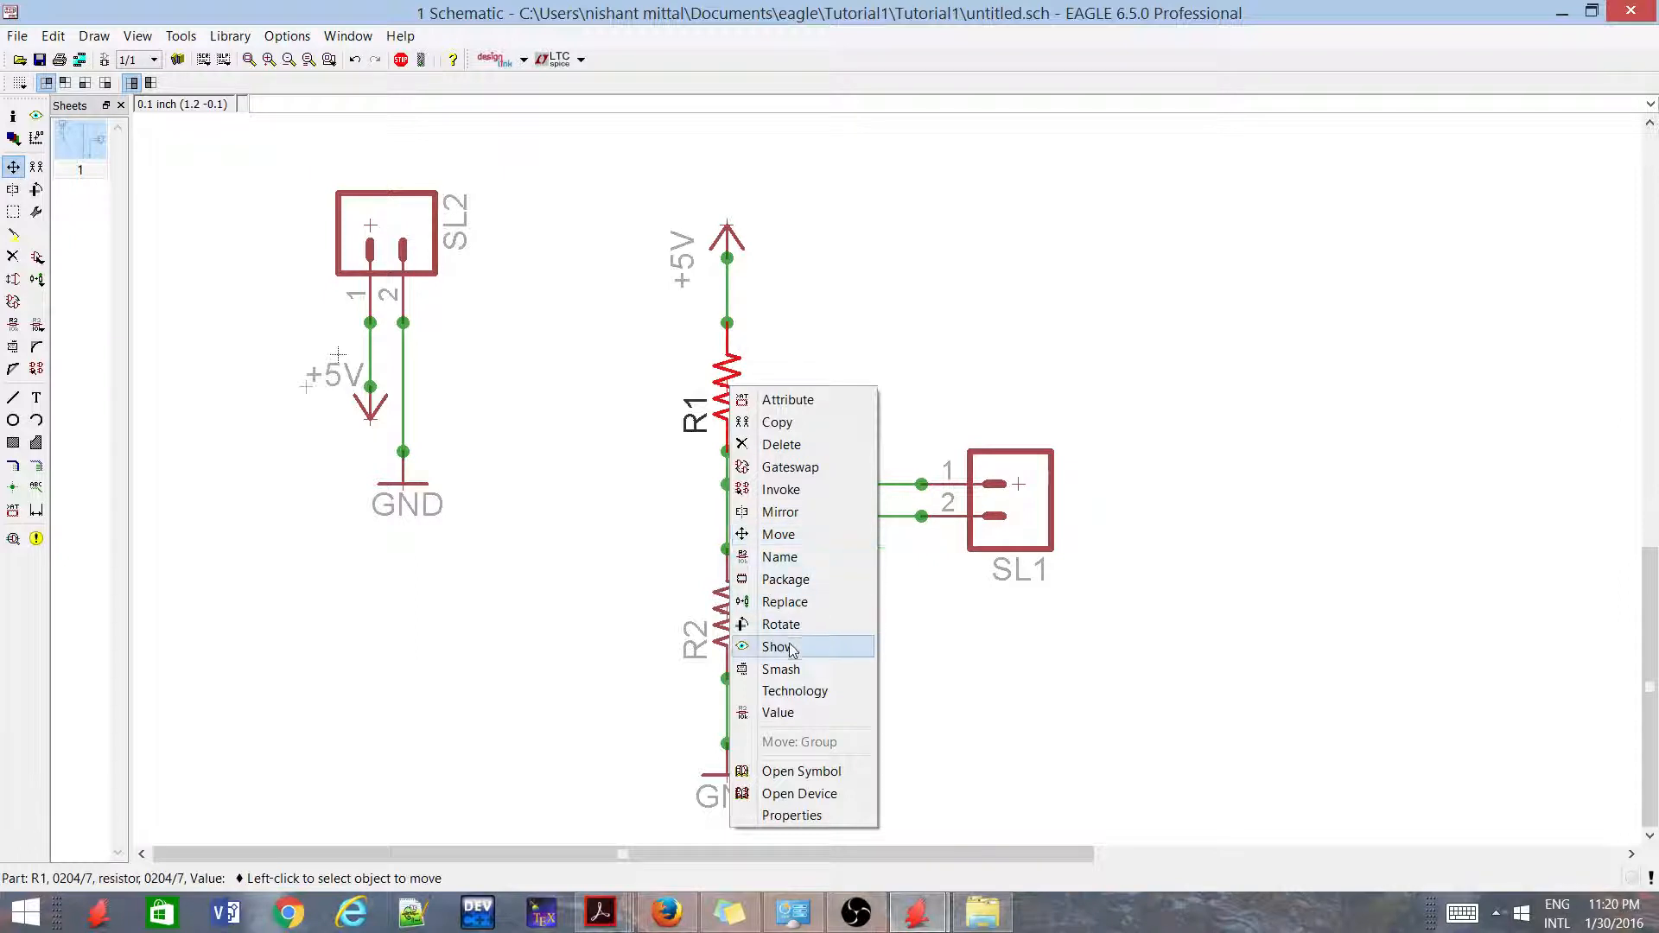
left_click(782, 710)
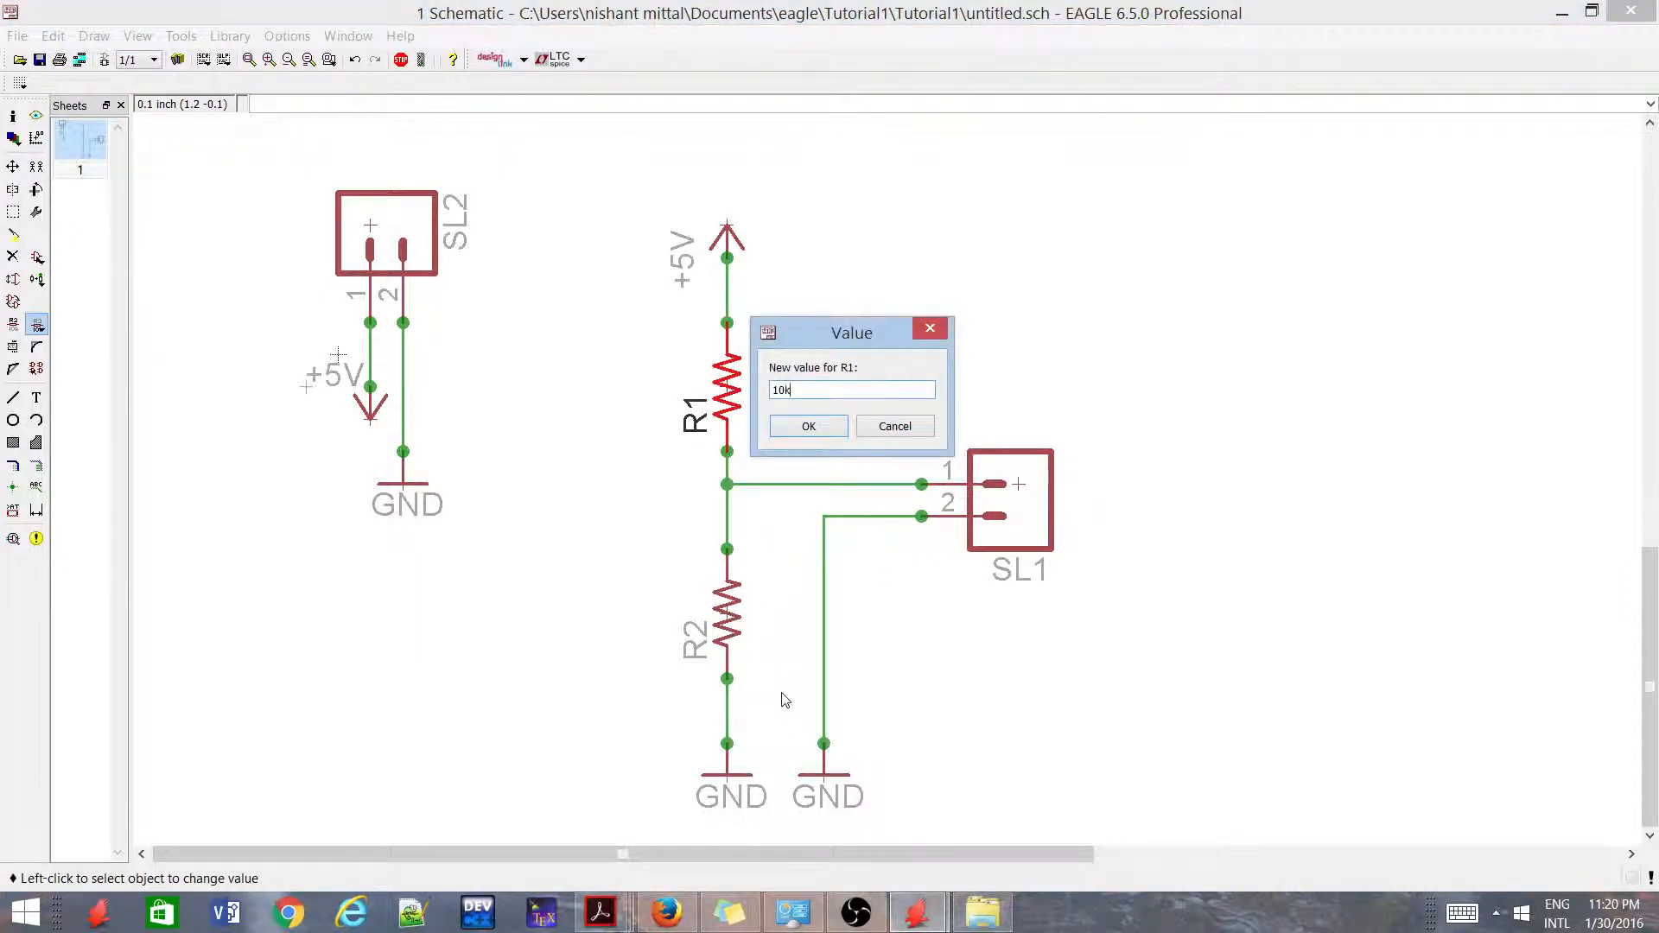
key("Return")
Set the value of resistor R2 to 10k
right_click(750, 605)
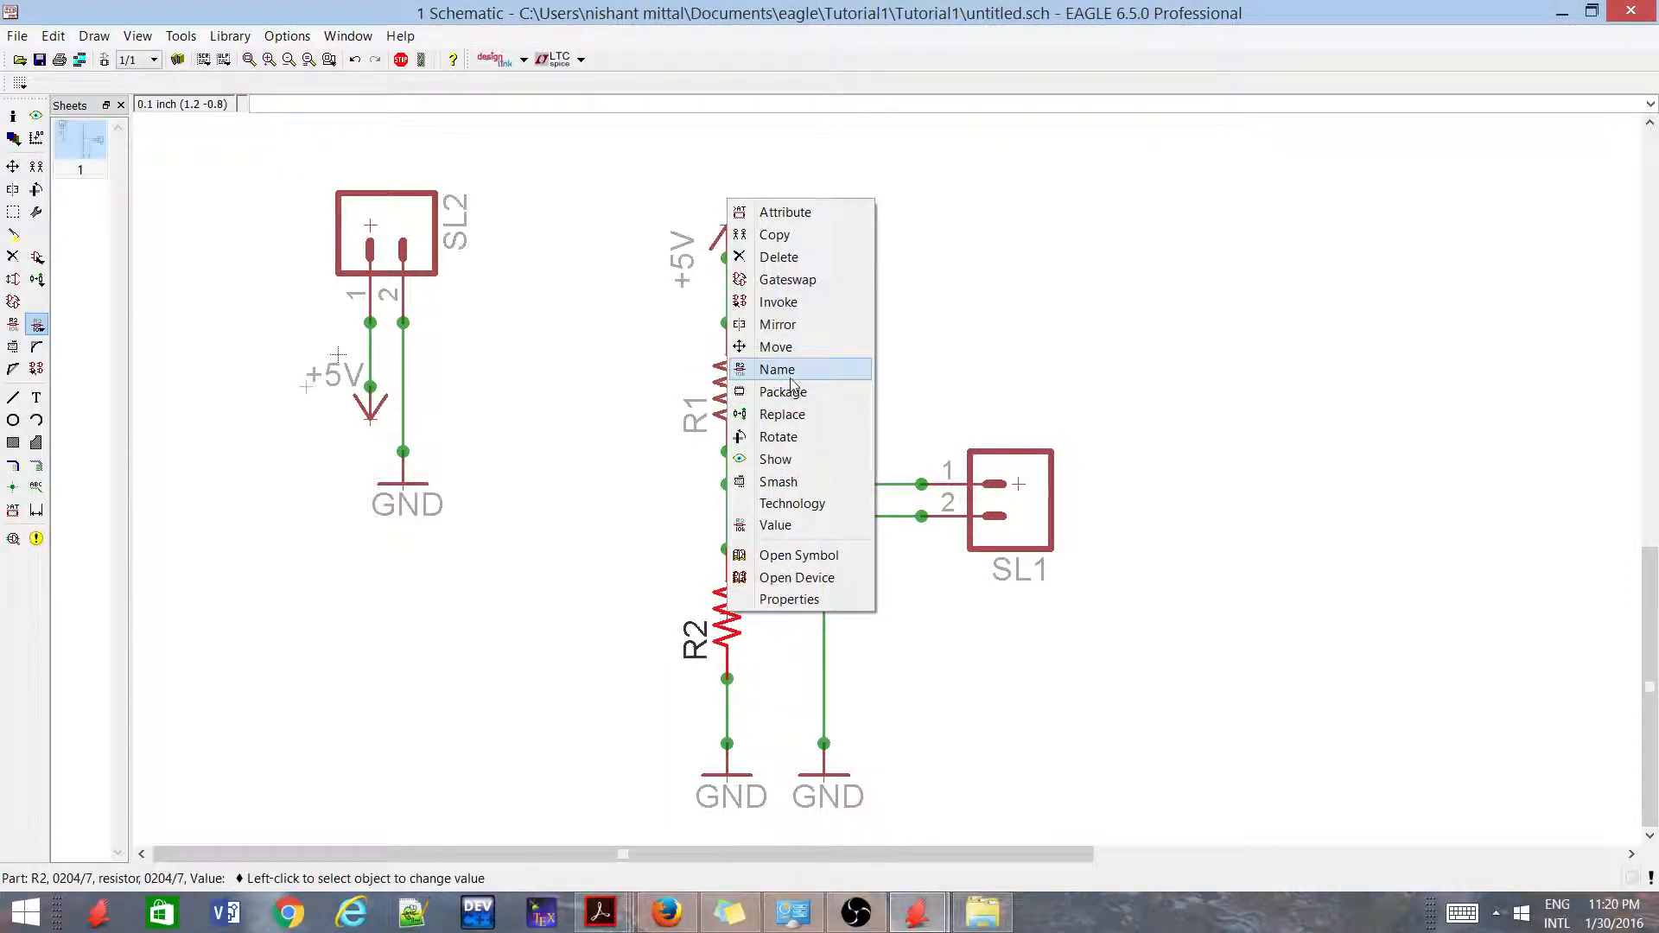
left_click(774, 524)
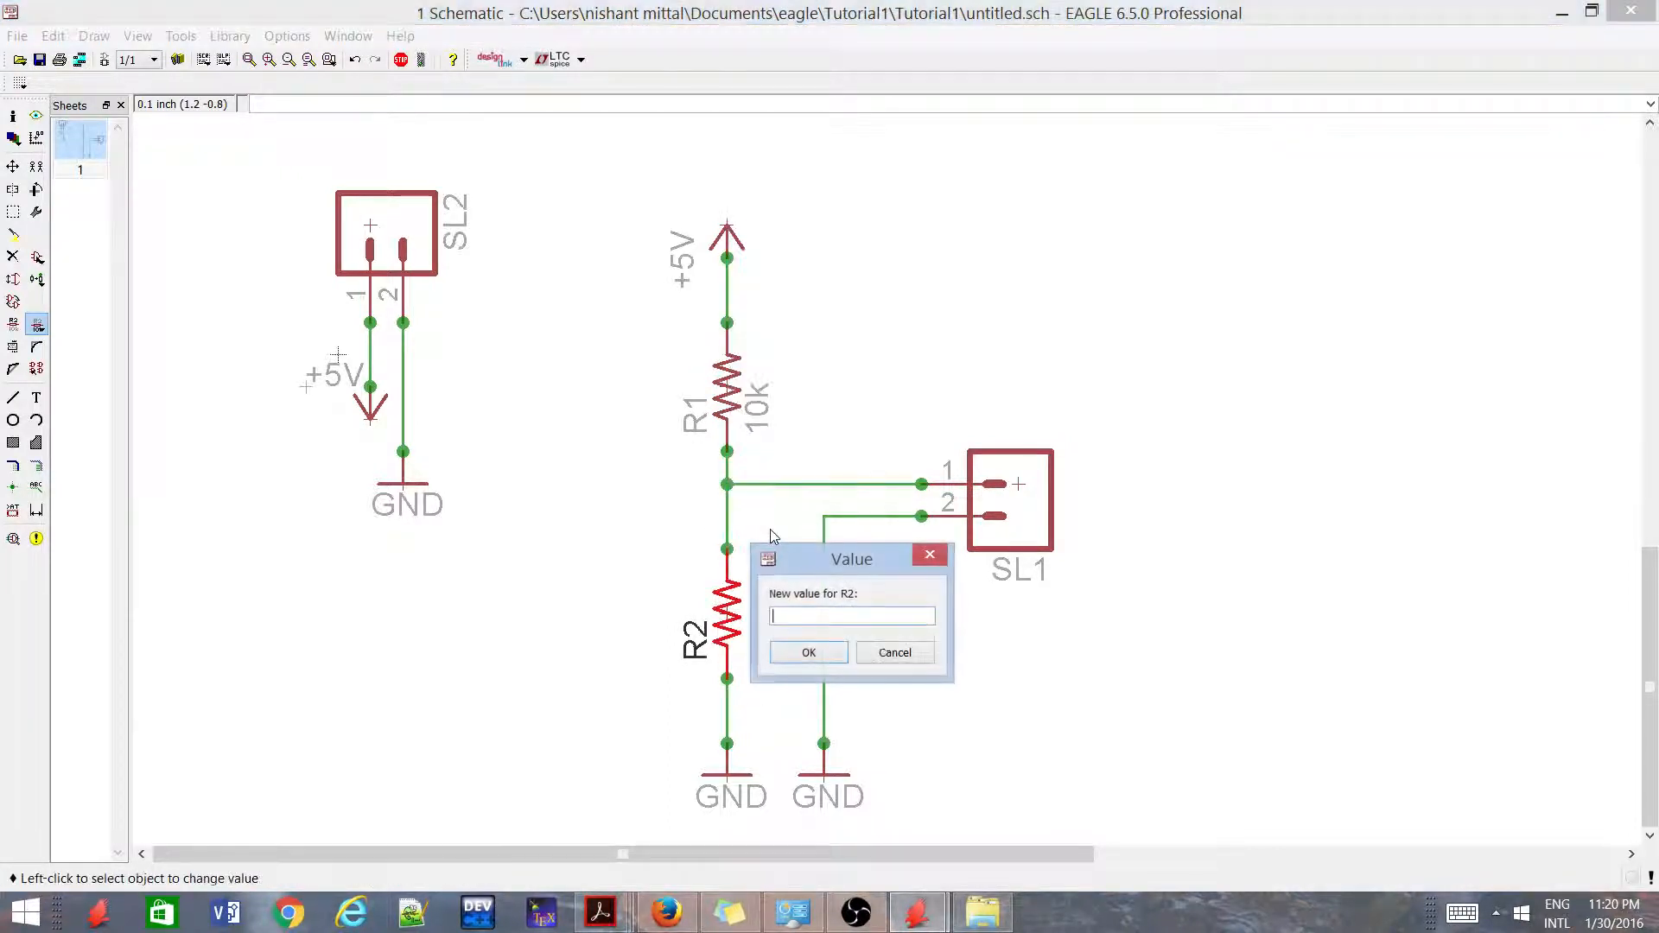
type("10k")
key("Return")
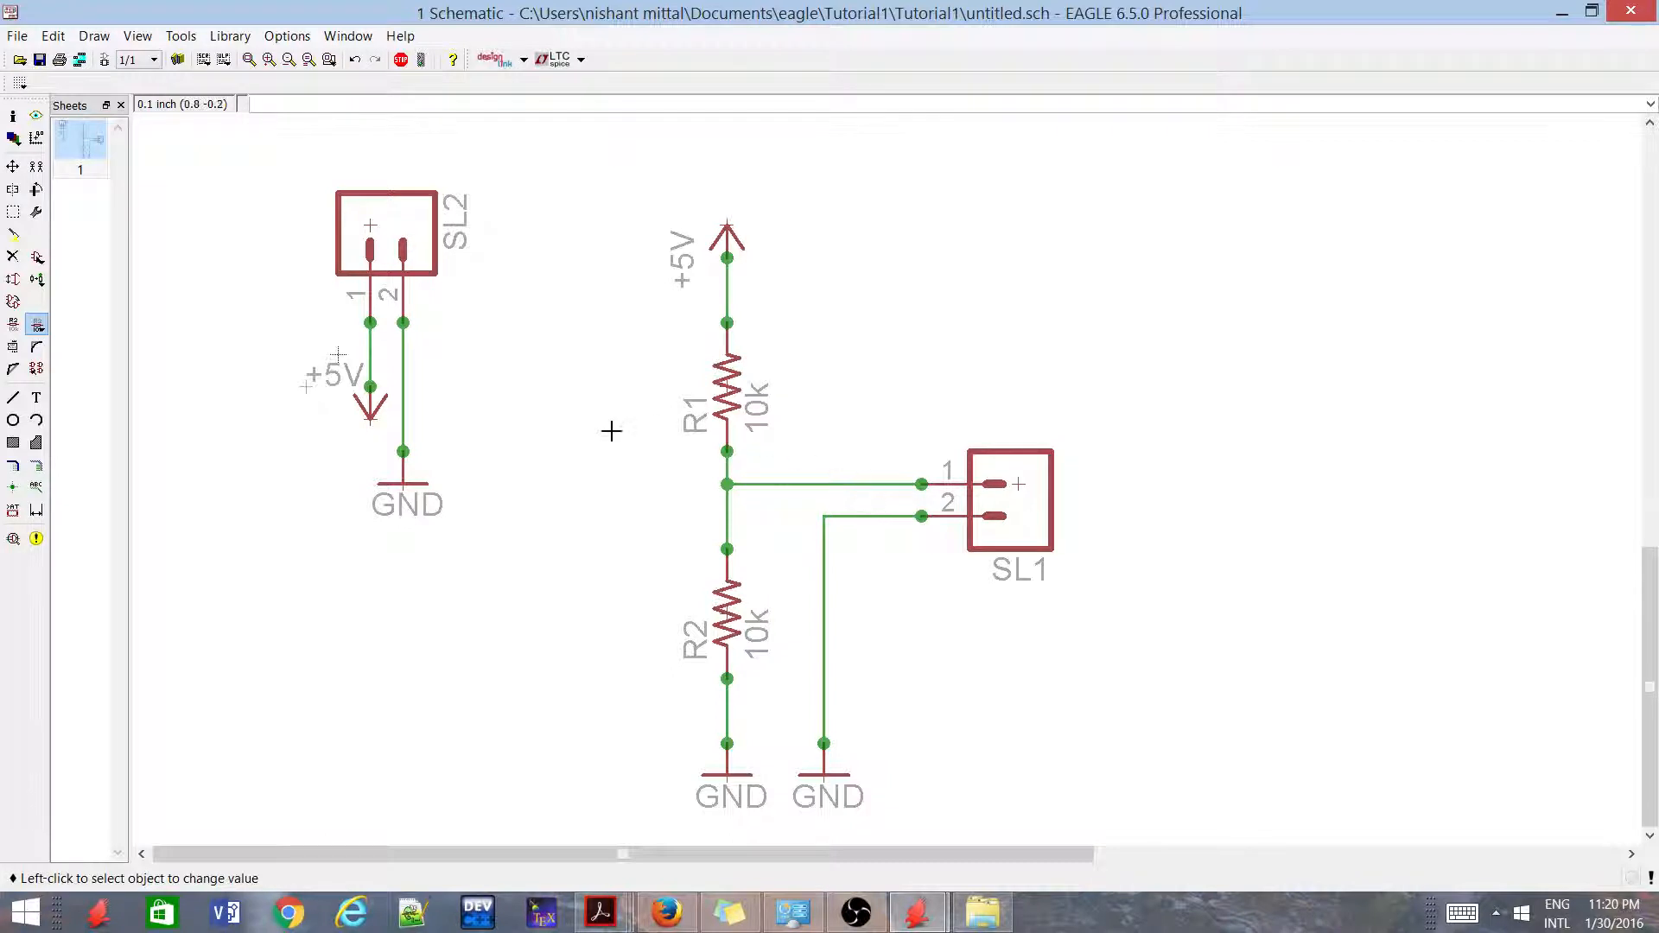
scroll(611, 430, "down", 1)
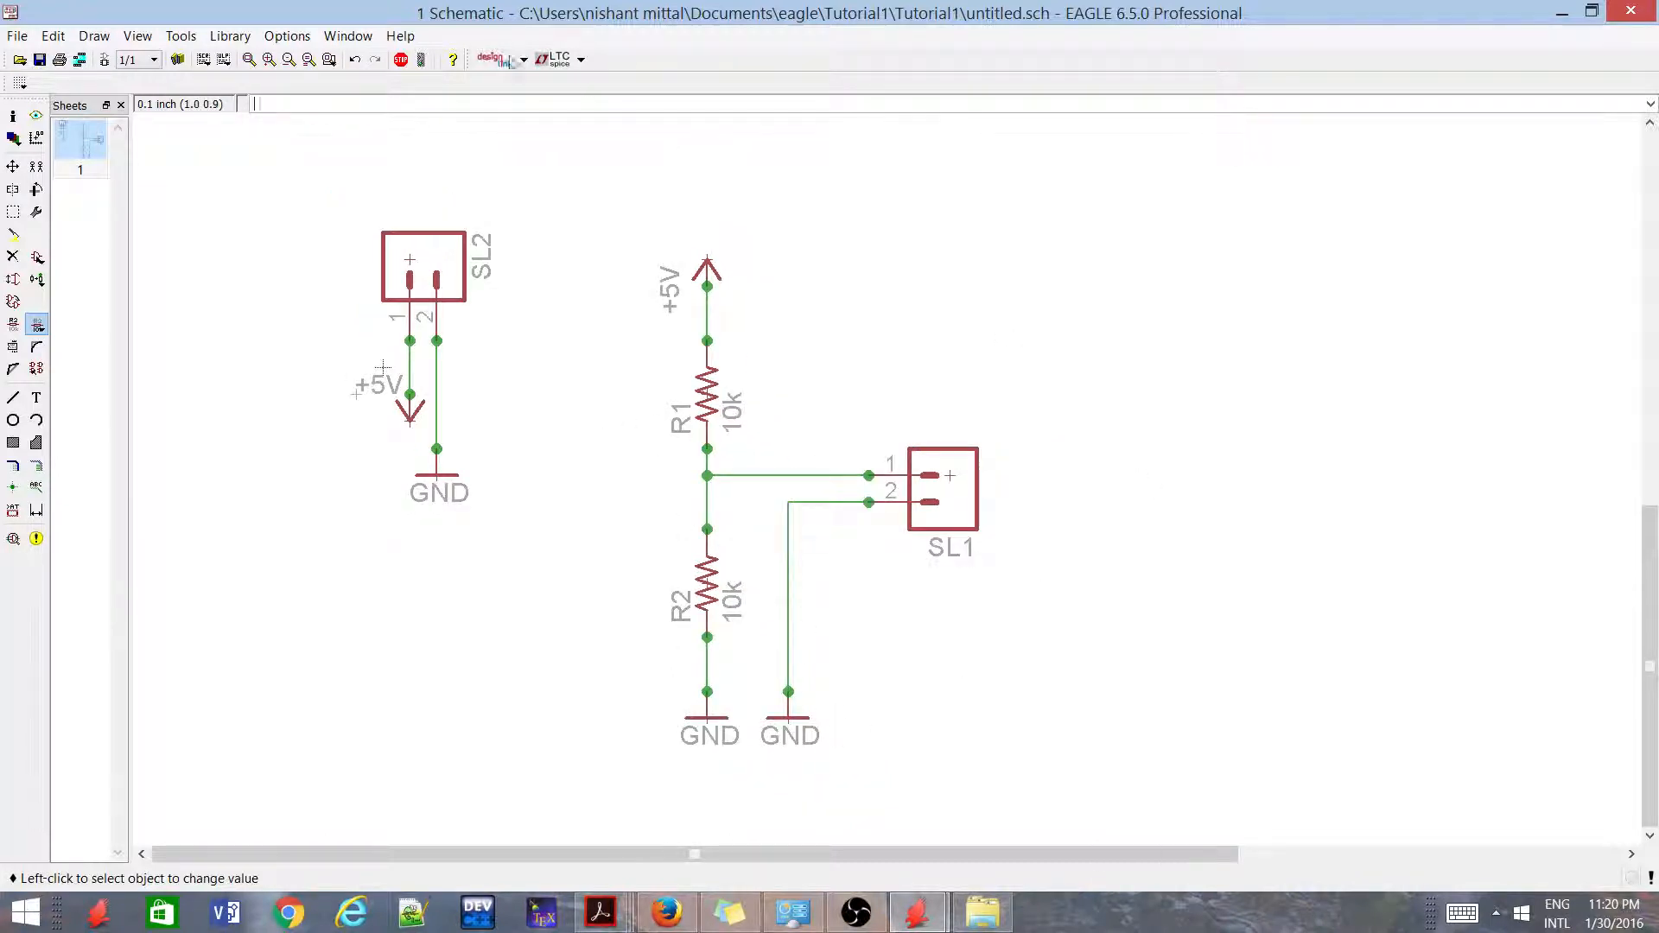